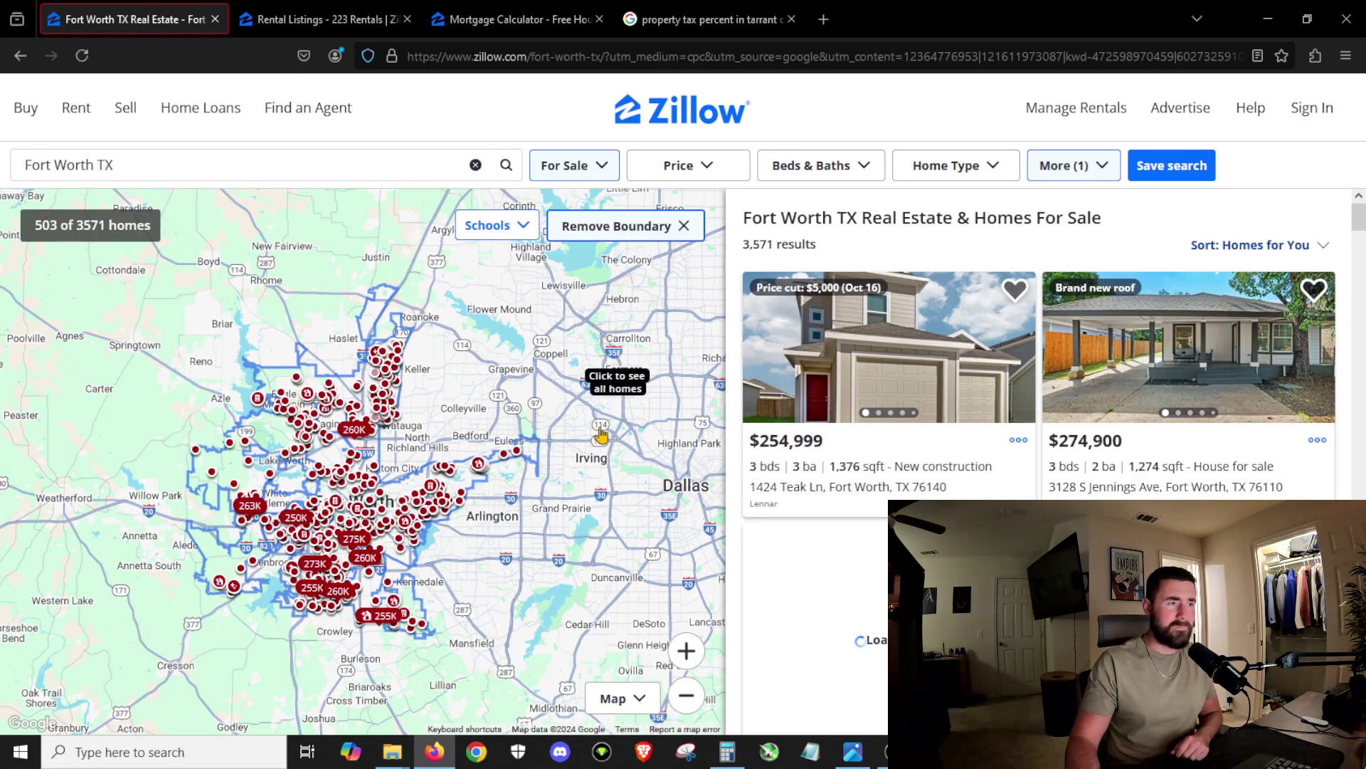
# Step: Remove the Fort Worth boundary and zoom toward Haltom City and North Richland Hills
pyautogui.click(590, 230)
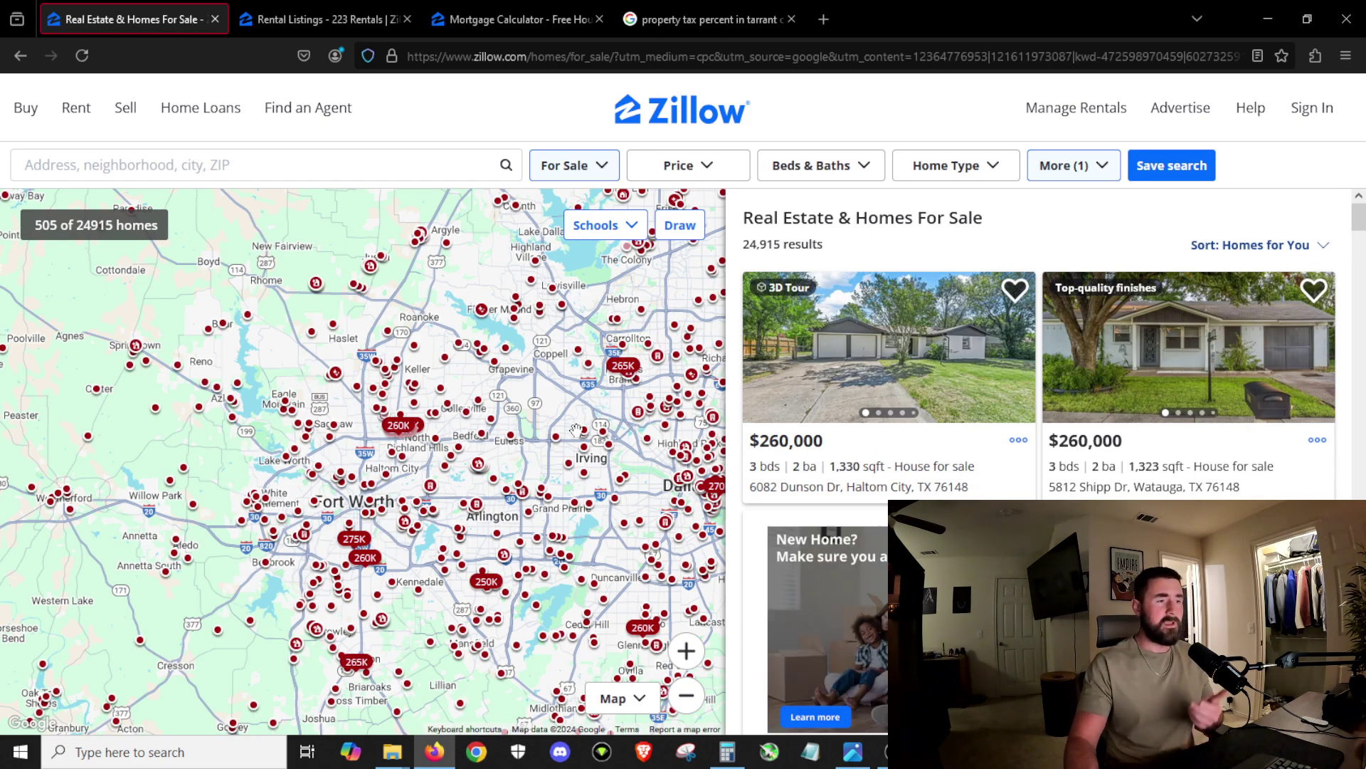
pyautogui.scroll(2, 418, 433)
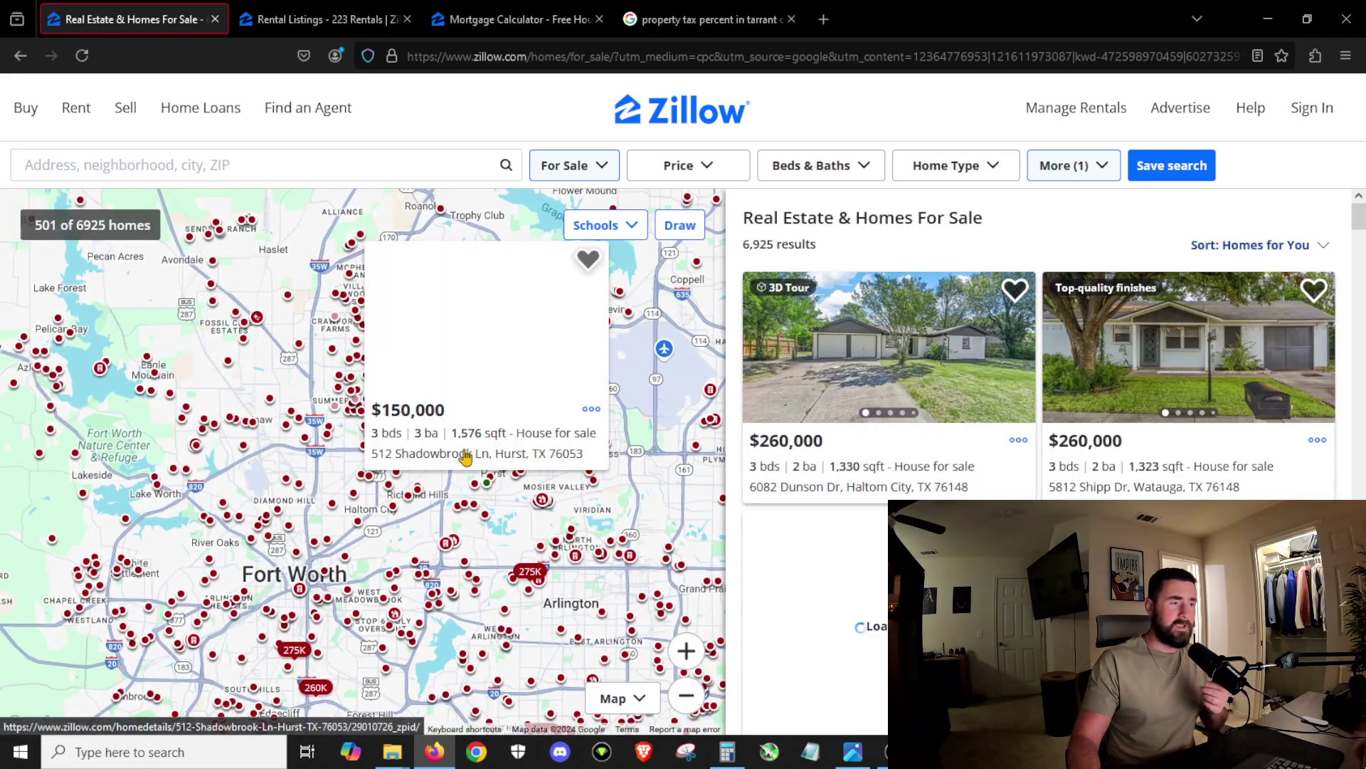
pyautogui.scroll(2, 373, 498)
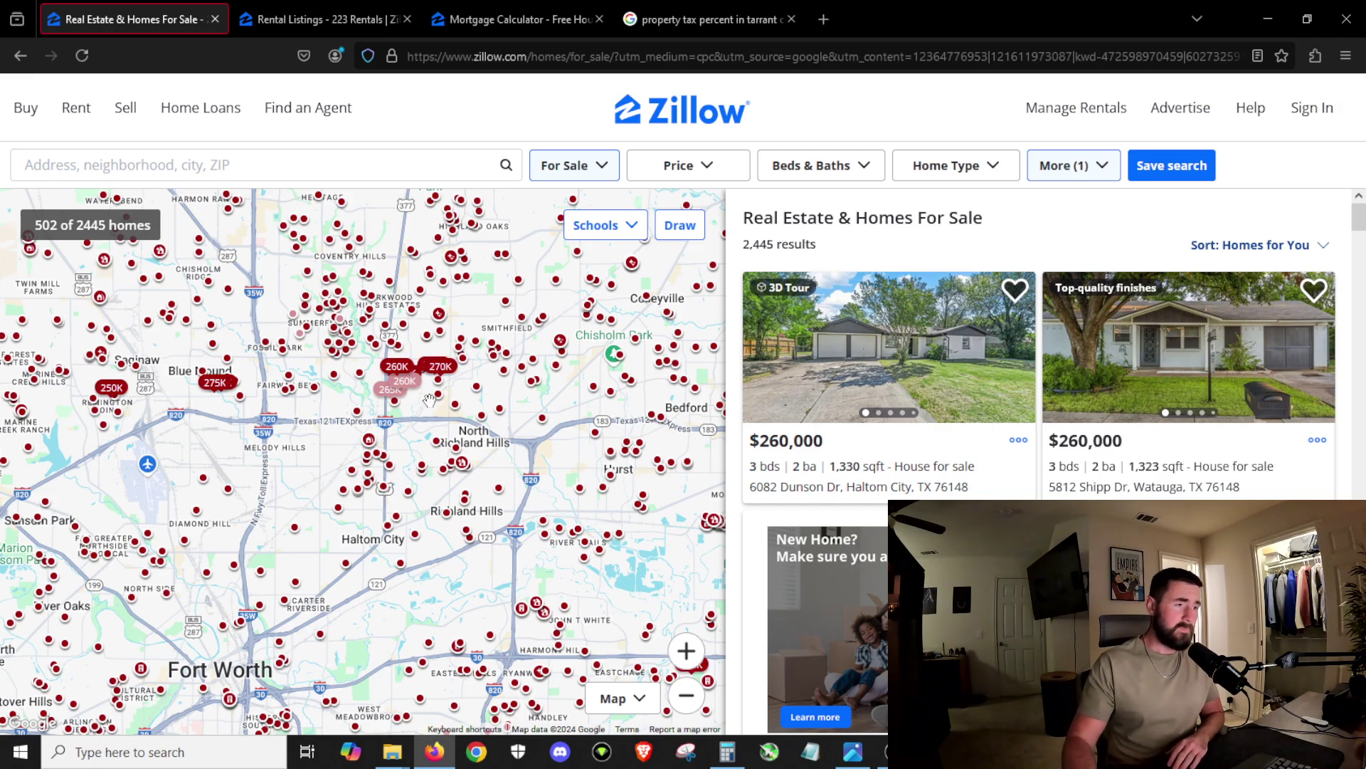
# Step: Pan and zoom the map onto Watauga until individual price pins appear
pyautogui.scroll(-3, 343, 453)
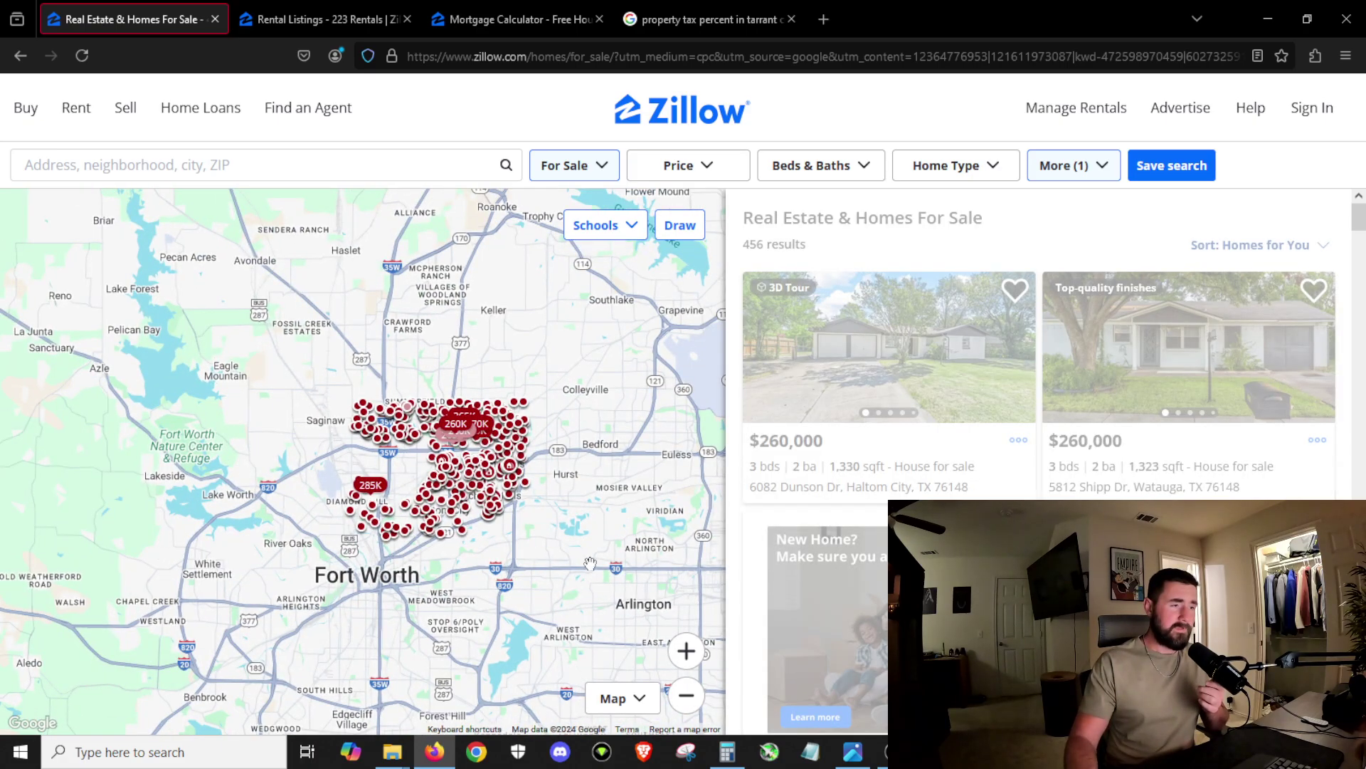
pyautogui.scroll(2, 362, 464)
pyautogui.moveTo(362, 464); pyautogui.dragTo(442, 515)
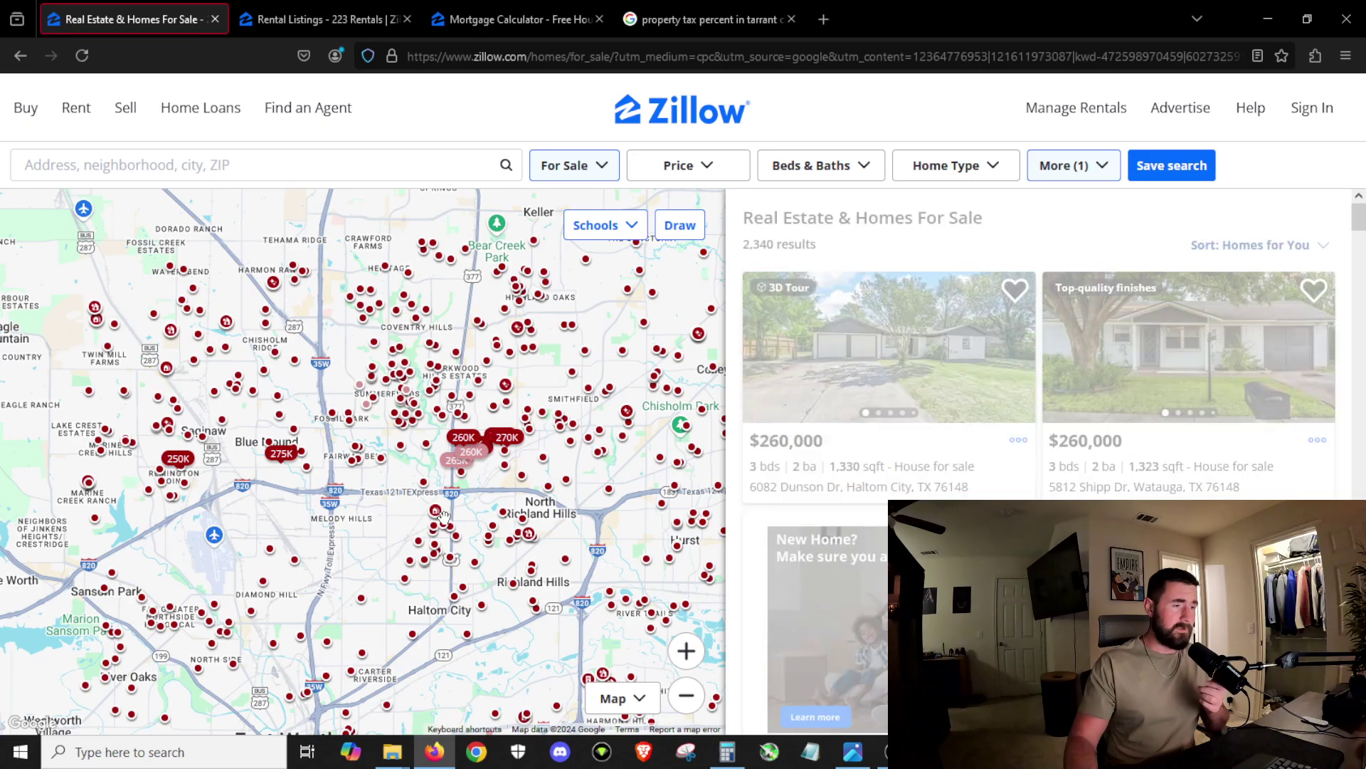
pyautogui.scroll(1, 443, 516)
pyautogui.scroll(-2, 548, 490)
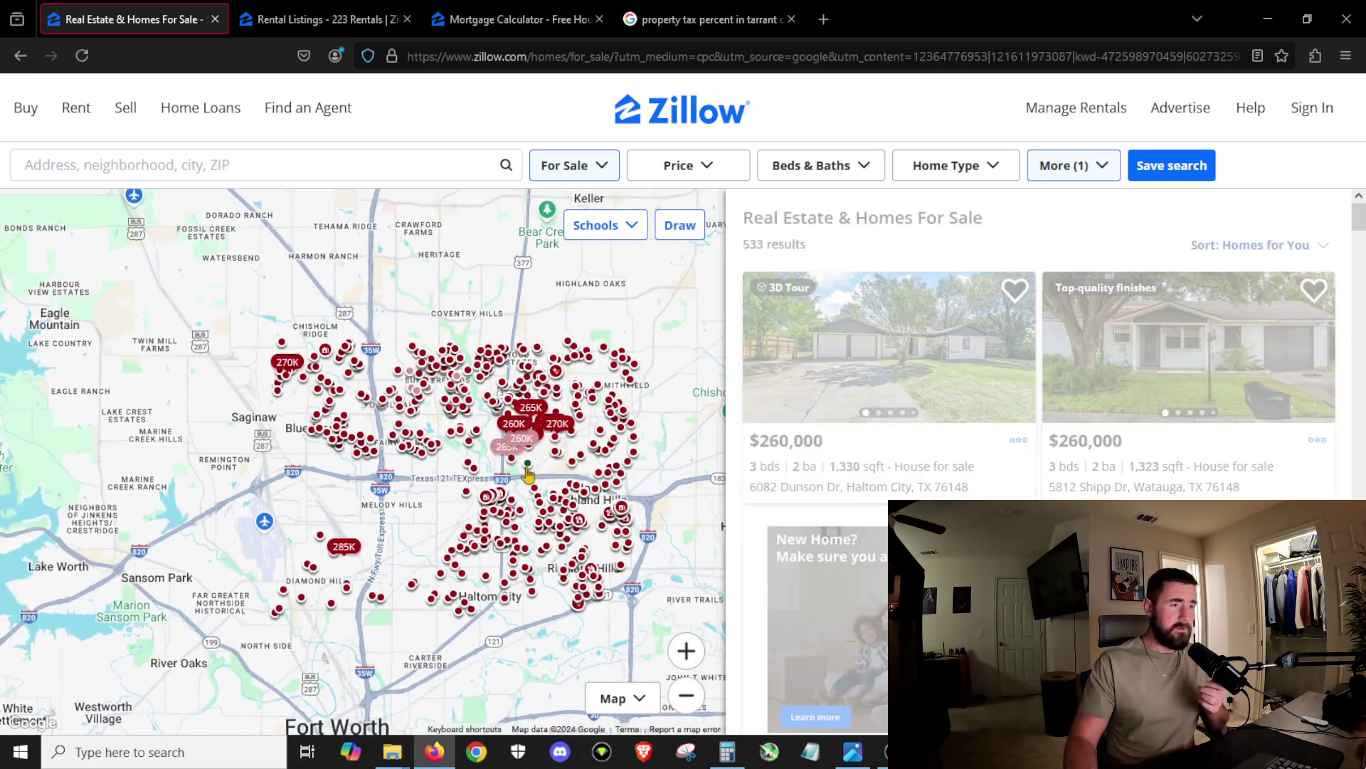
pyautogui.scroll(2, 577, 479)
pyautogui.moveTo(586, 473); pyautogui.dragTo(488, 547)
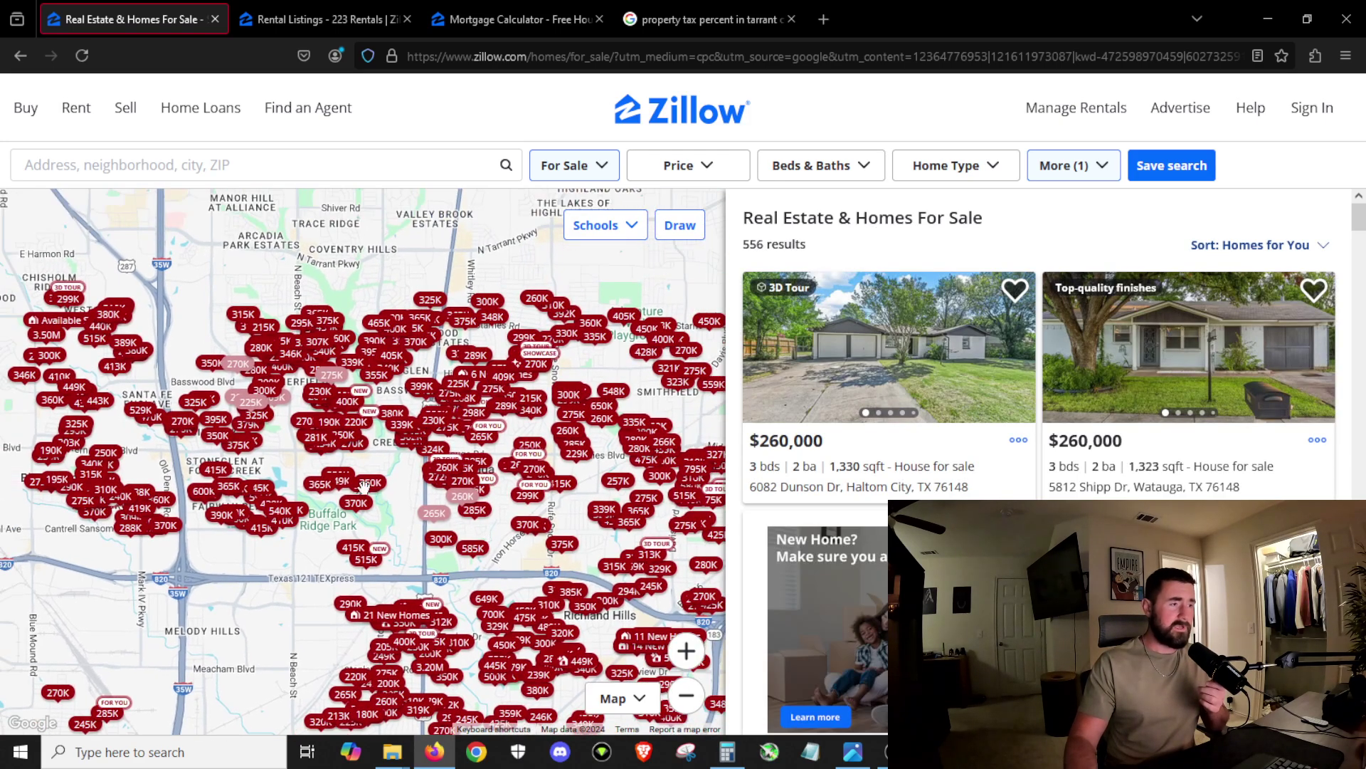
pyautogui.moveTo(268, 463); pyautogui.dragTo(225, 470)
pyautogui.scroll(2, 481, 562)
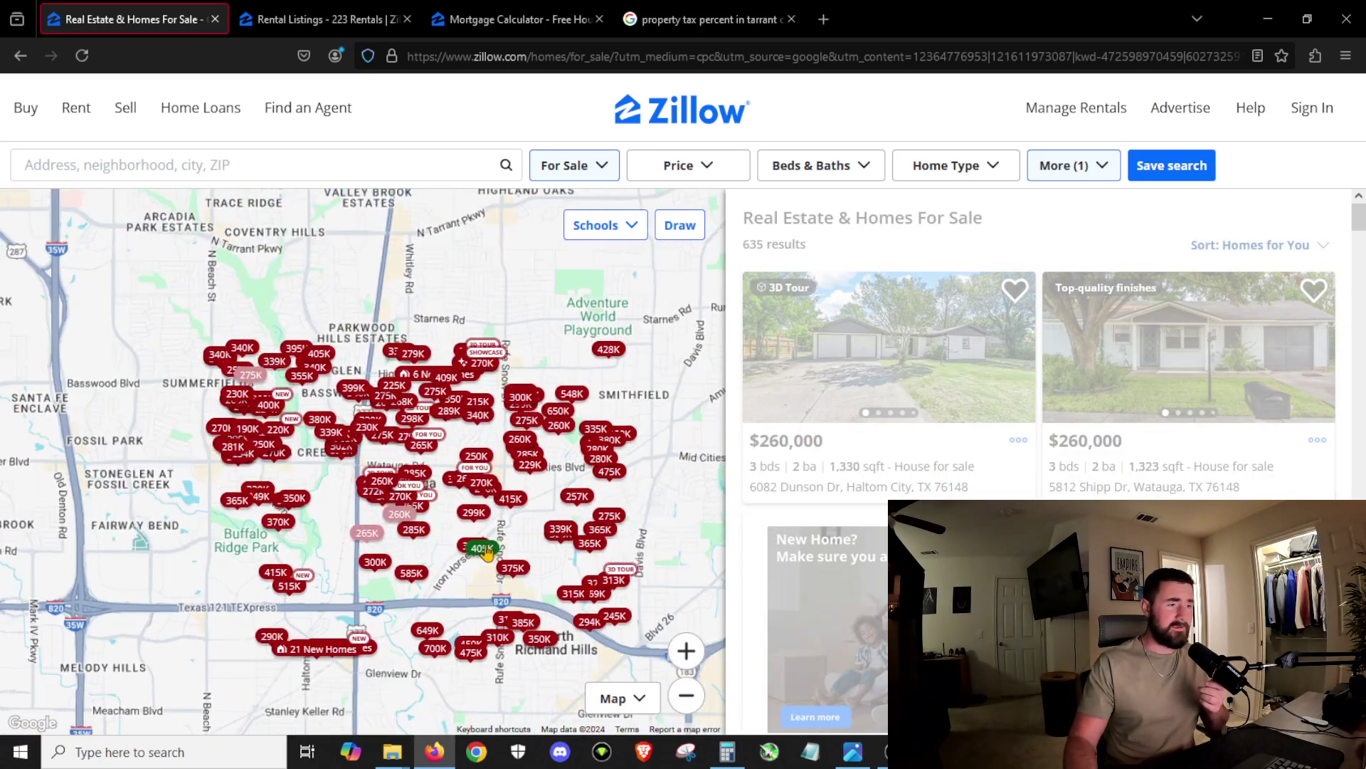
pyautogui.moveTo(481, 575); pyautogui.dragTo(481, 568)
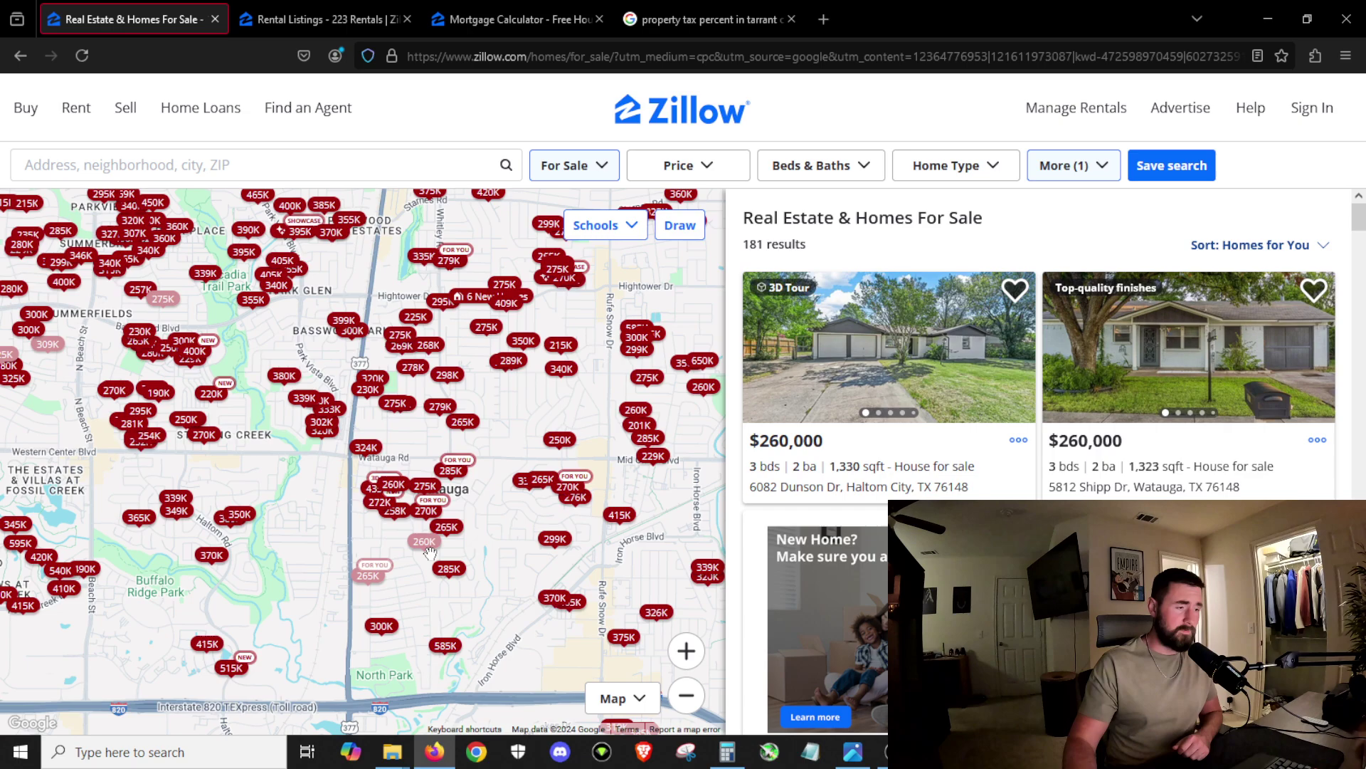
pyautogui.moveTo(420, 554)
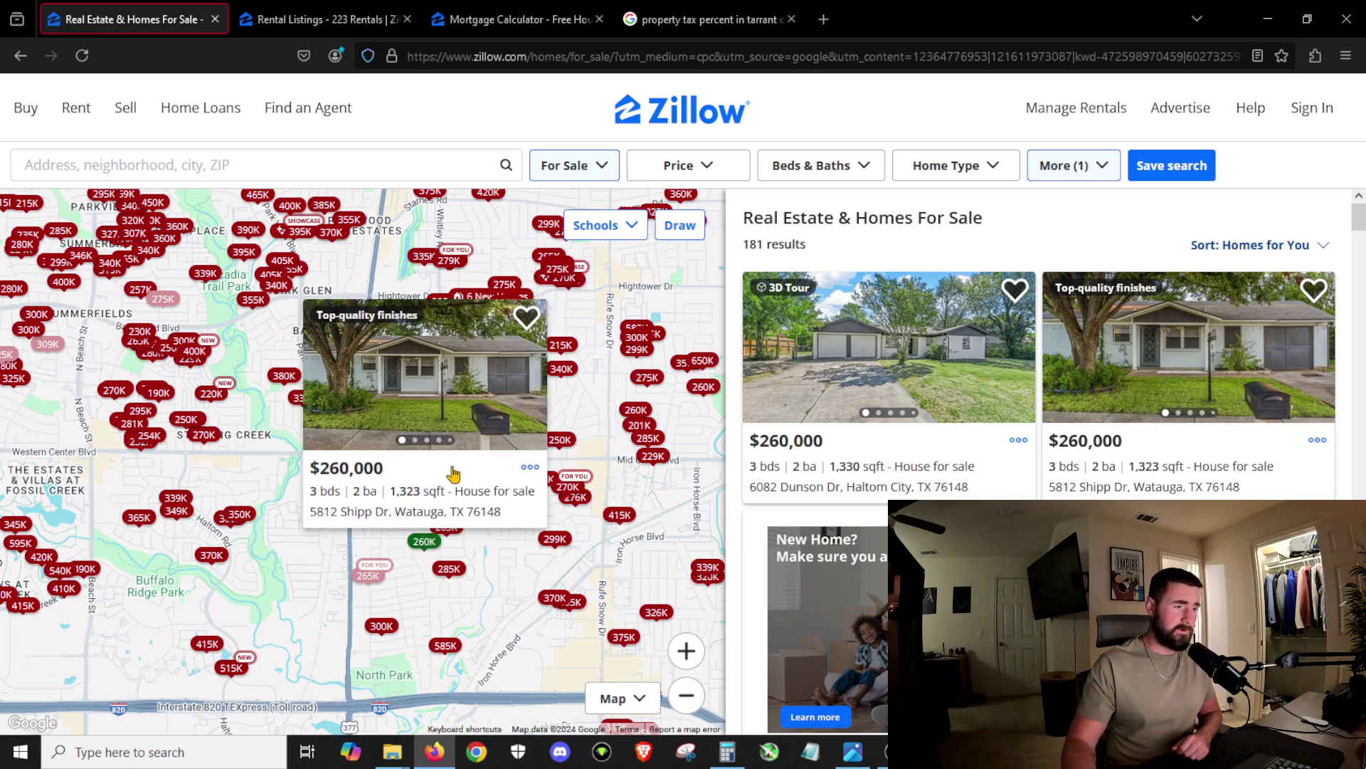
pyautogui.click(459, 491)
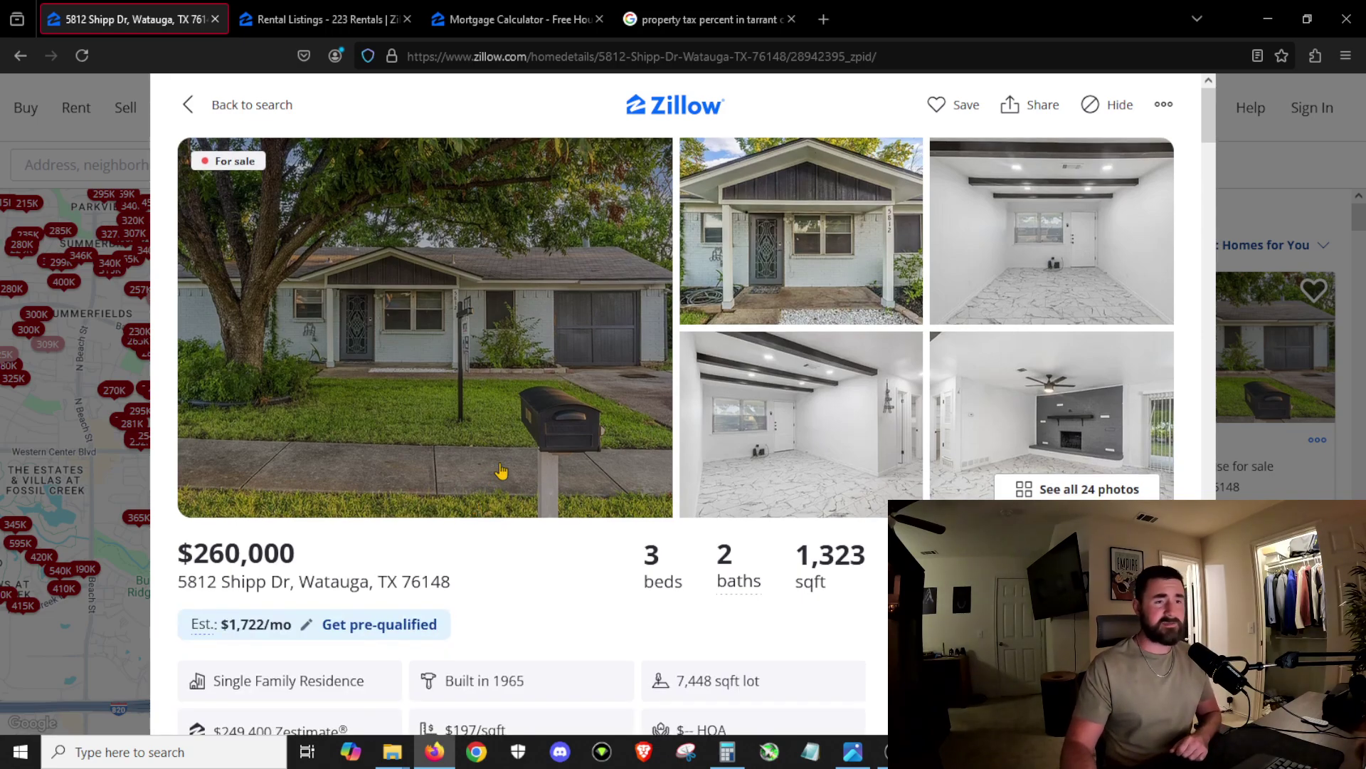
pyautogui.click(549, 461)
# Step: Browse through the Shipp Dr photos, including the backyard and interiors
pyautogui.scroll(-5, 831, 438)
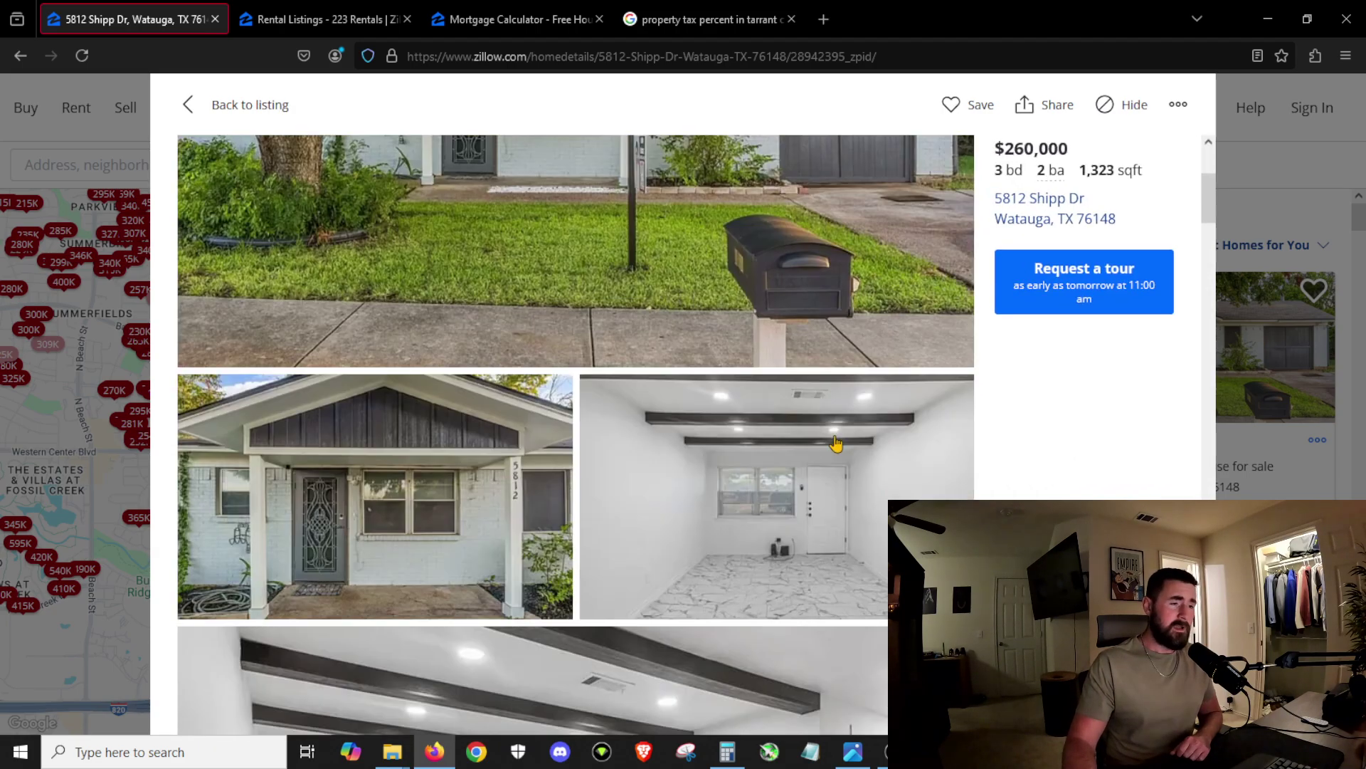
pyautogui.scroll(-2, 829, 437)
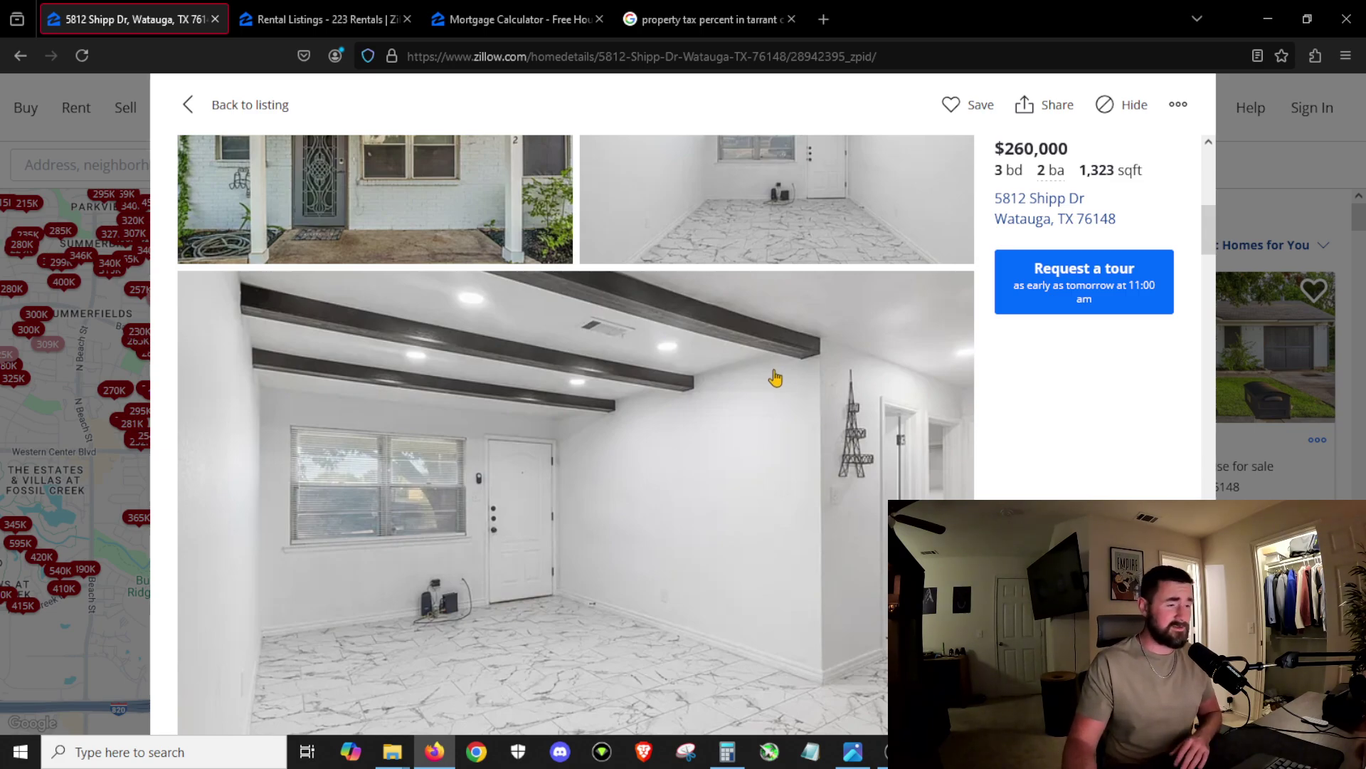
pyautogui.scroll(-2, 694, 534)
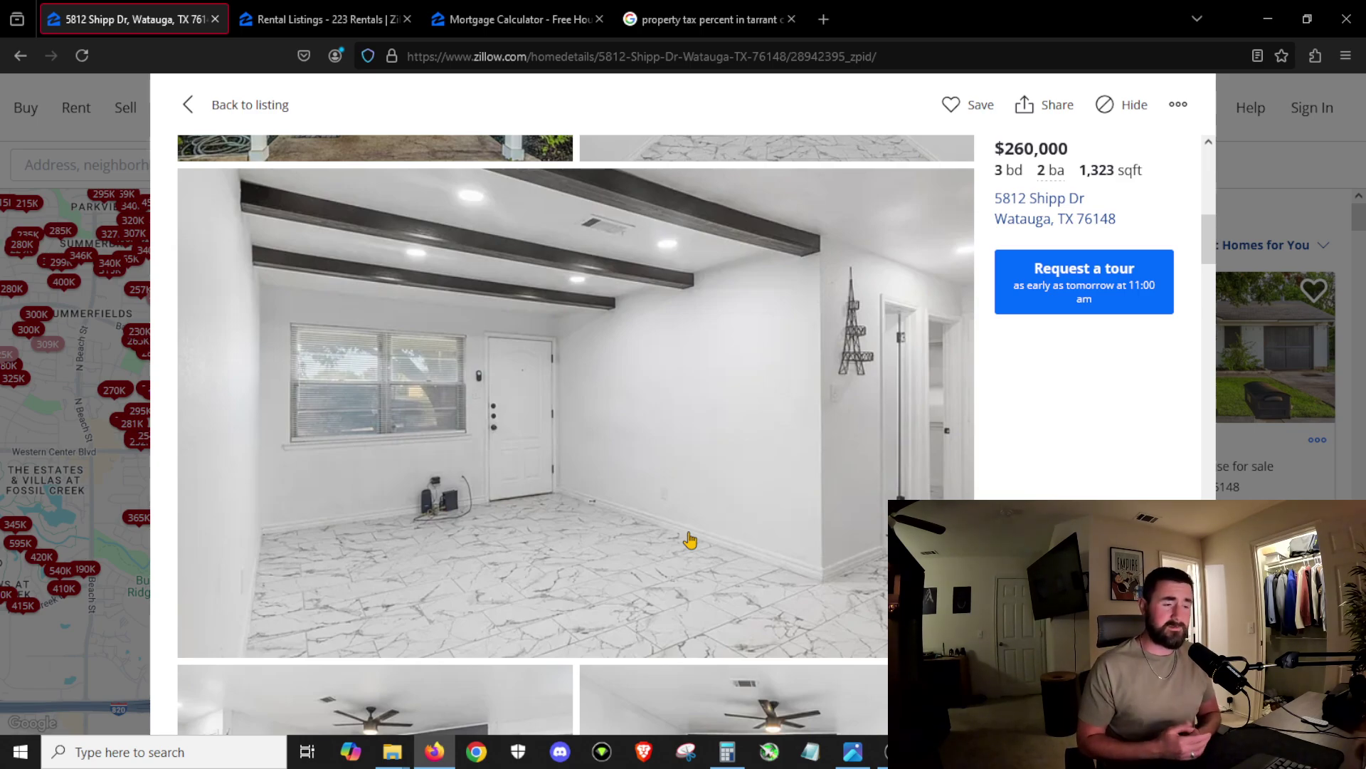
pyautogui.scroll(-5, 690, 540)
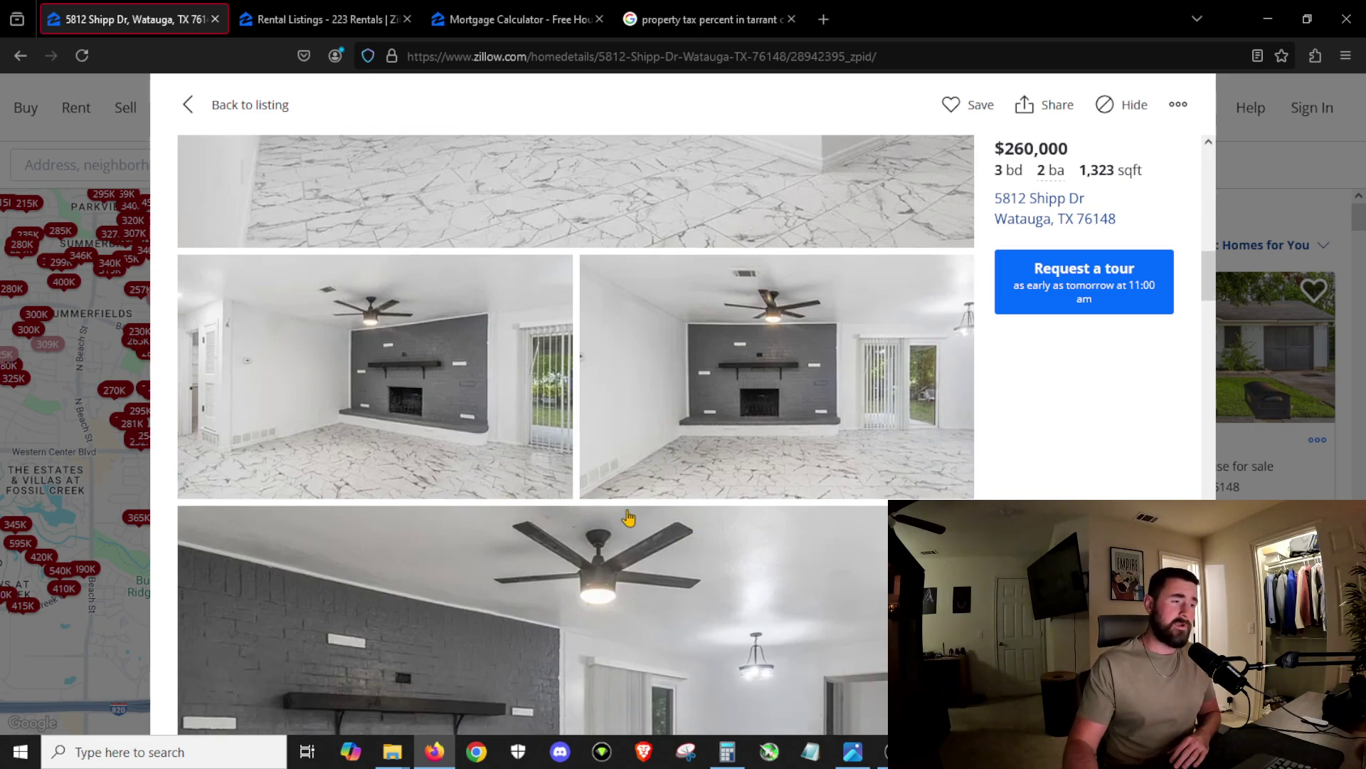
pyautogui.scroll(-3, 532, 468)
pyautogui.scroll(-3, 532, 593)
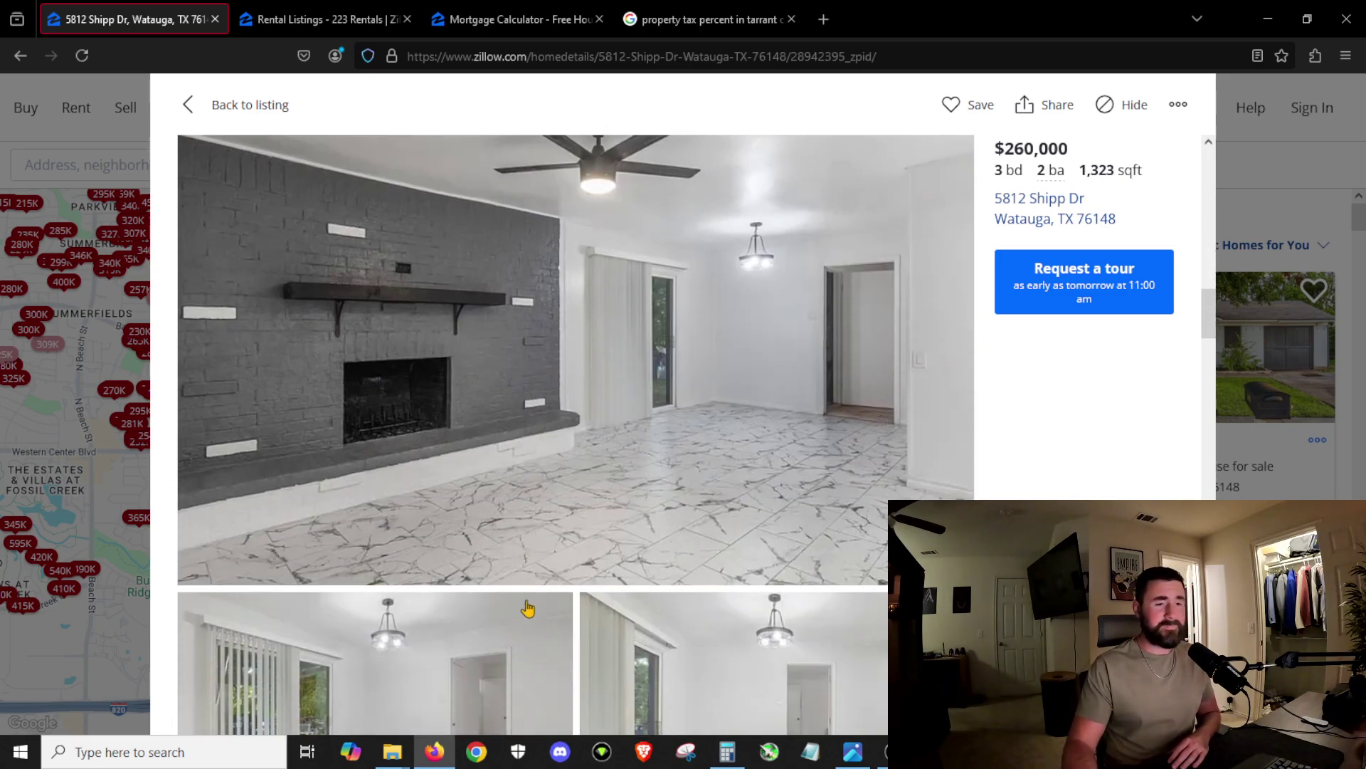
pyautogui.scroll(-10, 527, 609)
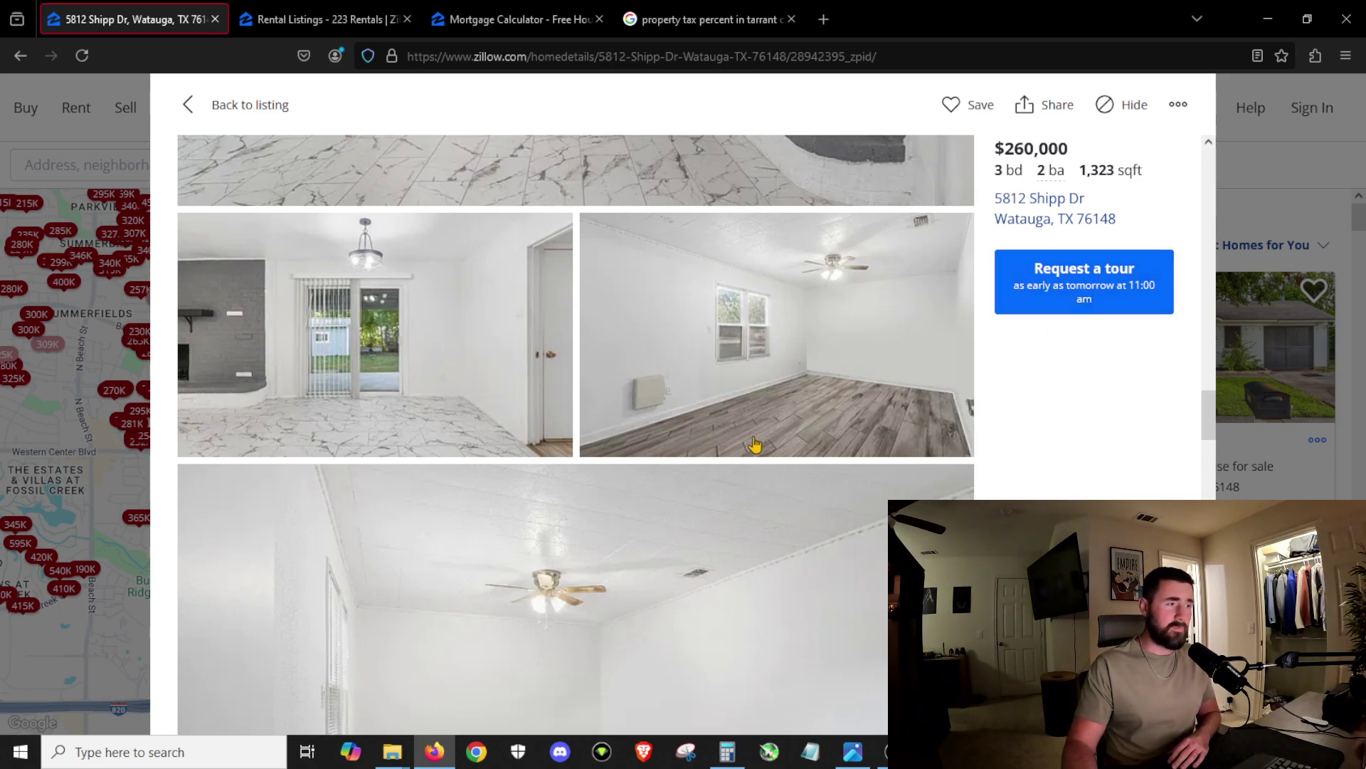
pyautogui.scroll(-5, 741, 448)
pyautogui.scroll(-3, 725, 491)
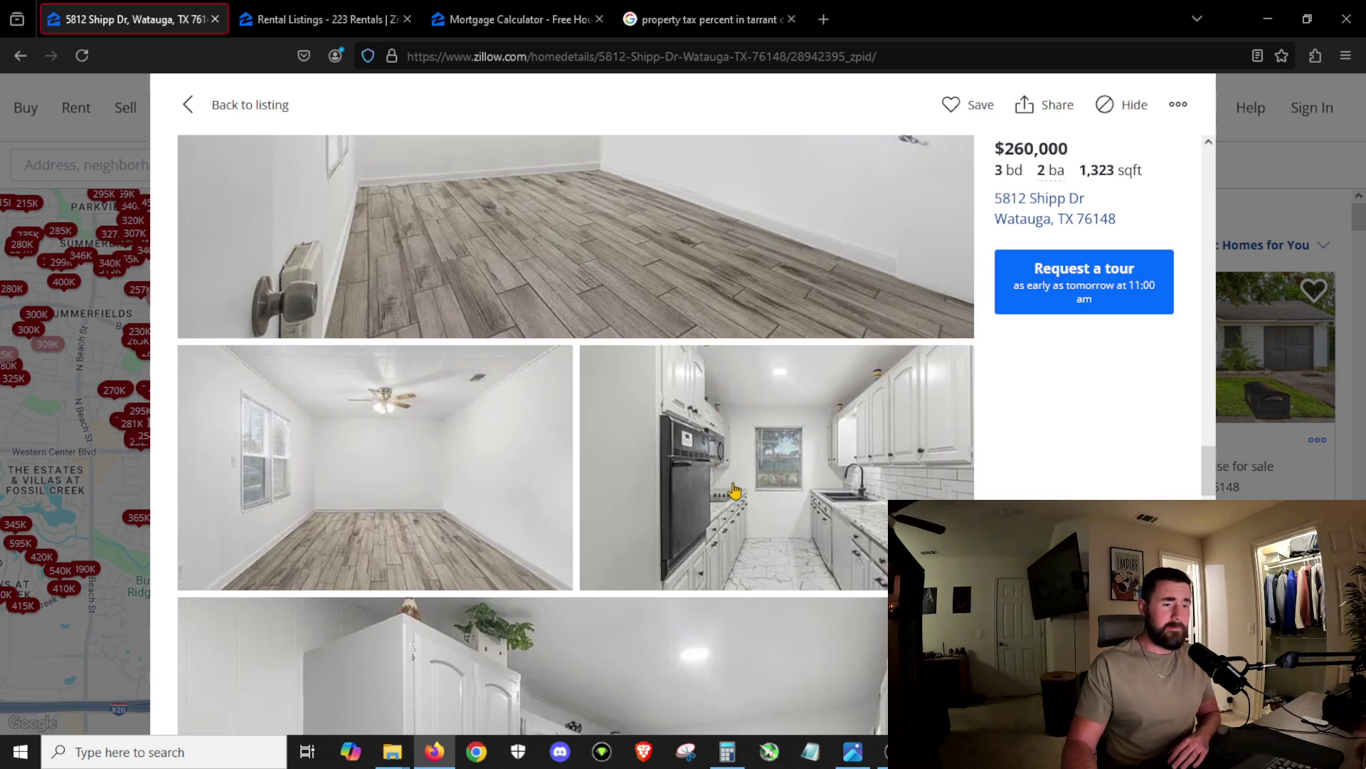
pyautogui.scroll(-3, 818, 508)
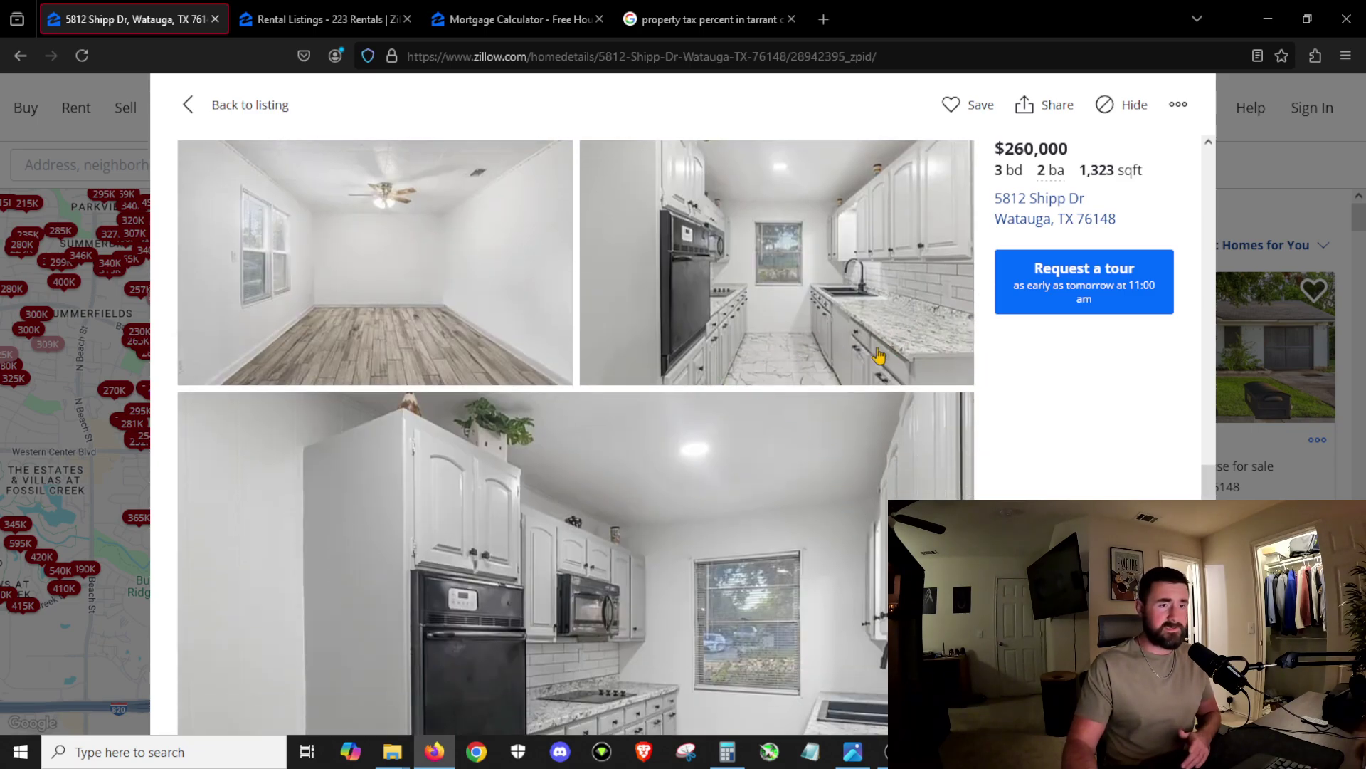
pyautogui.scroll(-3, 847, 335)
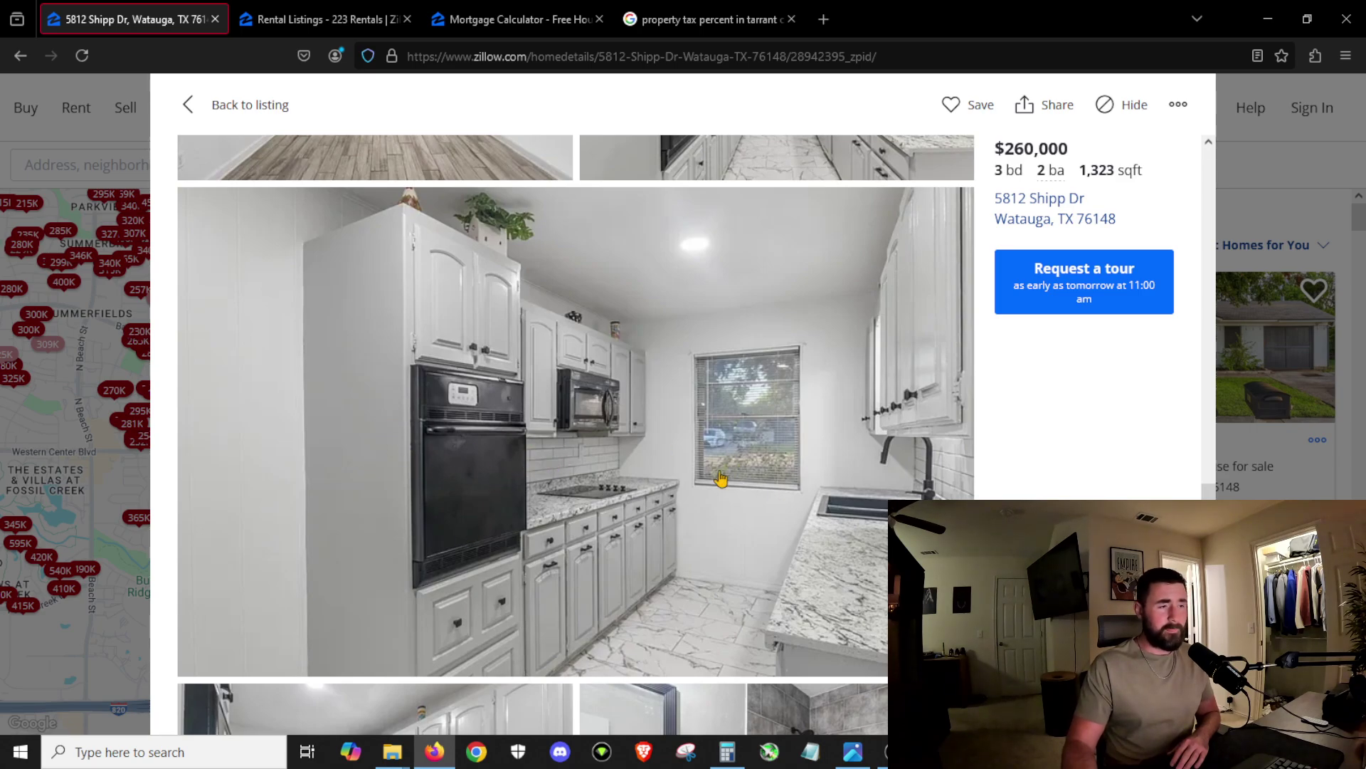
pyautogui.scroll(-1, 577, 511)
pyautogui.scroll(-10, 577, 511)
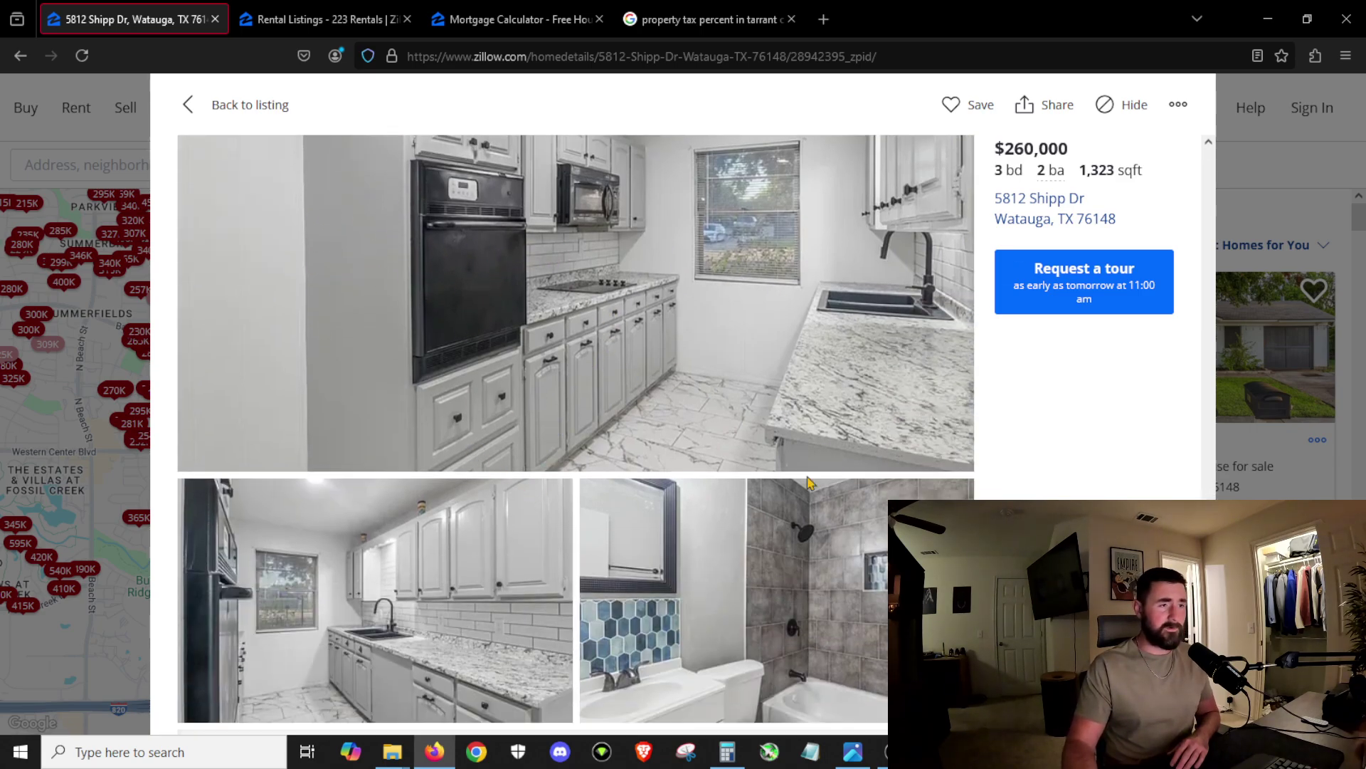
pyautogui.scroll(-8, 775, 363)
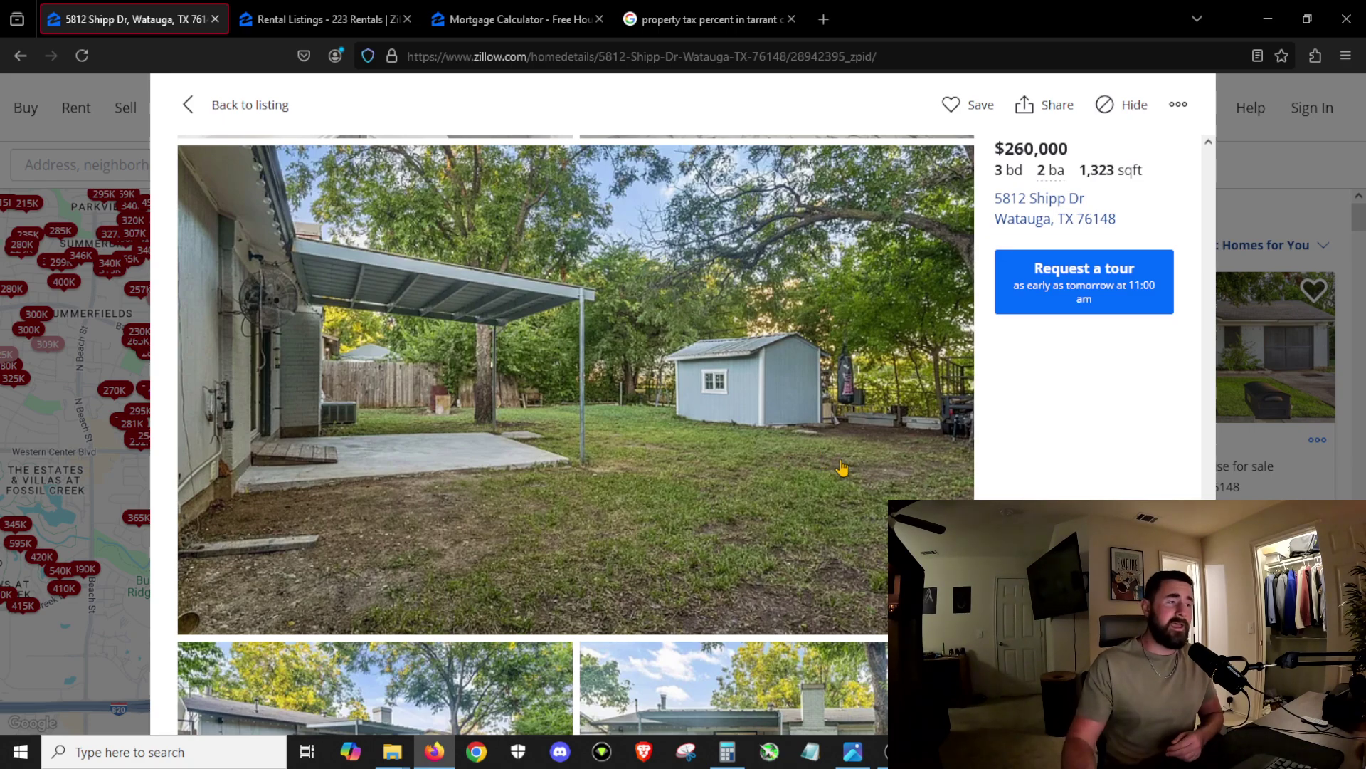
pyautogui.scroll(-3, 744, 452)
pyautogui.scroll(10, 729, 472)
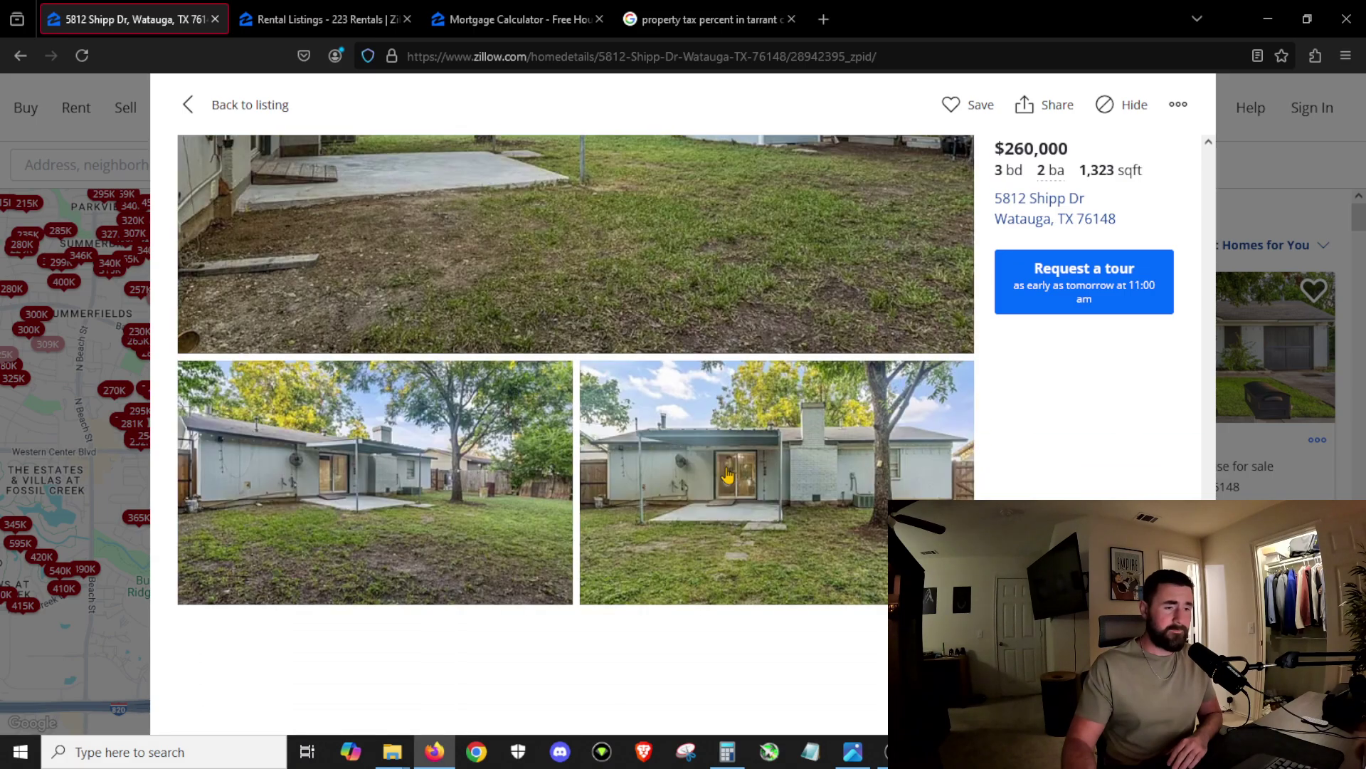
pyautogui.scroll(10, 715, 497)
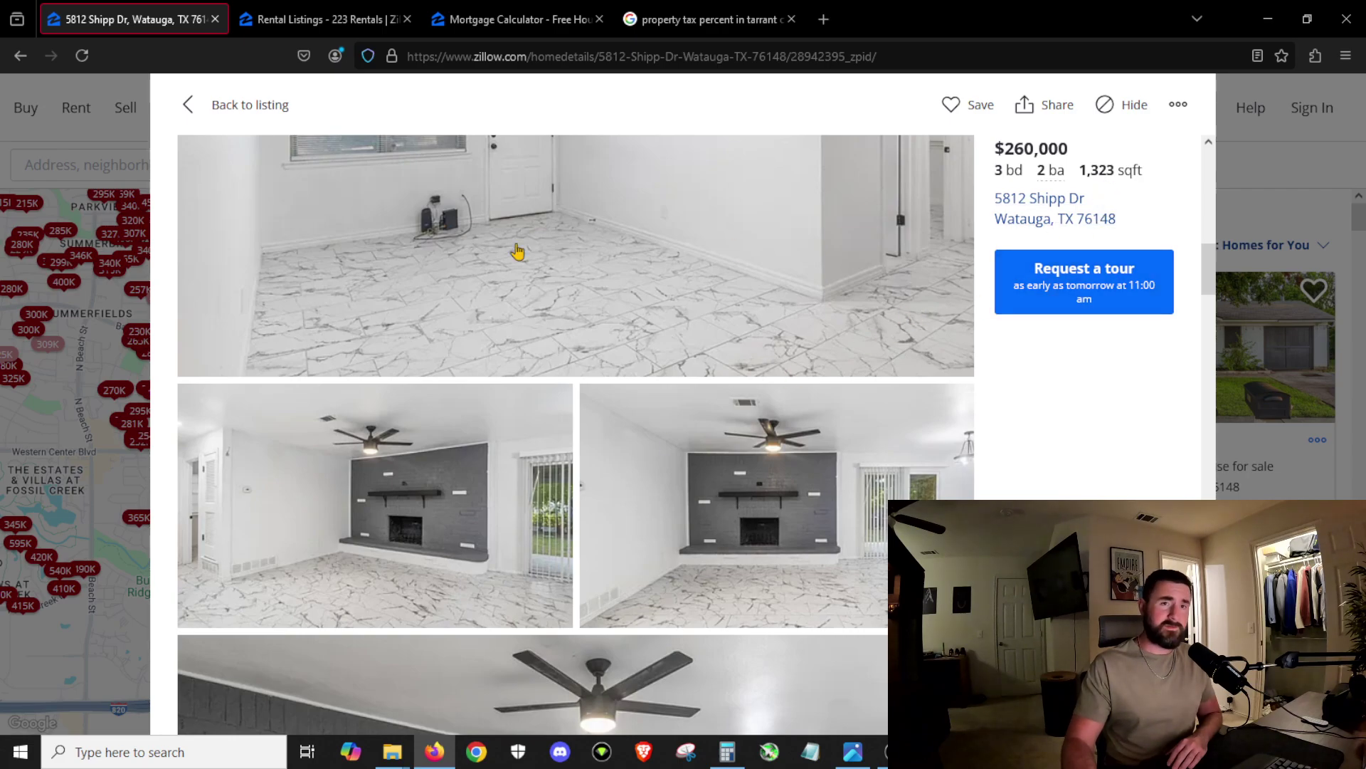
# Step: Return to the Shipp Dr overview and review the 1965 build, $249,400 Zestimate and $1,722/mo estimate
pyautogui.click(191, 106)
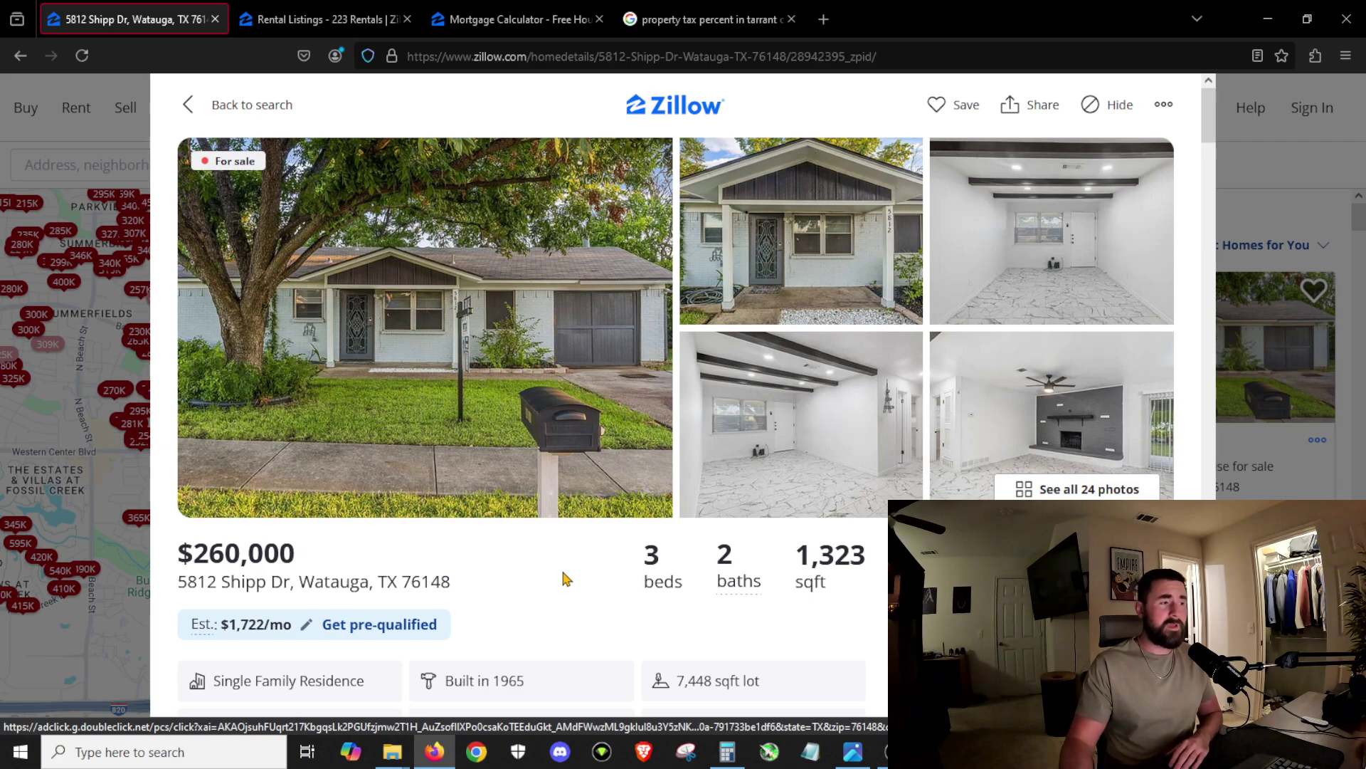
pyautogui.scroll(-5, 711, 524)
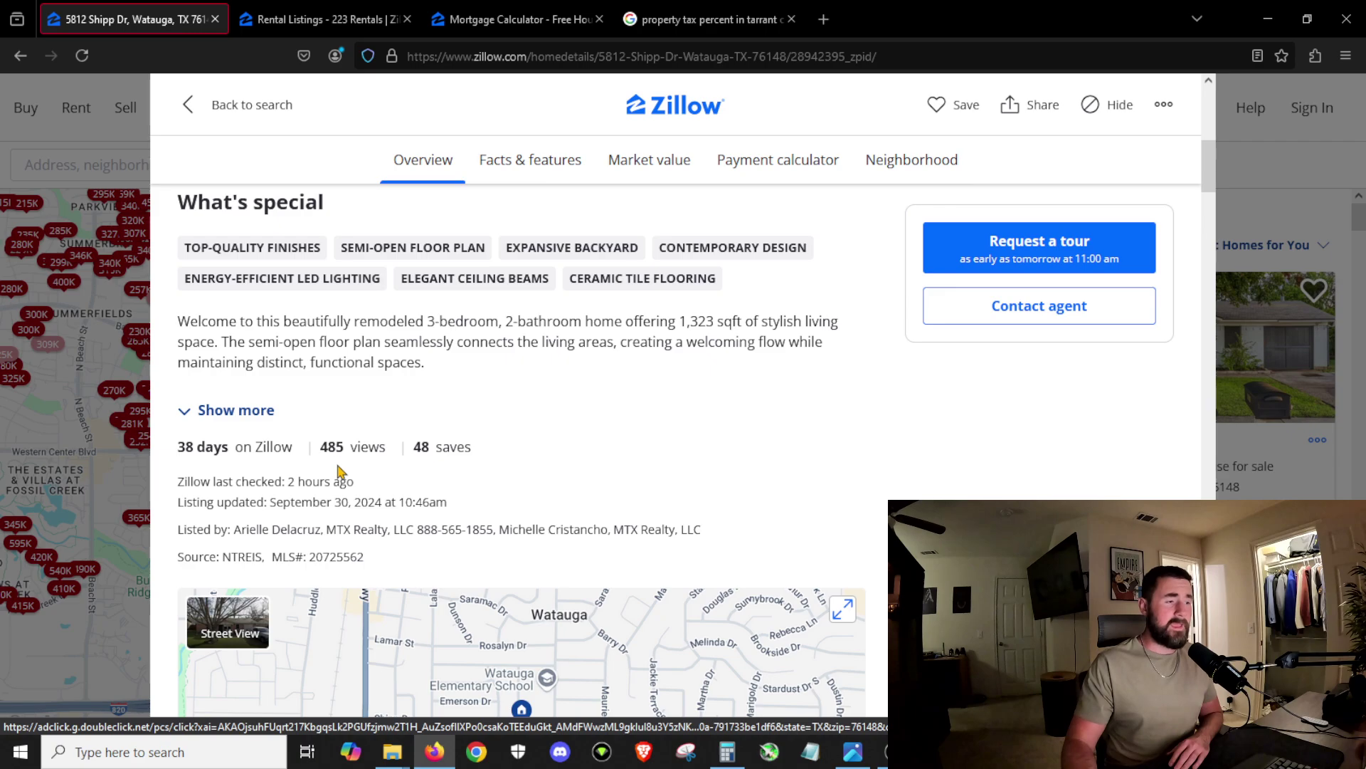
pyautogui.scroll(-10, 645, 474)
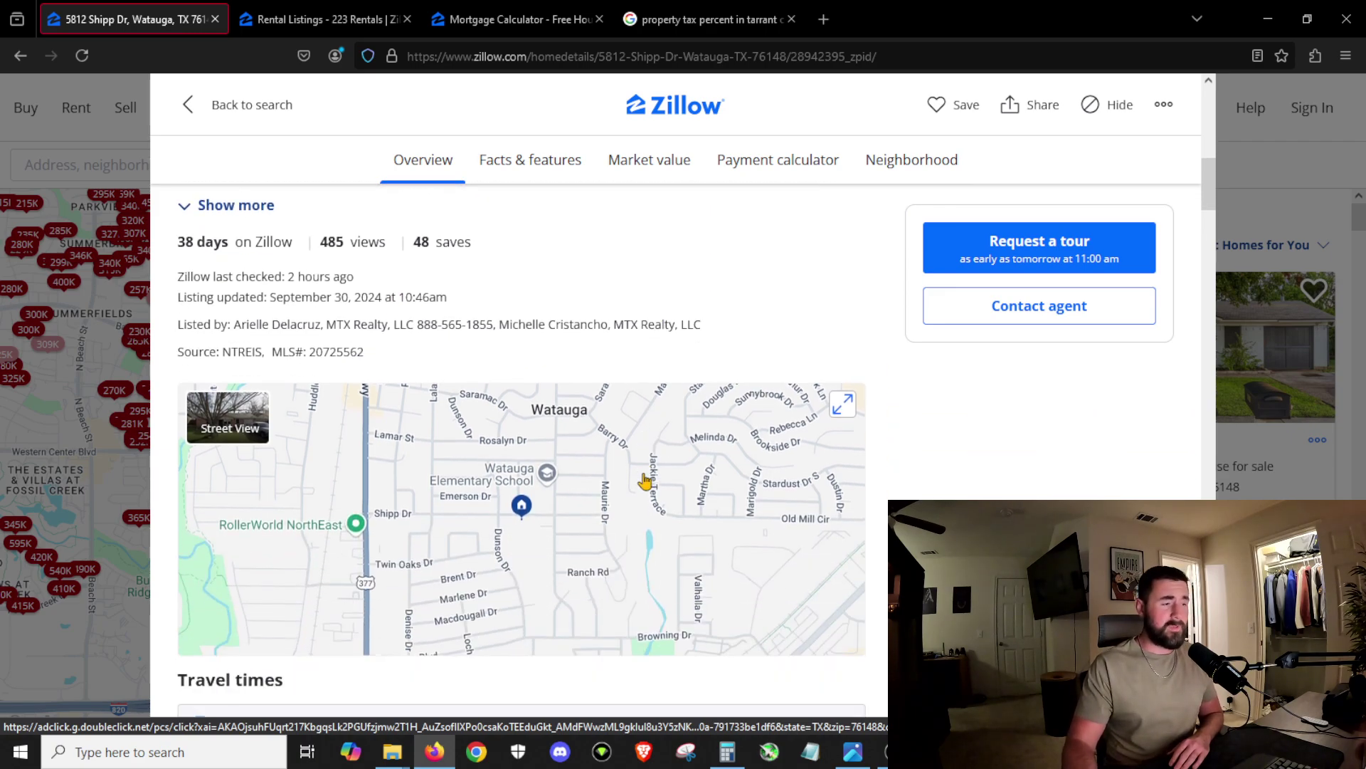
pyautogui.scroll(12, 644, 473)
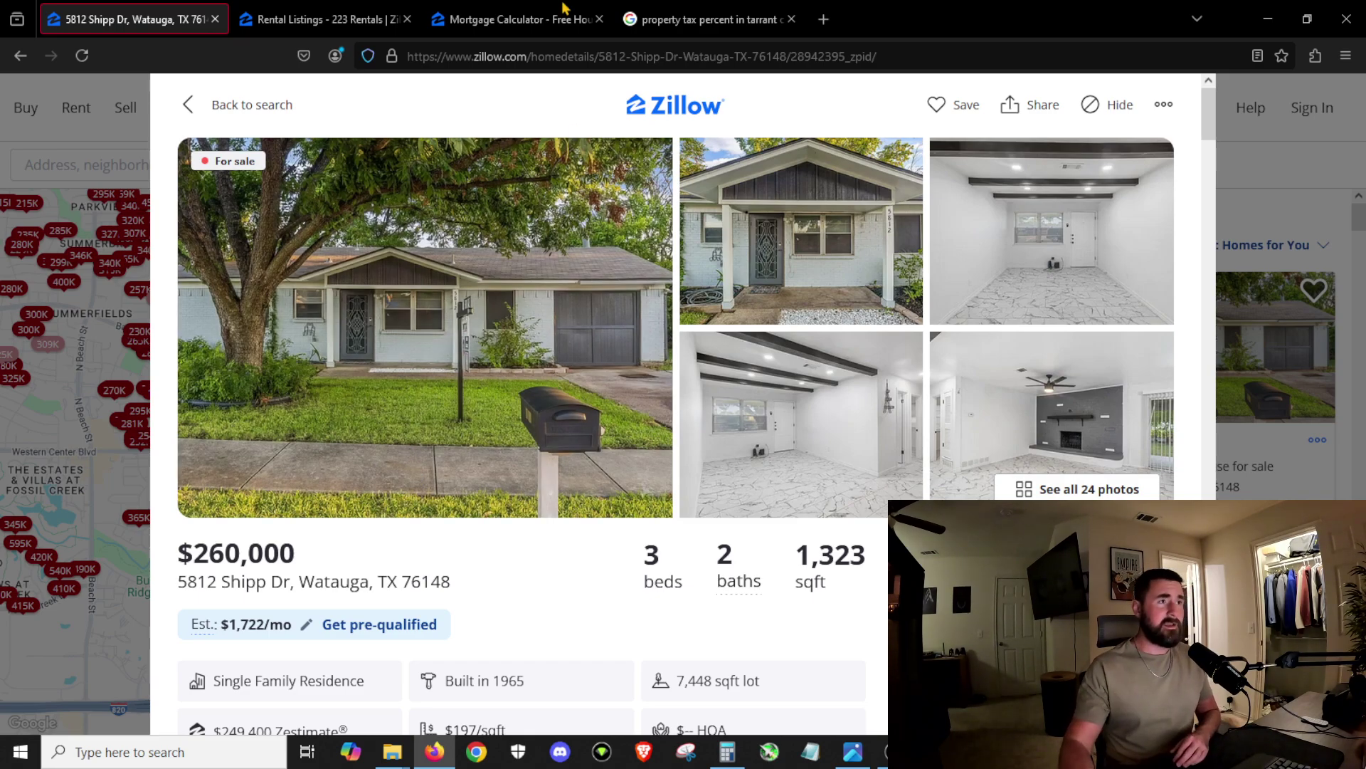
# Step: In the Mortgage Calculator, enter a $260,000 home price and a 7% interest rate
pyautogui.click(509, 20)
pyautogui.scroll(2, 412, 294)
pyautogui.click(208, 431)
pyautogui.hotkey('ctrl', 'a')
pyautogui.write('260000')
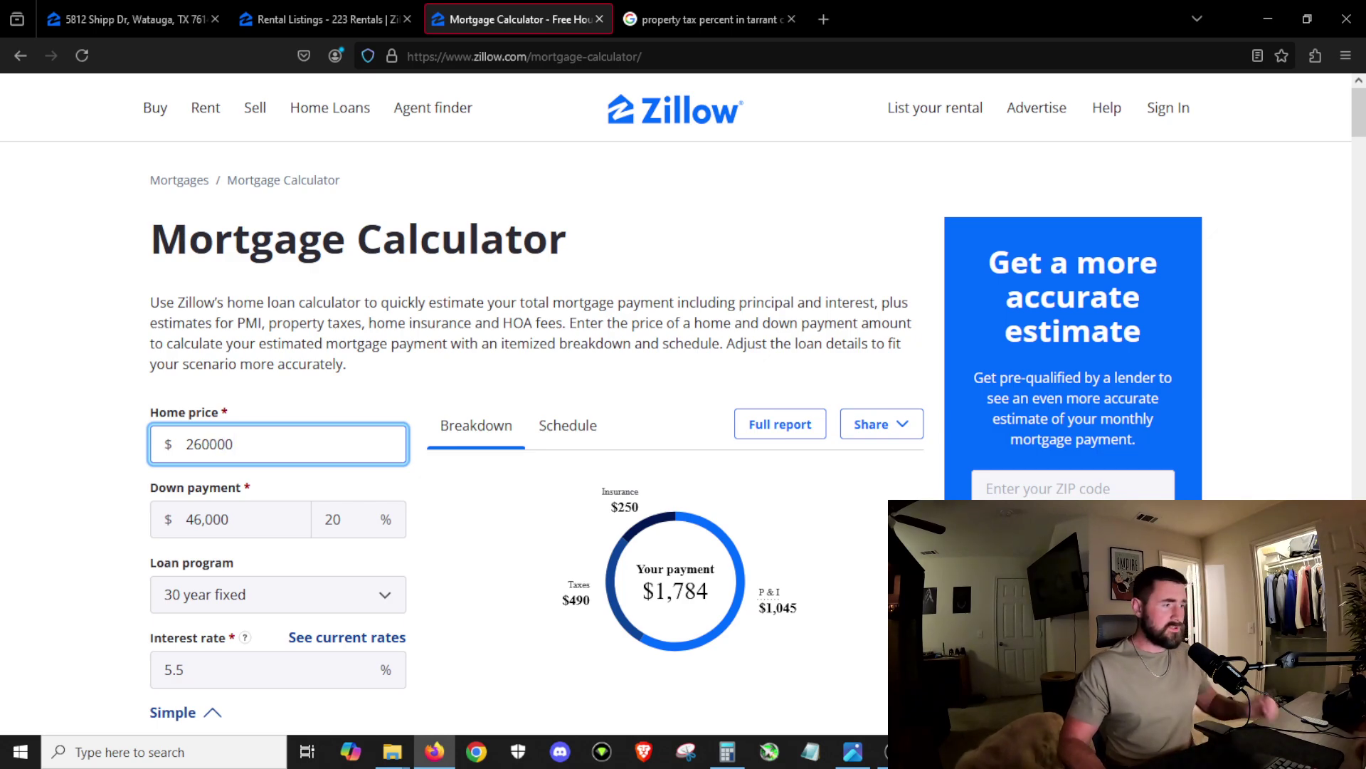
pyautogui.write('.00')
pyautogui.press('Tab')
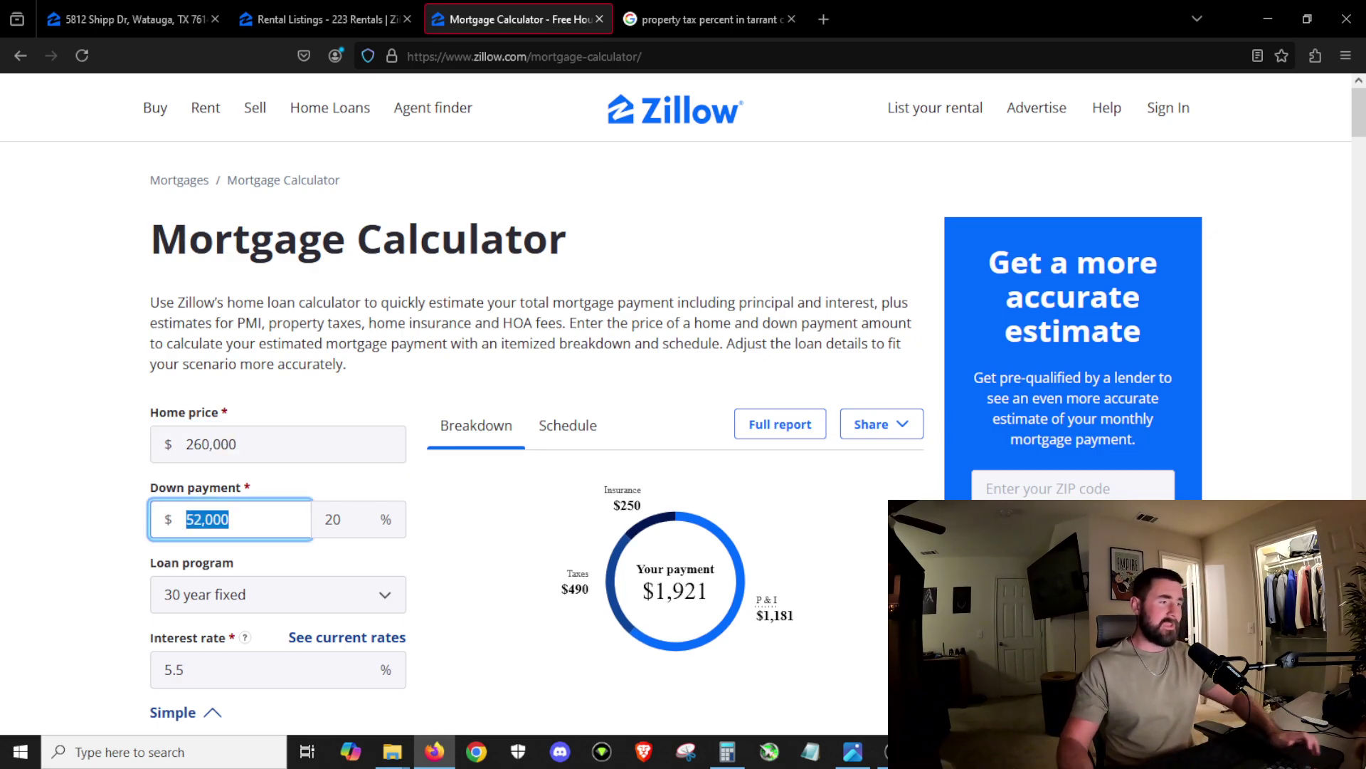
pyautogui.scroll(-1, 282, 447)
pyautogui.click(186, 580)
pyautogui.hotkey('ctrl', 'a')
pyautogui.write('7')
pyautogui.press('Tab')
# Step: Try clearing the property tax percentage, then reload the calculator page
pyautogui.scroll(-2, 349, 465)
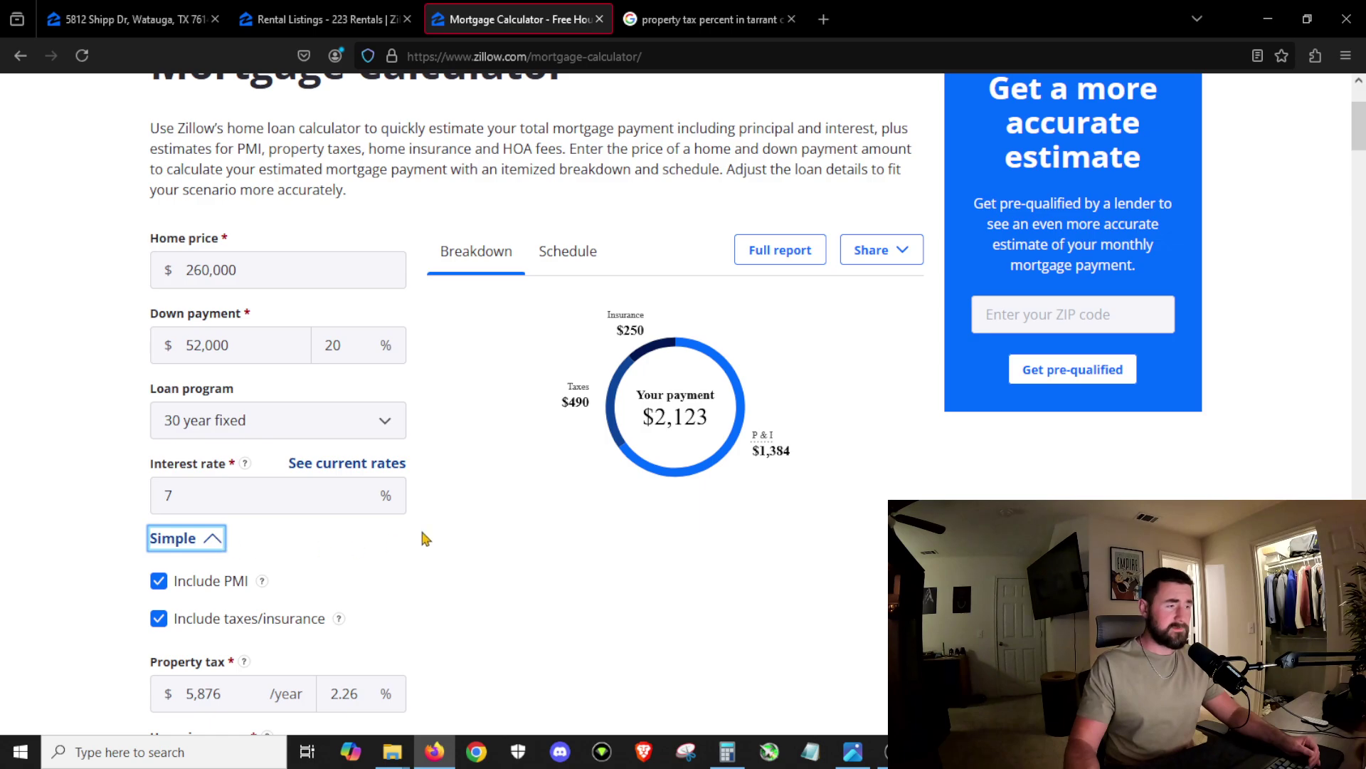
pyautogui.click(354, 701)
pyautogui.moveTo(354, 701); pyautogui.dragTo(238, 710)
pyautogui.press('BackSpace')
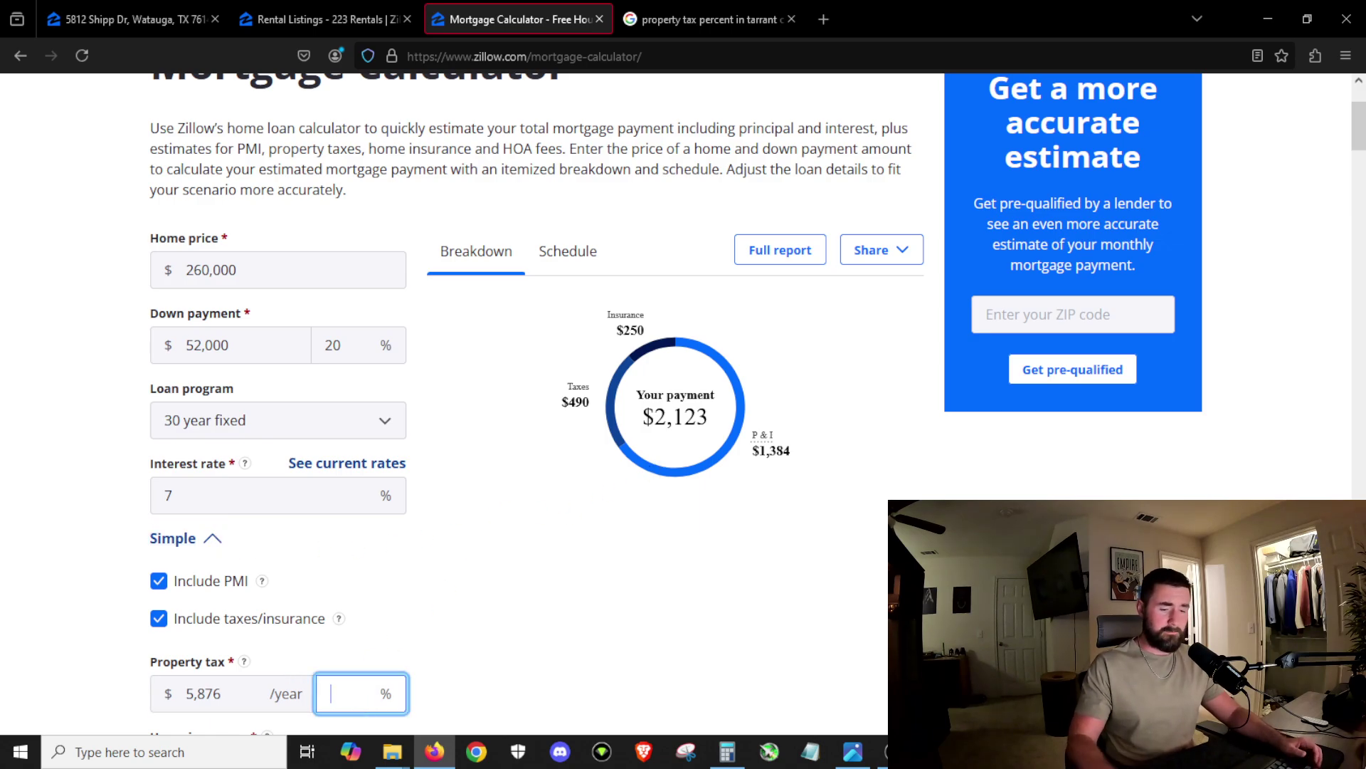
pyautogui.press('F5')
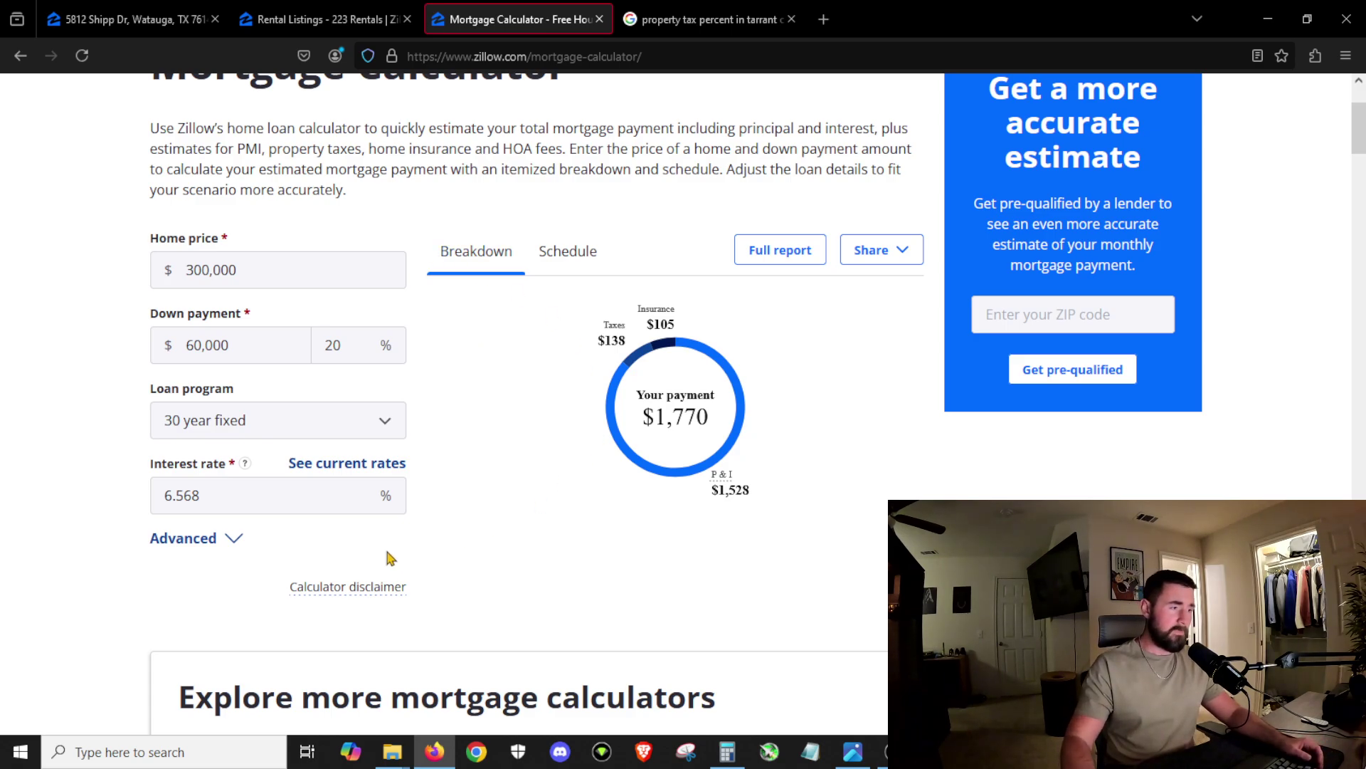
# Step: Expand the PMI, tax and insurance options and re-enter $260,000 at 7% interest
pyautogui.click(232, 541)
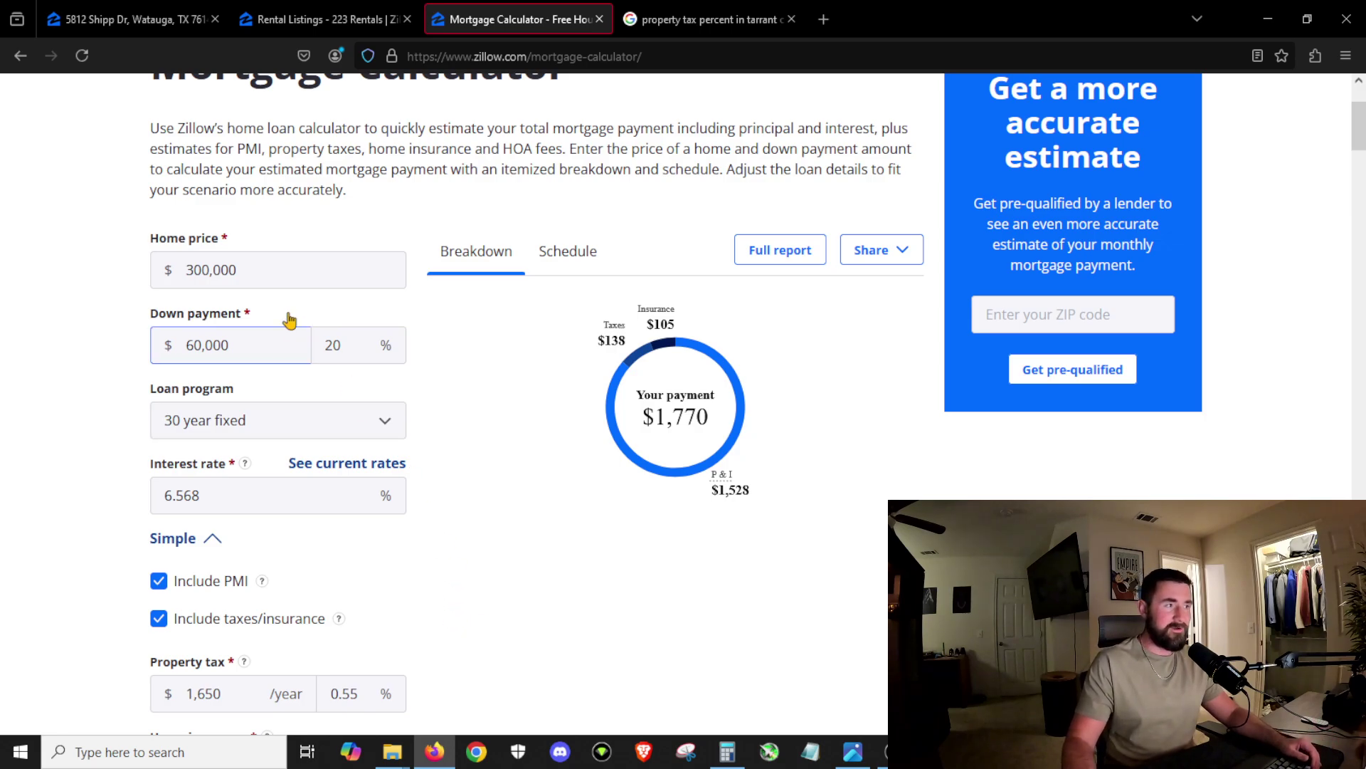
pyautogui.click(282, 272)
pyautogui.write('26')
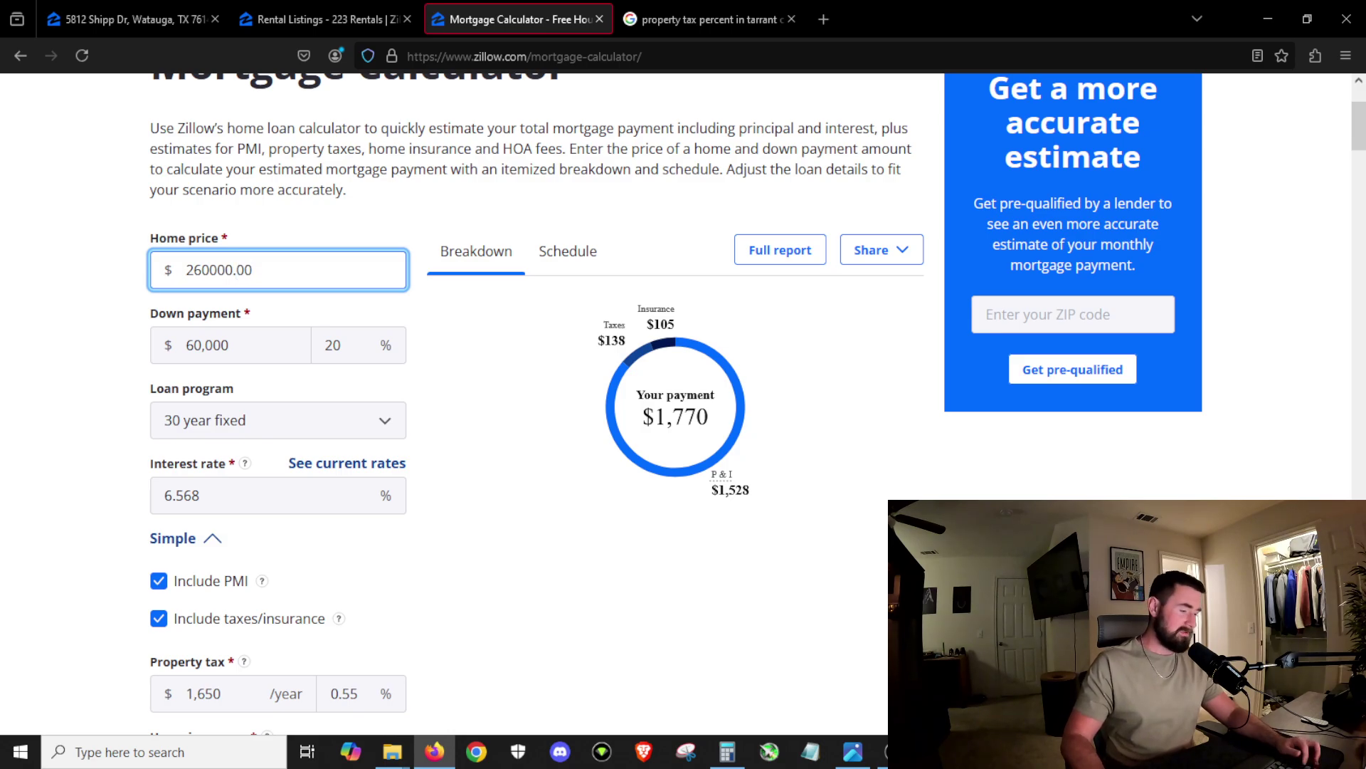
pyautogui.write('0000.00')
pyautogui.press('Tab')
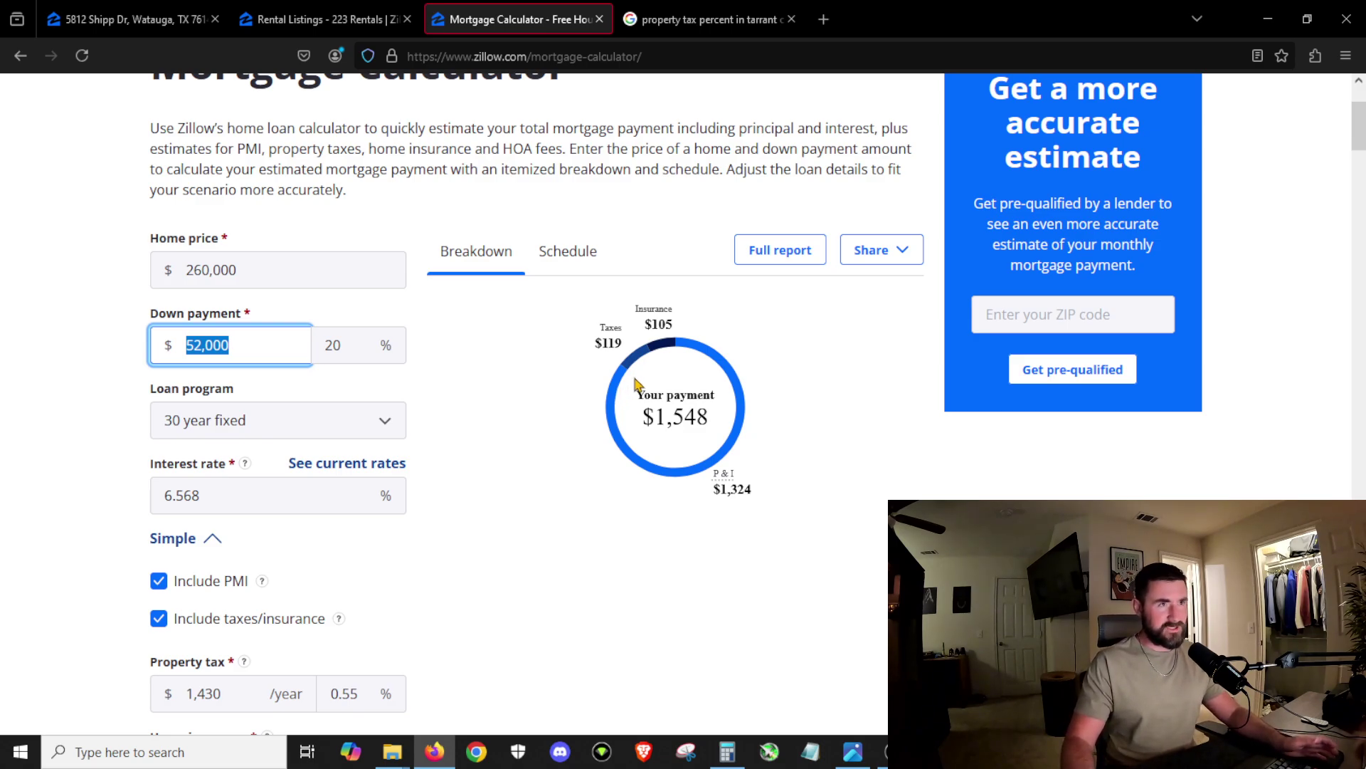
pyautogui.scroll(-2, 451, 458)
pyautogui.click(162, 414)
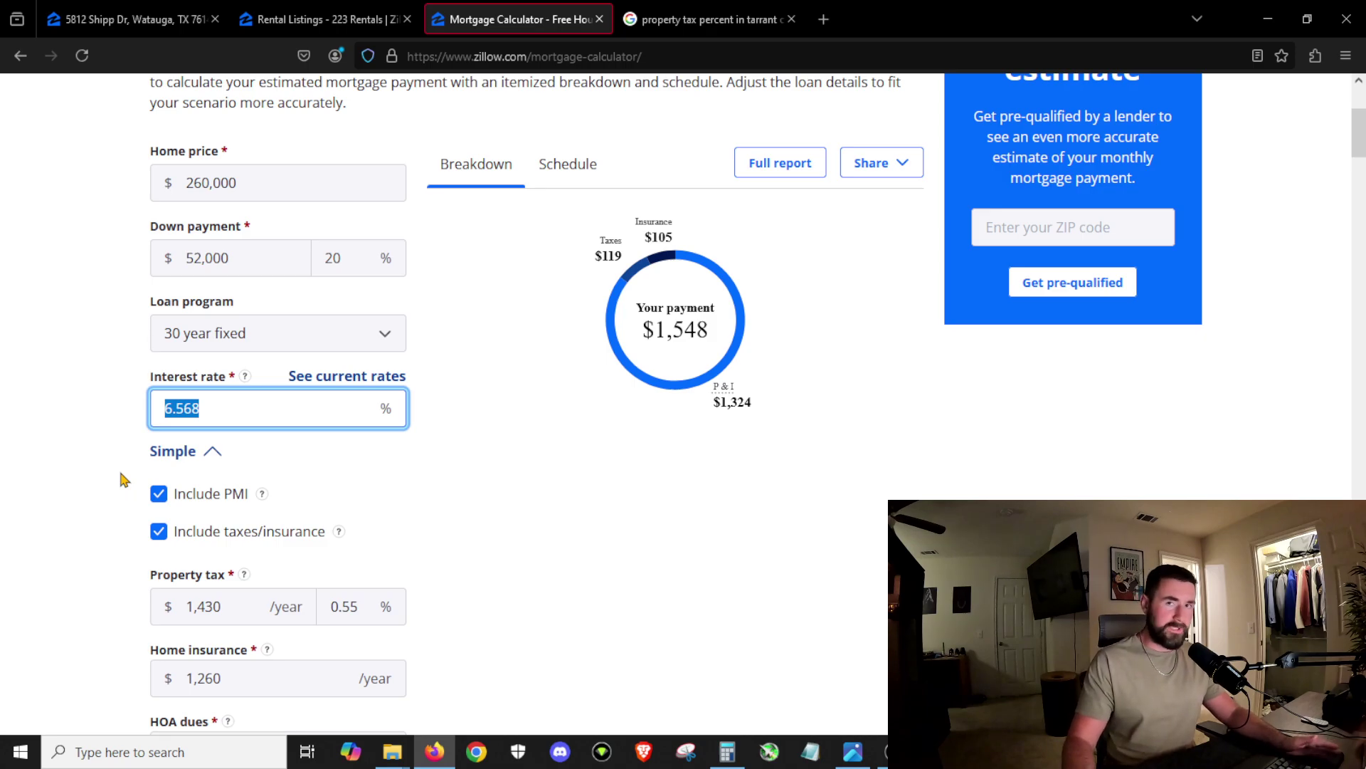
pyautogui.write('7')
pyautogui.press('Tab')
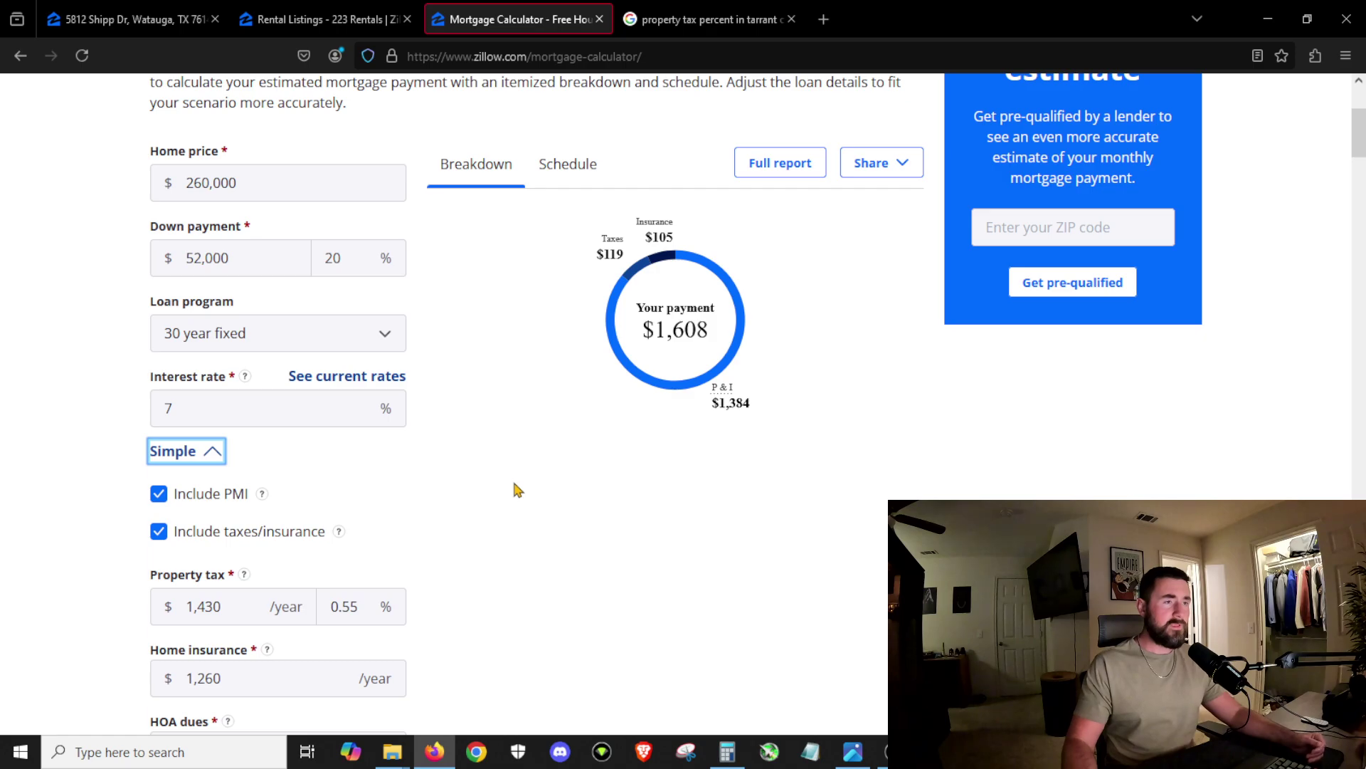
pyautogui.scroll(-2, 504, 509)
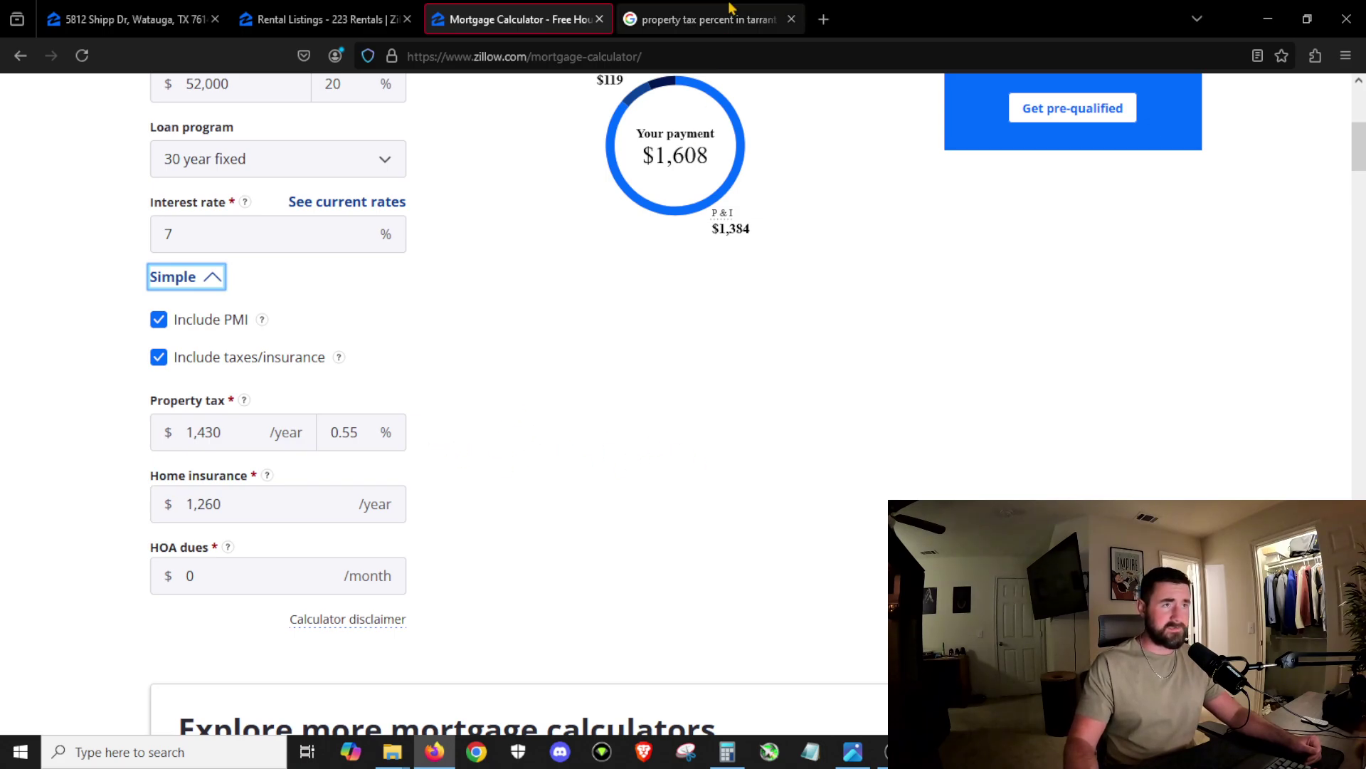
# Step: Look up Tarrant County's rate and set the property tax to 2.26%
pyautogui.click(704, 20)
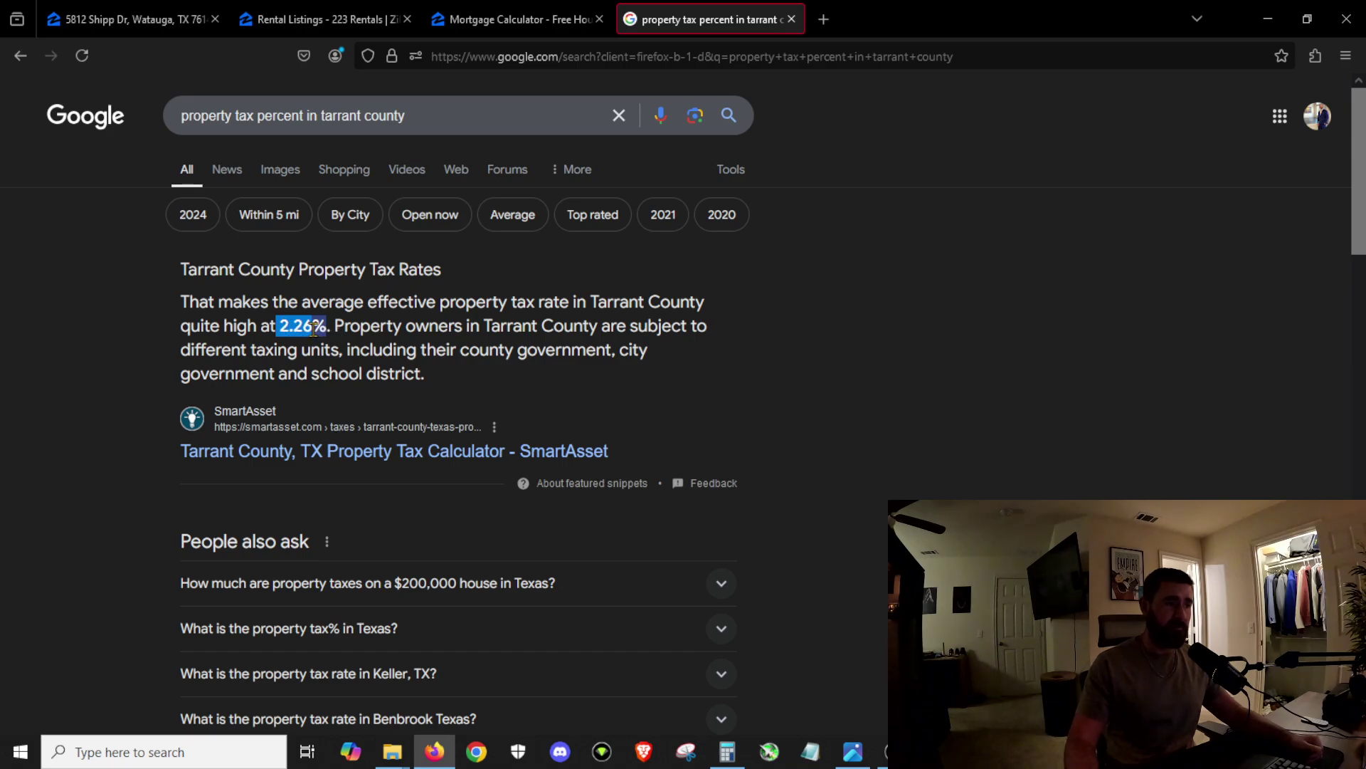
pyautogui.click(513, 19)
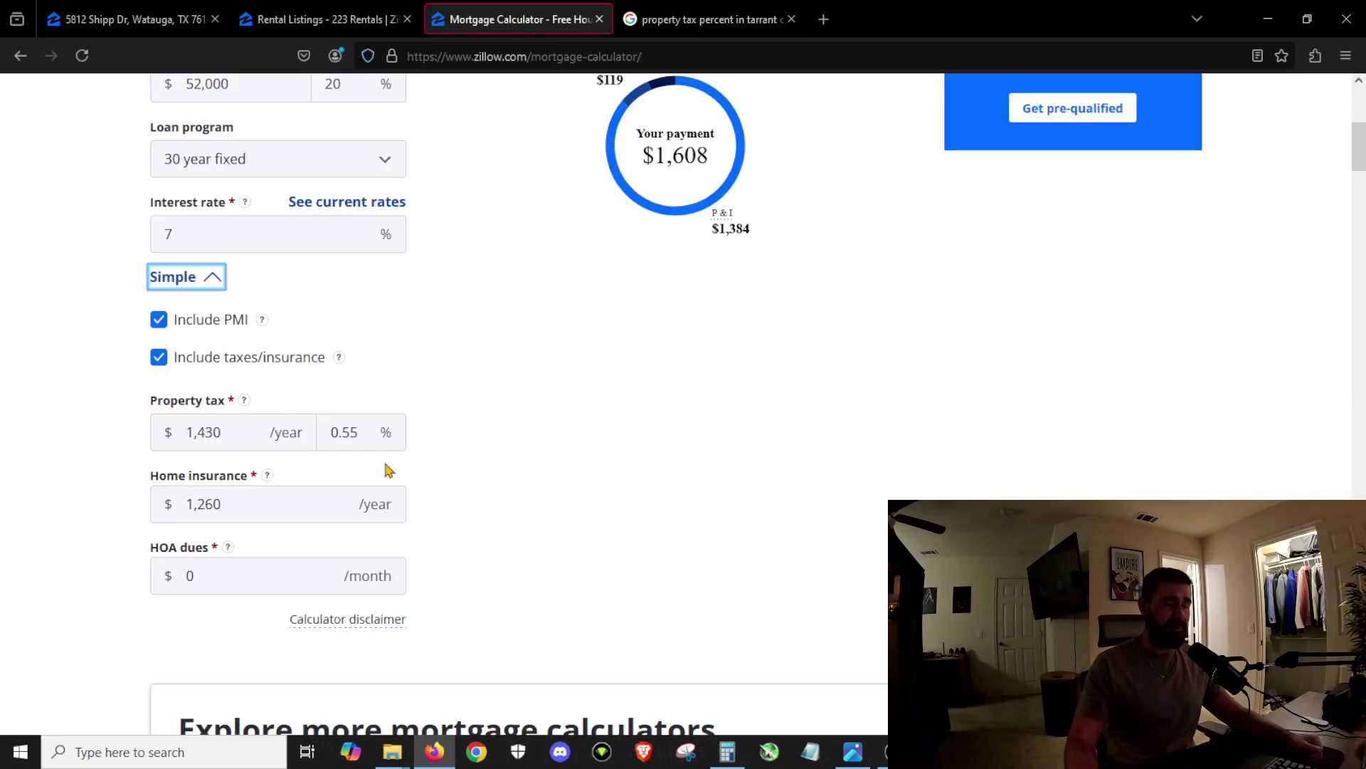
pyautogui.click(255, 447)
pyautogui.click(360, 433)
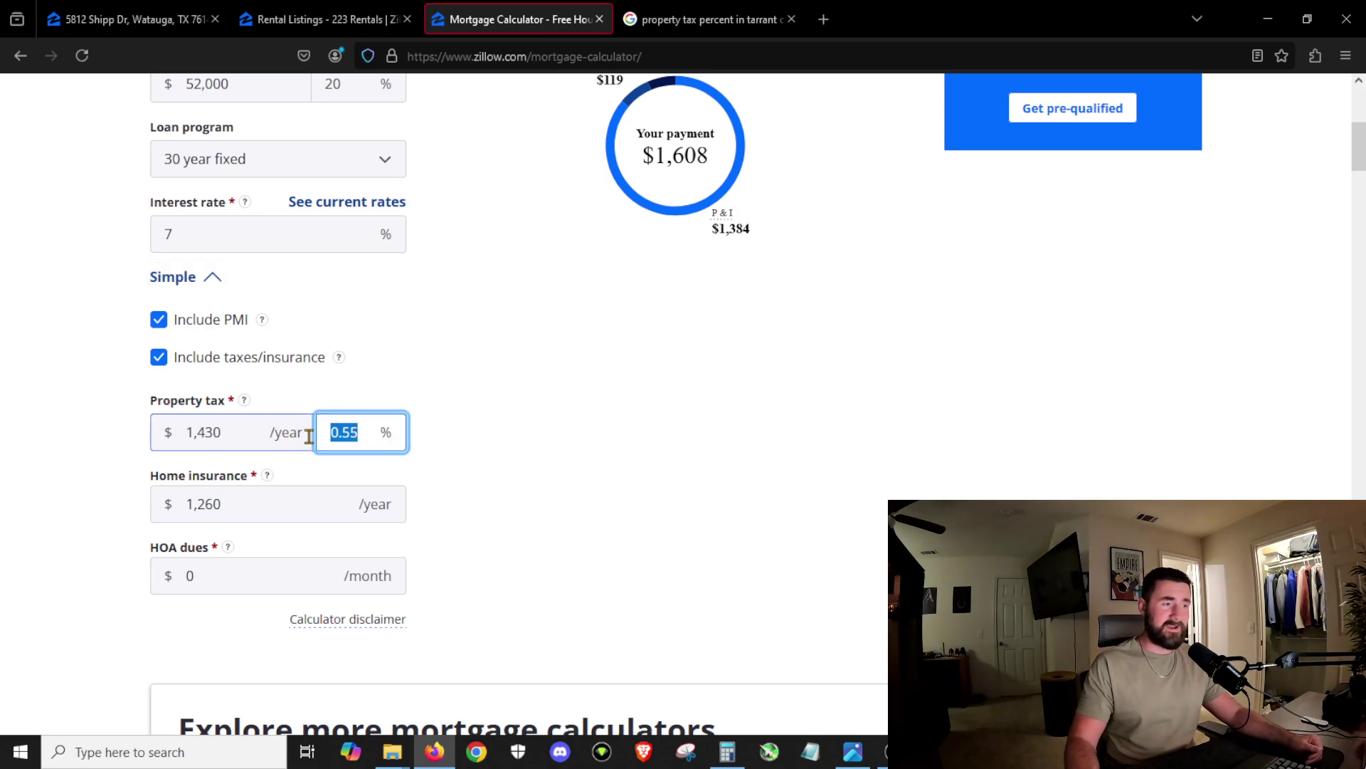
pyautogui.write('2.26')
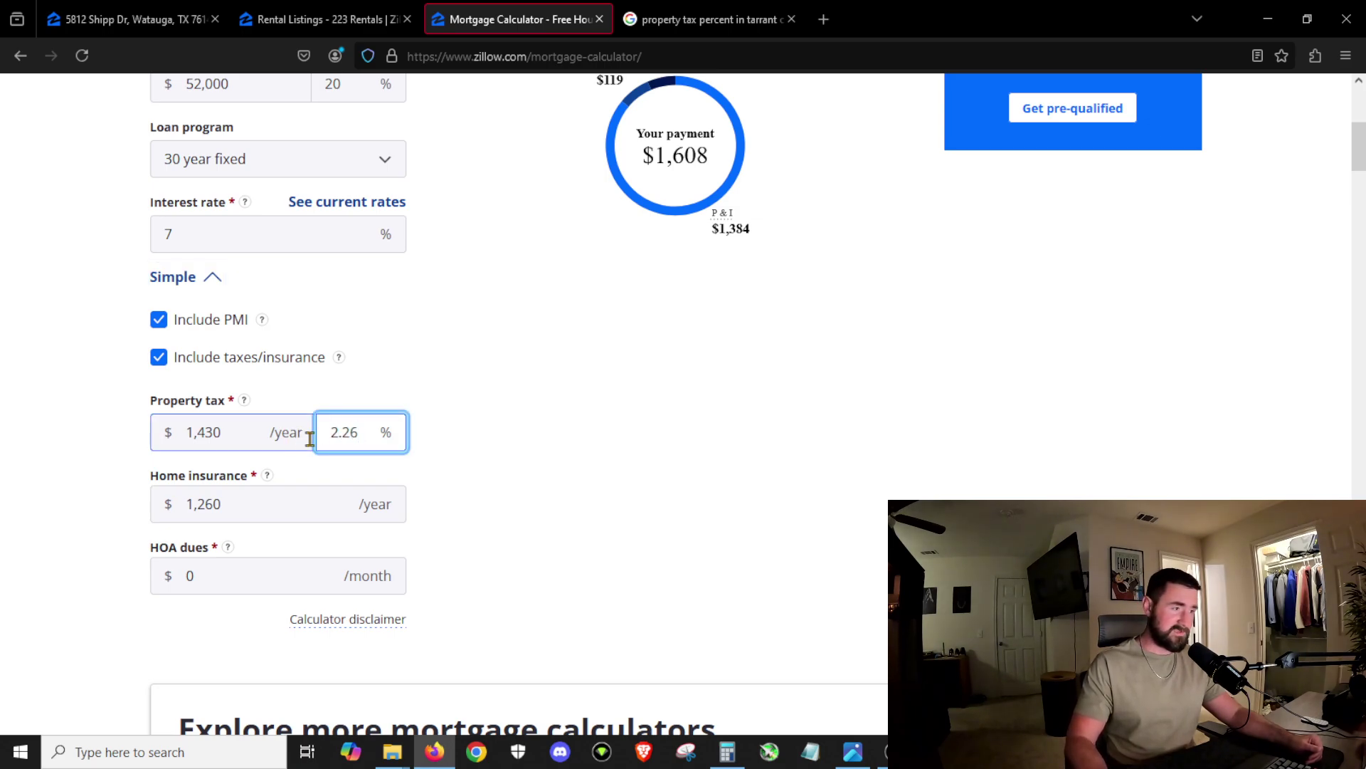
pyautogui.press('Tab')
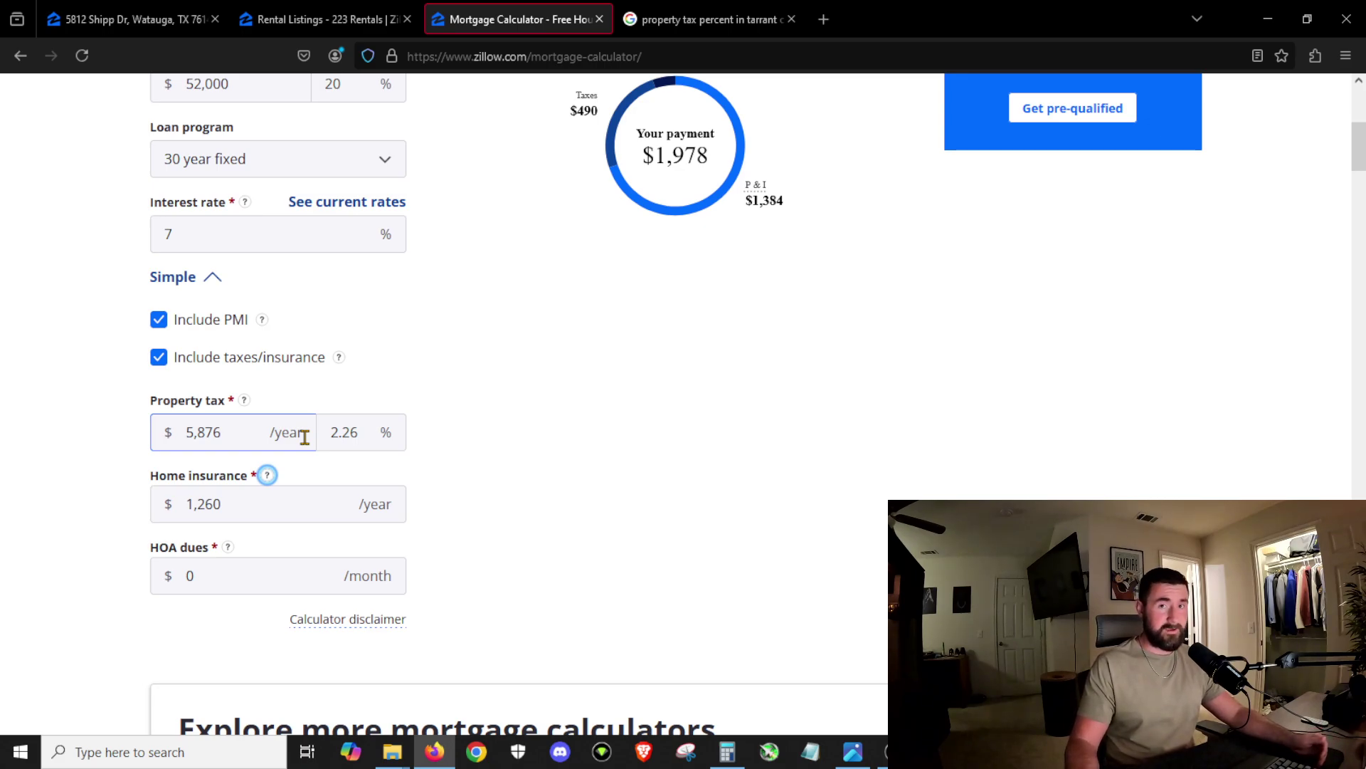
# Step: Set yearly home insurance to $3,000 and check the HOA dues field
pyautogui.click(268, 502)
pyautogui.write('3000.00')
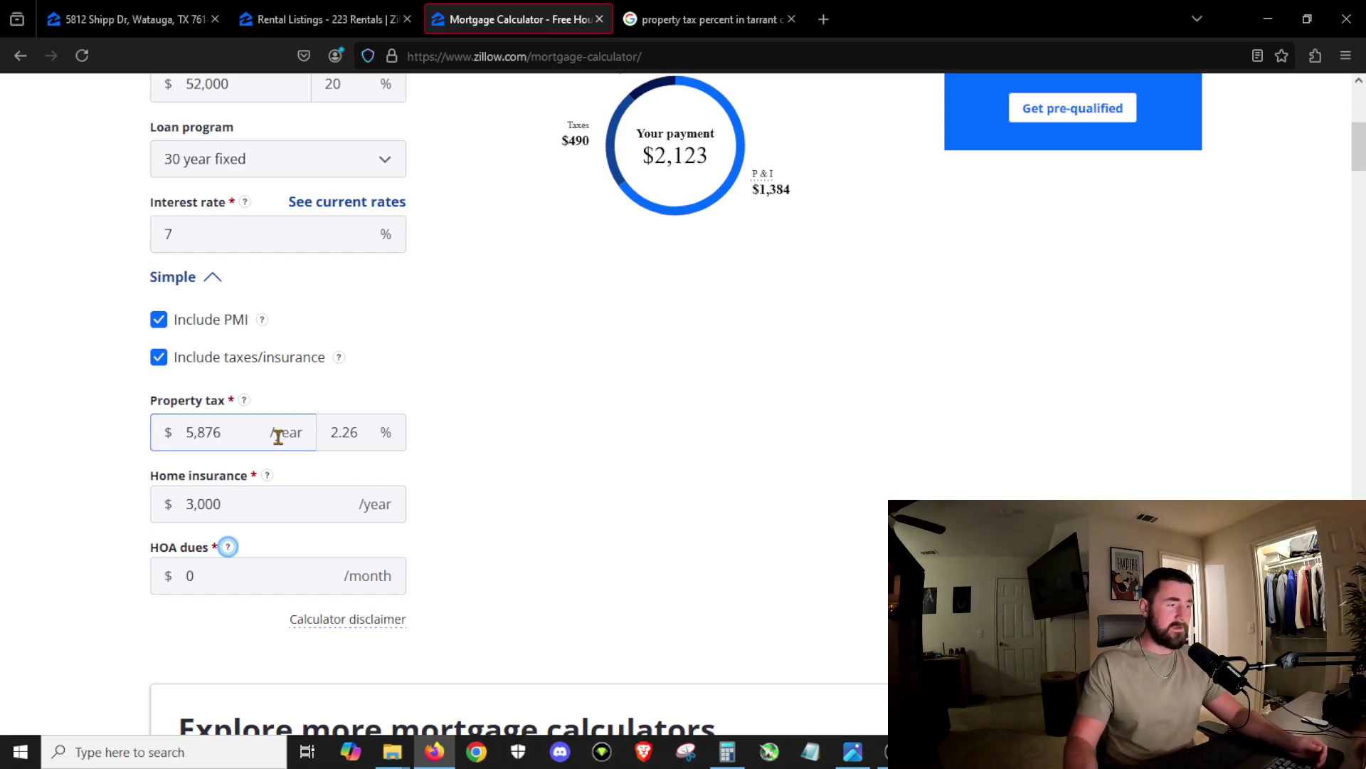
pyautogui.click(234, 573)
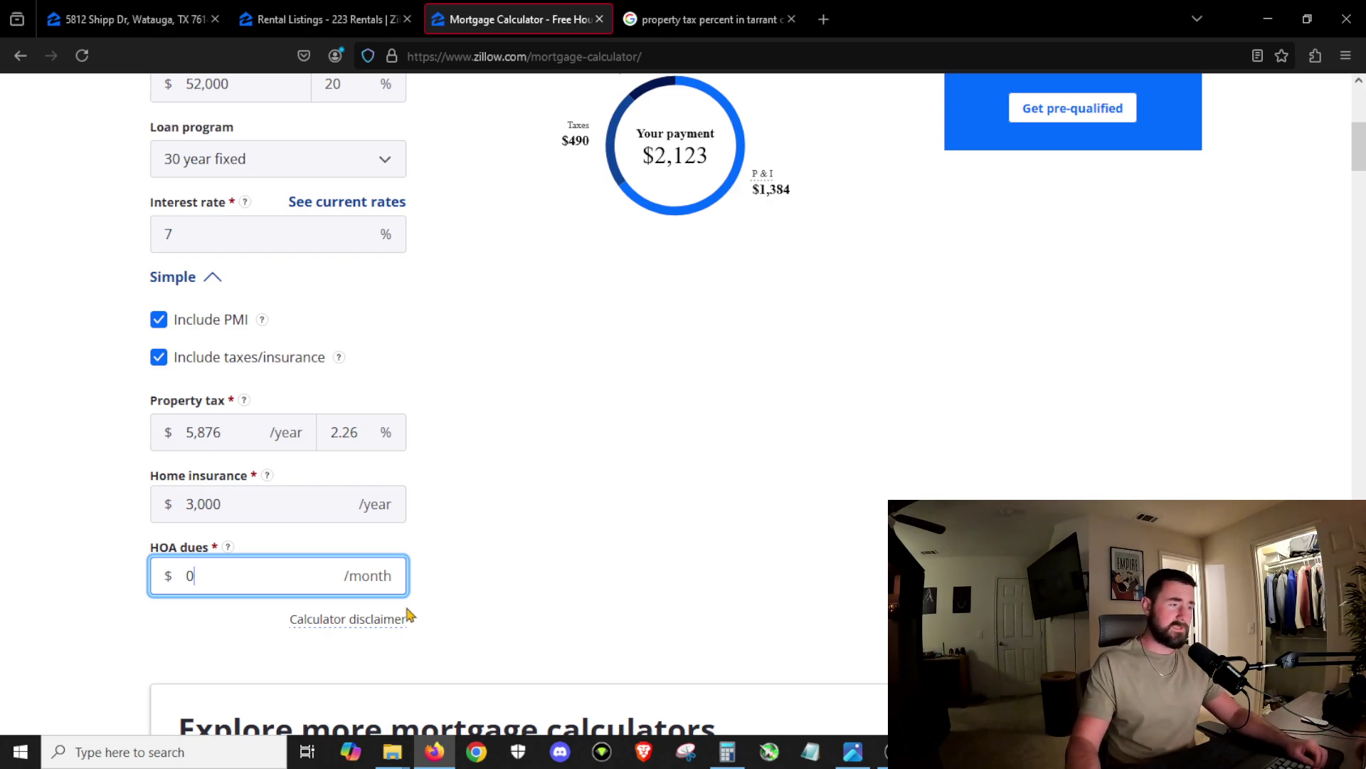
pyautogui.scroll(3, 404, 604)
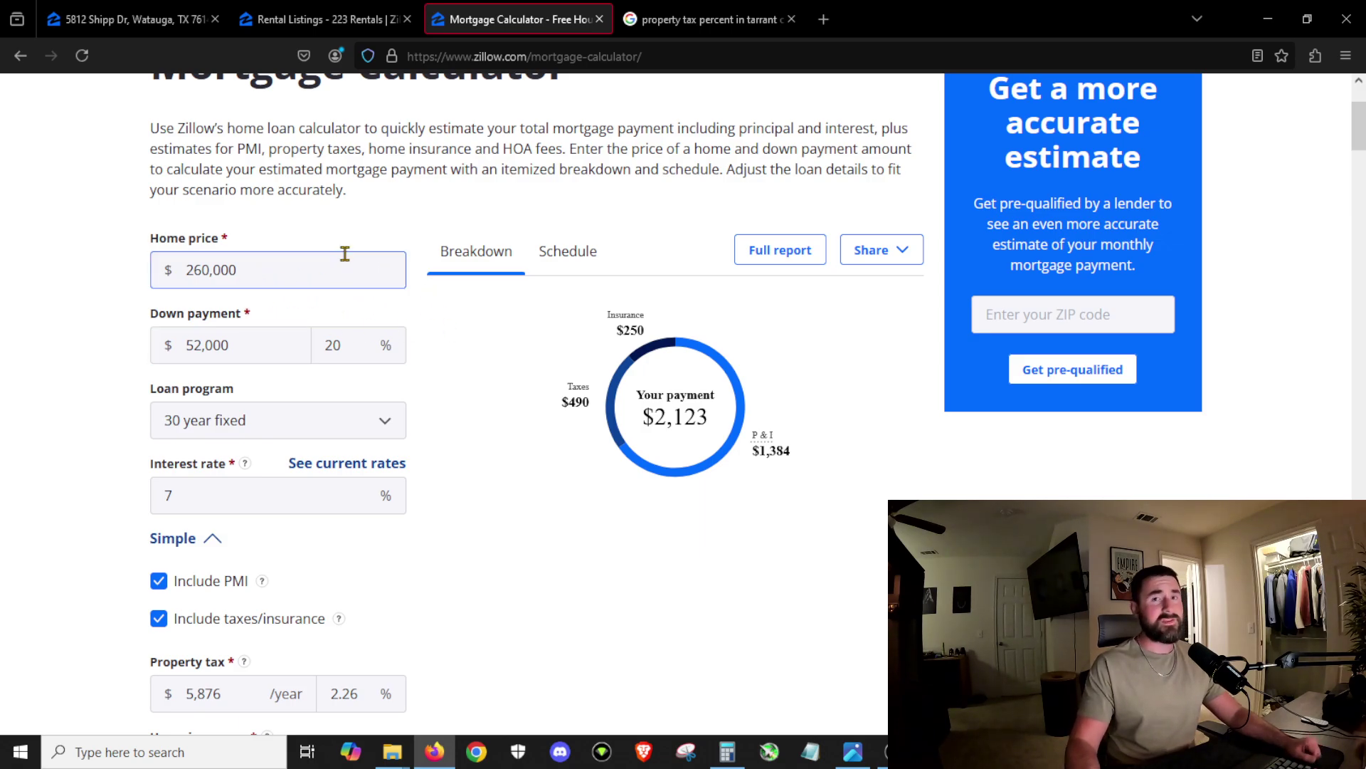
pyautogui.click(337, 9)
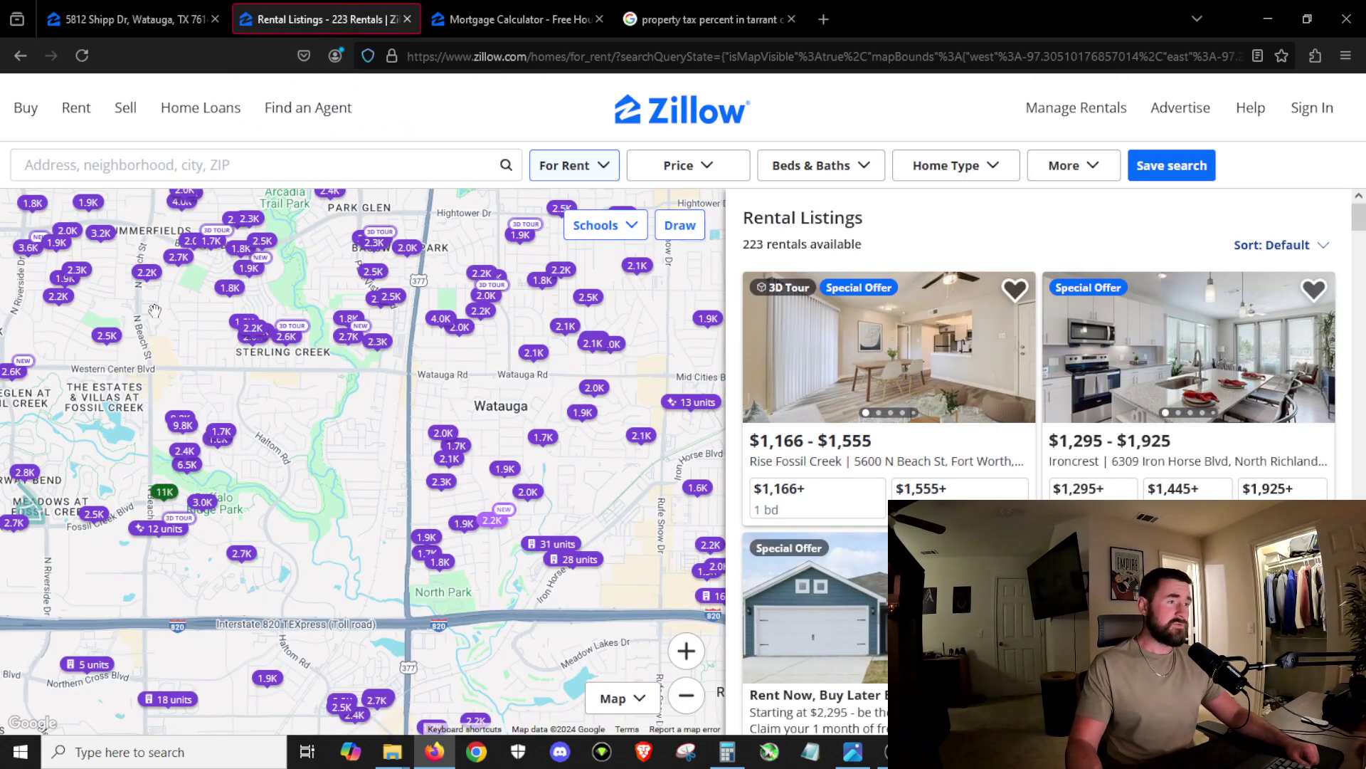
pyautogui.click(603, 167)
pyautogui.click(602, 220)
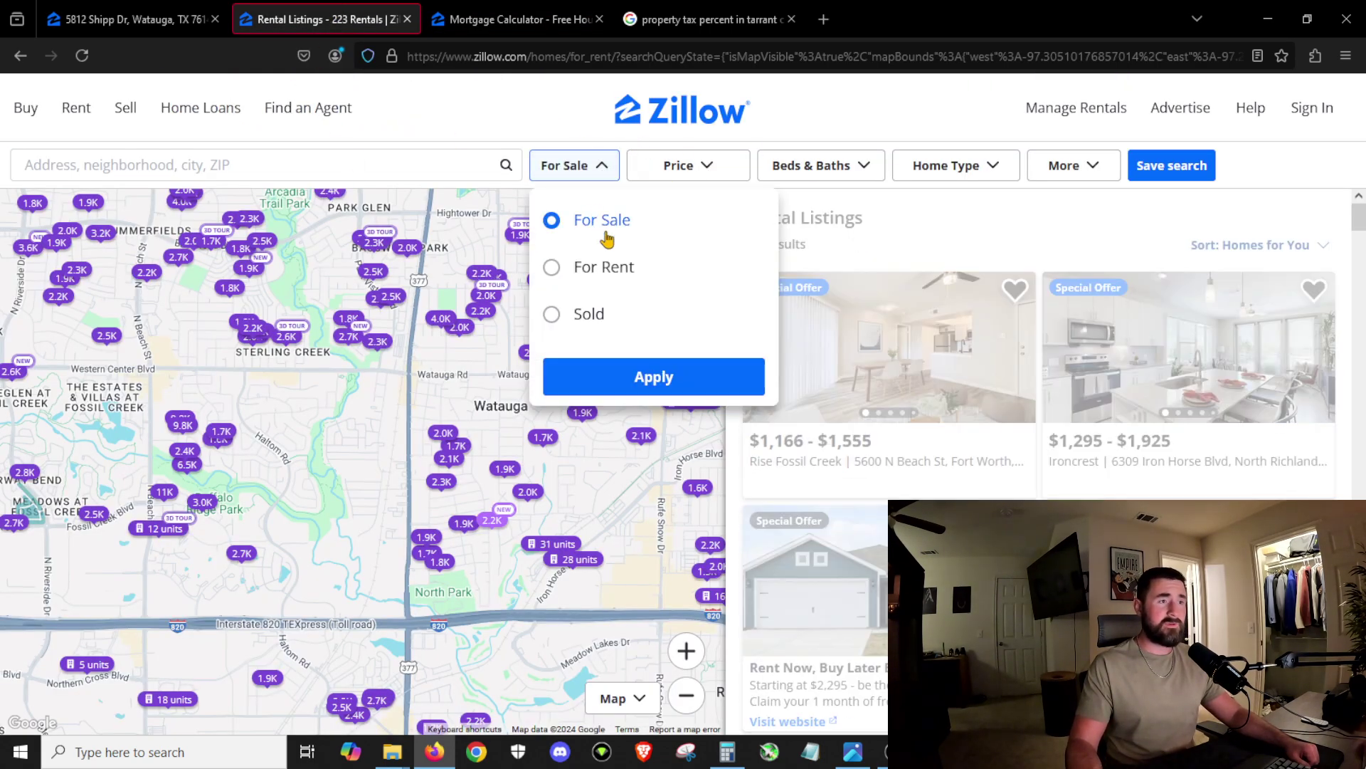
pyautogui.click(444, 405)
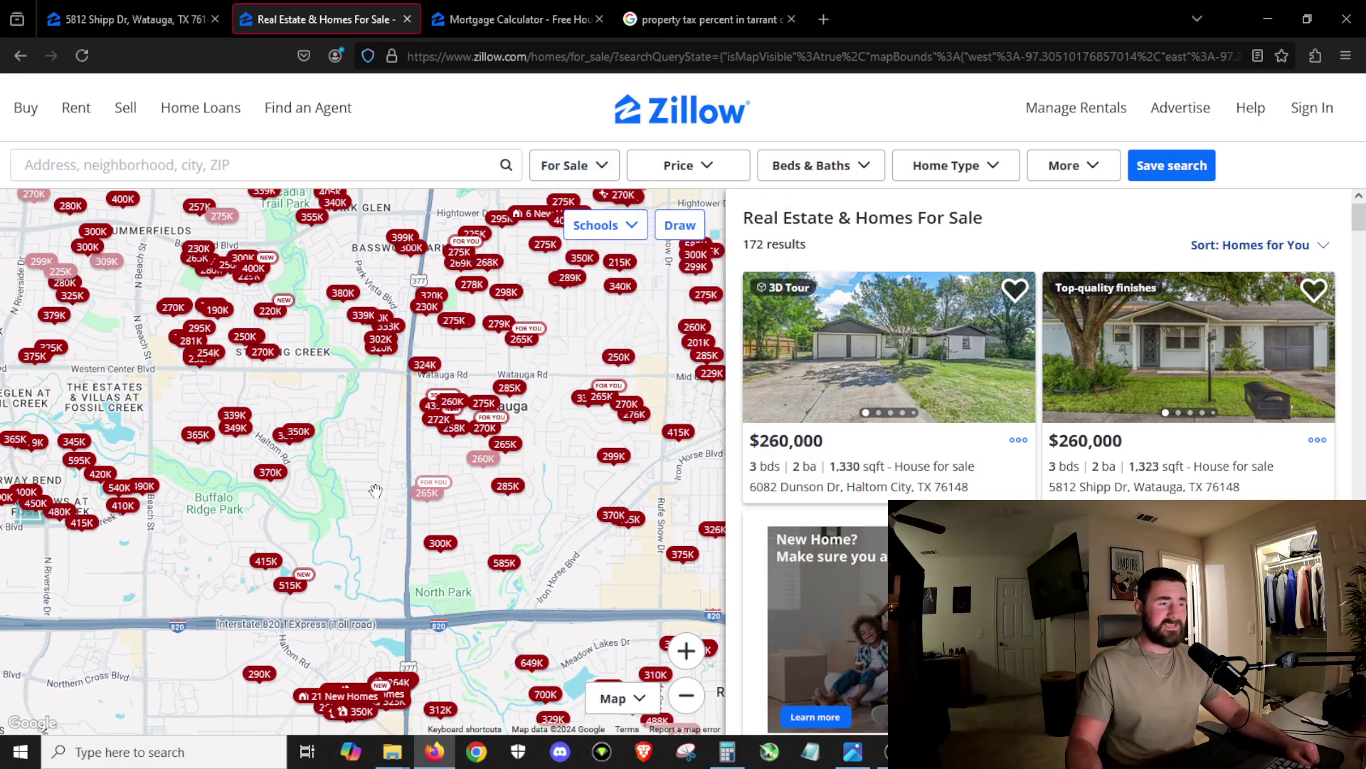
pyautogui.click(137, 8)
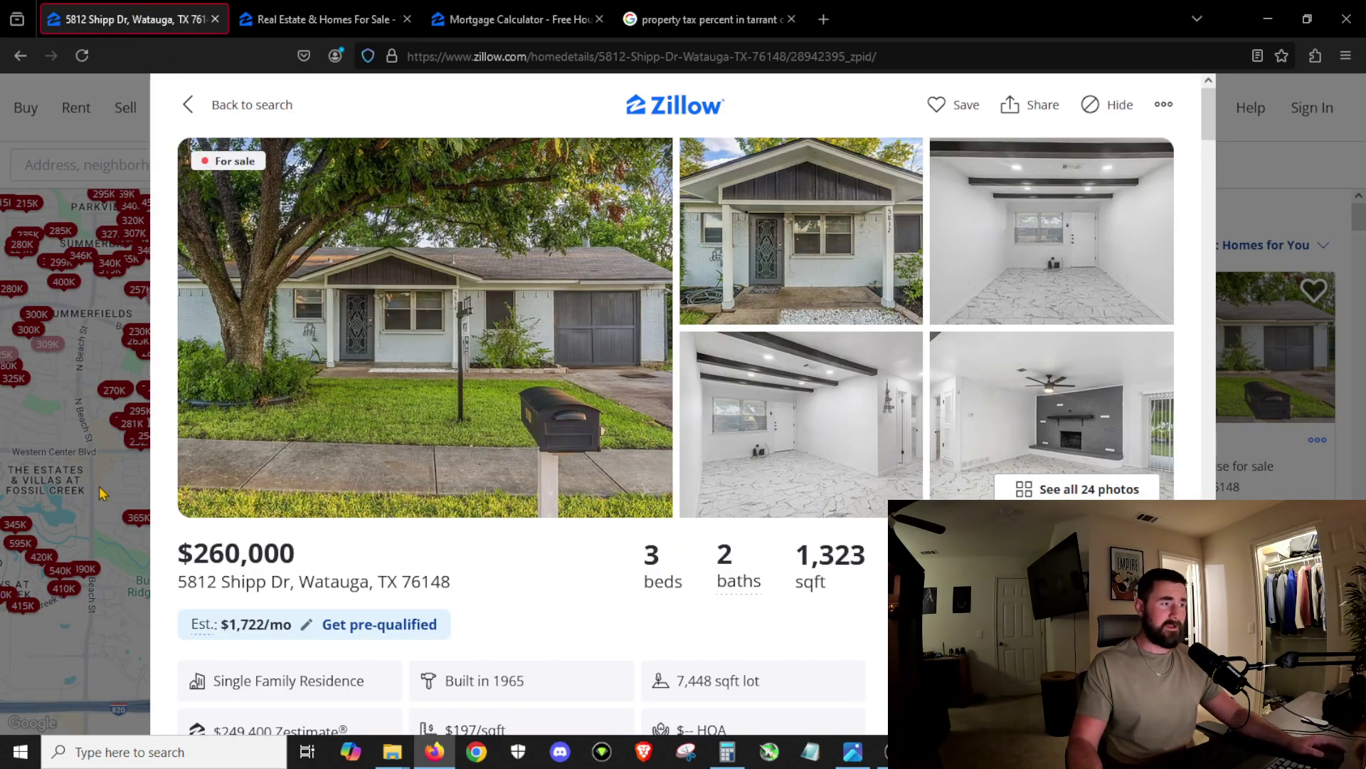
pyautogui.click(214, 104)
pyautogui.click(475, 462)
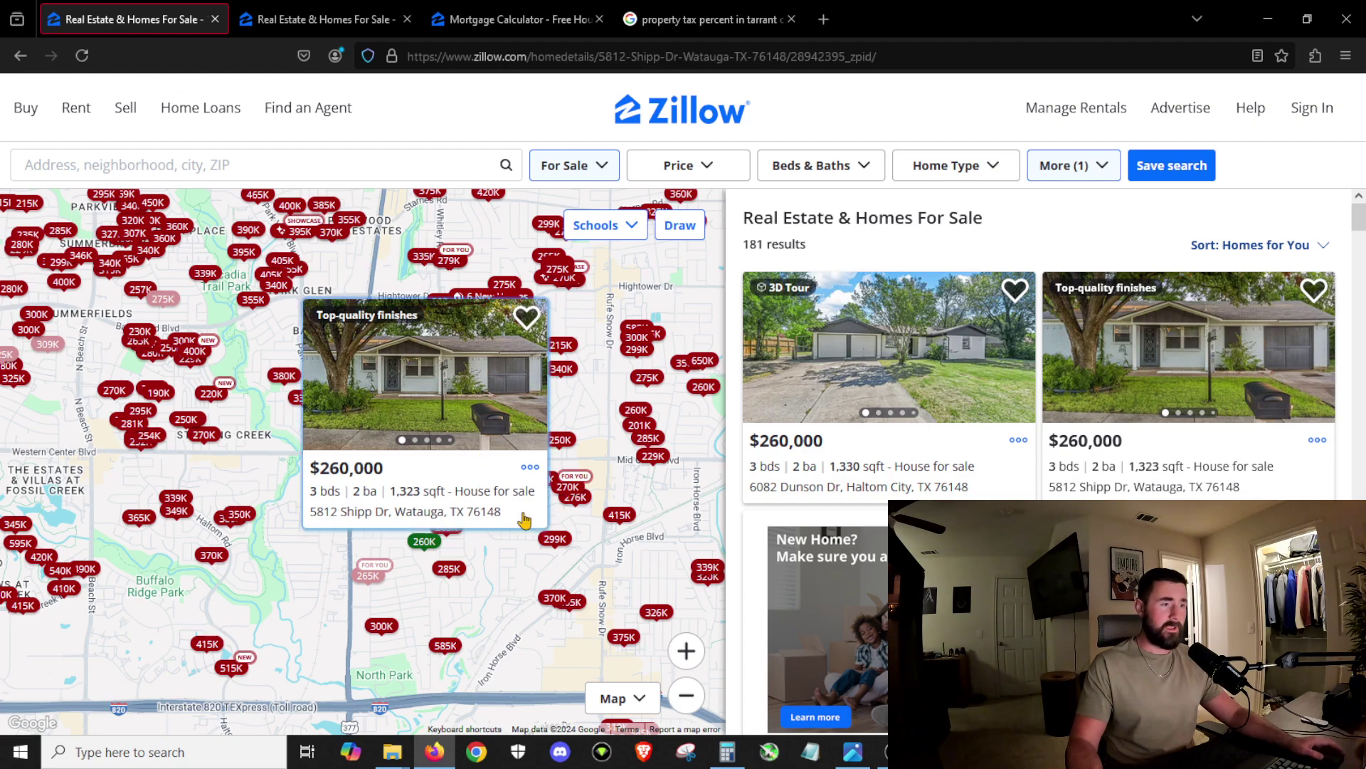
pyautogui.hotkey('ctrl', 'Tab')
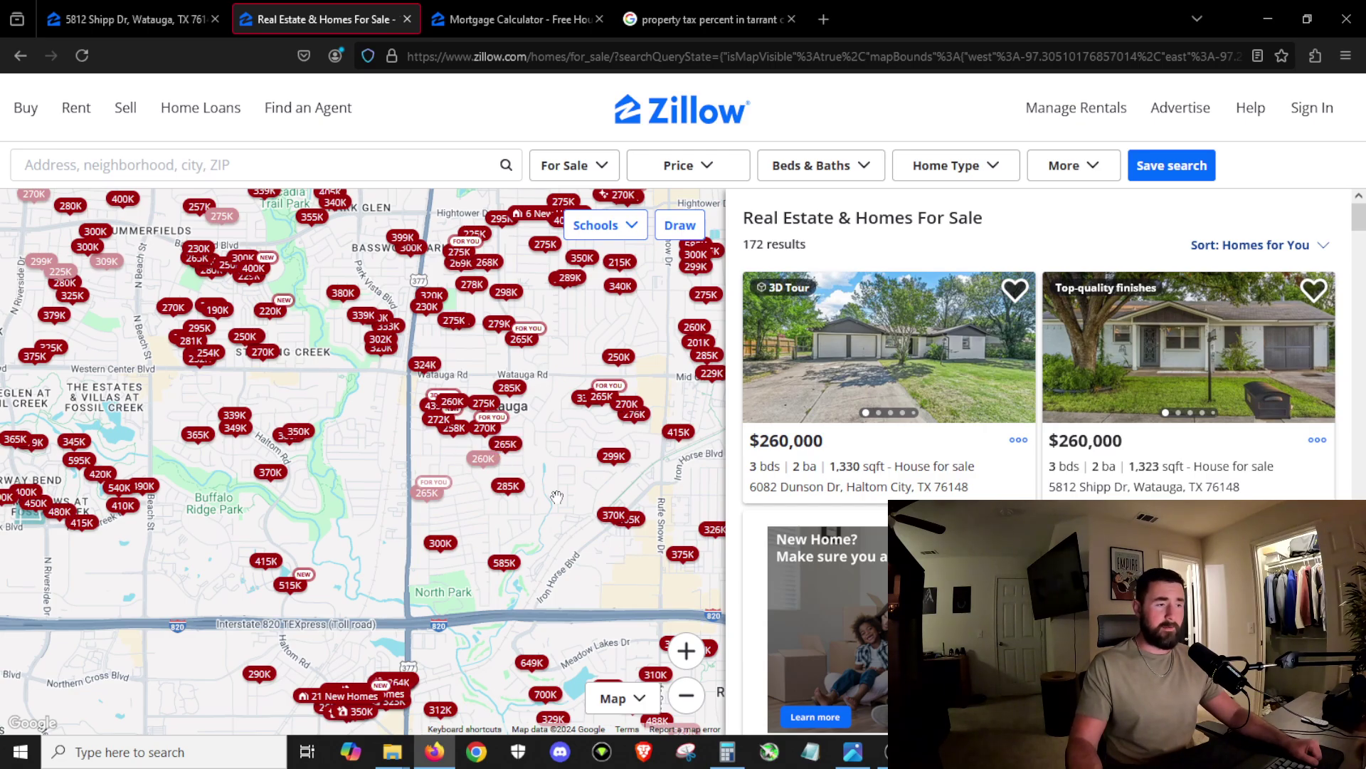
# Step: Zoom the map out and switch the listing type from For Sale to For Rent
pyautogui.scroll(-5, 557, 496)
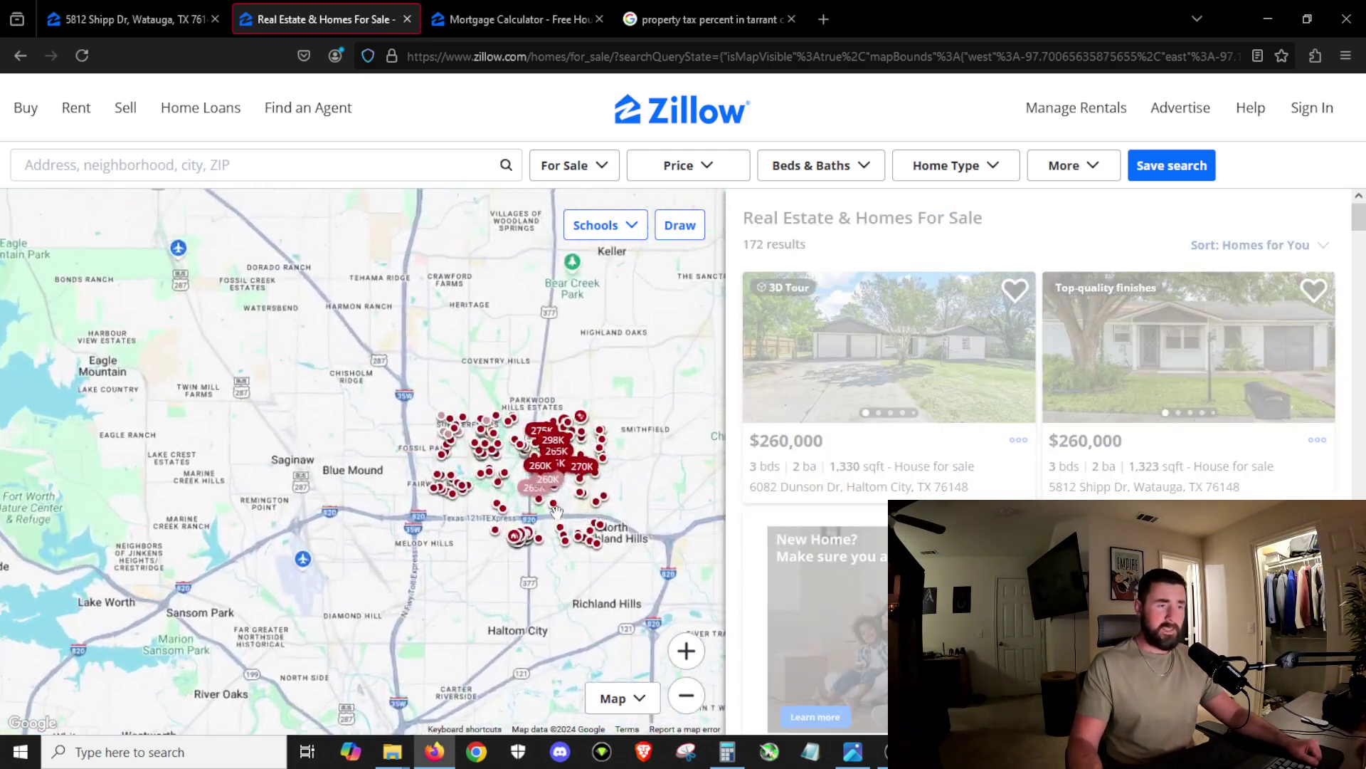
pyautogui.scroll(3, 558, 510)
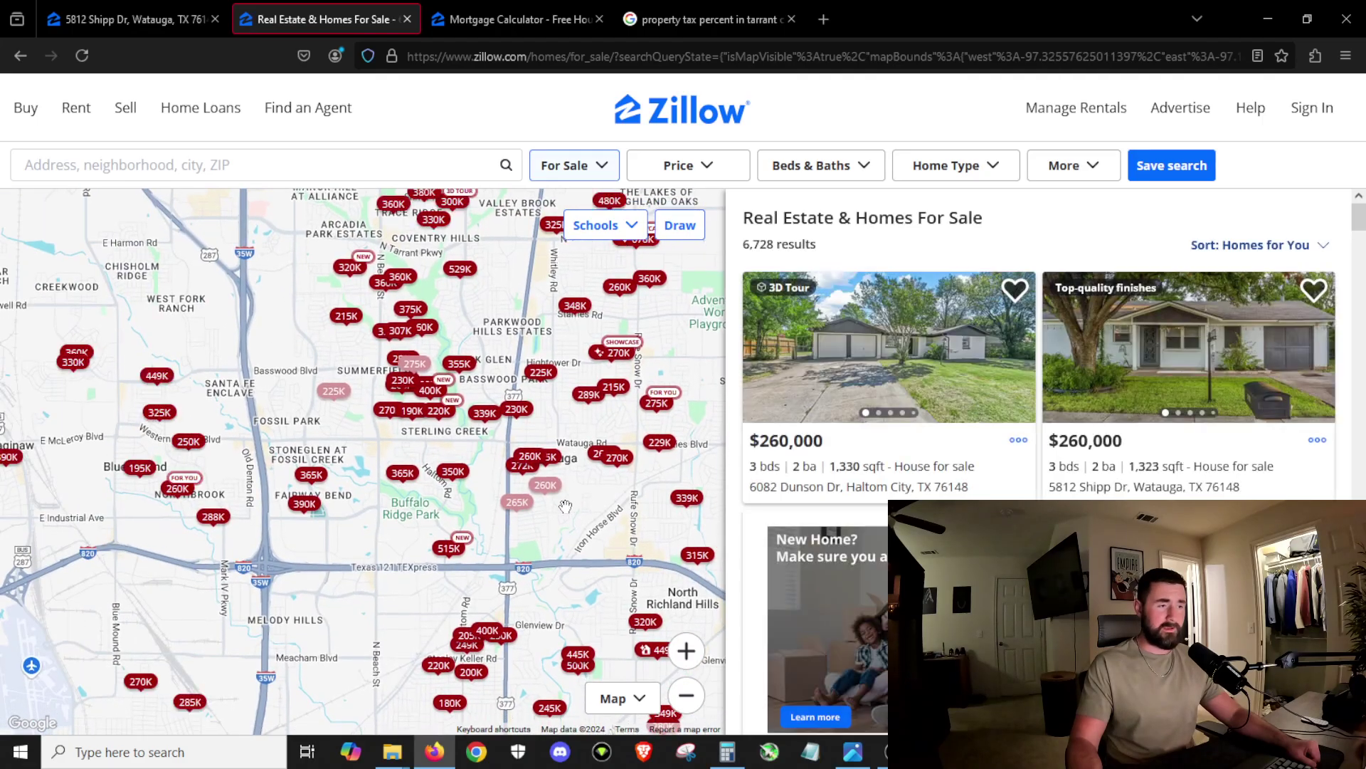
pyautogui.scroll(4, 567, 506)
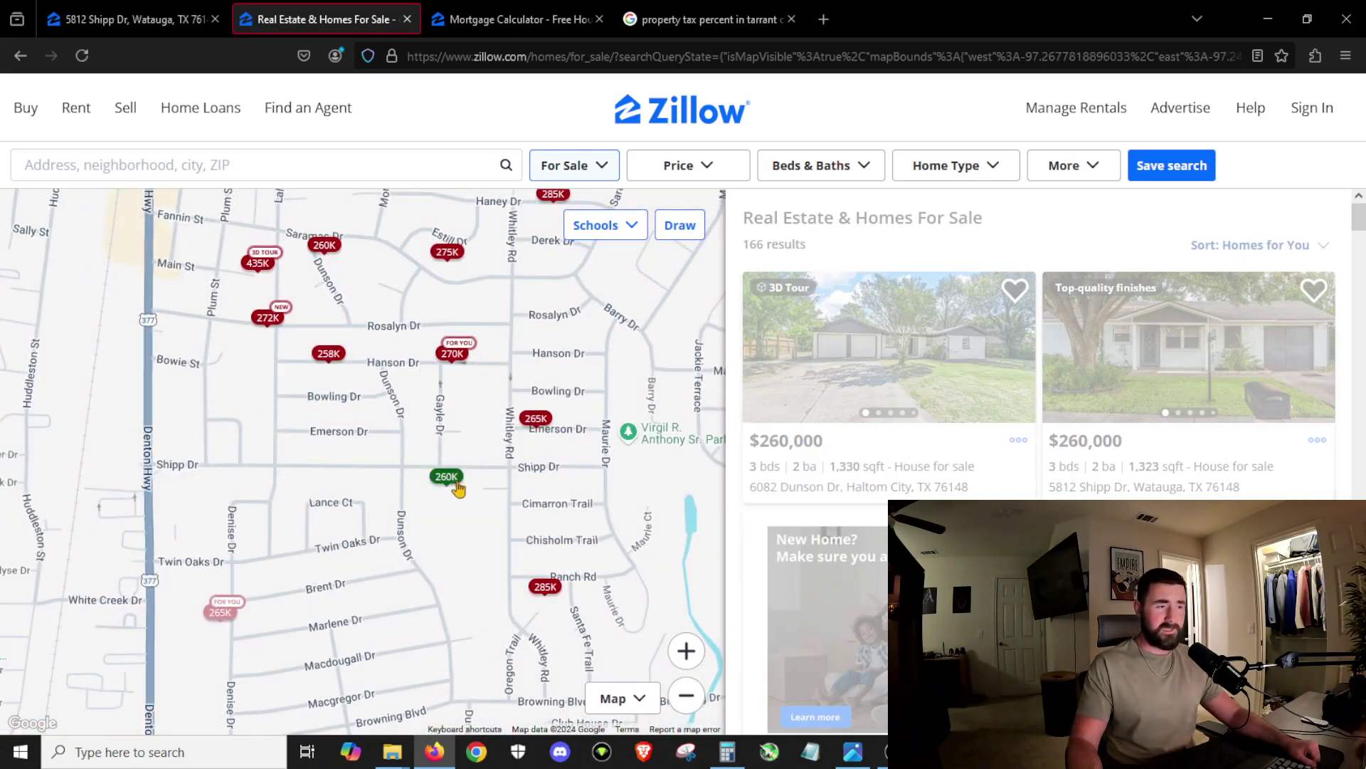
pyautogui.scroll(-2, 452, 490)
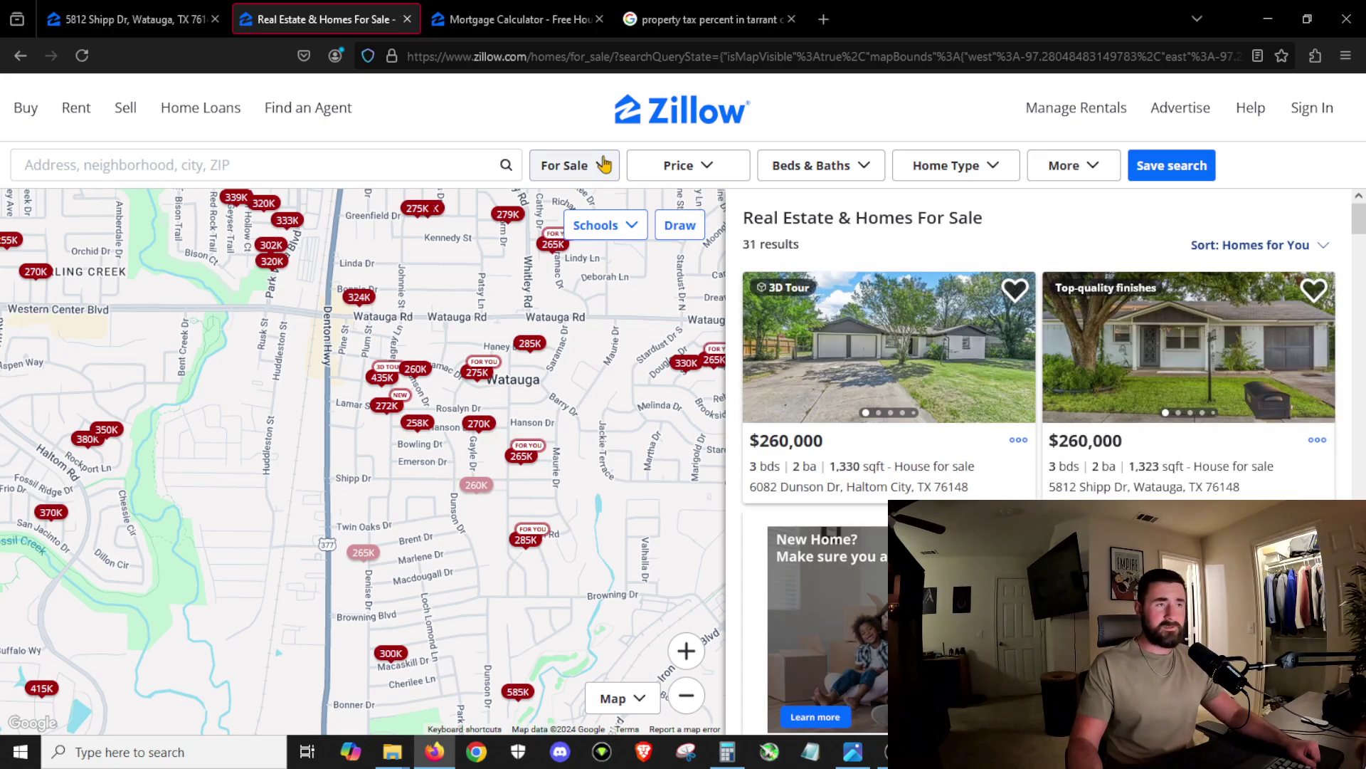
pyautogui.click(604, 165)
pyautogui.click(565, 267)
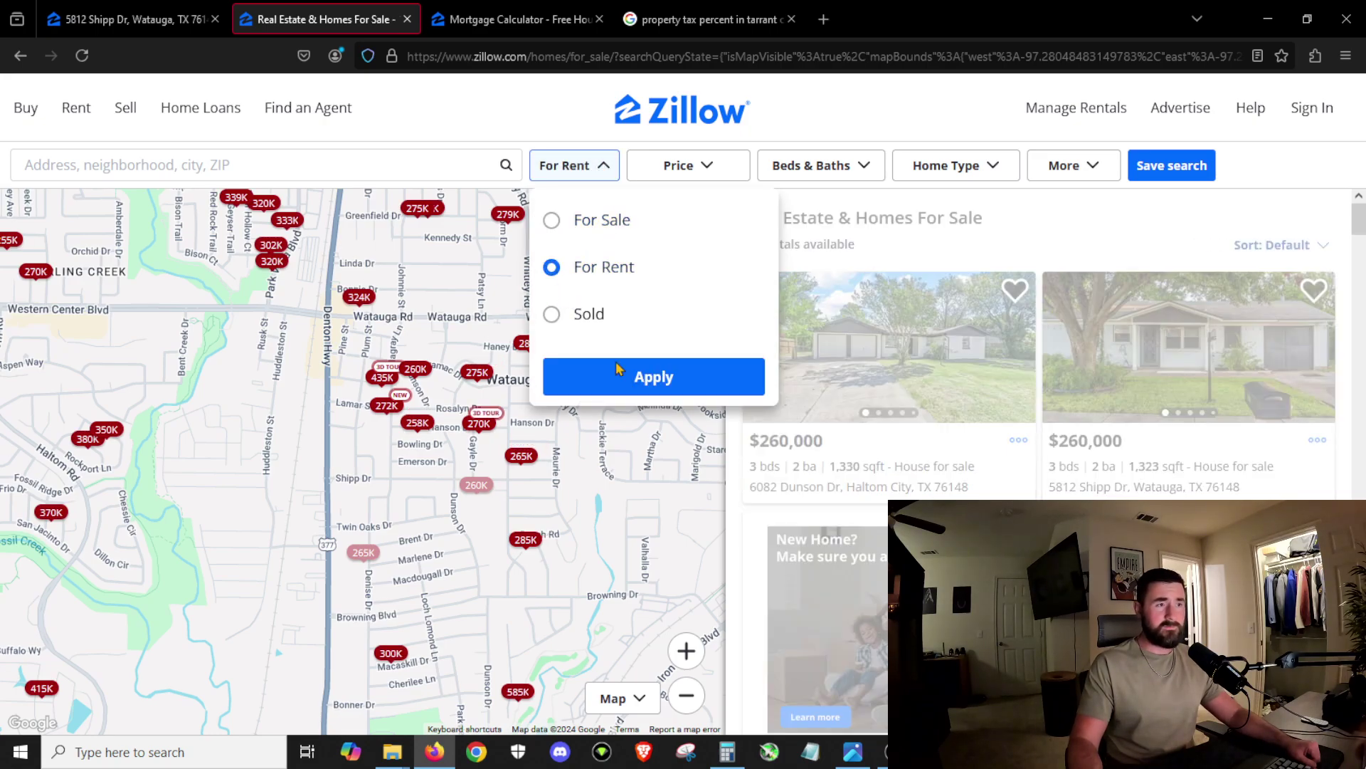
pyautogui.click(647, 377)
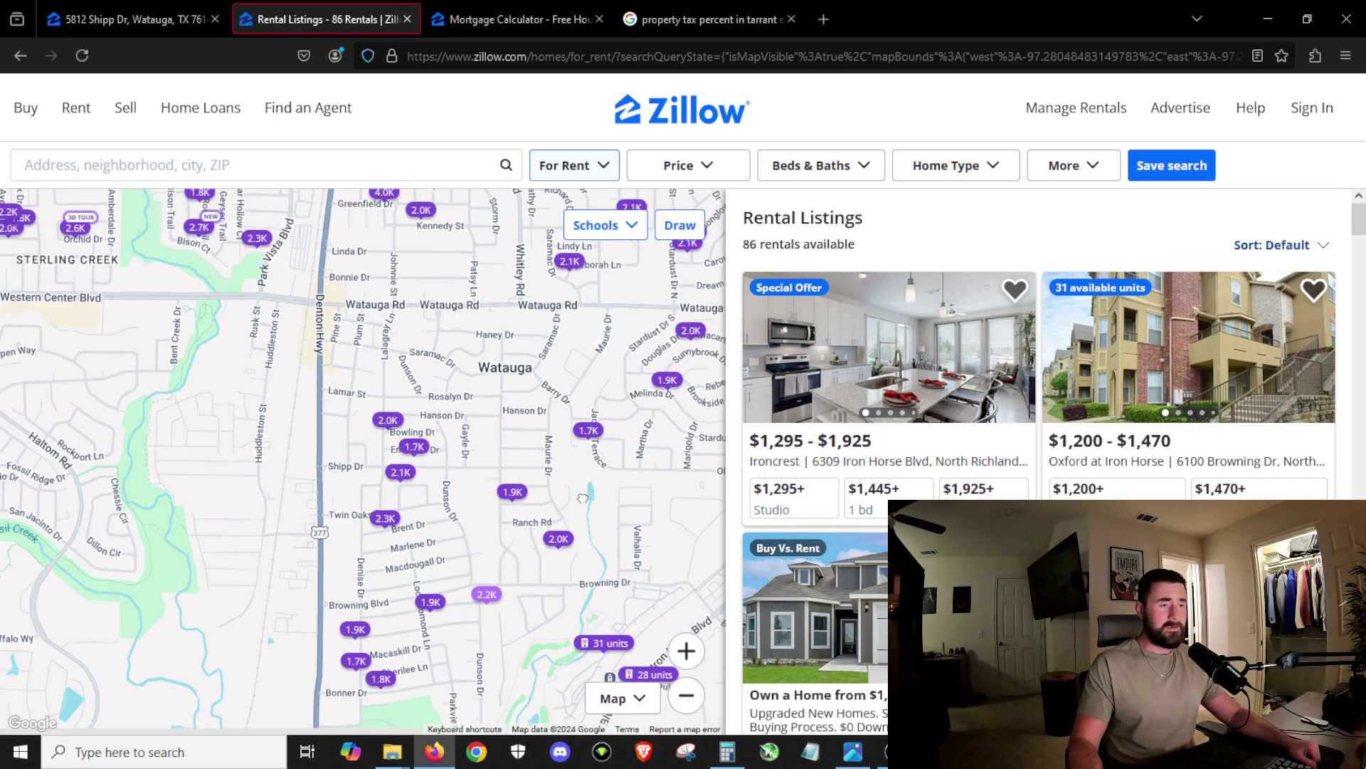
pyautogui.moveTo(585, 503); pyautogui.dragTo(573, 475)
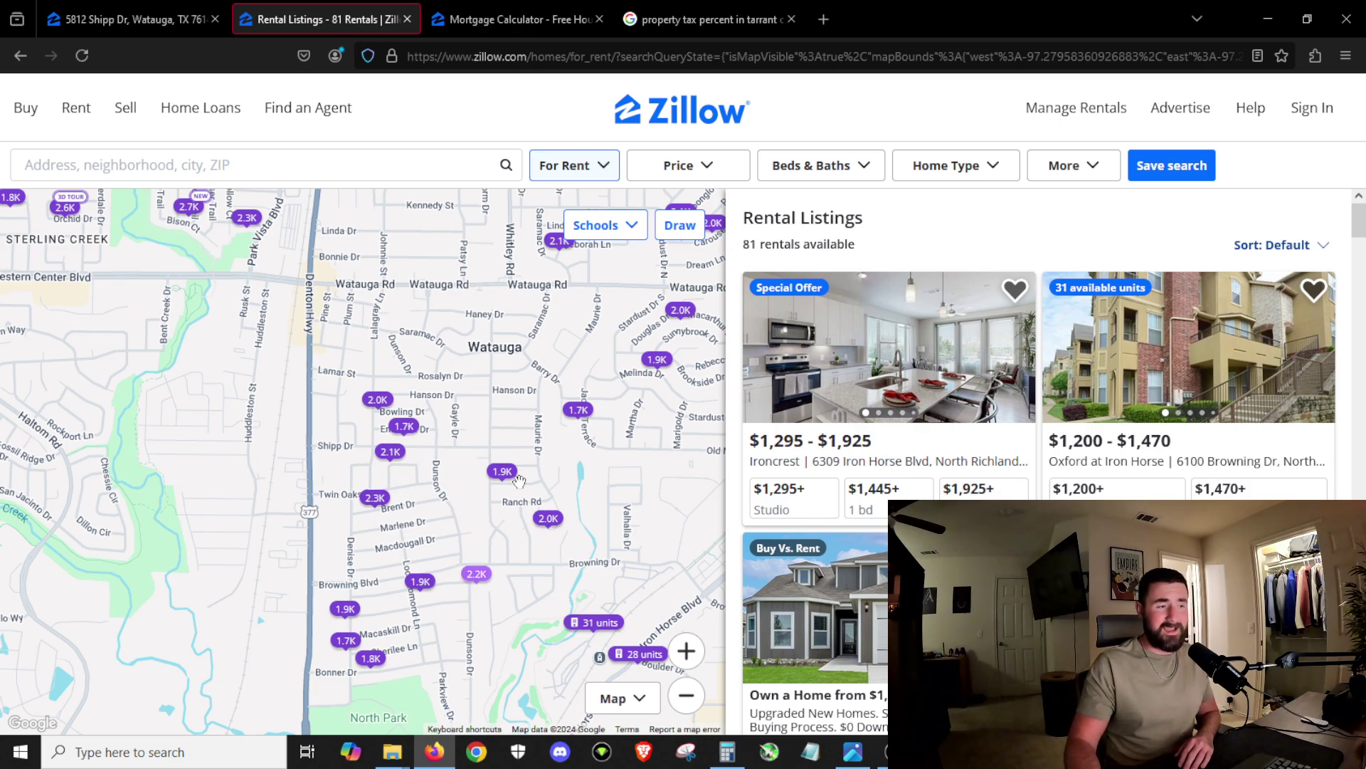
pyautogui.moveTo(511, 482)
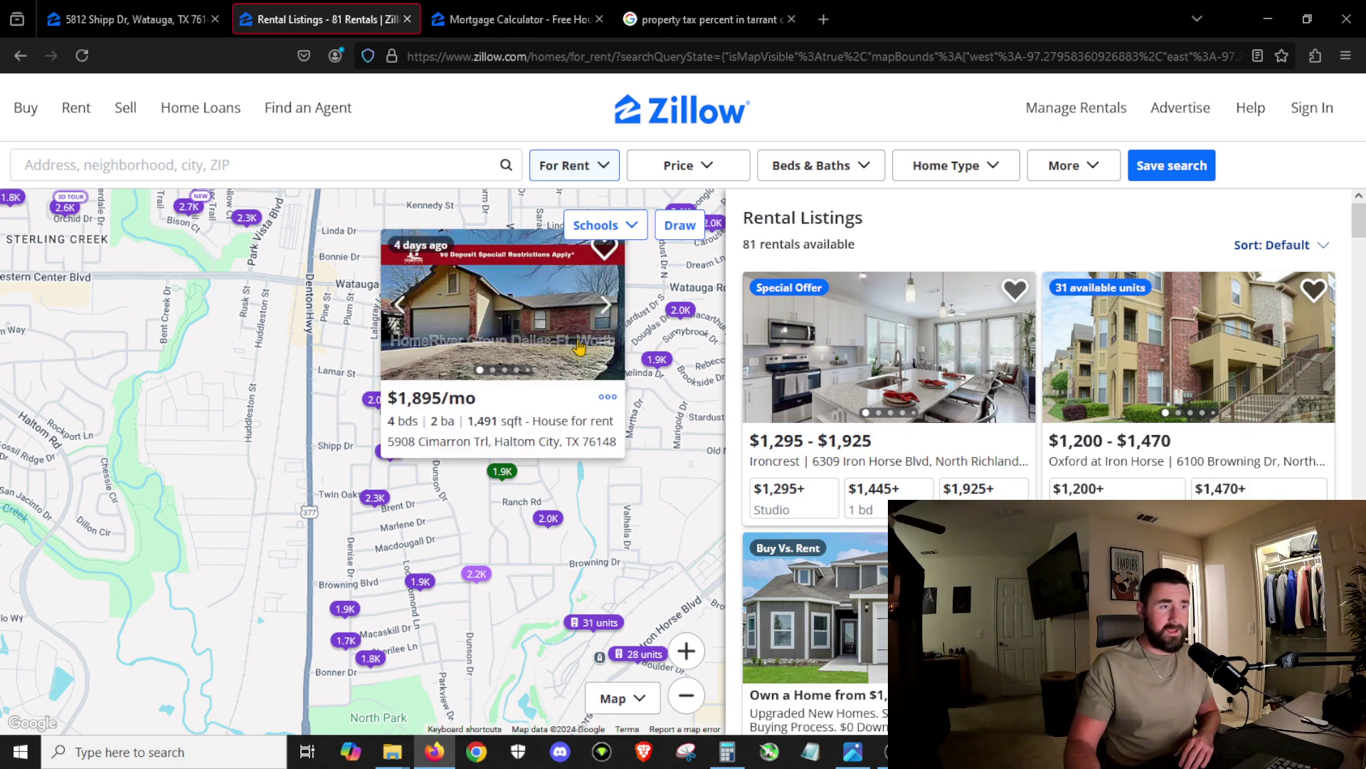
pyautogui.click(545, 409)
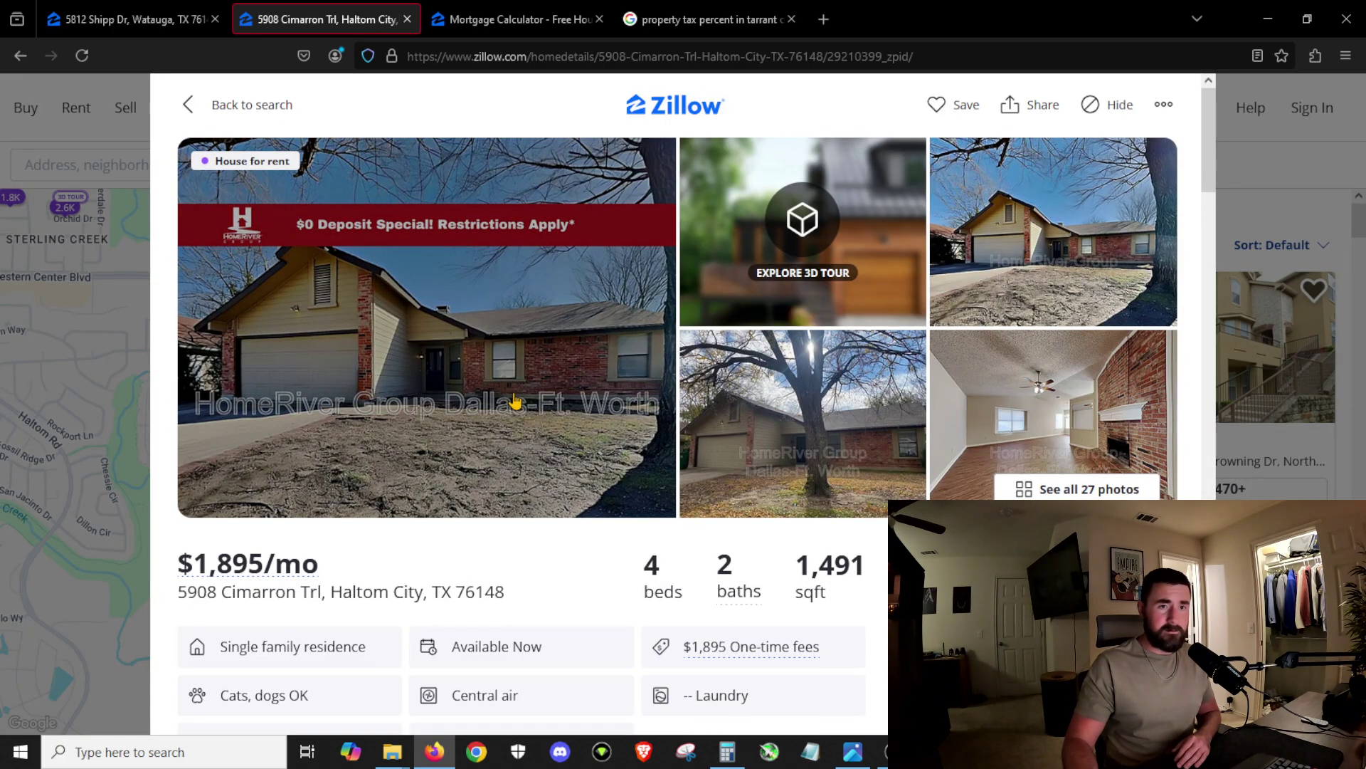
pyautogui.click(726, 410)
pyautogui.scroll(-10, 681, 453)
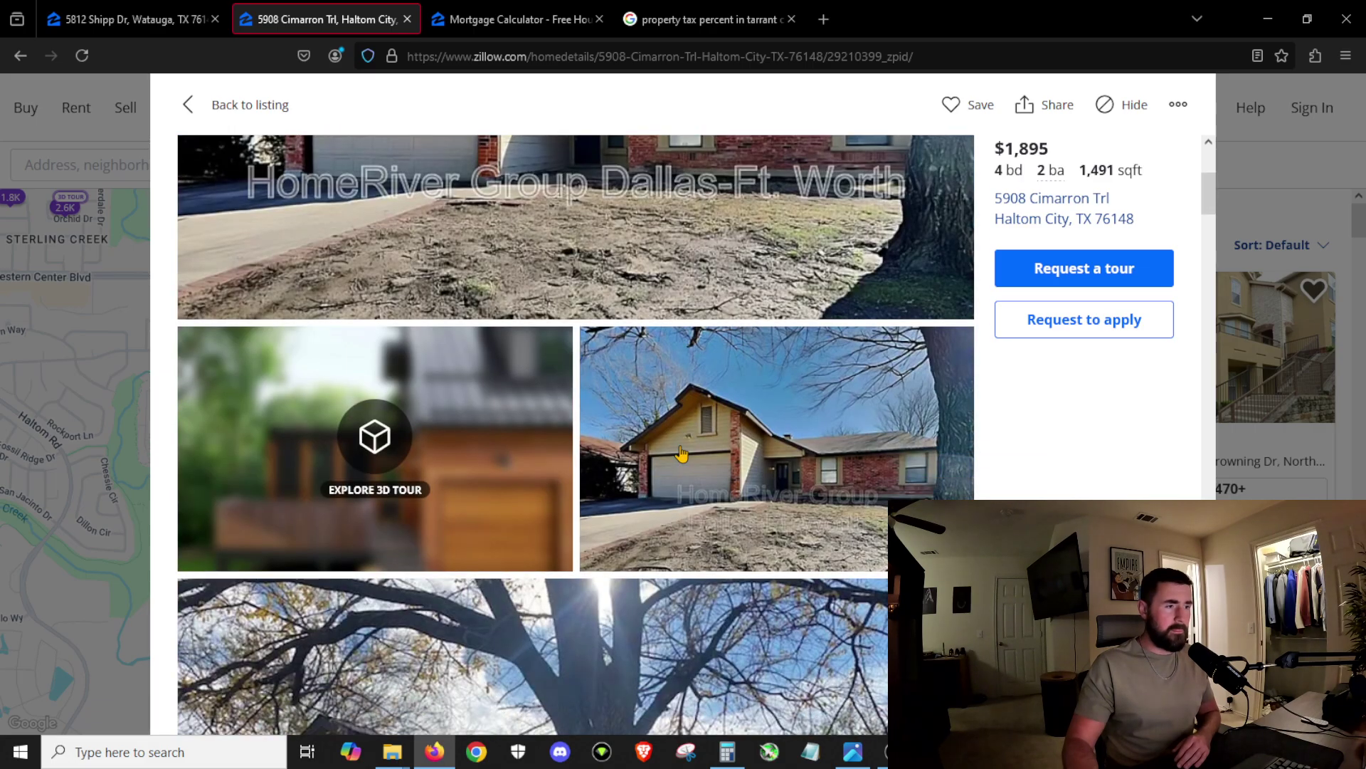
pyautogui.scroll(-10, 678, 474)
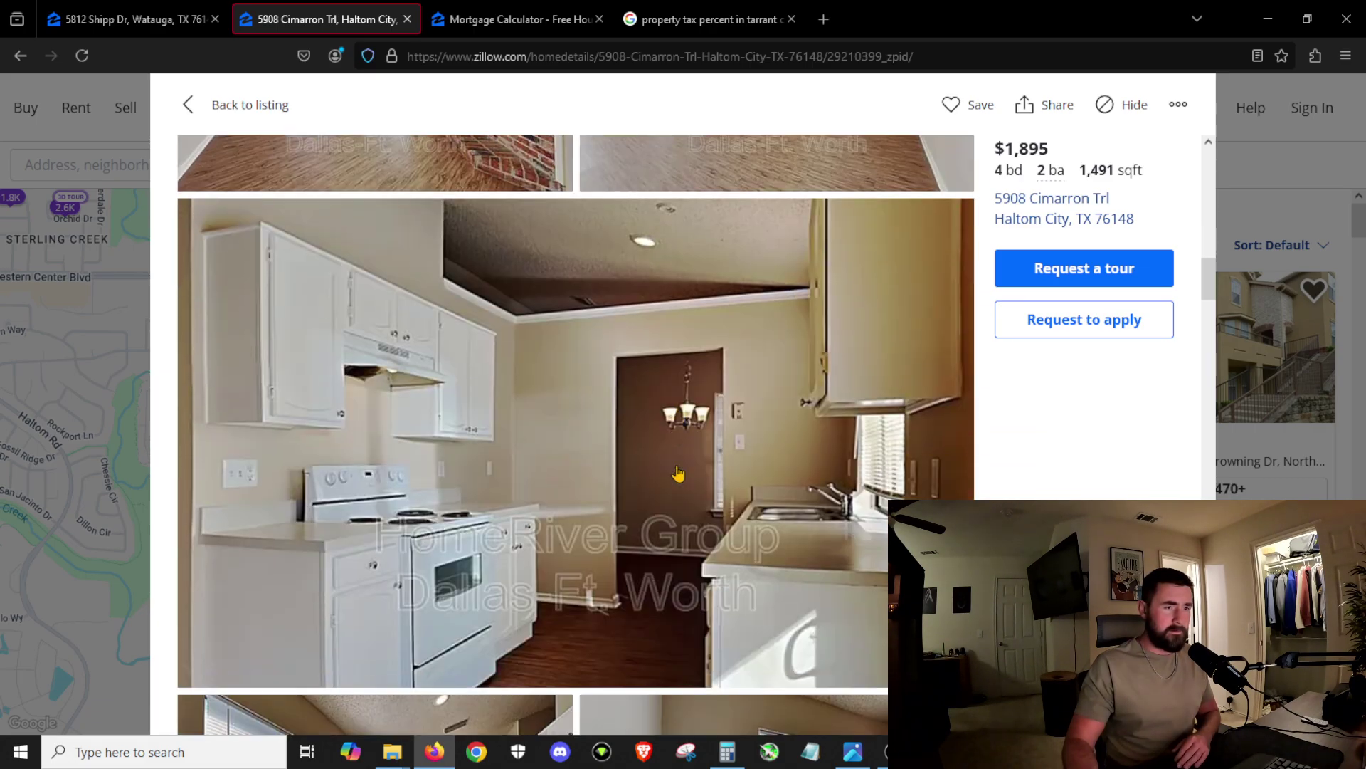
pyautogui.scroll(-10, 665, 491)
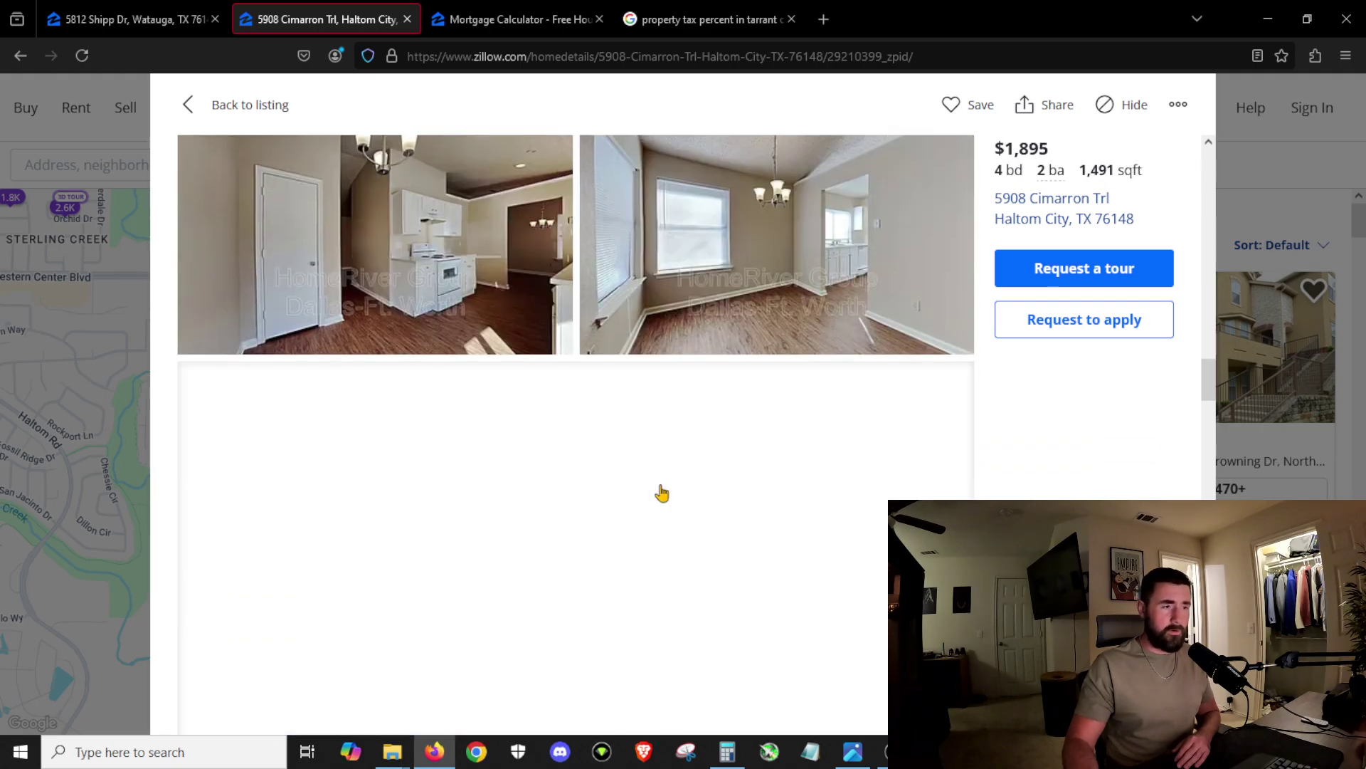
pyautogui.scroll(-10, 645, 520)
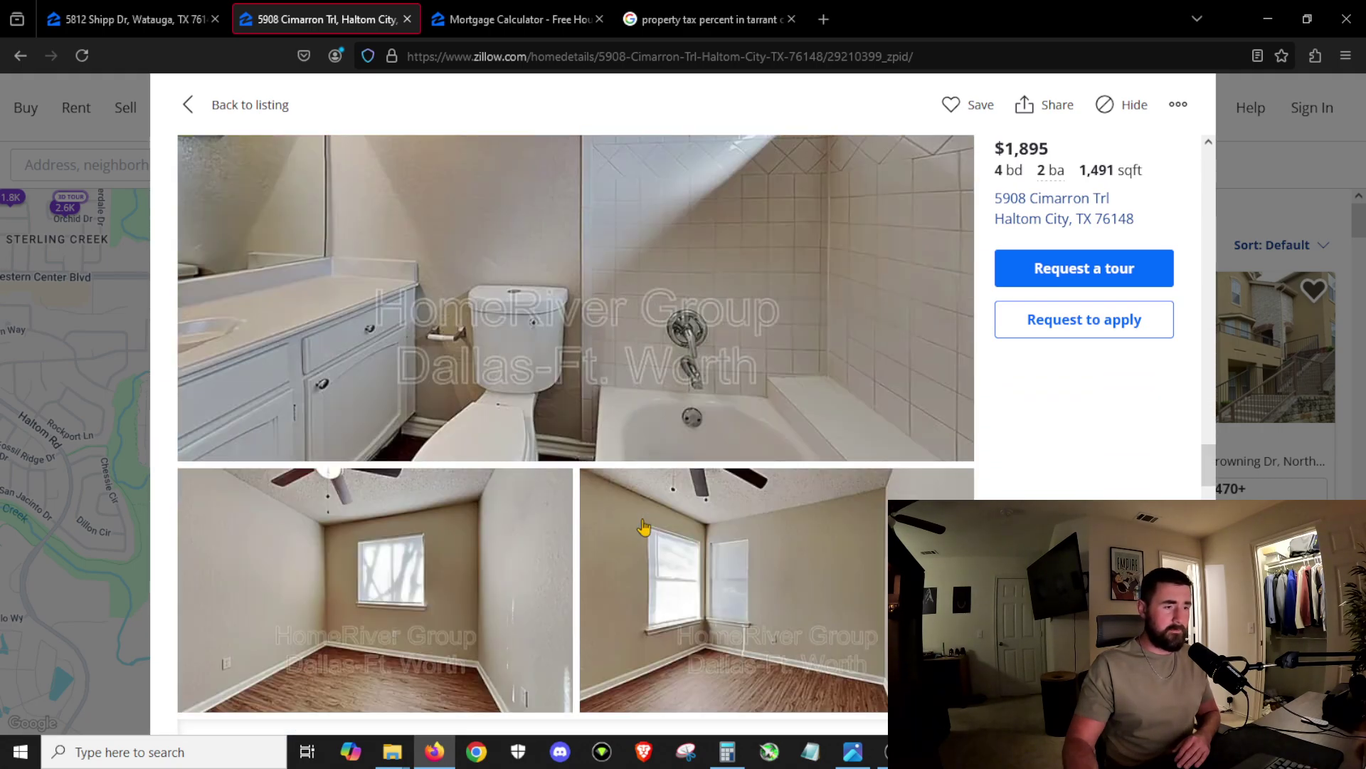
pyautogui.scroll(-10, 645, 527)
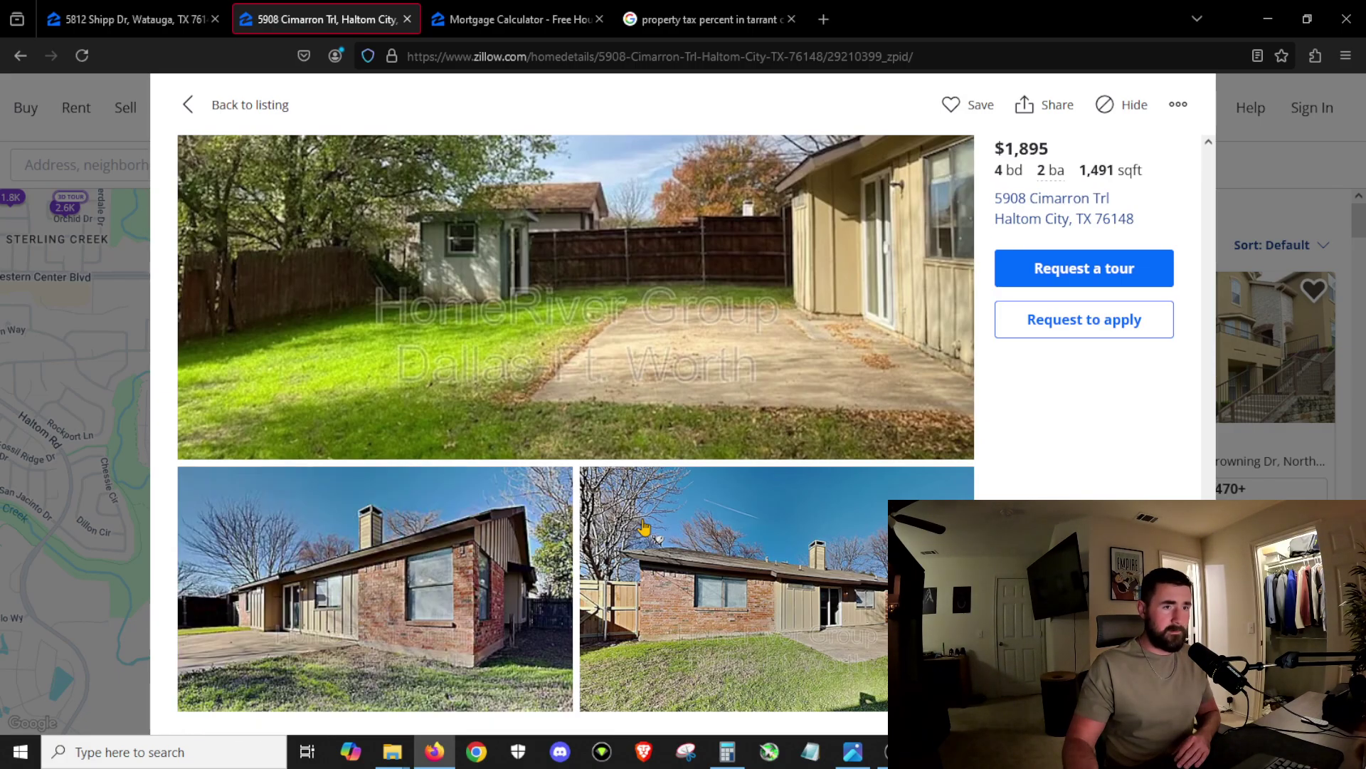
pyautogui.scroll(10, 777, 563)
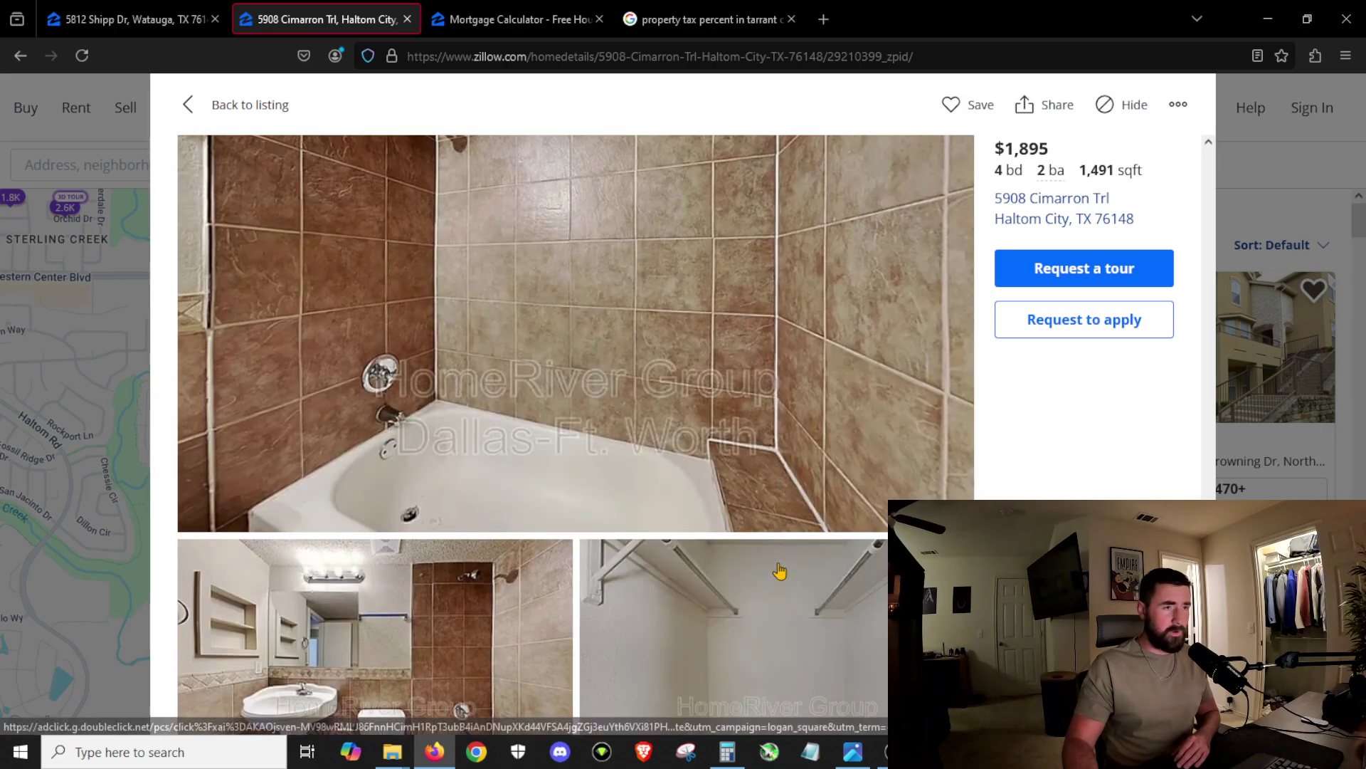
pyautogui.scroll(15, 777, 563)
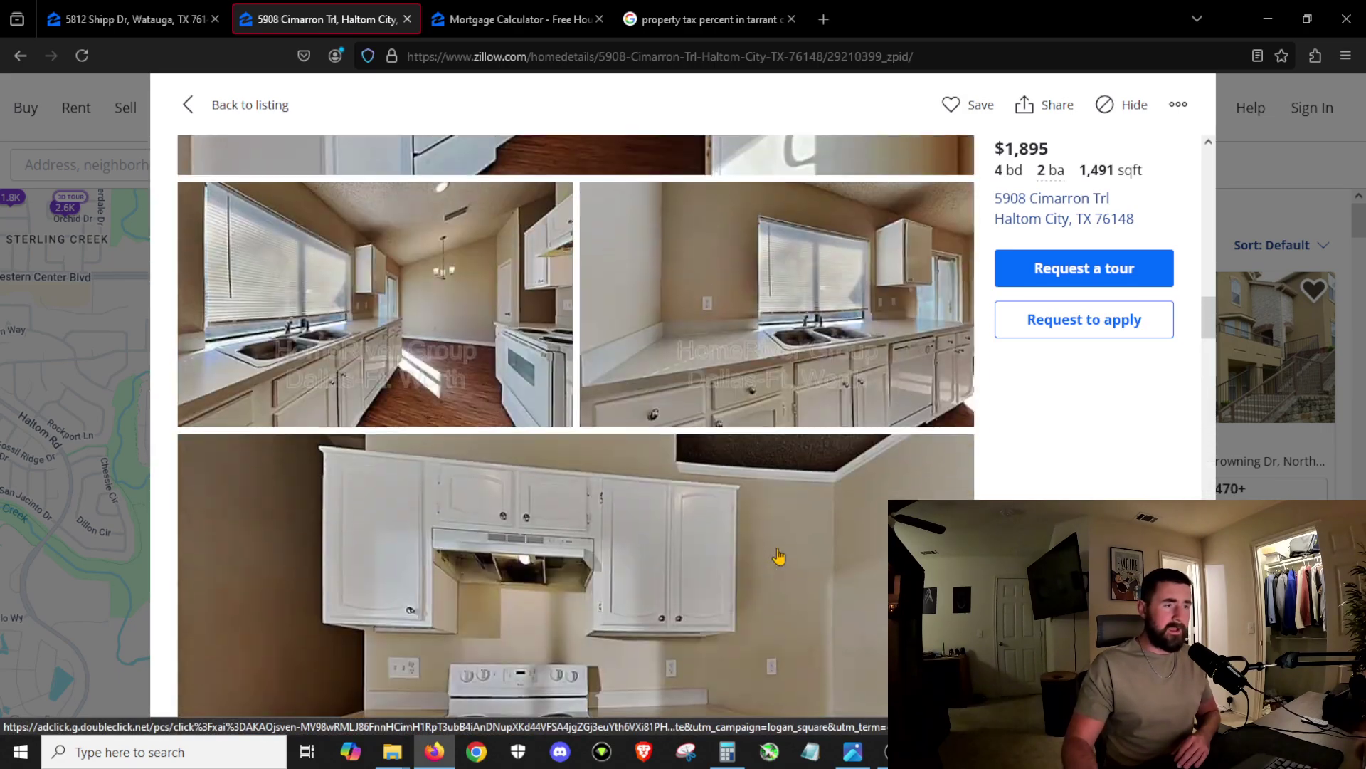
pyautogui.scroll(3, 777, 550)
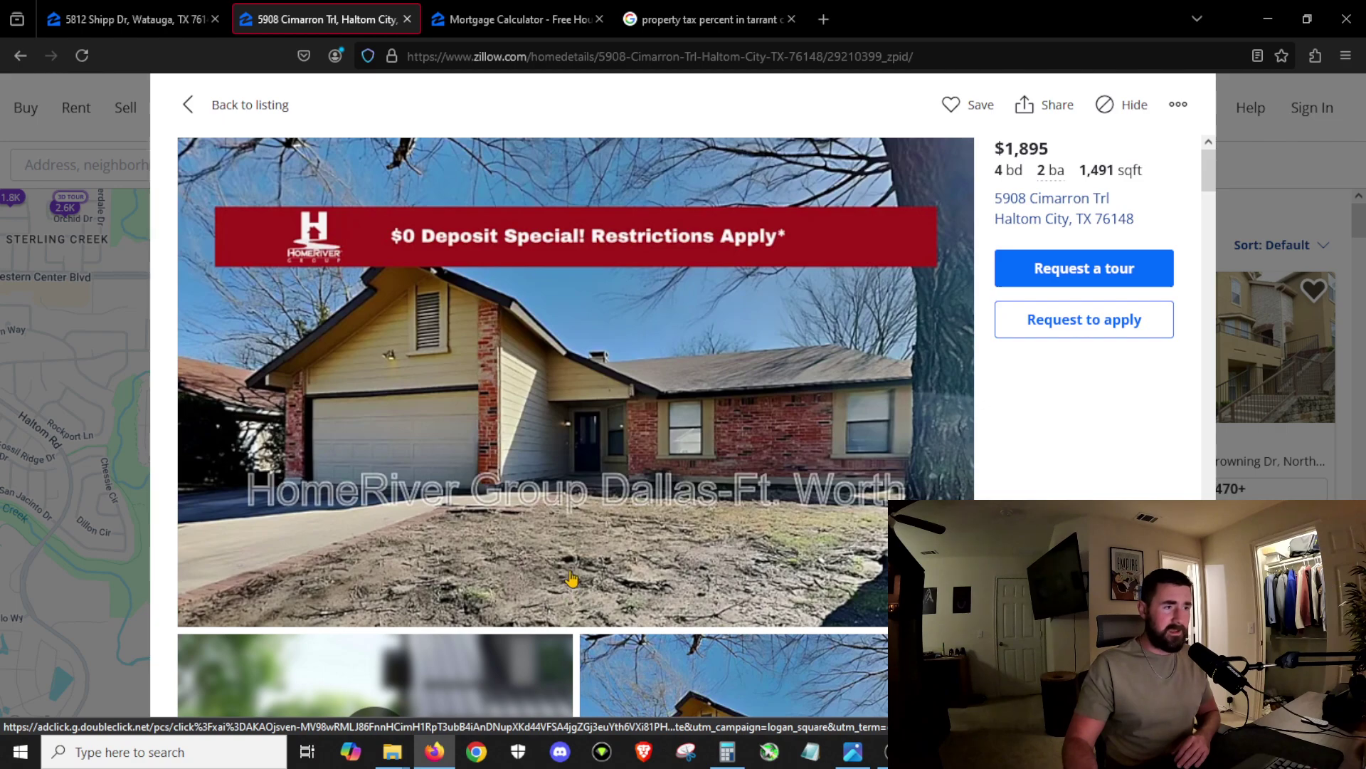
pyautogui.click(191, 105)
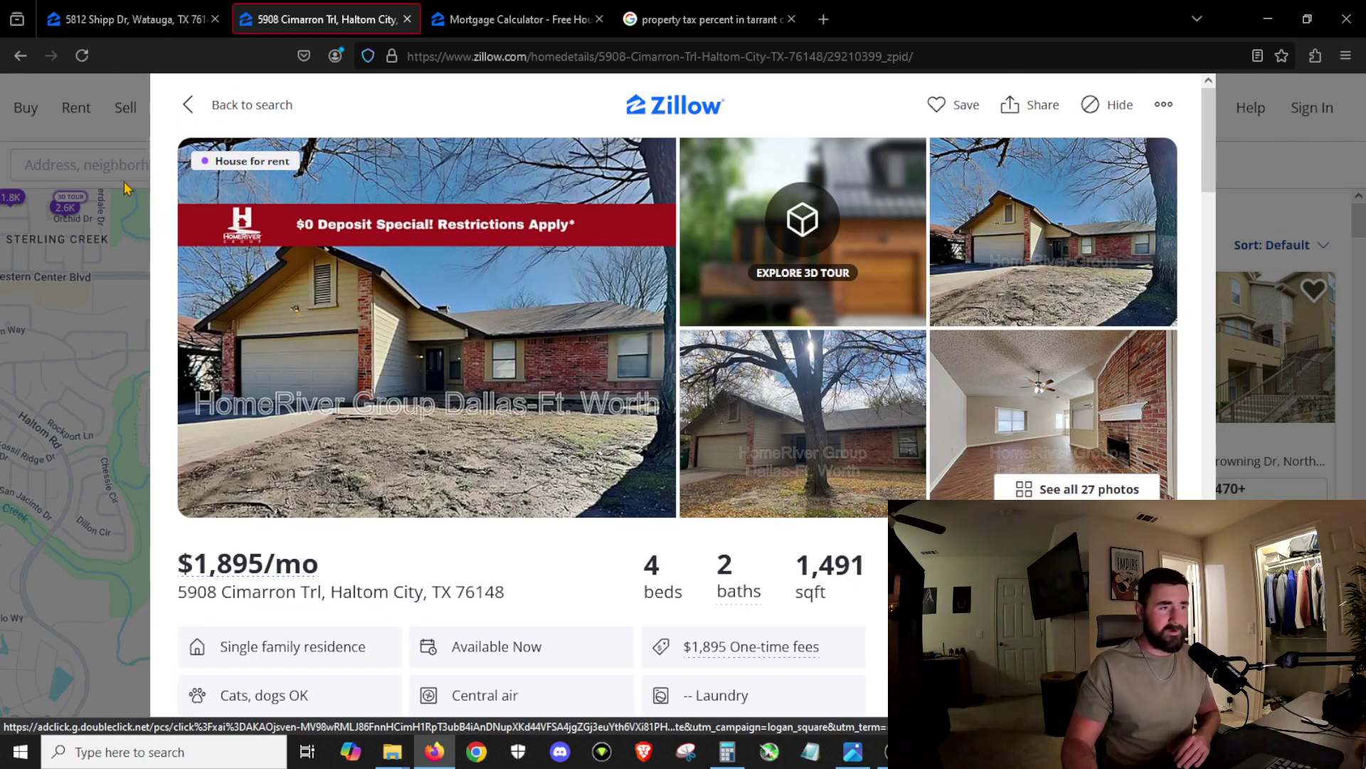
pyautogui.click(188, 106)
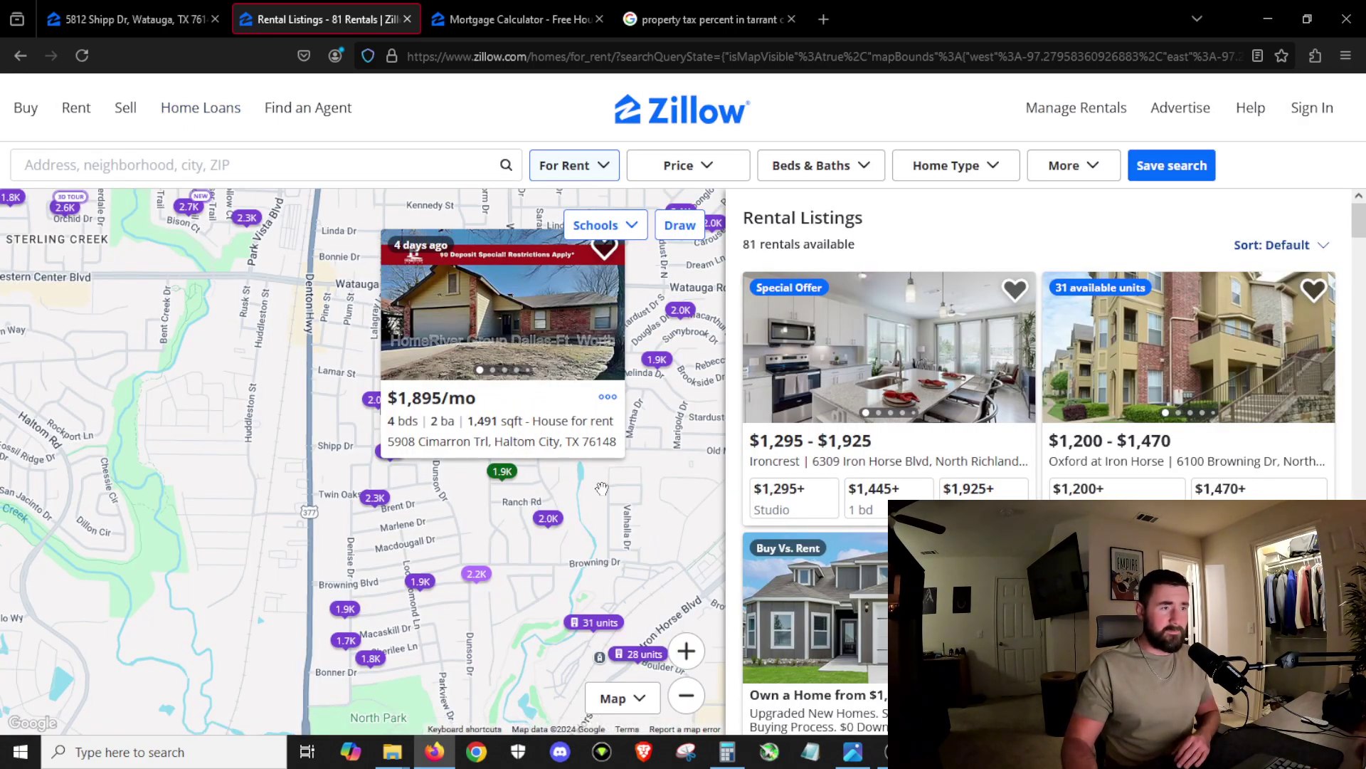
pyautogui.moveTo(583, 494); pyautogui.dragTo(612, 462)
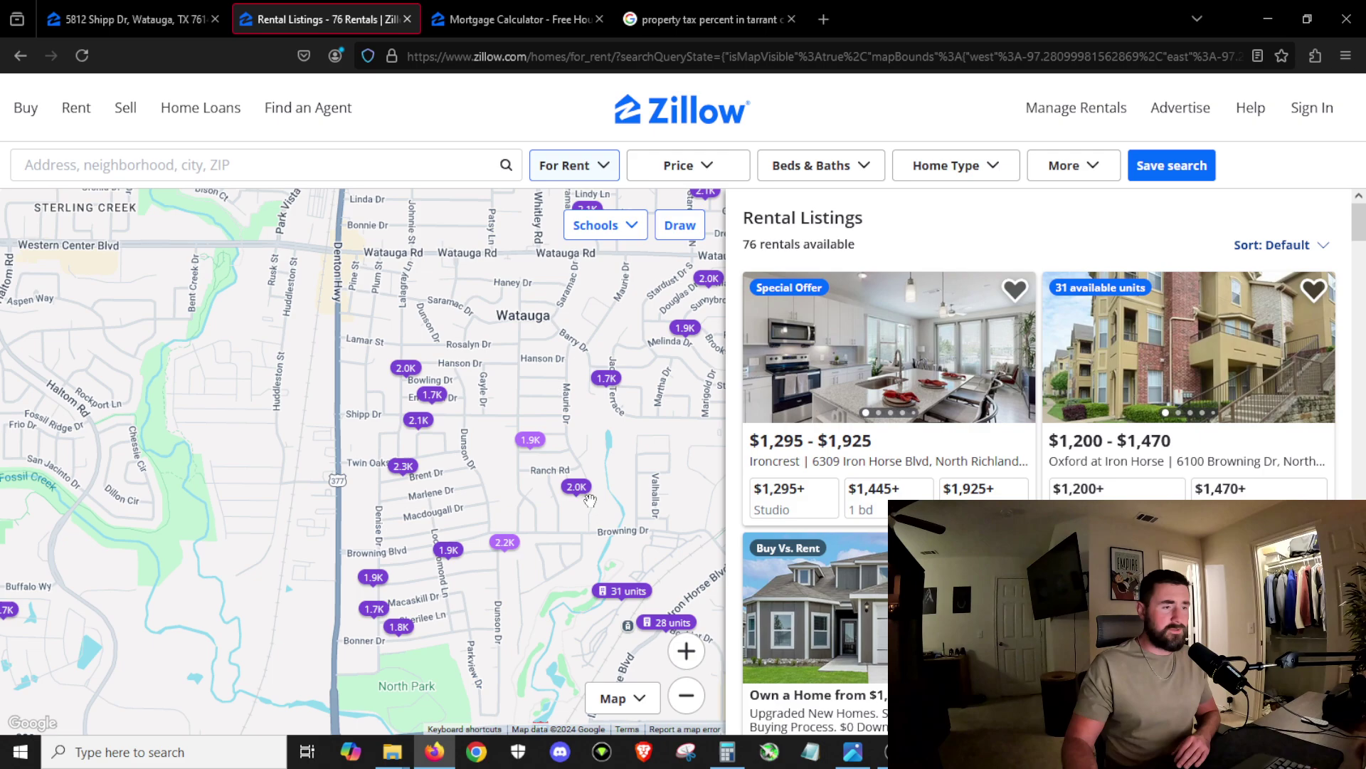
pyautogui.click(582, 491)
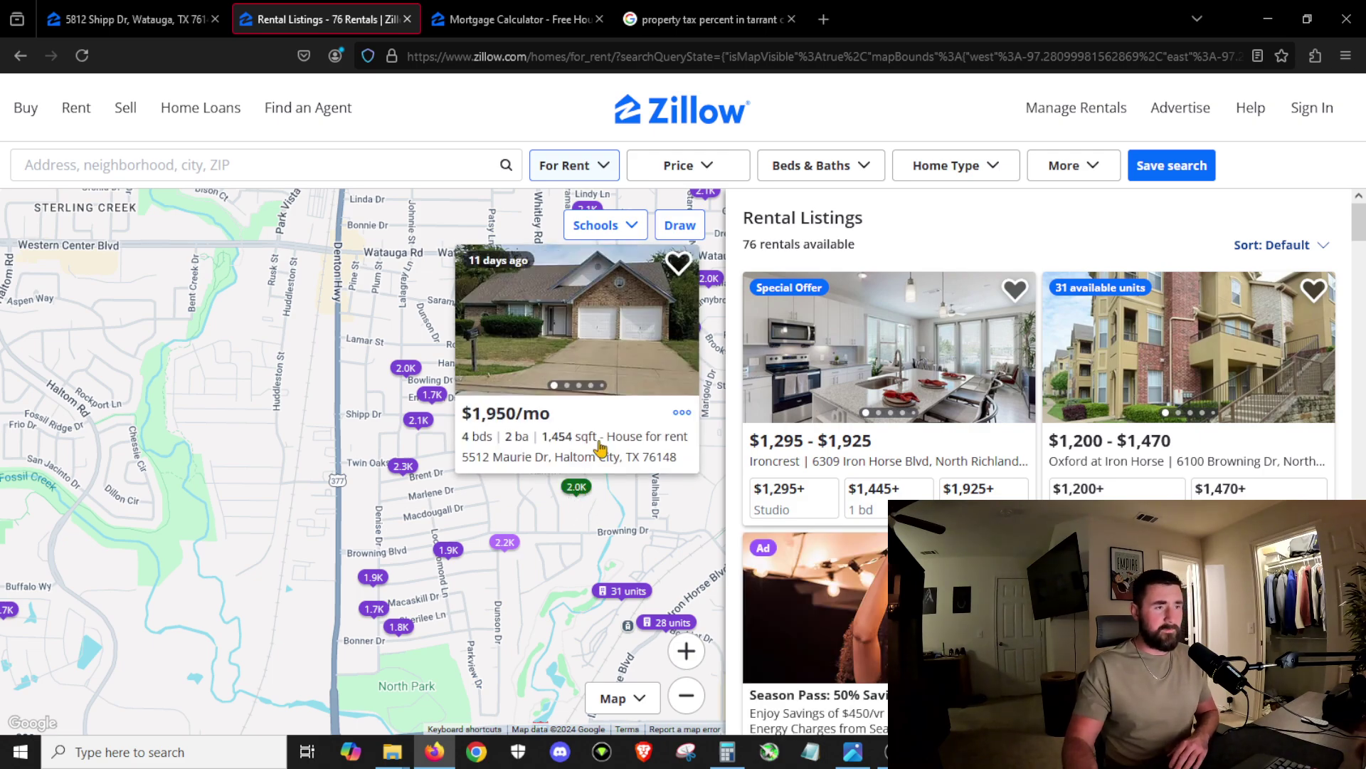
pyautogui.click(610, 420)
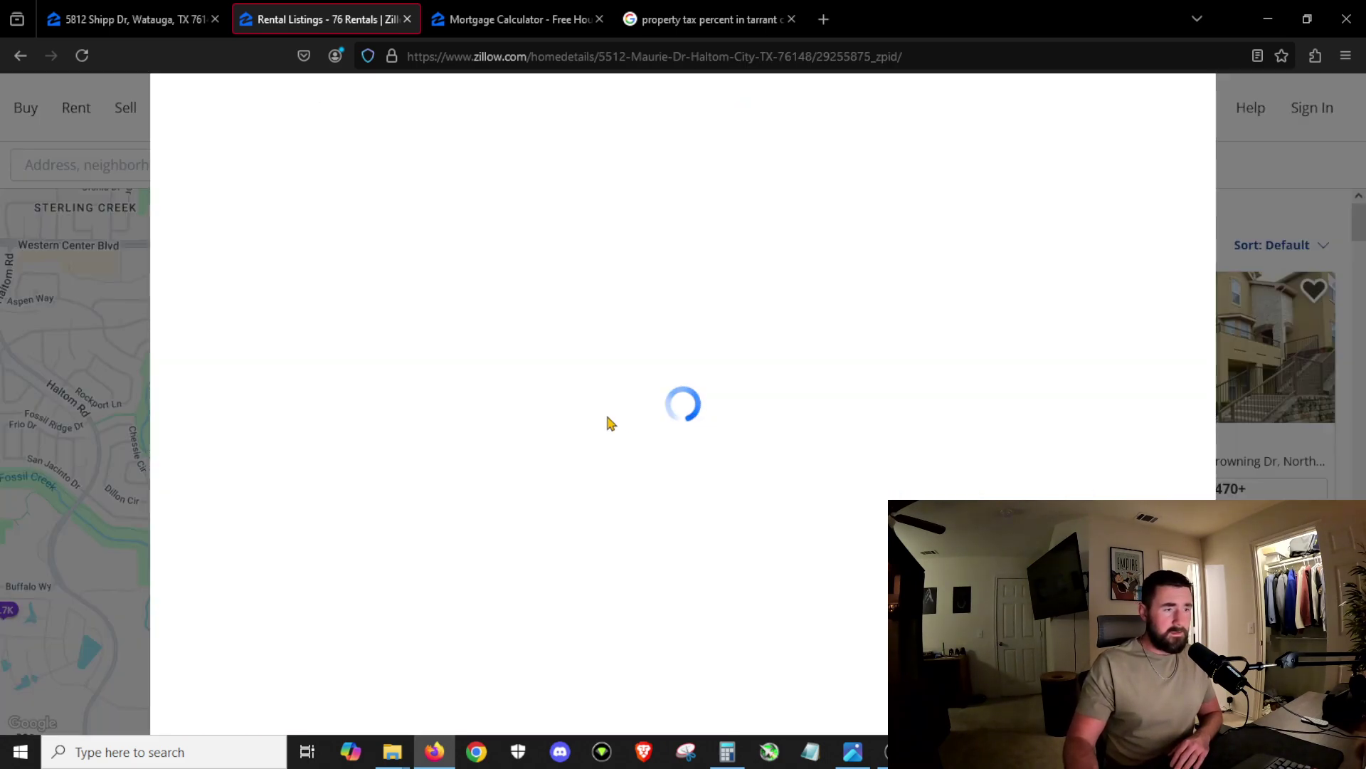
# Step: Browse the Maurie Dr photos, then go back to the 76-result rental search
pyautogui.scroll(-7, 697, 492)
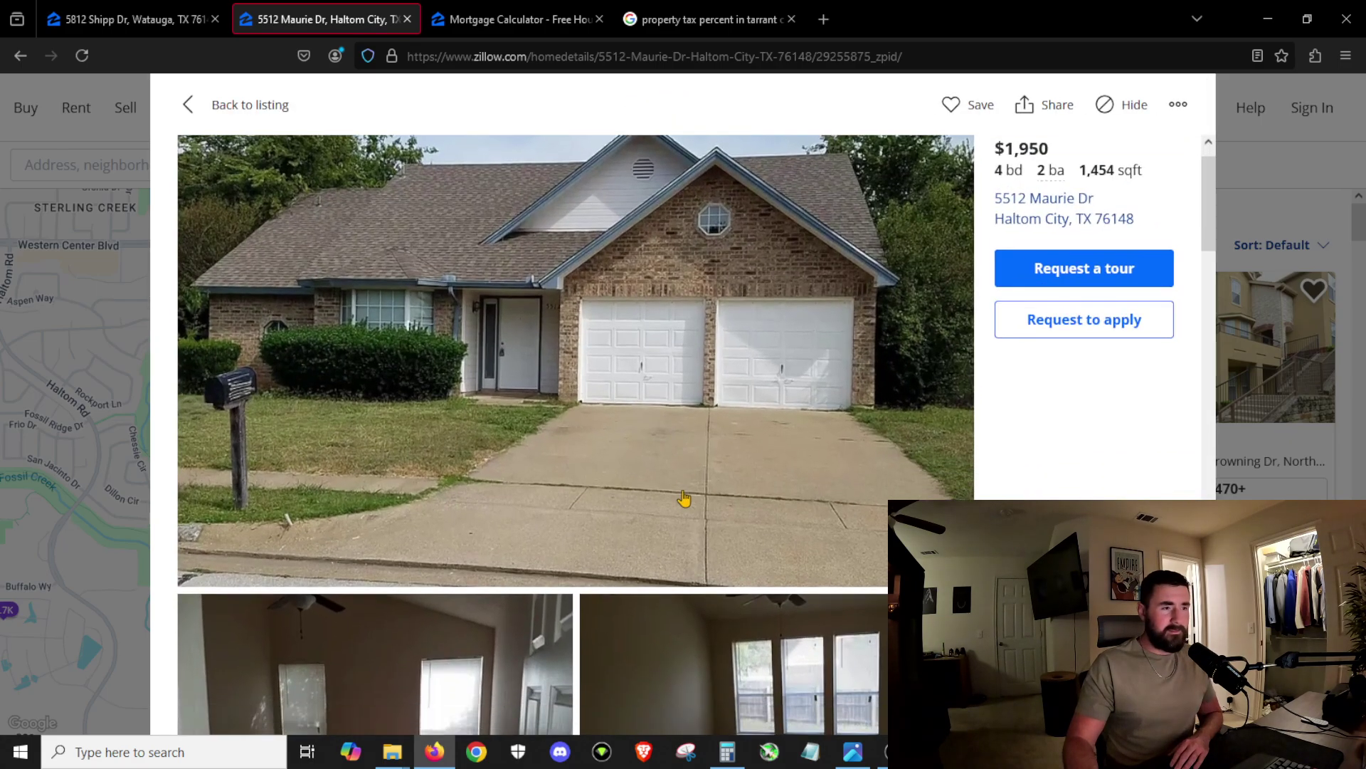
pyautogui.scroll(-10, 676, 507)
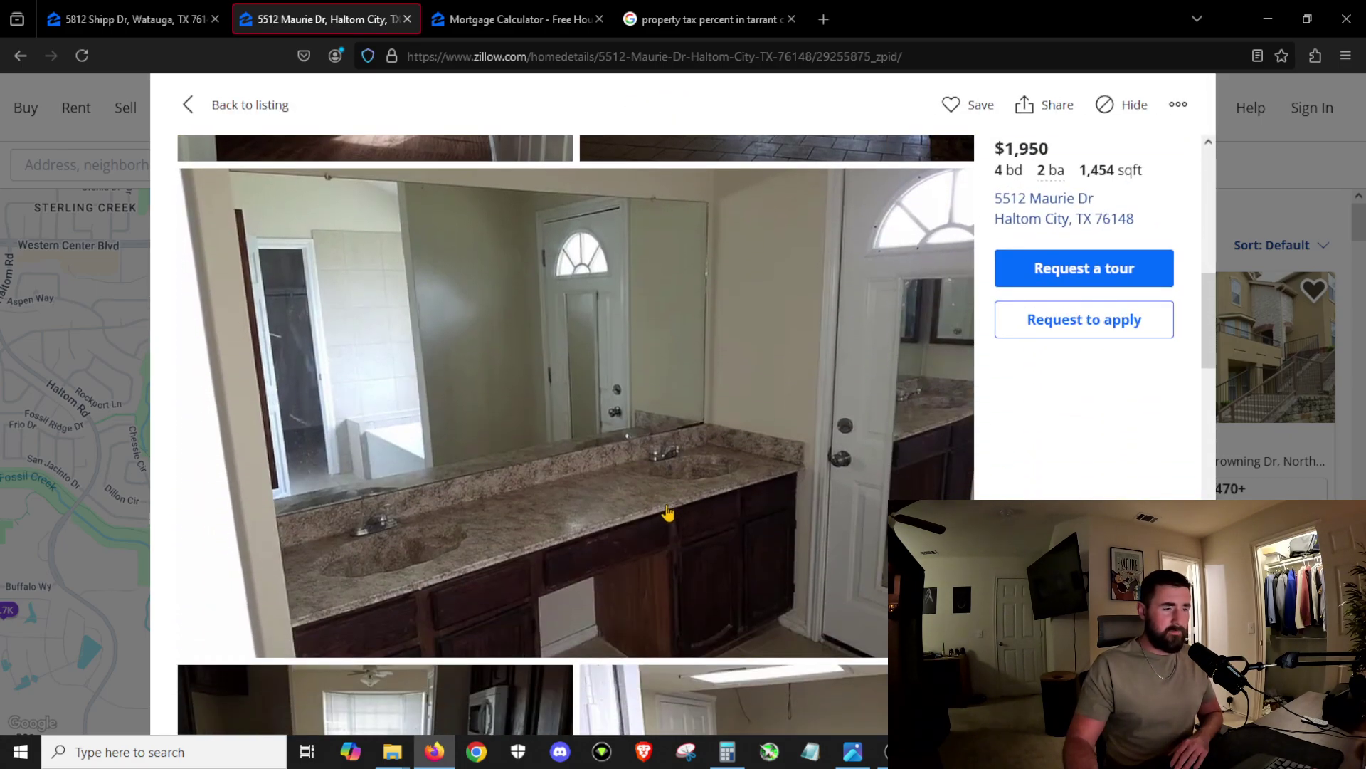
pyautogui.scroll(-12, 647, 574)
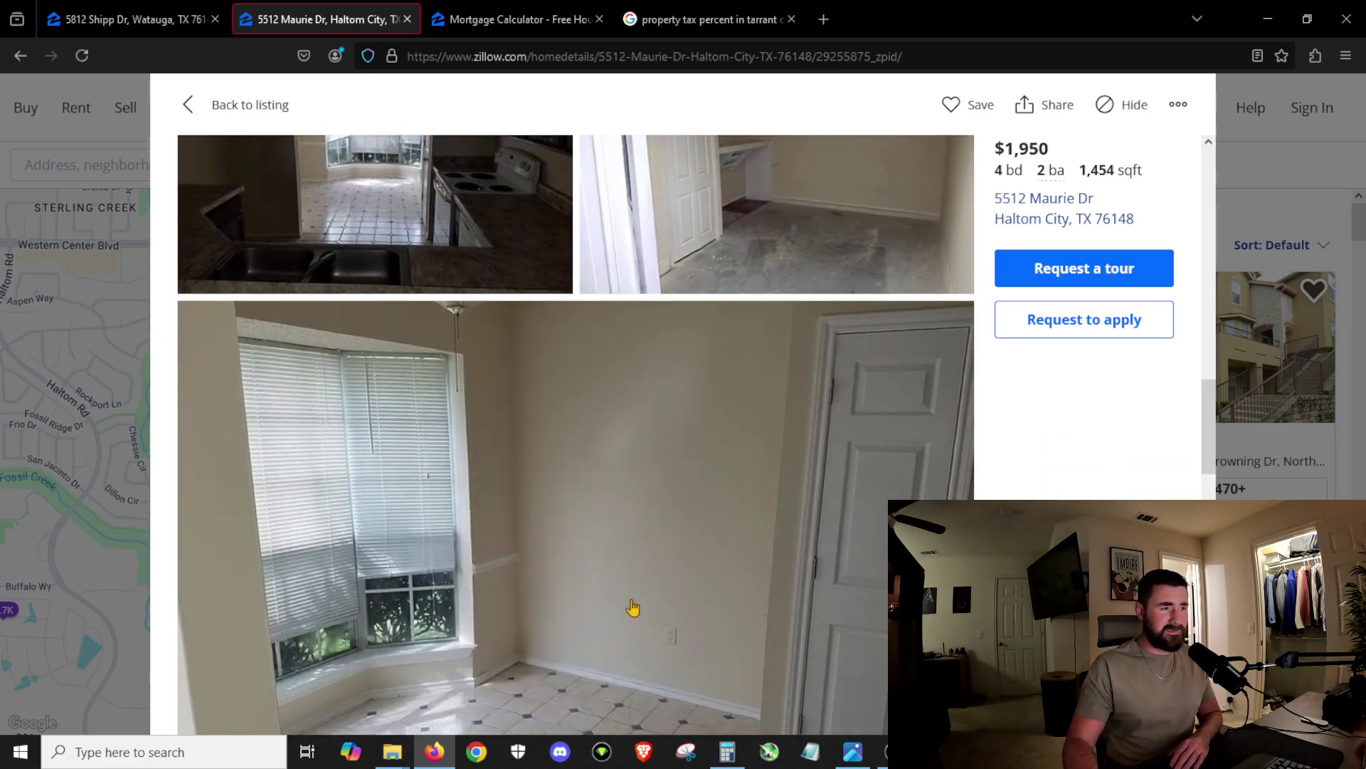
pyautogui.scroll(-10, 617, 617)
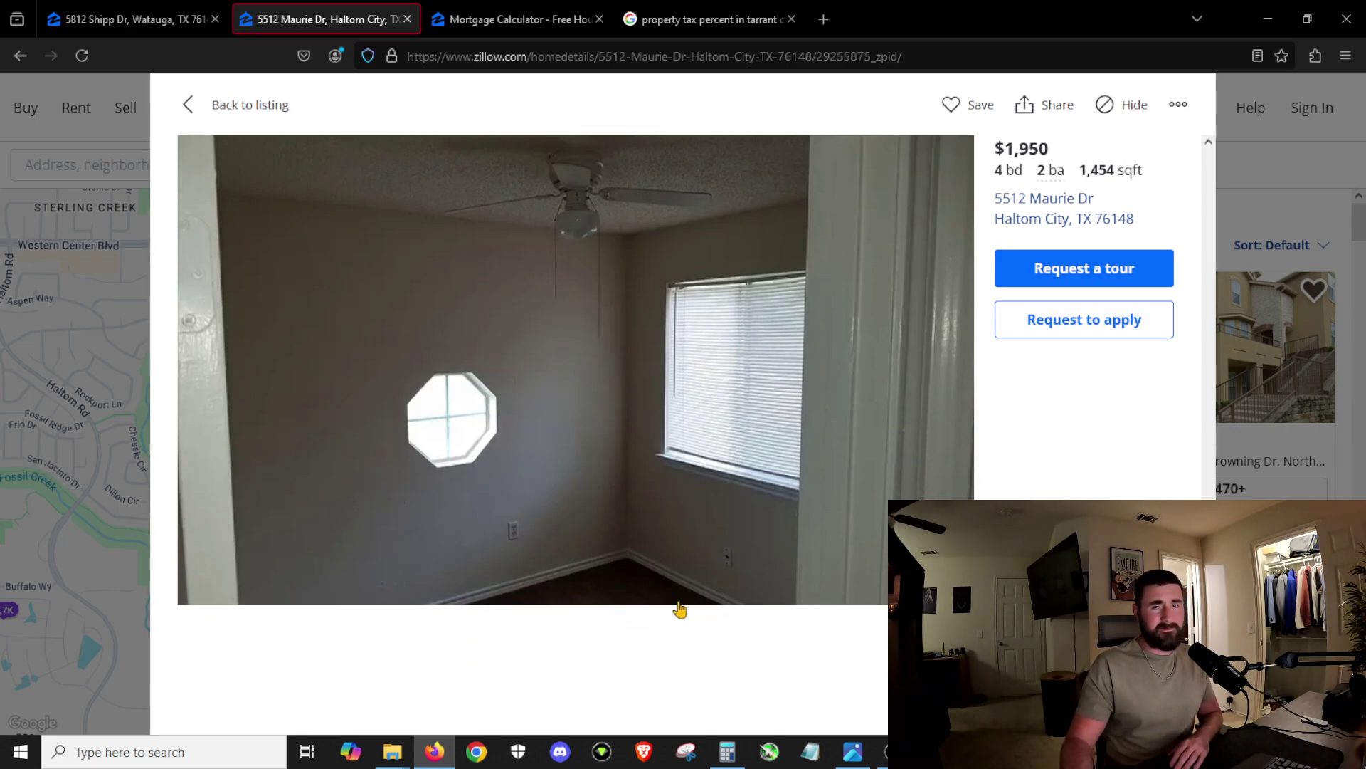
pyautogui.click(188, 113)
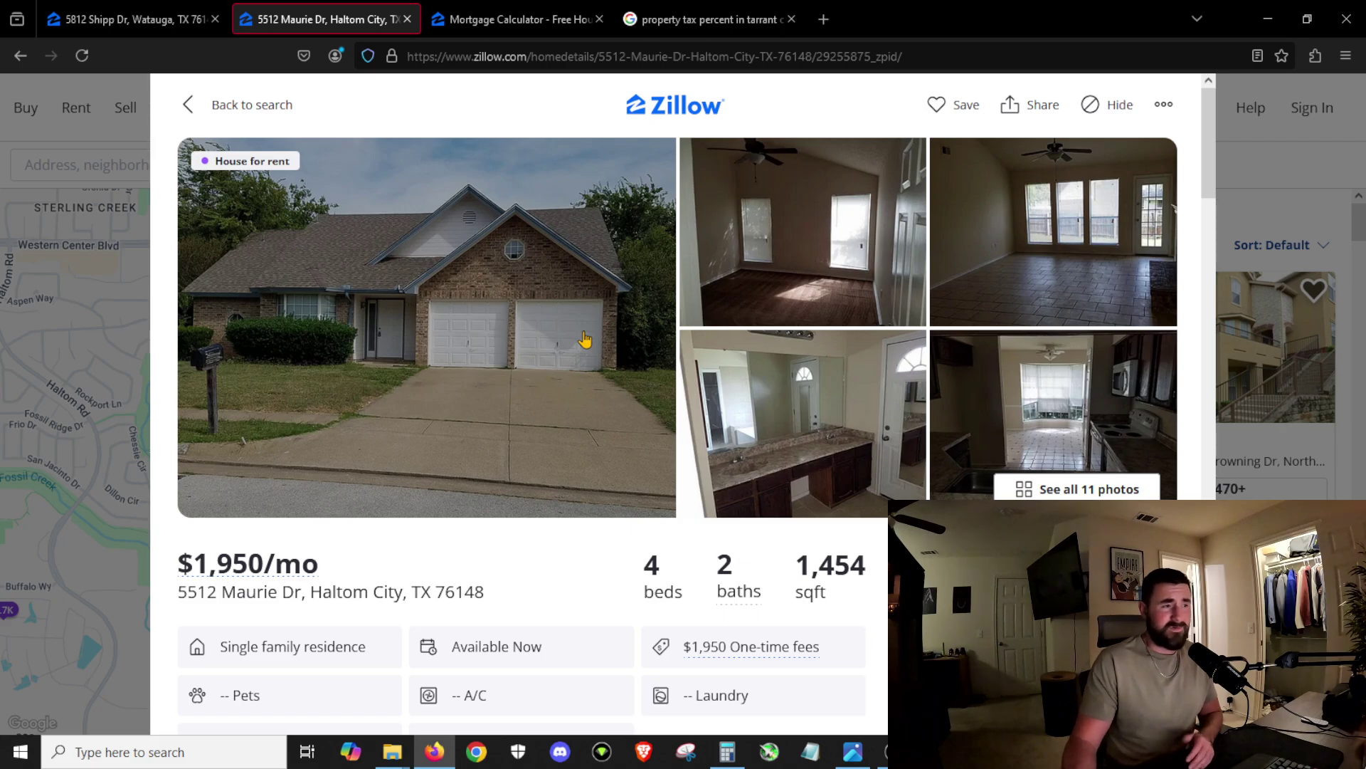
pyautogui.click(189, 115)
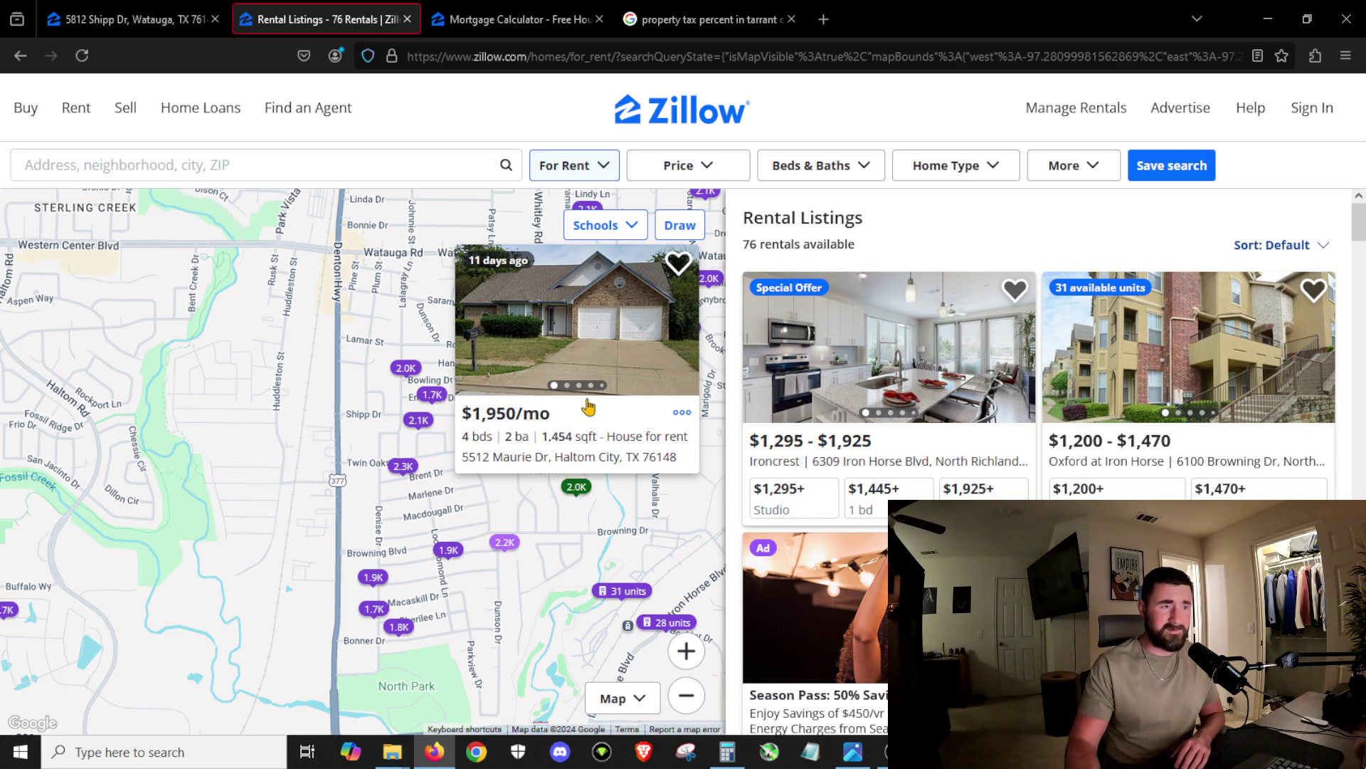
pyautogui.click(506, 555)
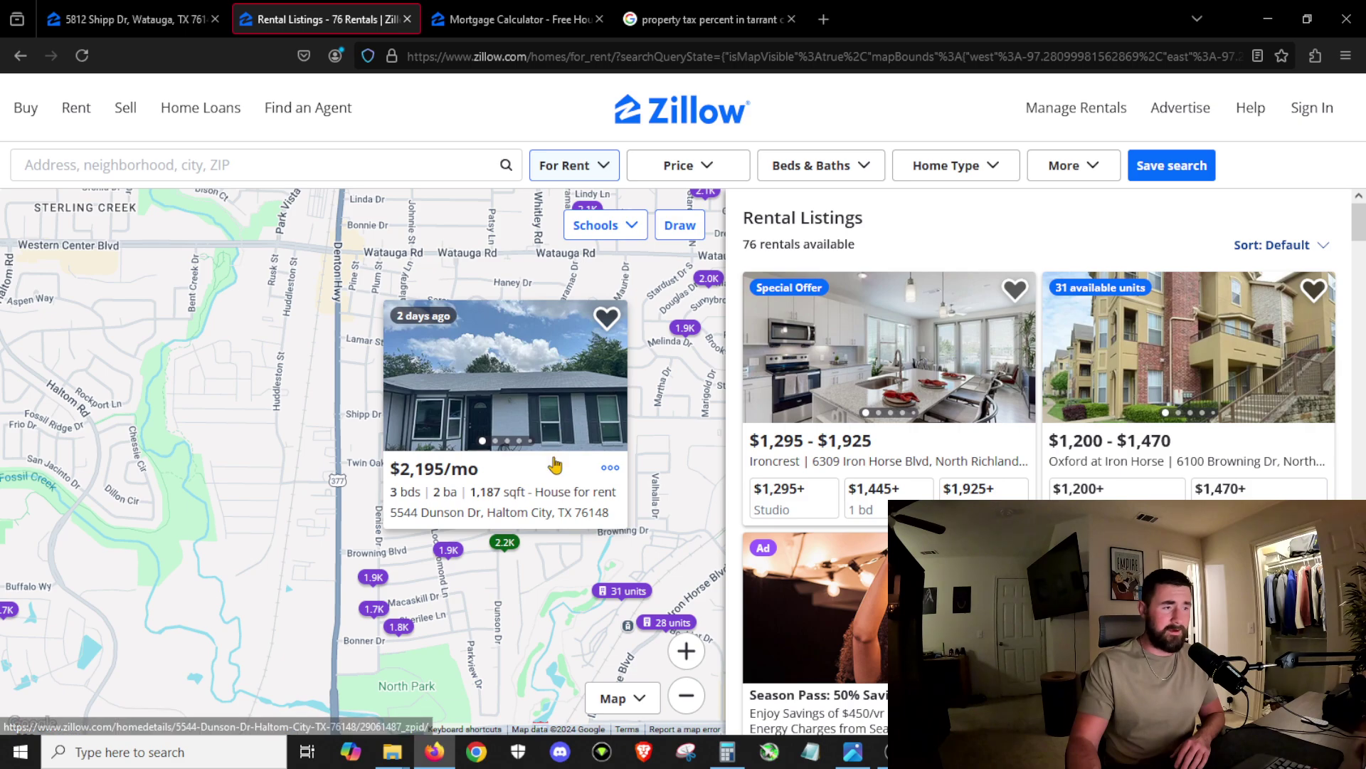
pyautogui.click(555, 466)
pyautogui.click(563, 452)
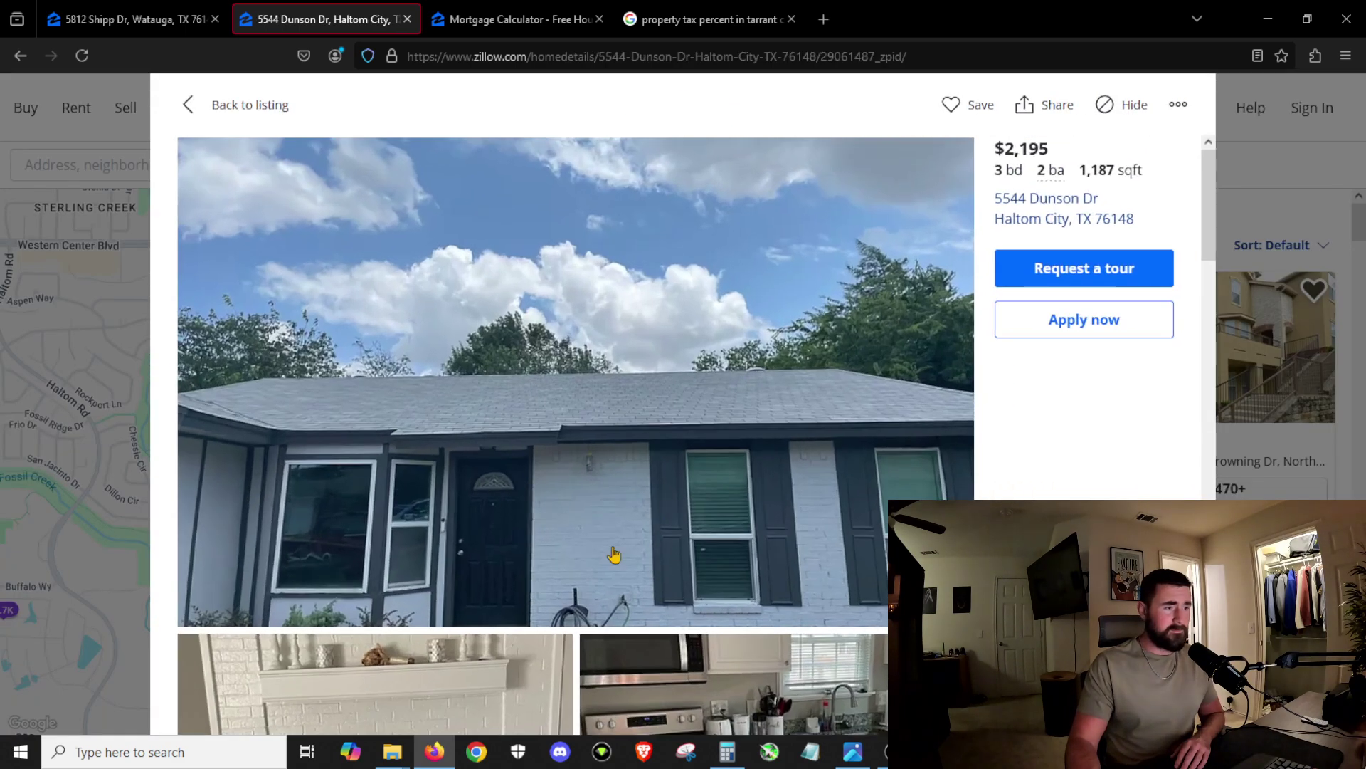
pyautogui.scroll(-5, 818, 491)
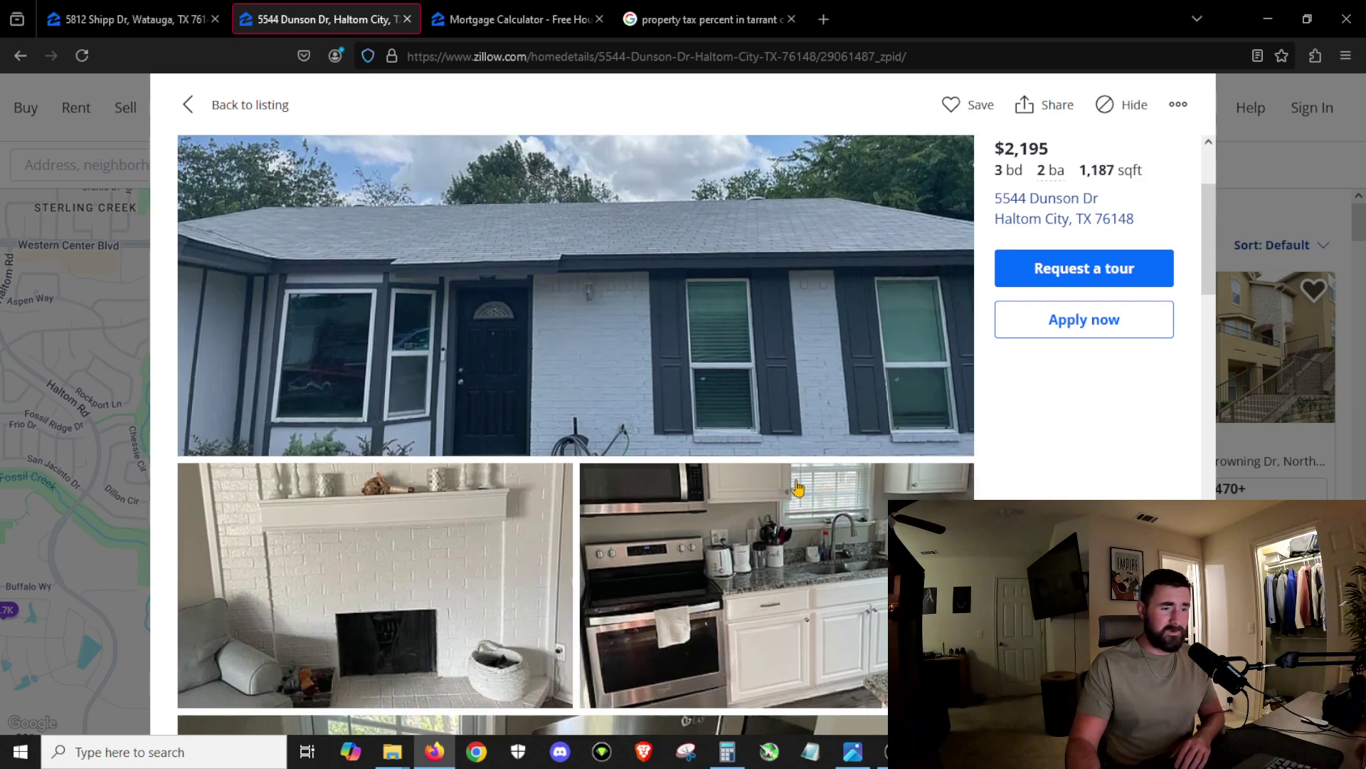
pyautogui.scroll(-3, 640, 444)
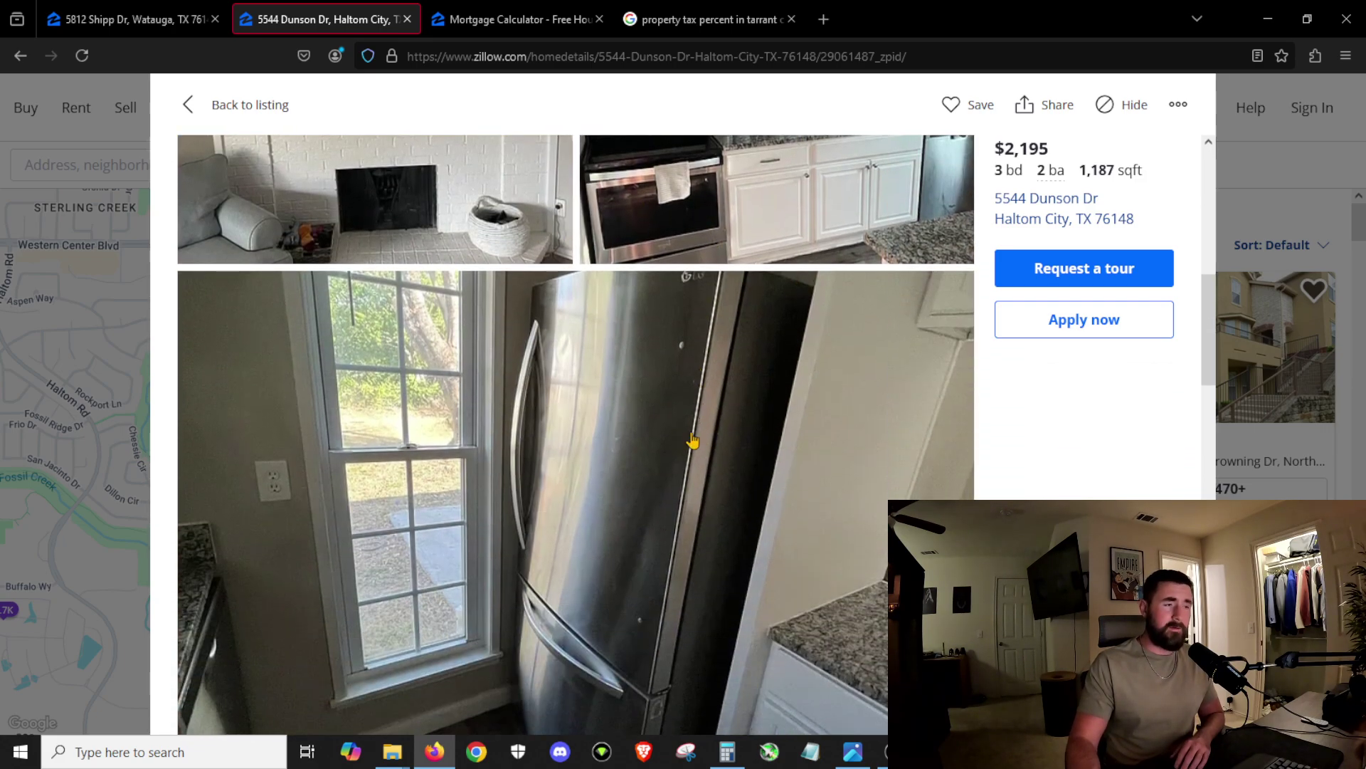
pyautogui.scroll(4, 697, 470)
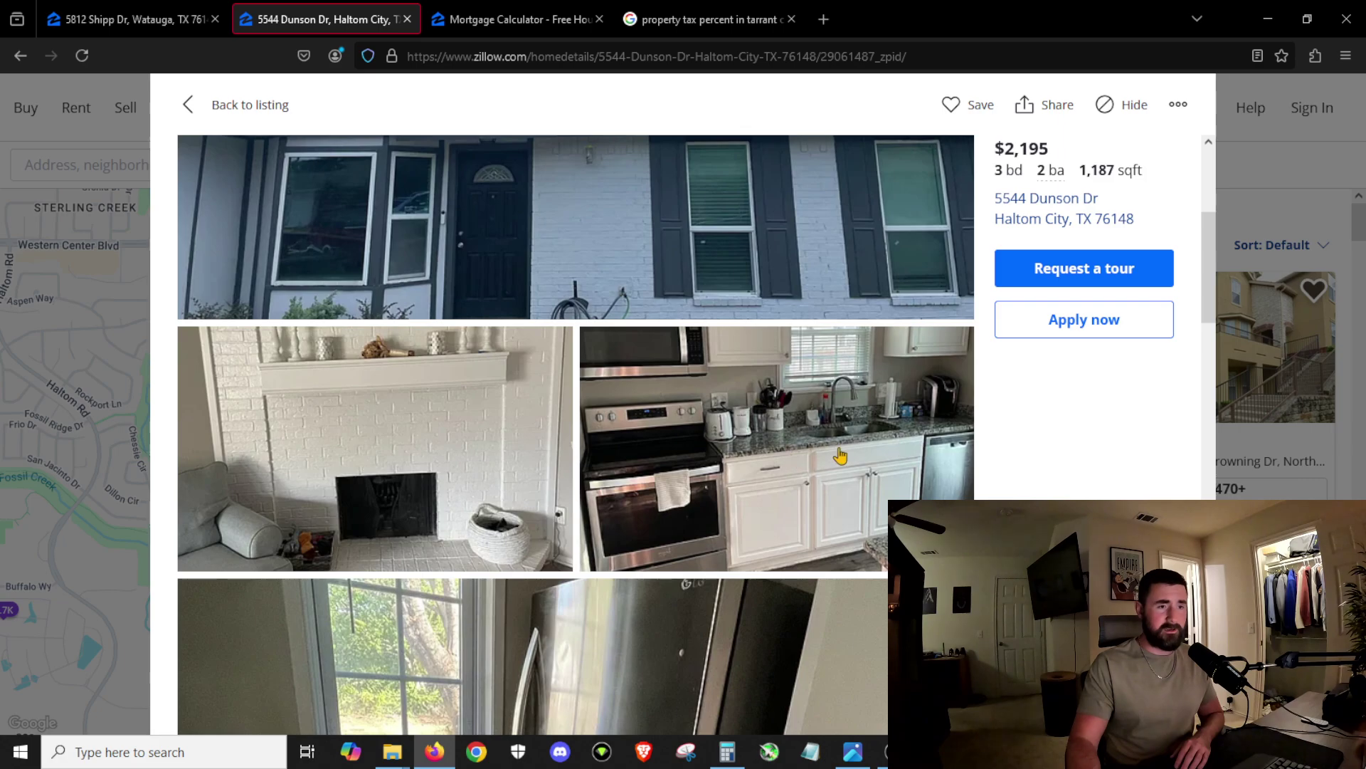
pyautogui.scroll(-11, 724, 483)
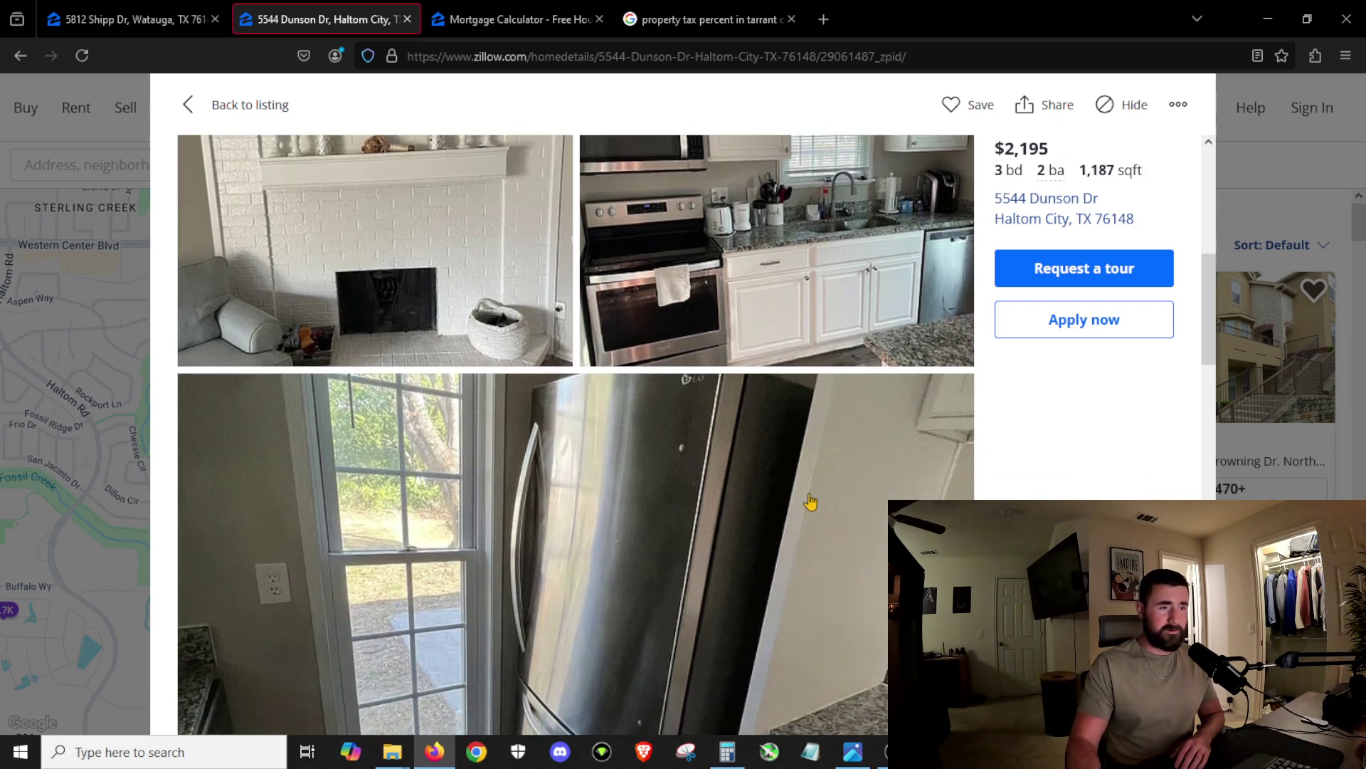
pyautogui.scroll(-1, 727, 487)
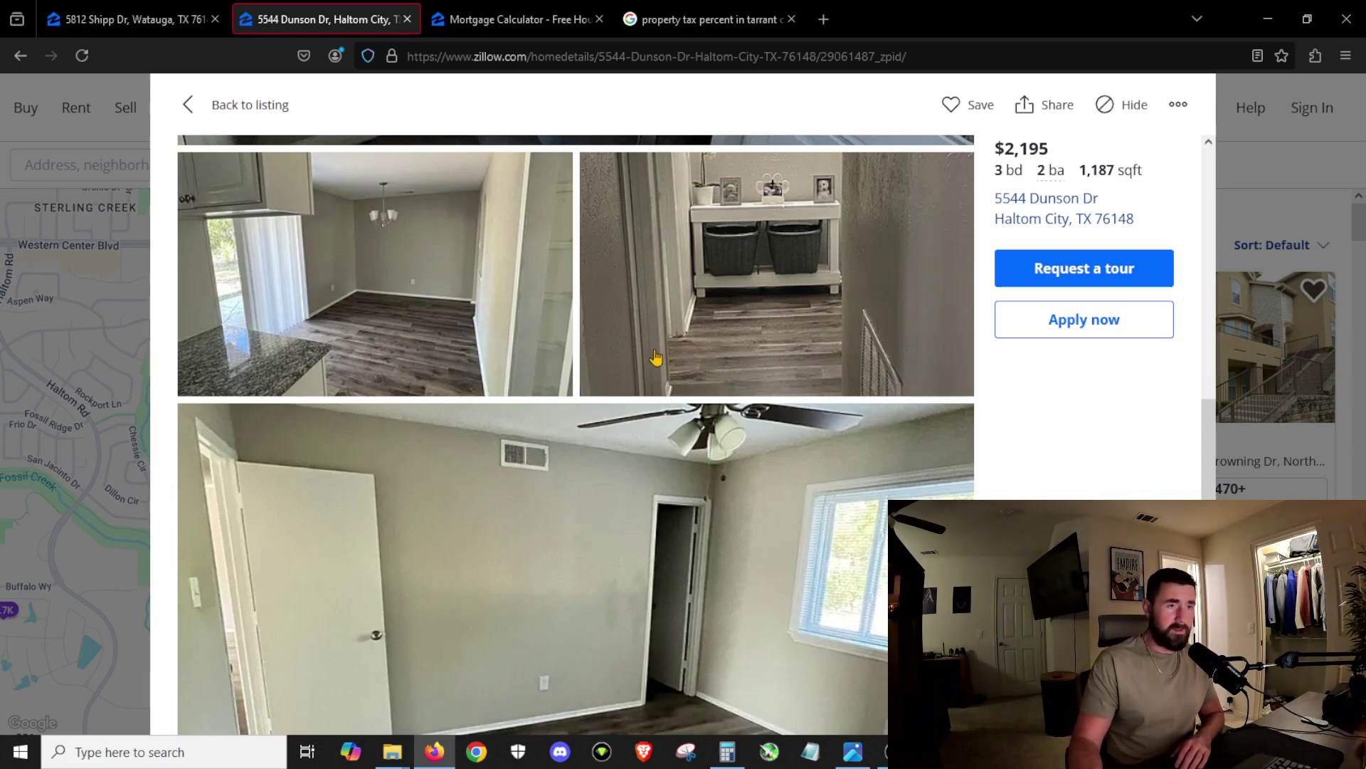
pyautogui.scroll(-5, 632, 369)
pyautogui.scroll(3, 811, 391)
pyautogui.scroll(-5, 752, 356)
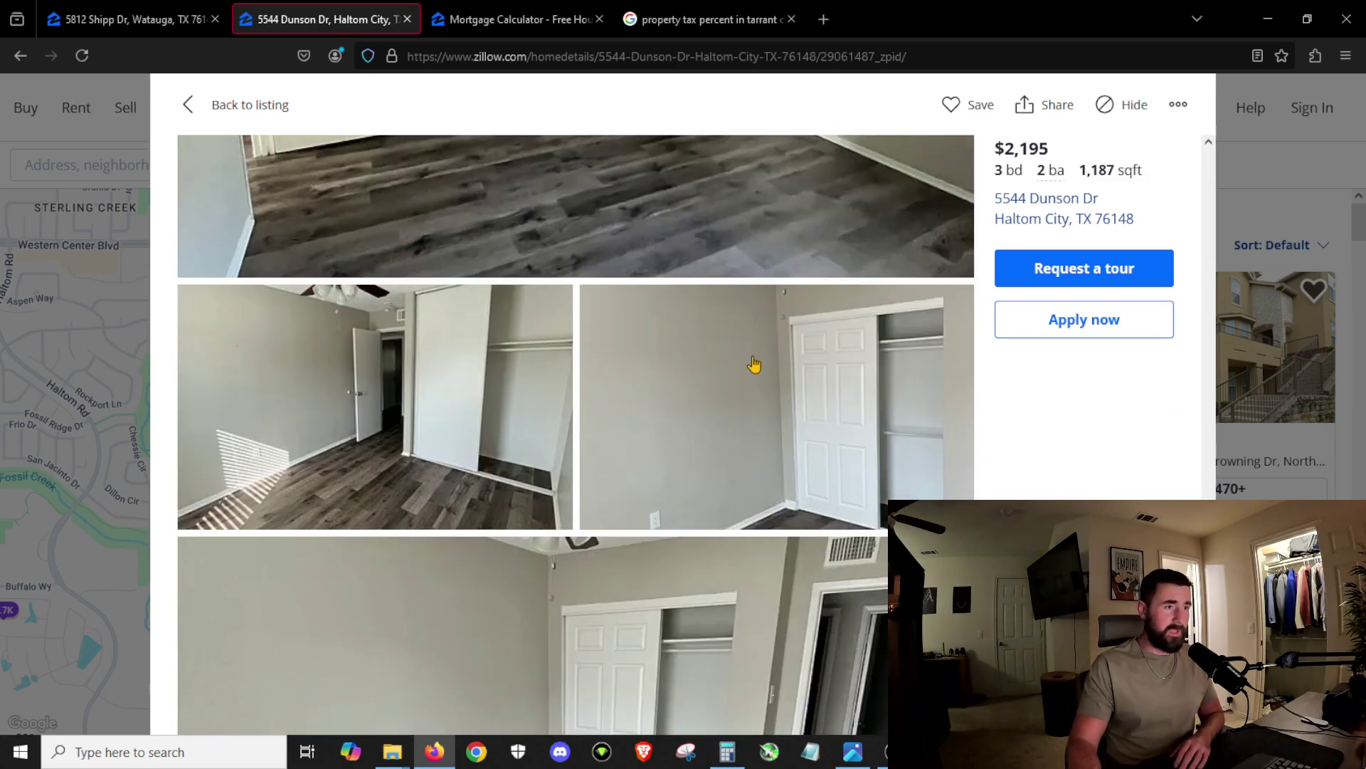
pyautogui.scroll(6, 753, 364)
pyautogui.scroll(-5, 749, 357)
pyautogui.scroll(-5, 747, 356)
pyautogui.scroll(1, 748, 355)
pyautogui.scroll(-1, 747, 354)
pyautogui.scroll(5, 743, 360)
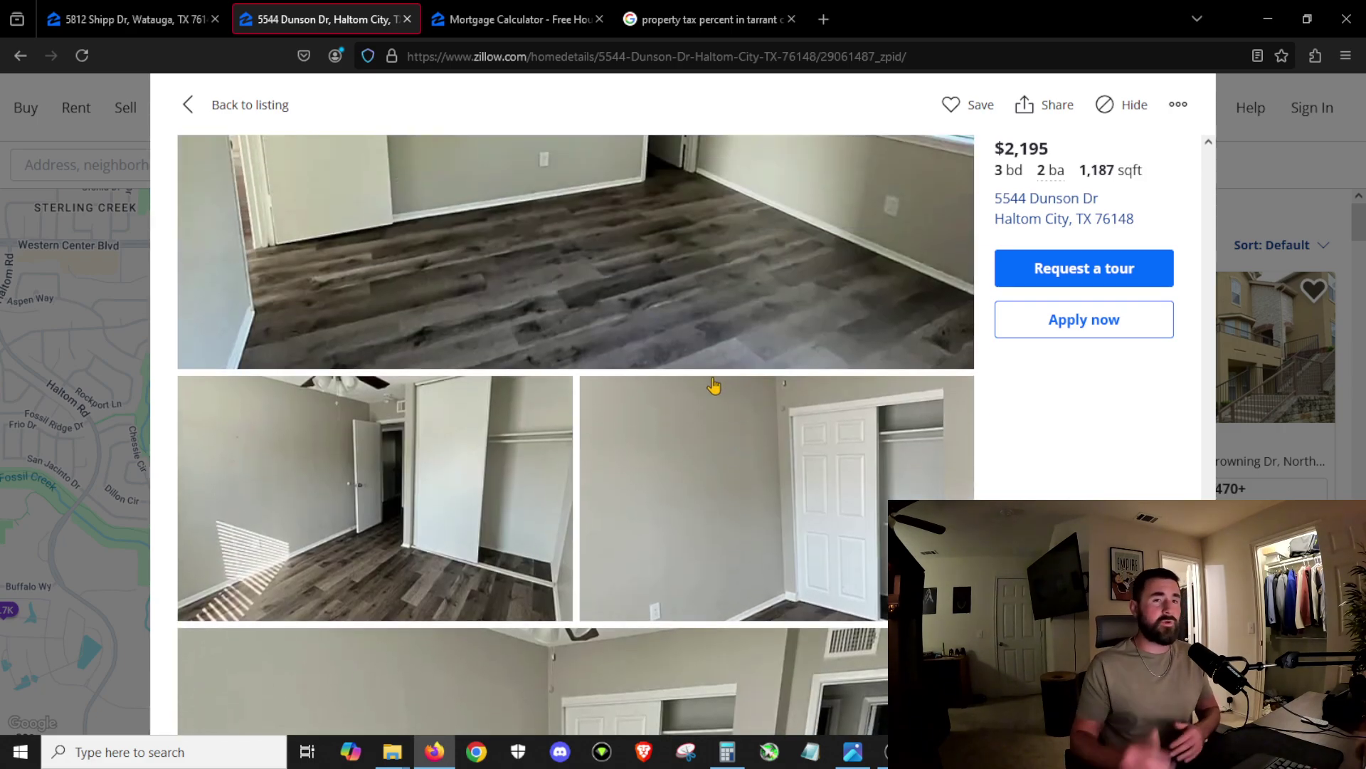
pyautogui.scroll(5, 778, 384)
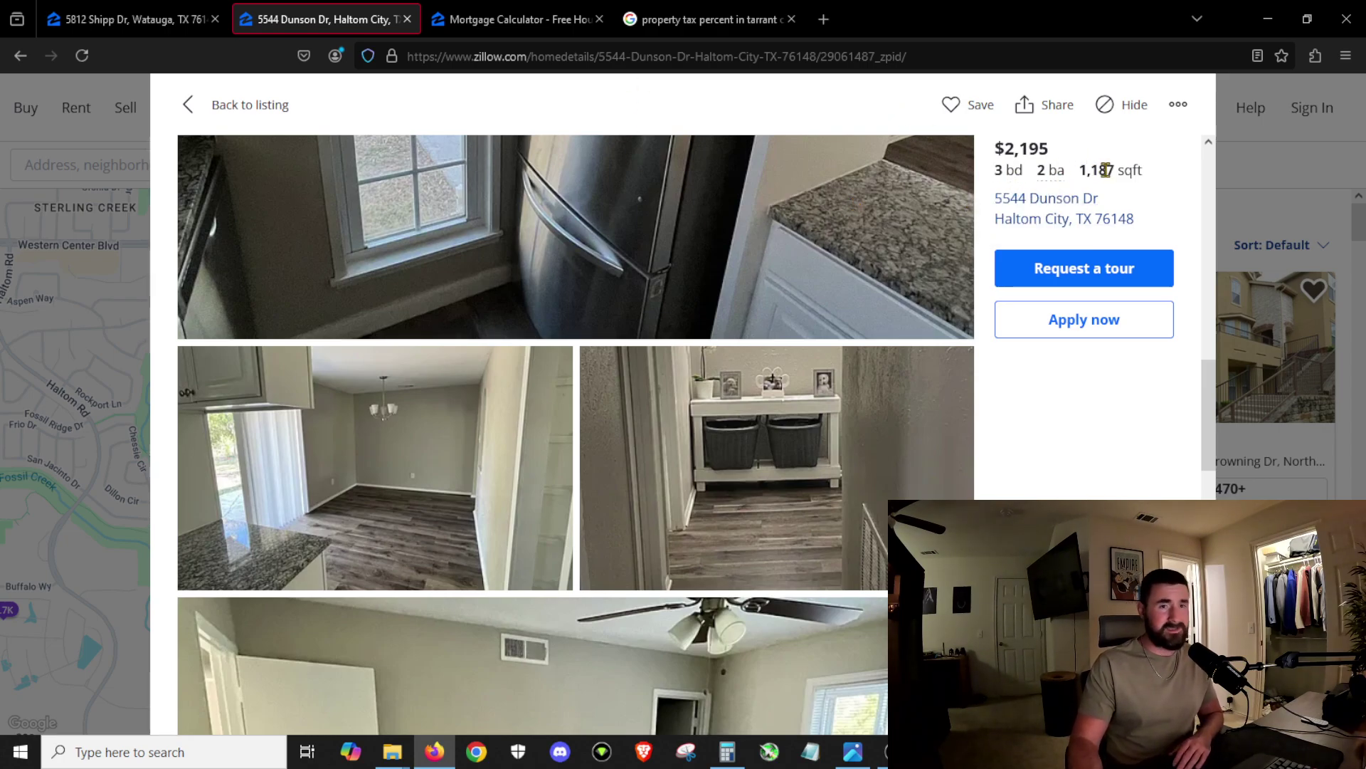
pyautogui.scroll(10, 567, 486)
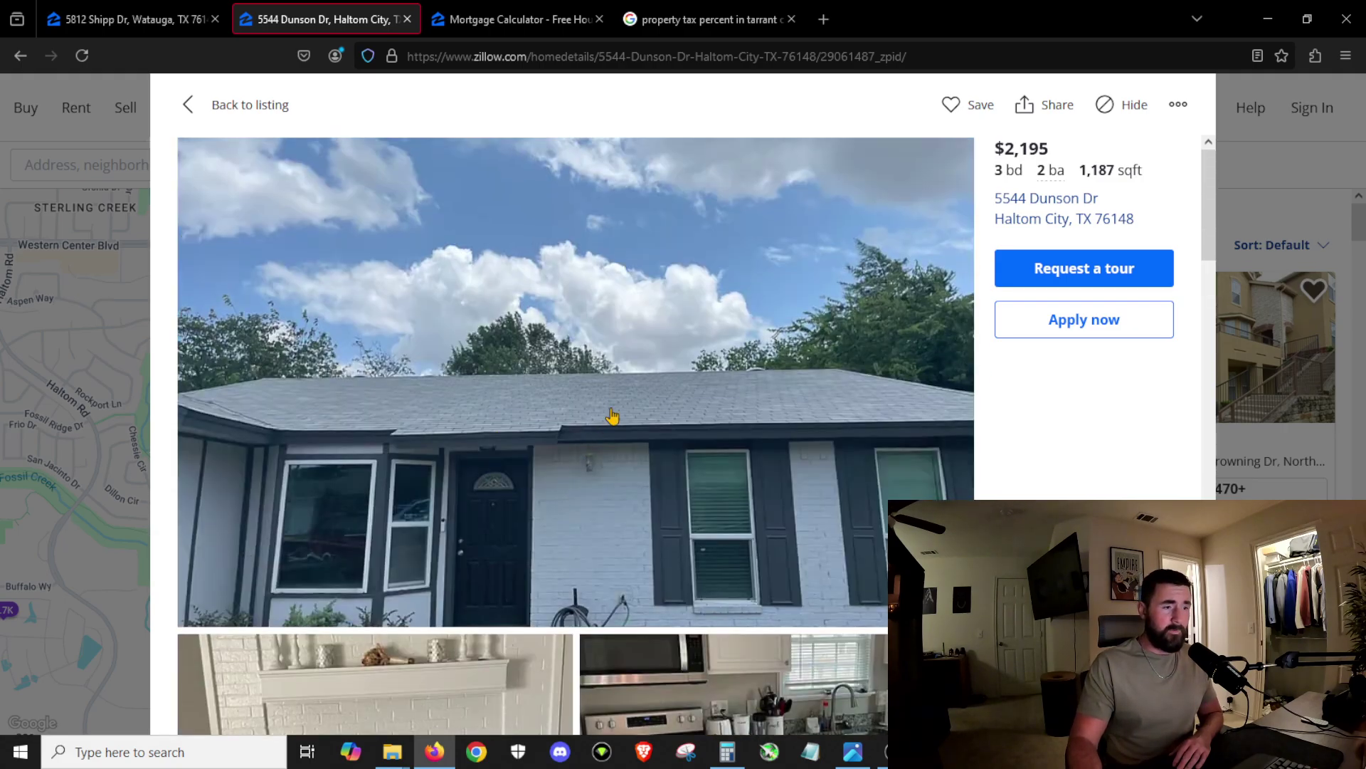
# Step: View the house exterior photo full-screen, then return to the rental listing page
pyautogui.click(612, 415)
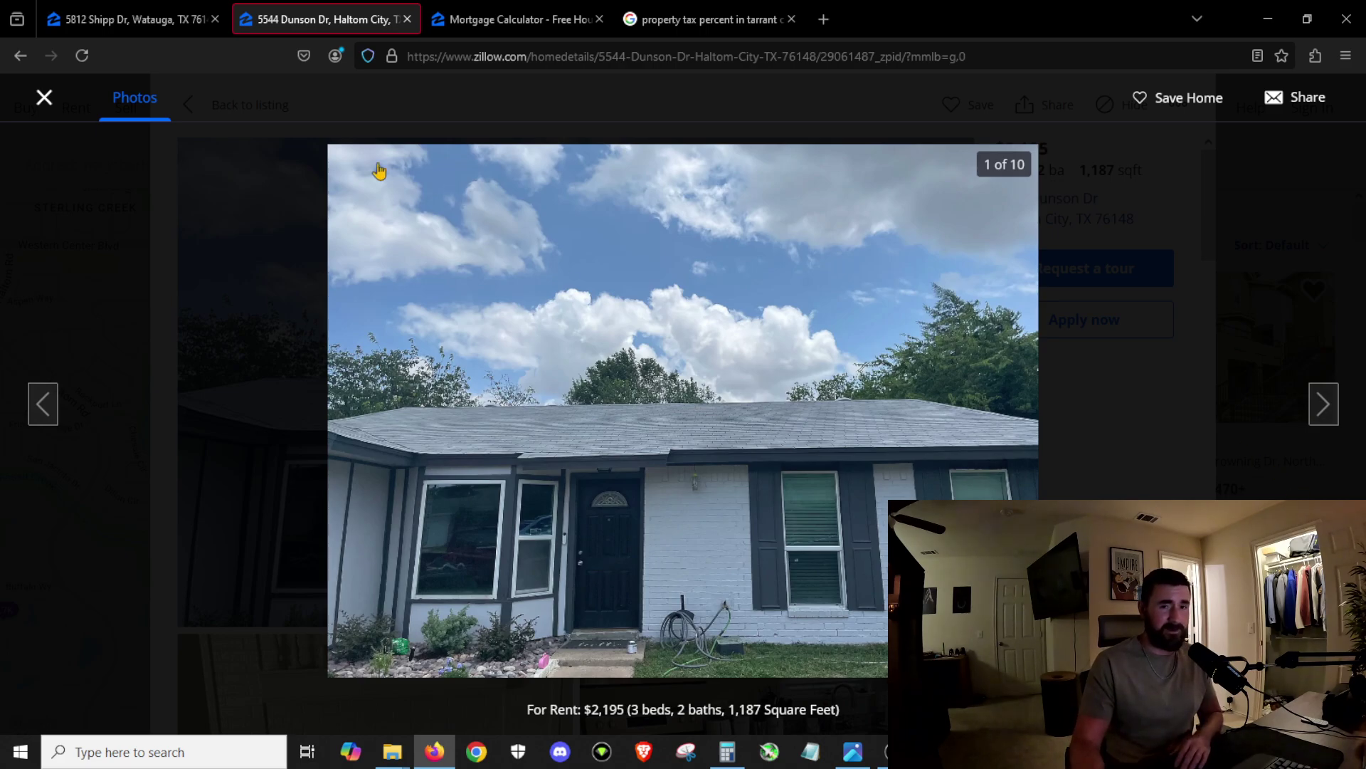
pyautogui.click(44, 96)
pyautogui.scroll(-10, 652, 456)
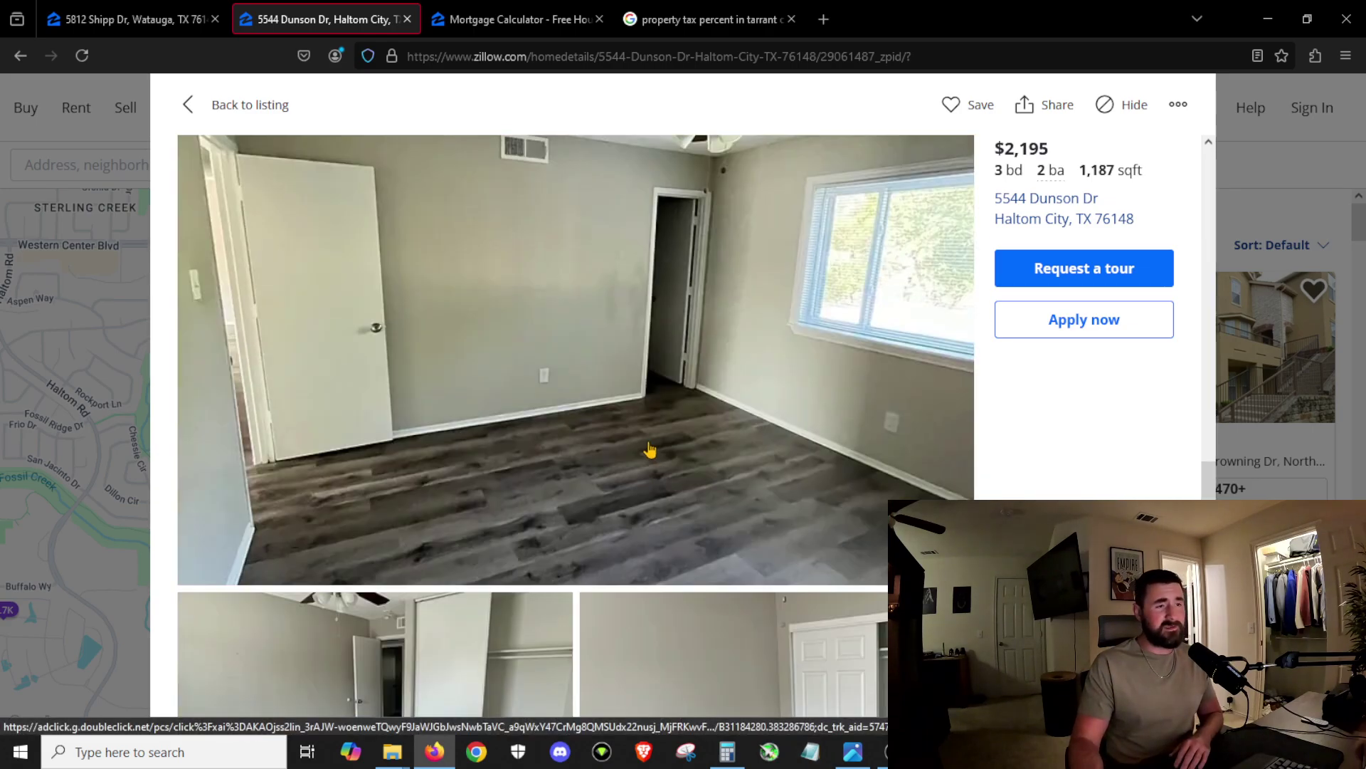
pyautogui.scroll(-3, 652, 452)
pyautogui.scroll(15, 586, 368)
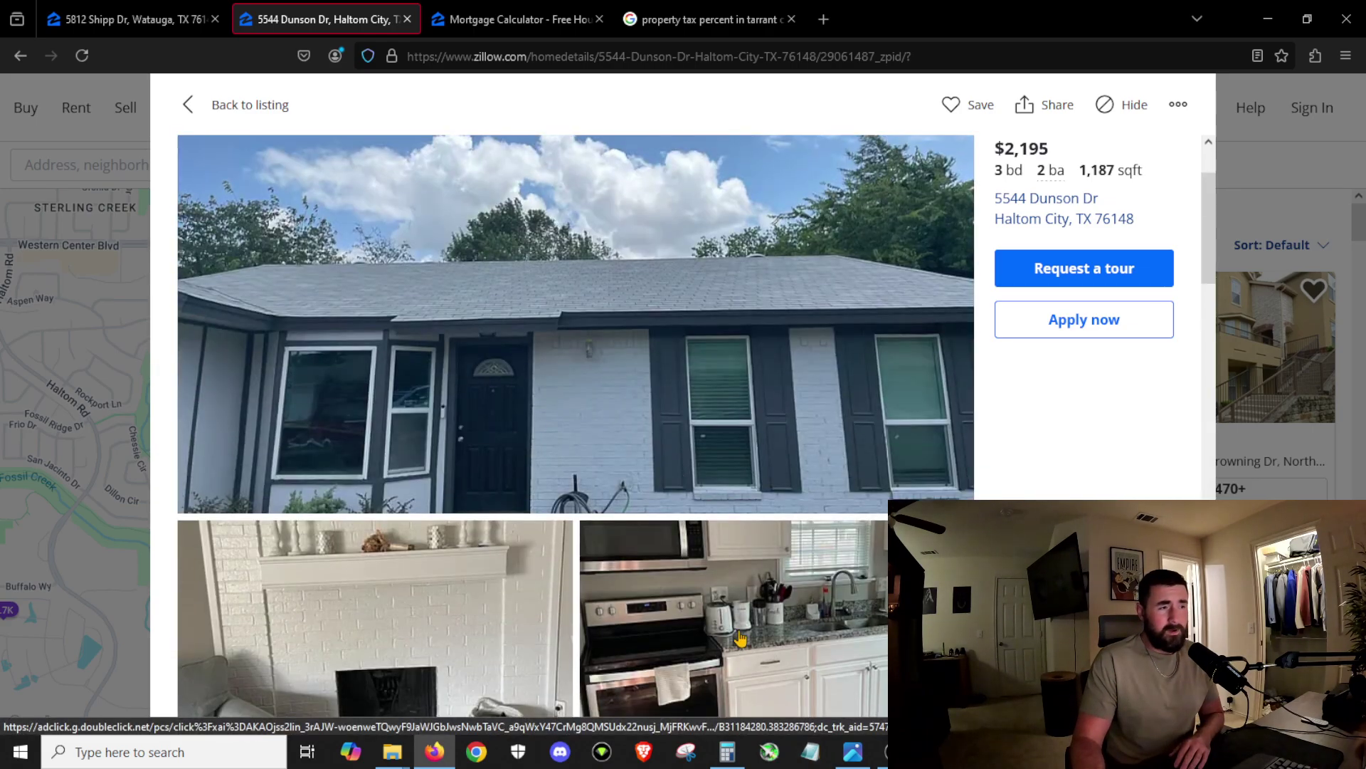
pyautogui.scroll(-10, 407, 410)
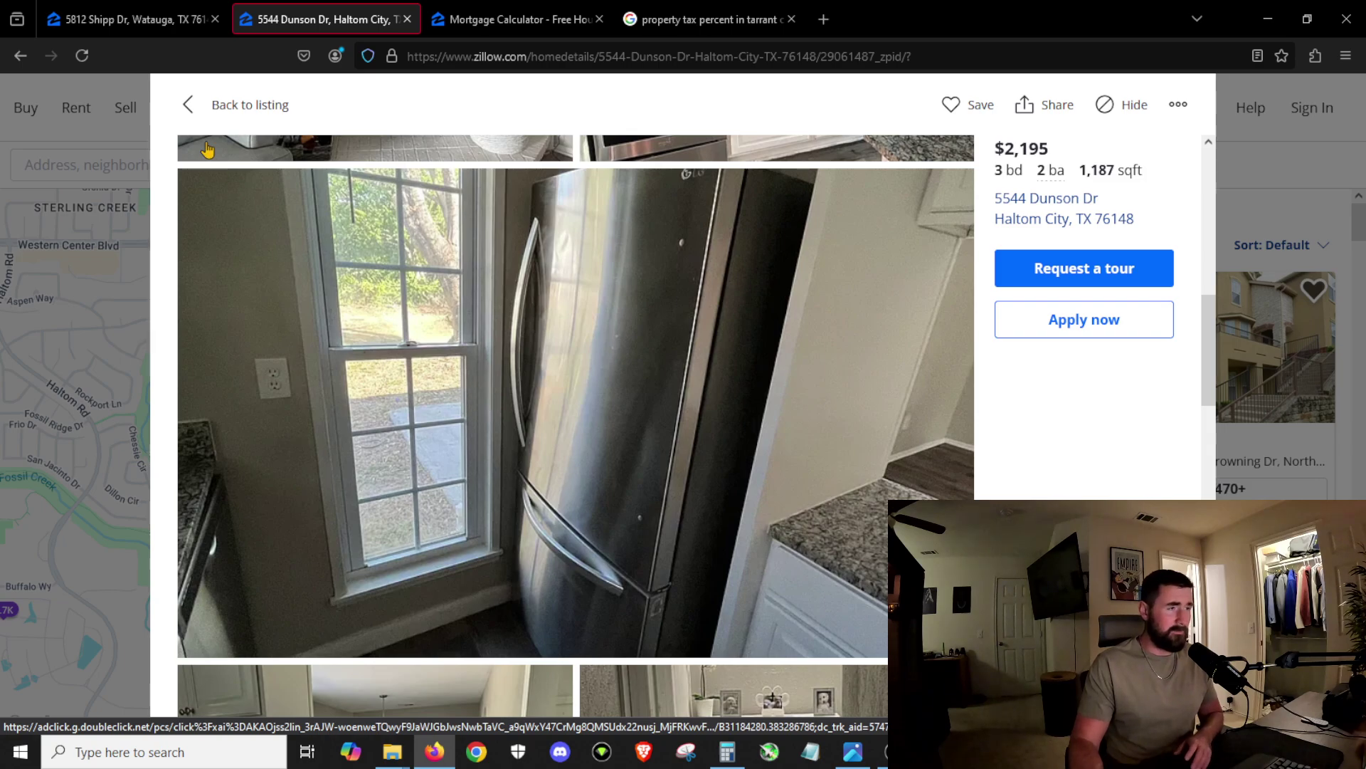
pyautogui.click(184, 106)
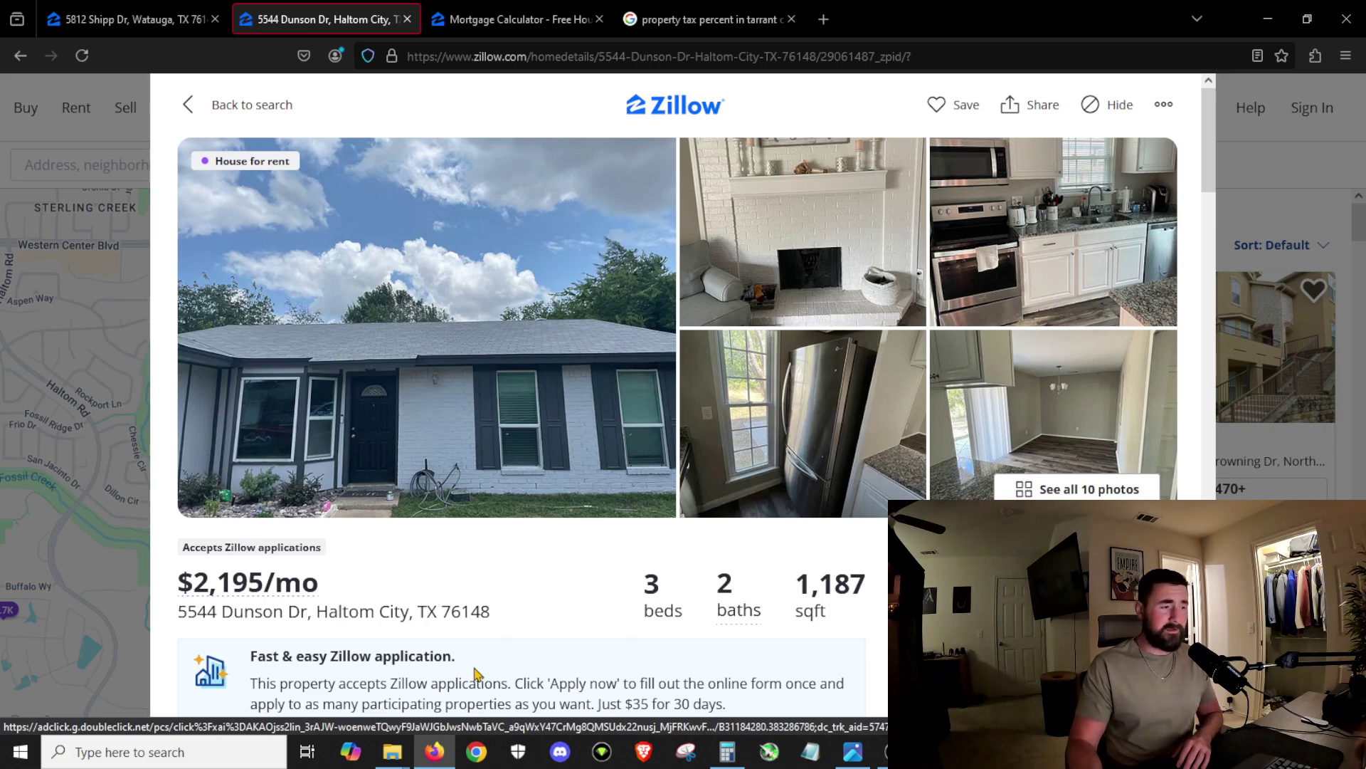
pyautogui.scroll(-2, 472, 665)
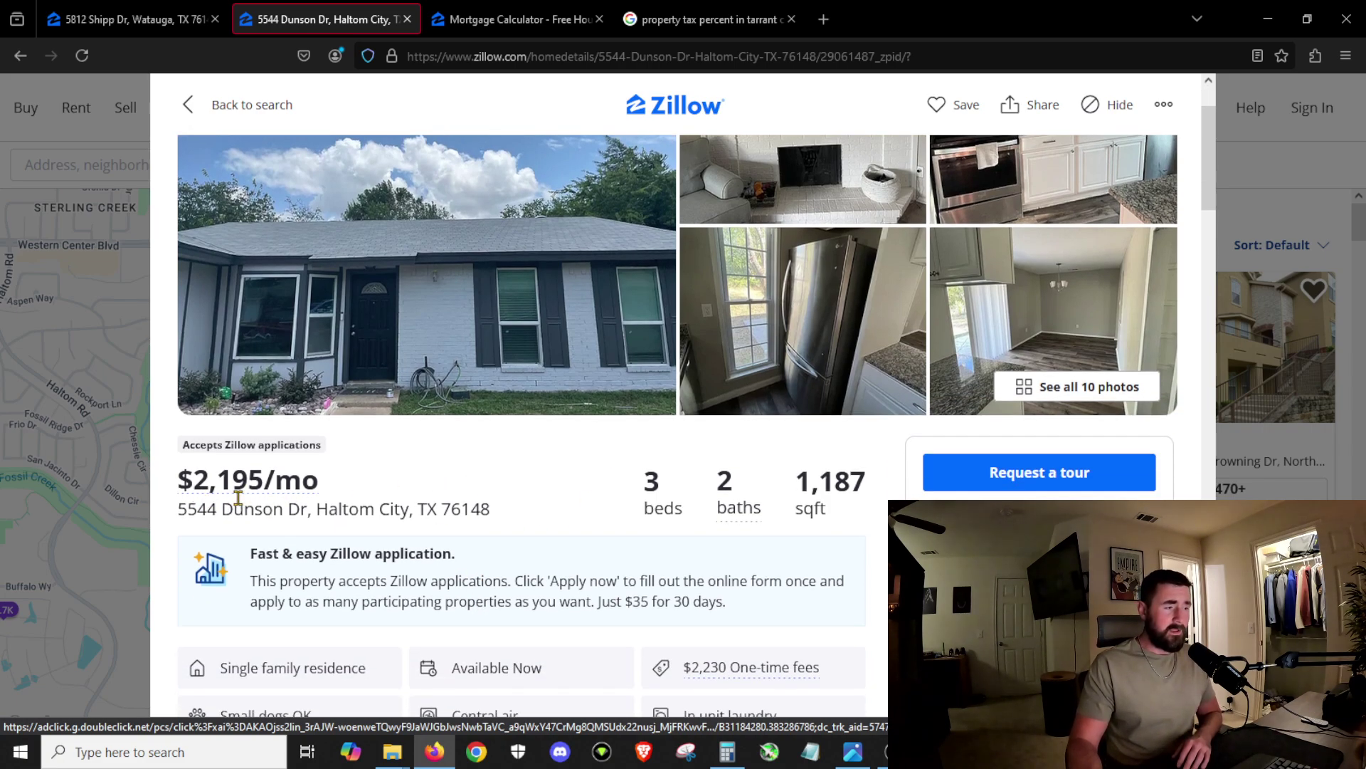
pyautogui.moveTo(220, 500)
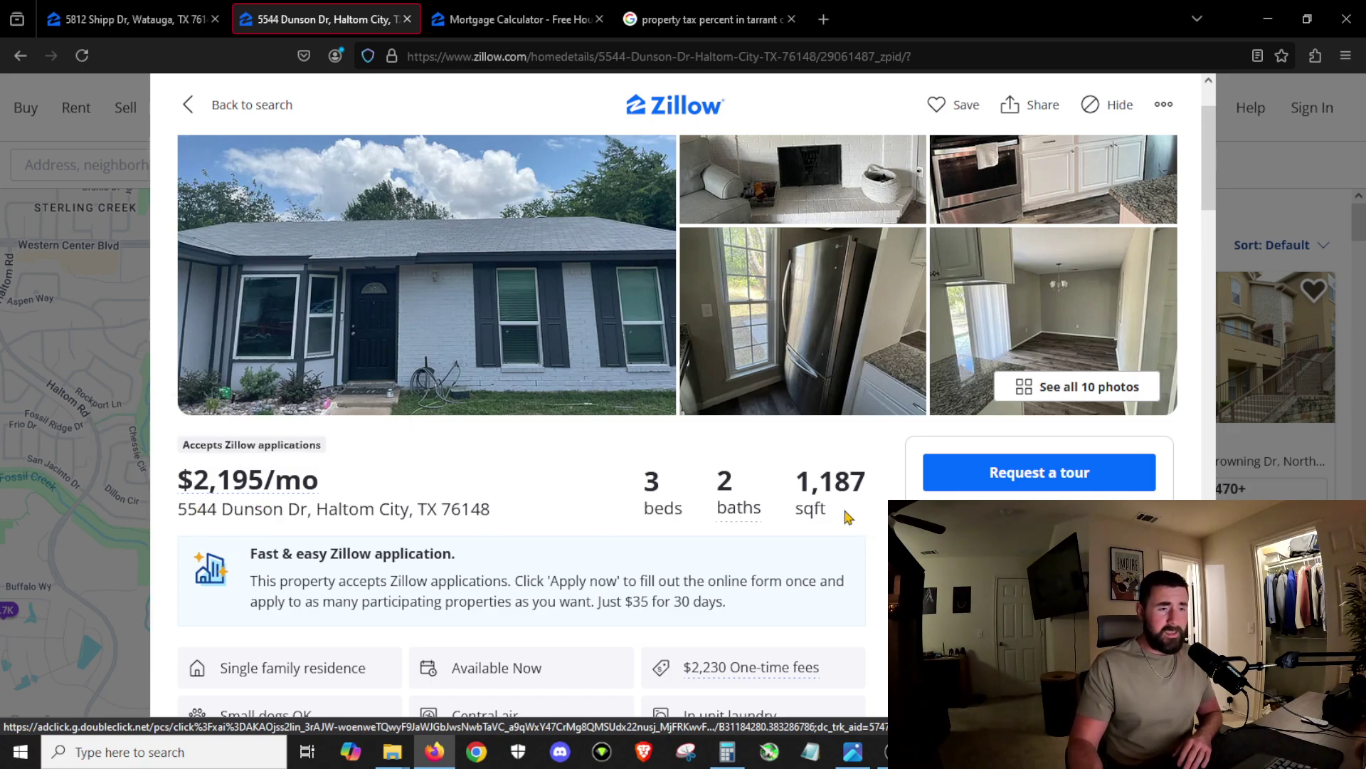
pyautogui.moveTo(857, 482); pyautogui.dragTo(806, 478)
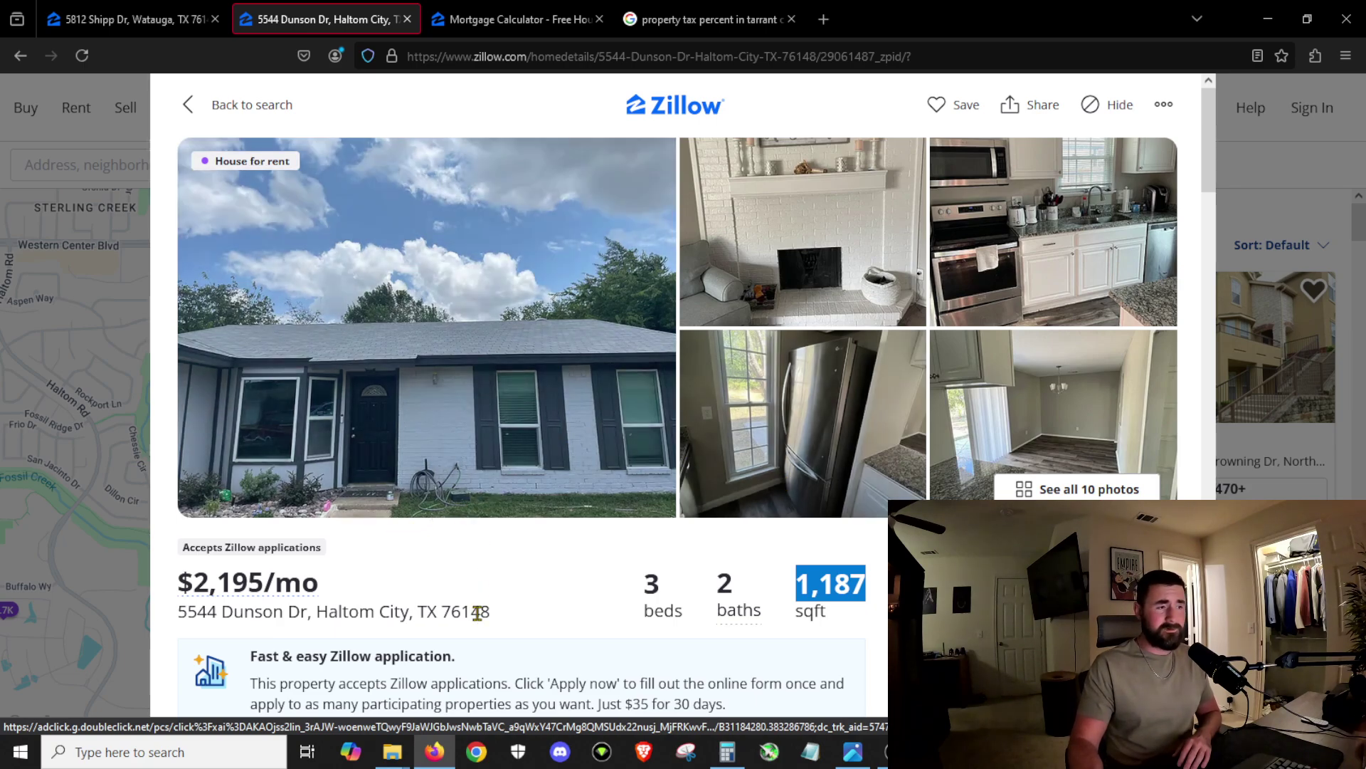
pyautogui.click(135, 20)
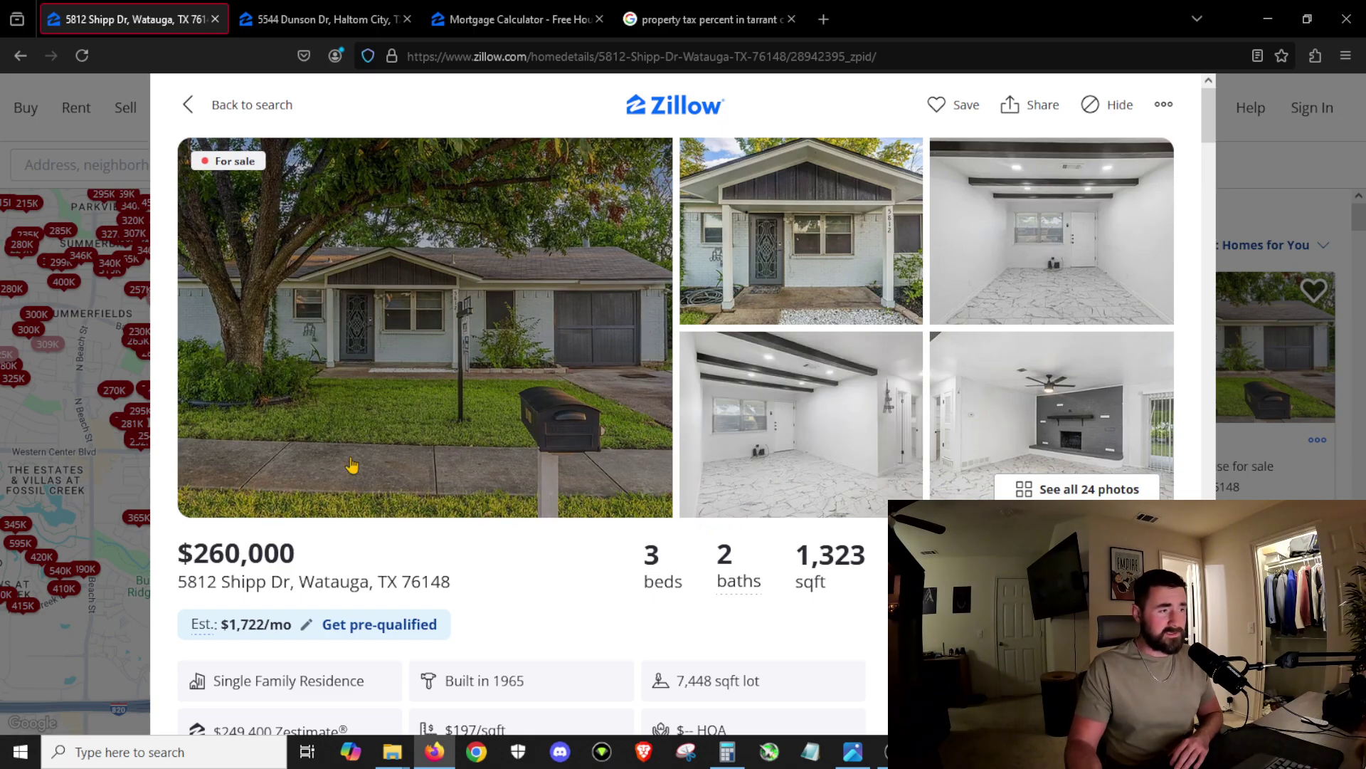
pyautogui.click(596, 413)
pyautogui.scroll(-10, 778, 474)
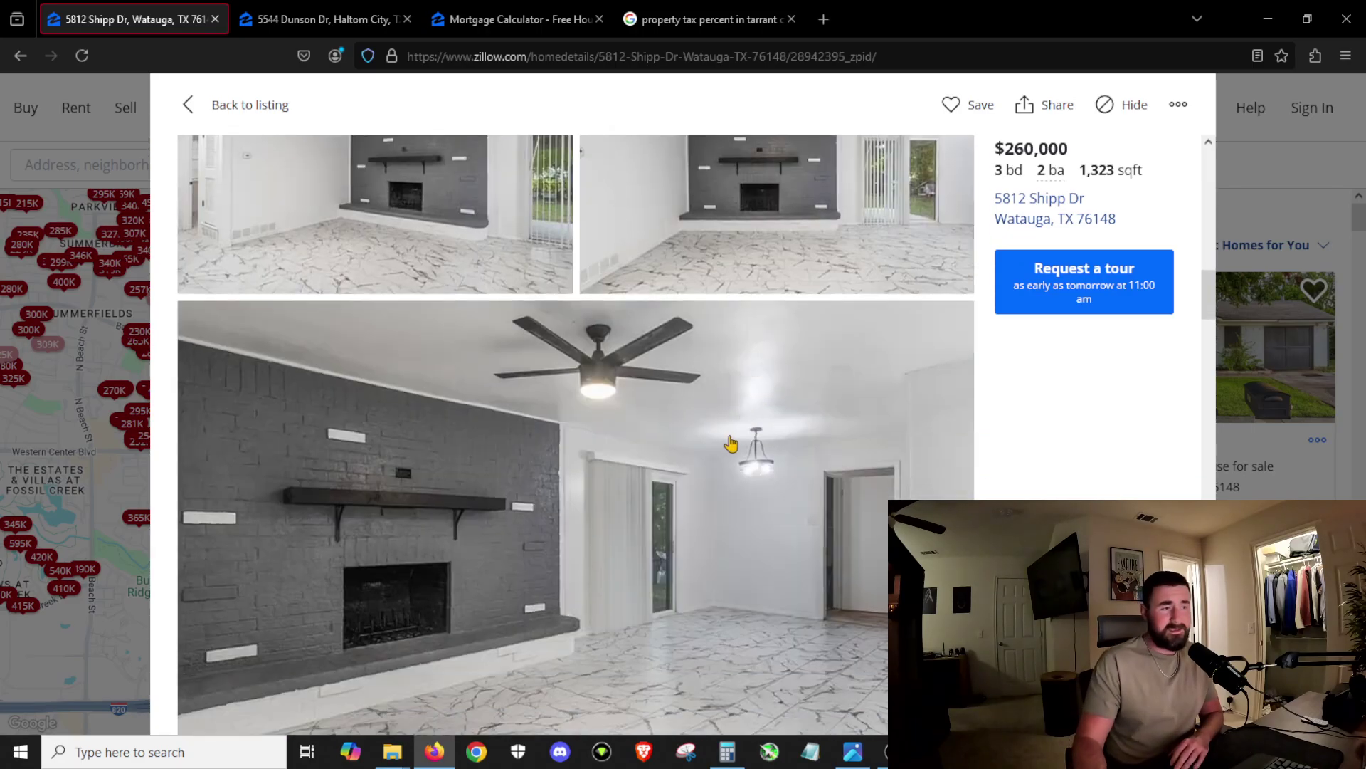
pyautogui.scroll(-5, 733, 445)
pyautogui.scroll(-8, 719, 484)
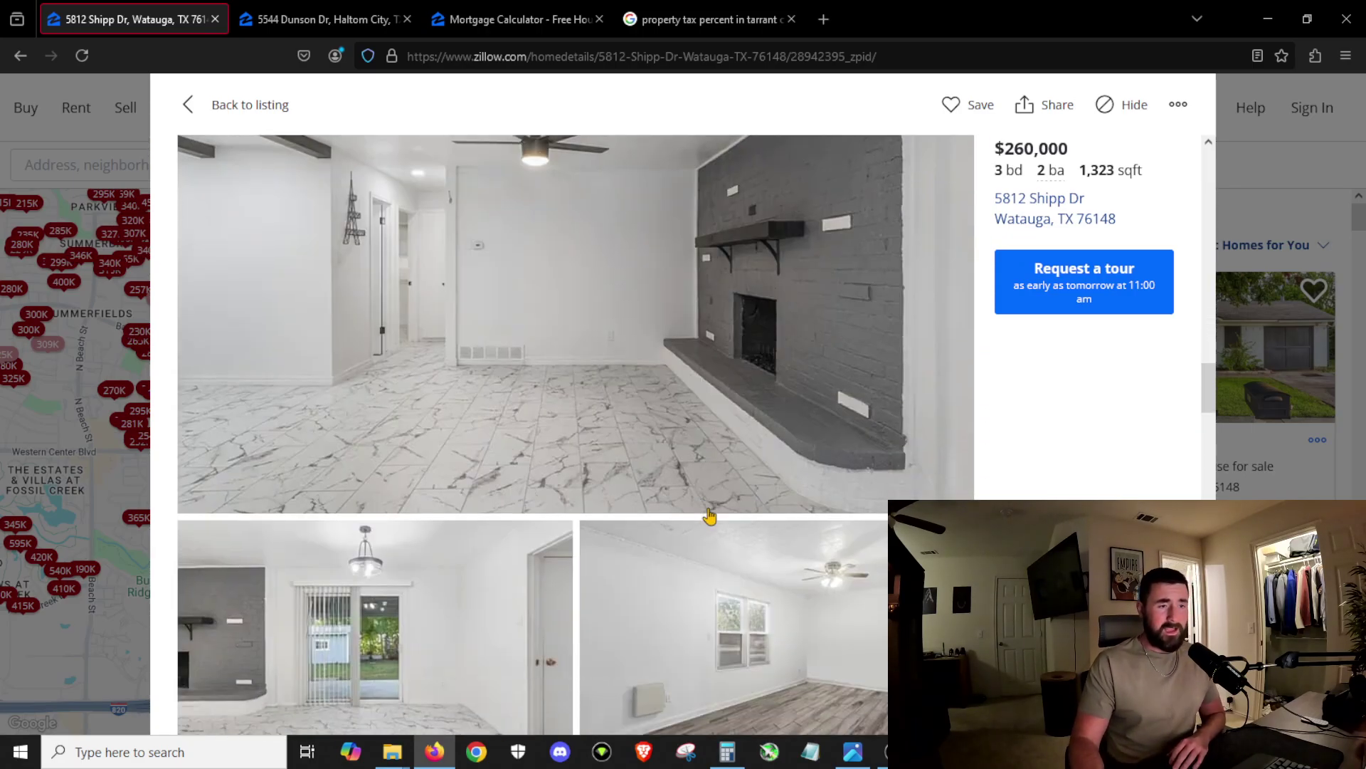
pyautogui.scroll(-8, 701, 462)
pyautogui.scroll(-12, 705, 449)
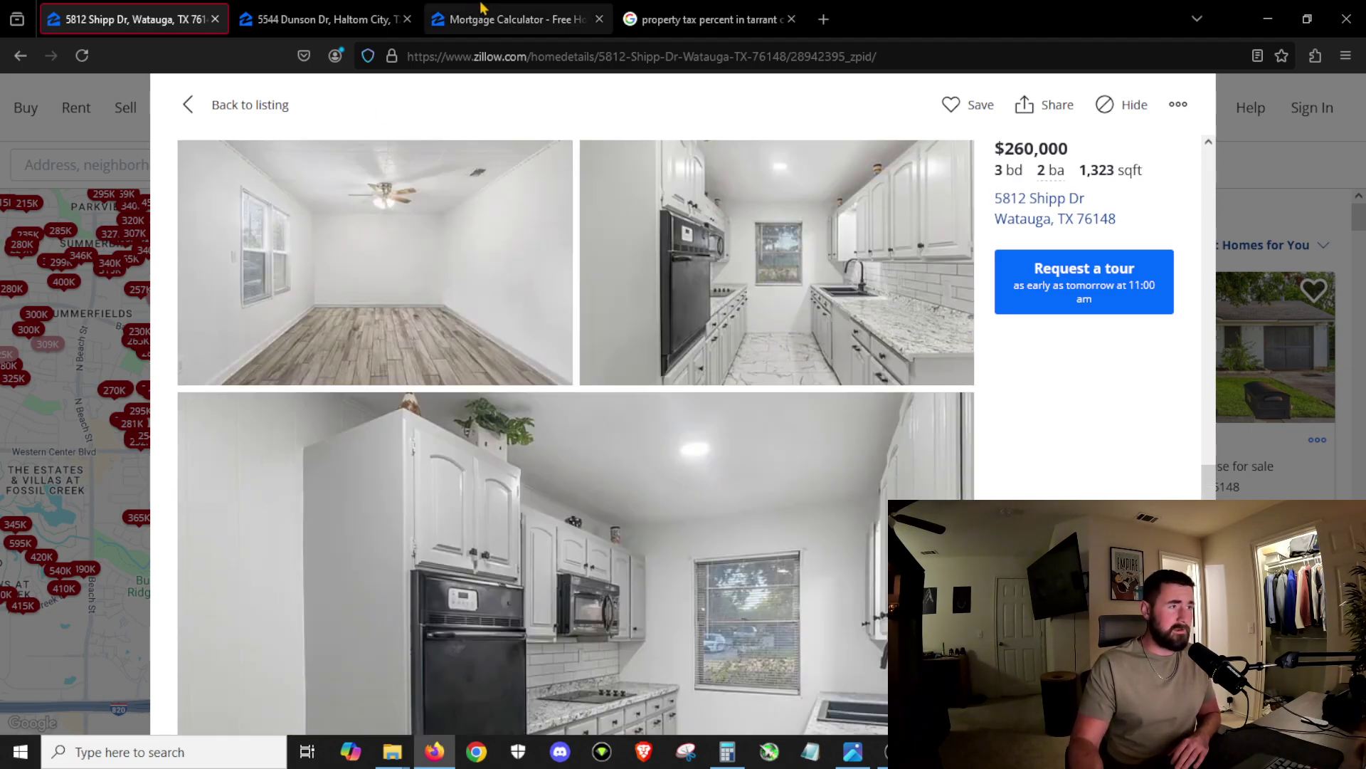
pyautogui.click(324, 19)
# Step: Close the Dunson Dr listing, pan and zoom out the Watauga rentals map, and check the 2.2K marker
pyautogui.click(125, 611)
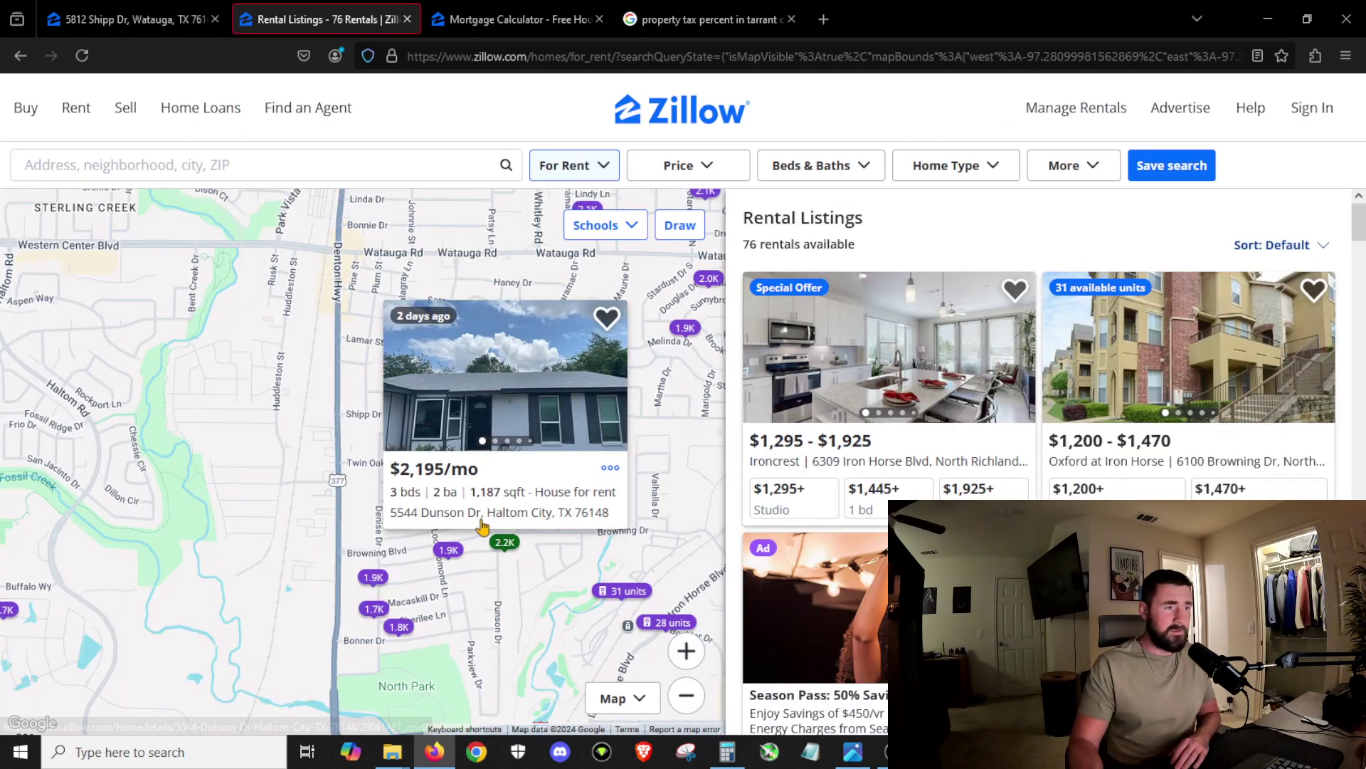
pyautogui.moveTo(538, 610); pyautogui.dragTo(546, 641)
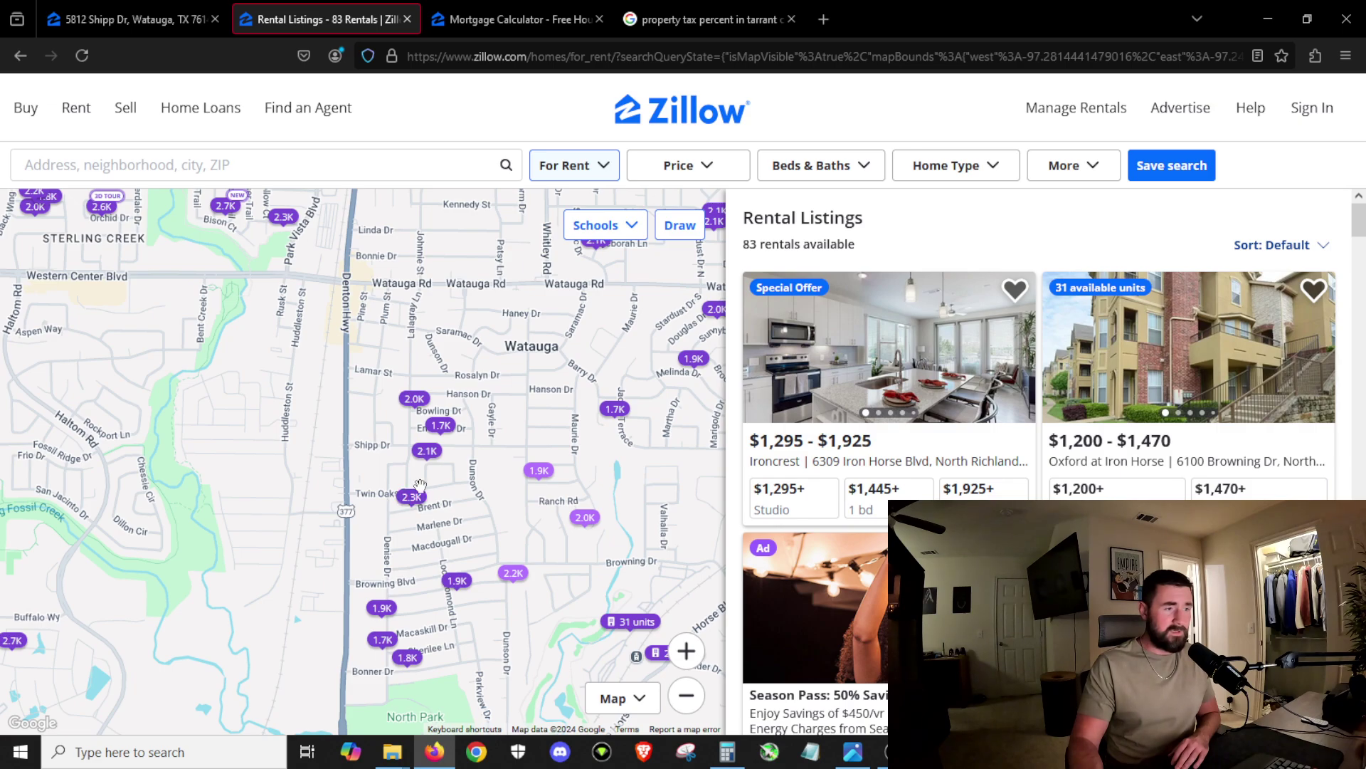
pyautogui.scroll(-2, 538, 545)
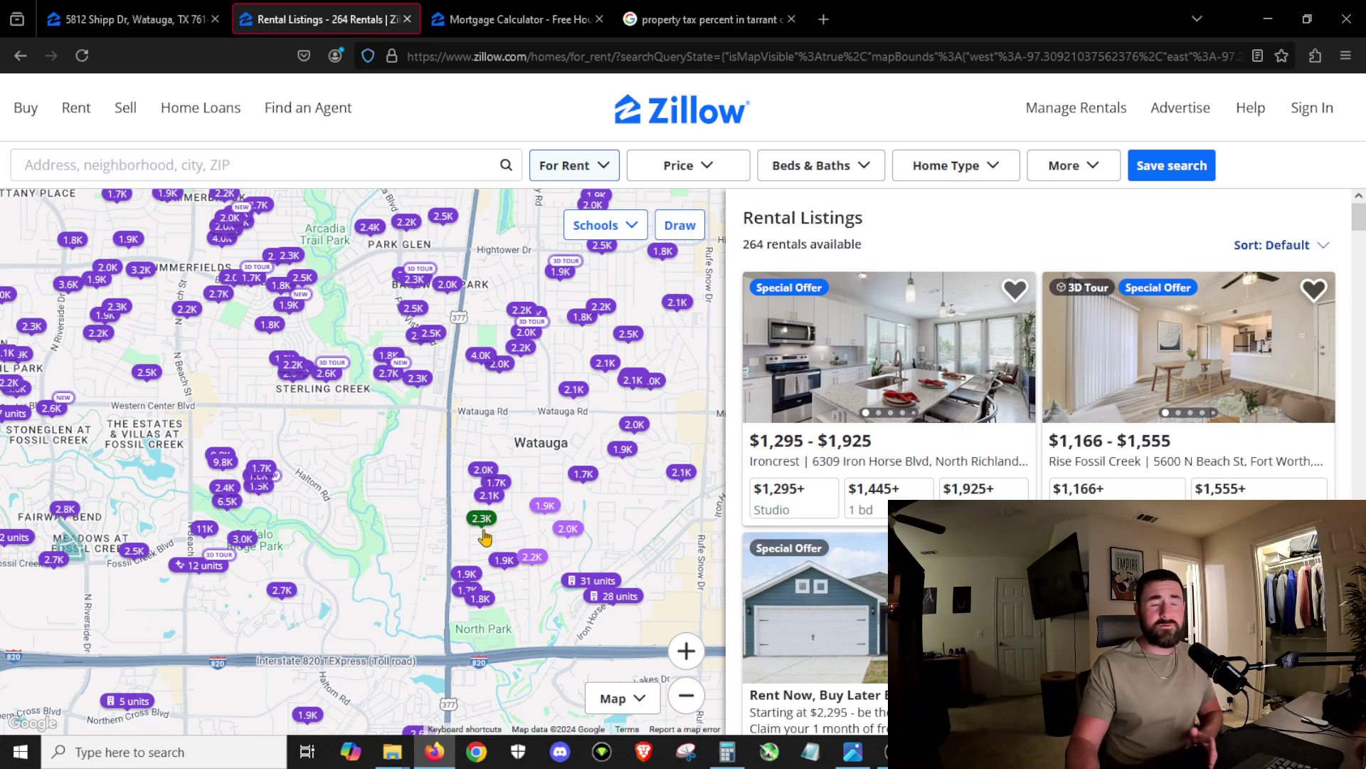
pyautogui.click(533, 556)
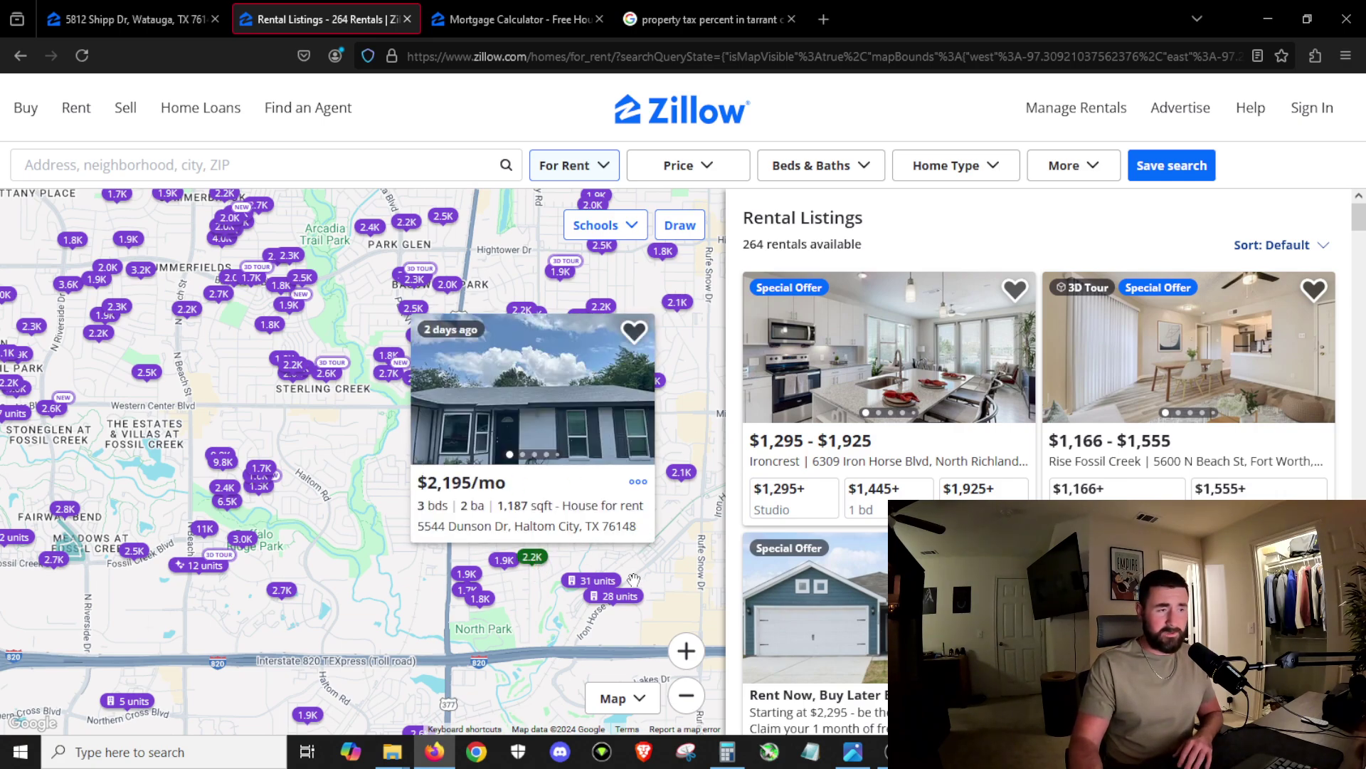
pyautogui.click(616, 557)
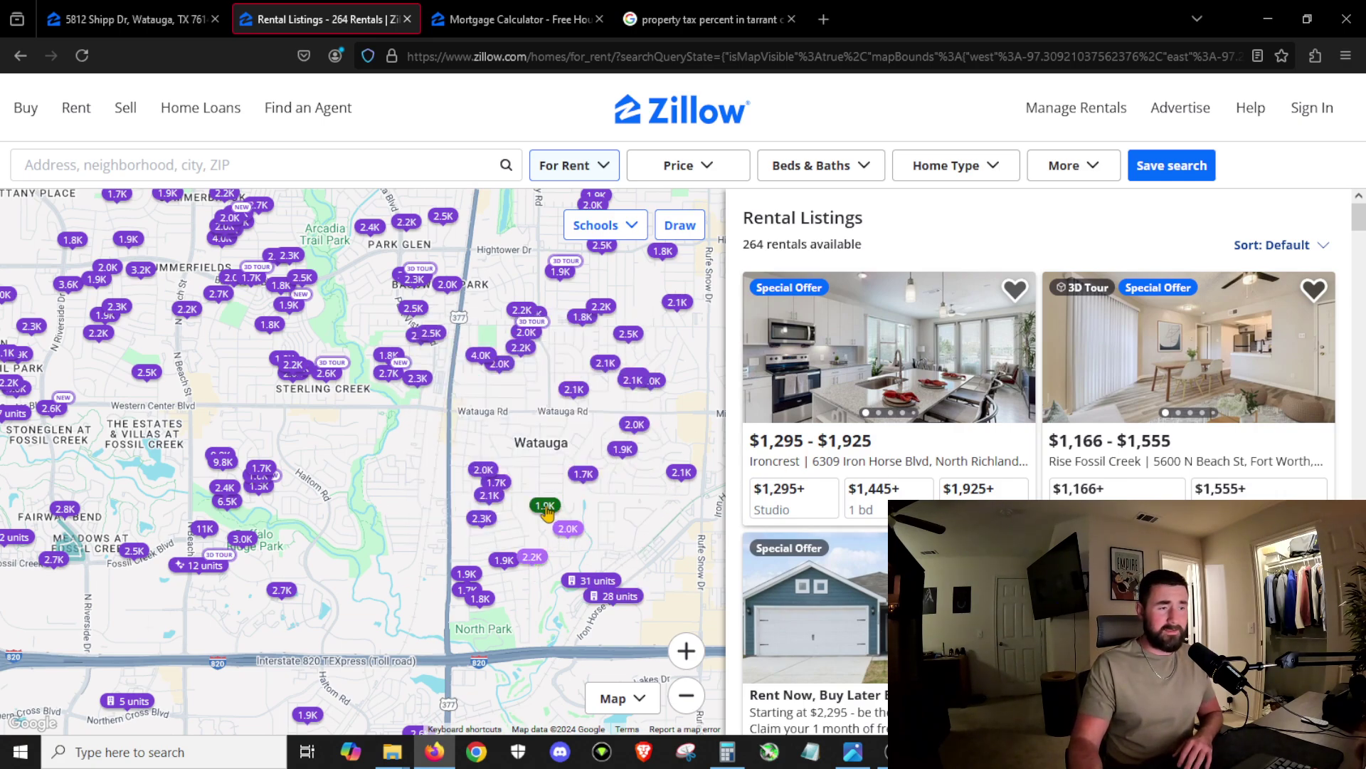
pyautogui.click(199, 19)
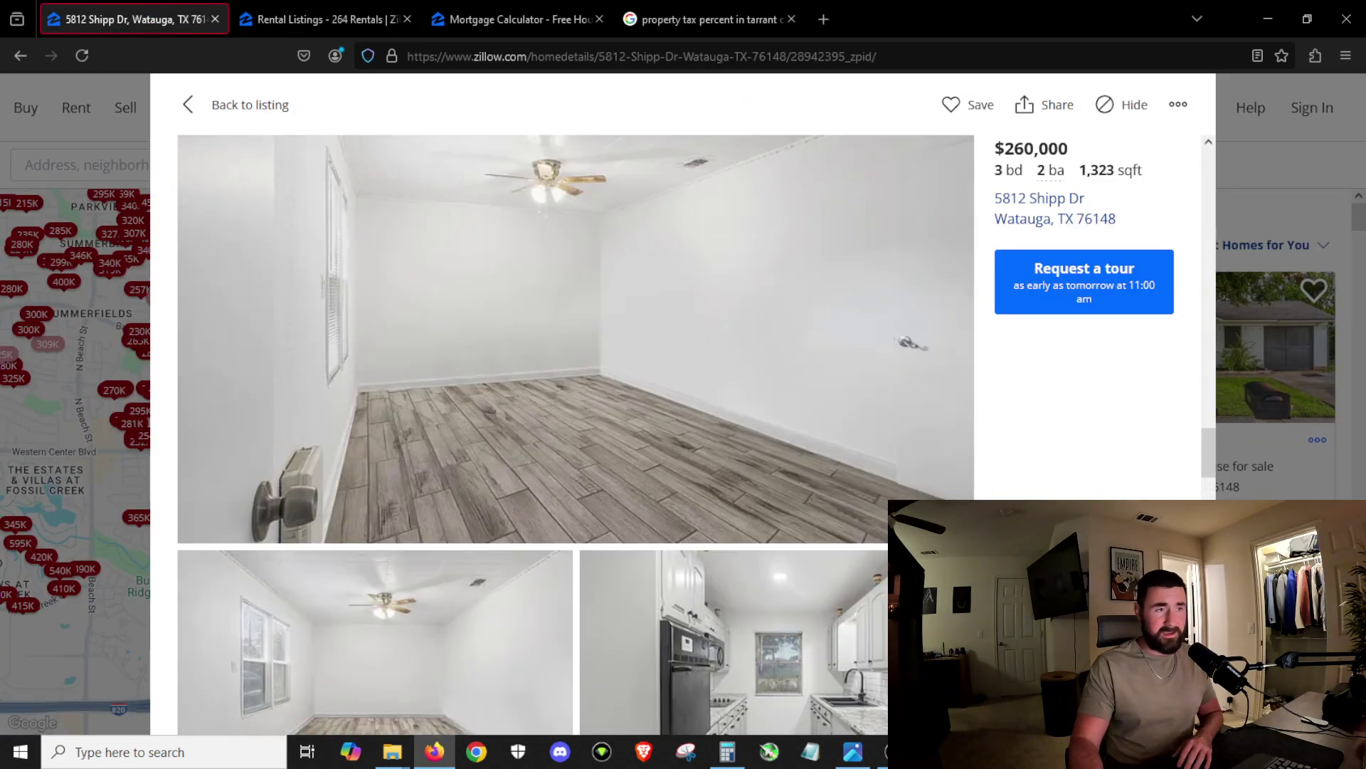
# Step: Bring up the mortgage calculator showing the $2,123 monthly payment for the $260,000 price
pyautogui.scroll(2, 585, 313)
pyautogui.click(530, 19)
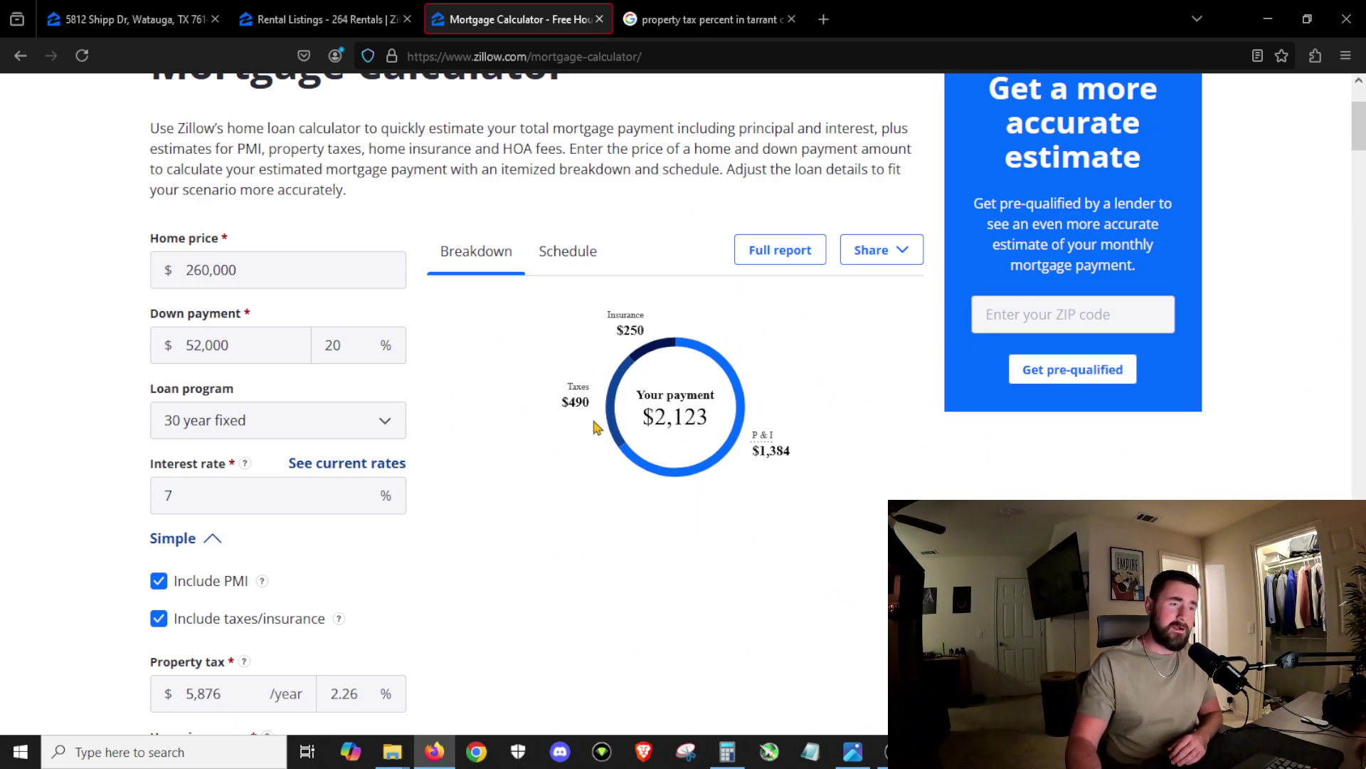
# Step: Scroll the mortgage calculator and select the property tax amount field
pyautogui.scroll(-1, 690, 427)
pyautogui.scroll(-3, 689, 427)
pyautogui.moveTo(225, 434); pyautogui.dragTo(183, 438)
pyautogui.click(231, 442)
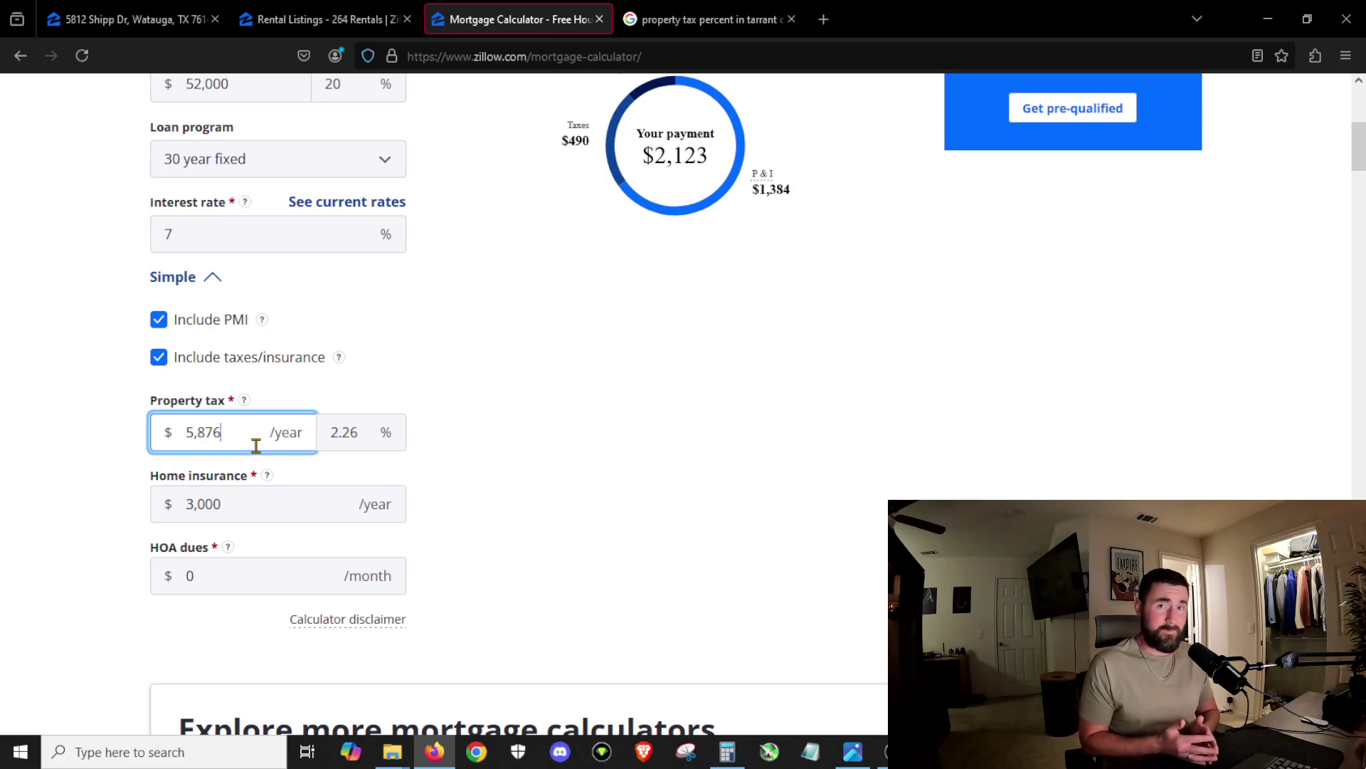
pyautogui.scroll(3, 607, 235)
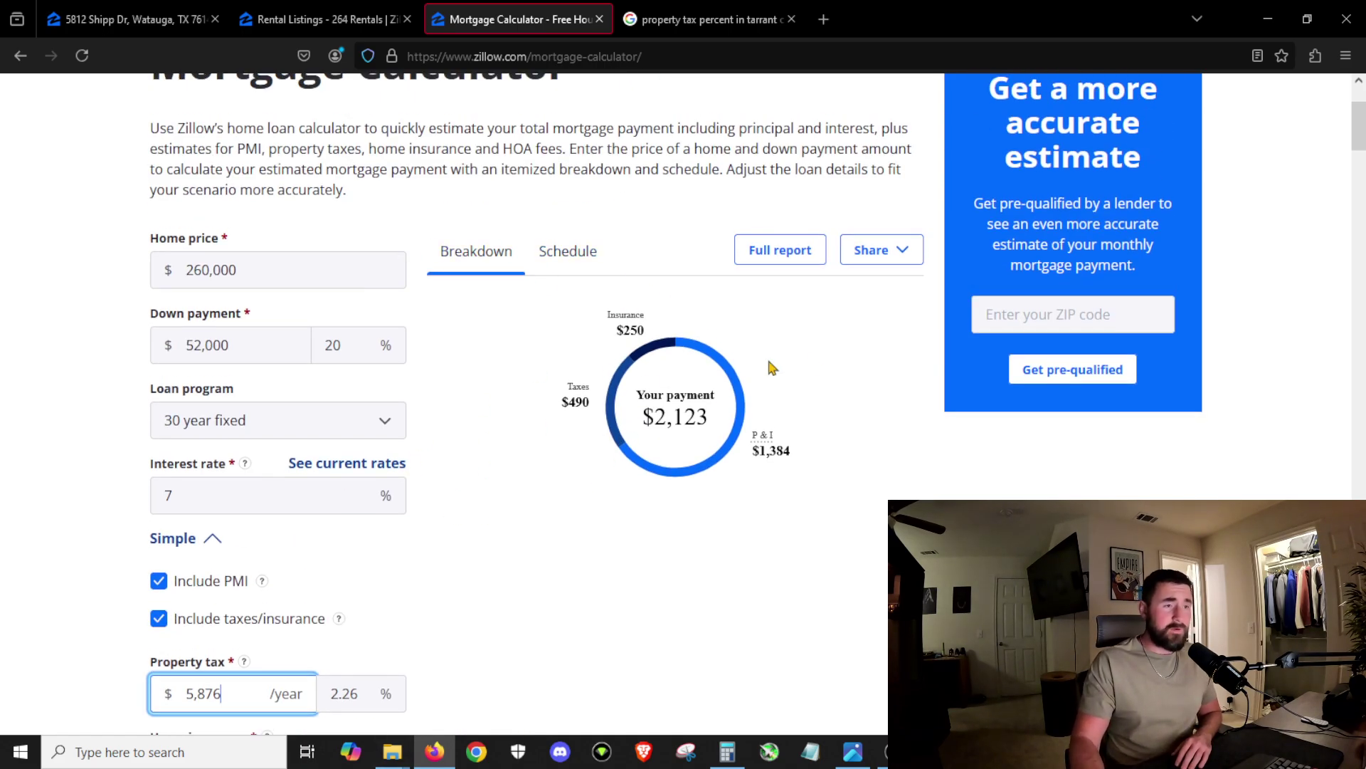
pyautogui.scroll(-2, 715, 374)
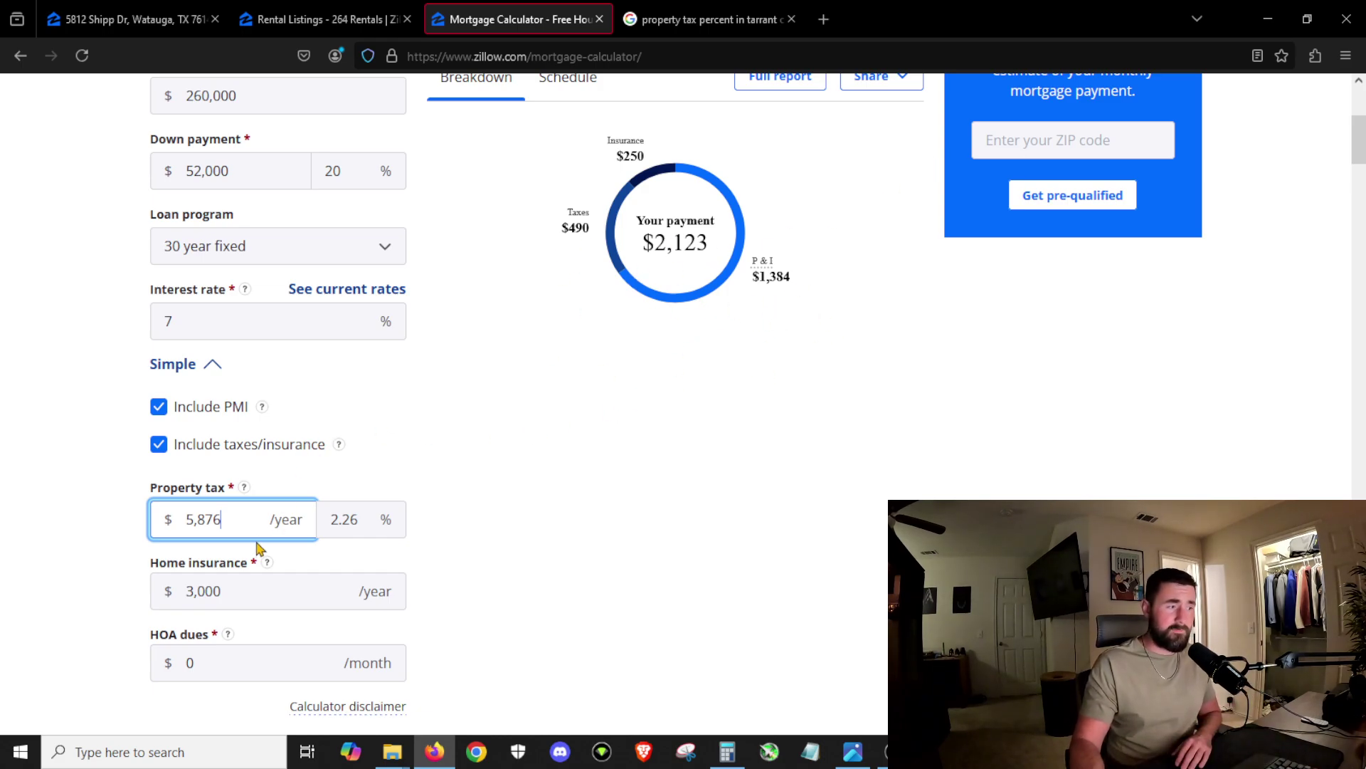
pyautogui.scroll(-1, 259, 567)
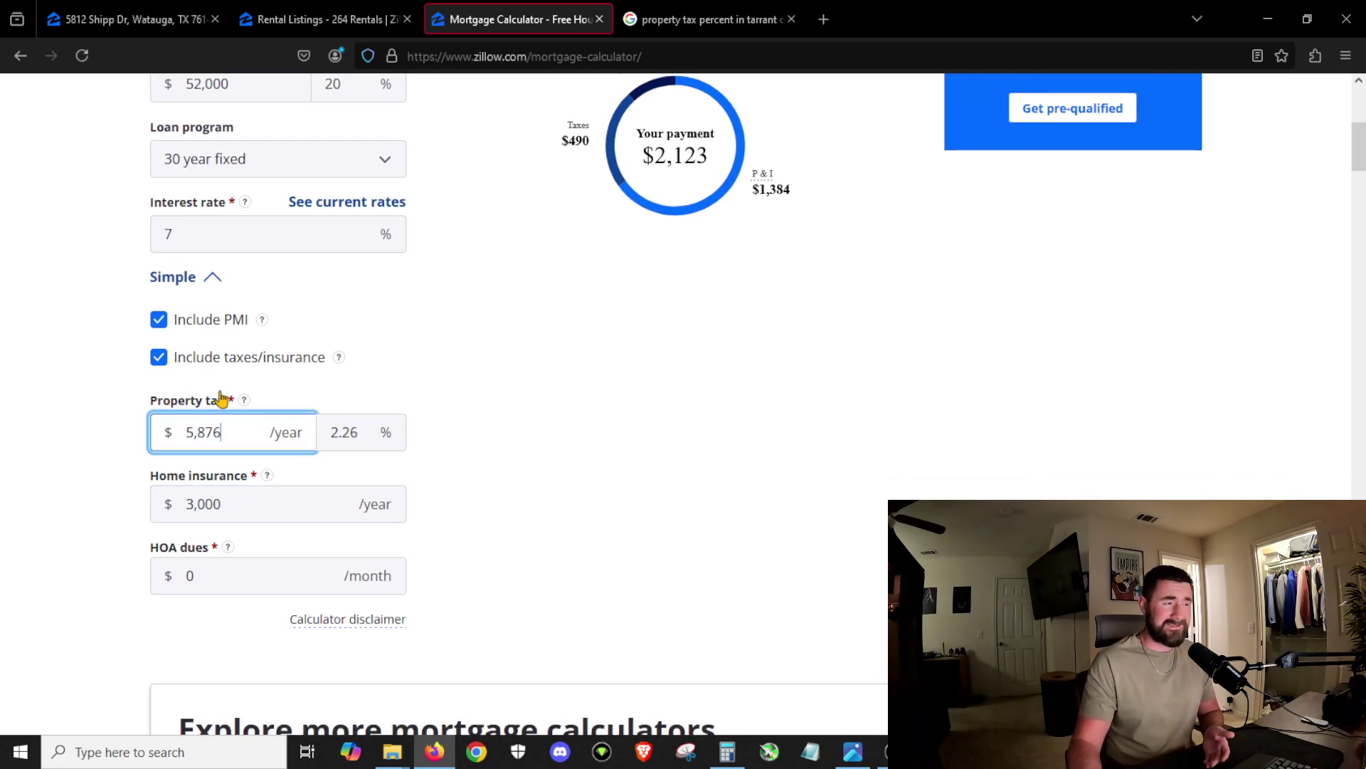
pyautogui.scroll(2, 318, 396)
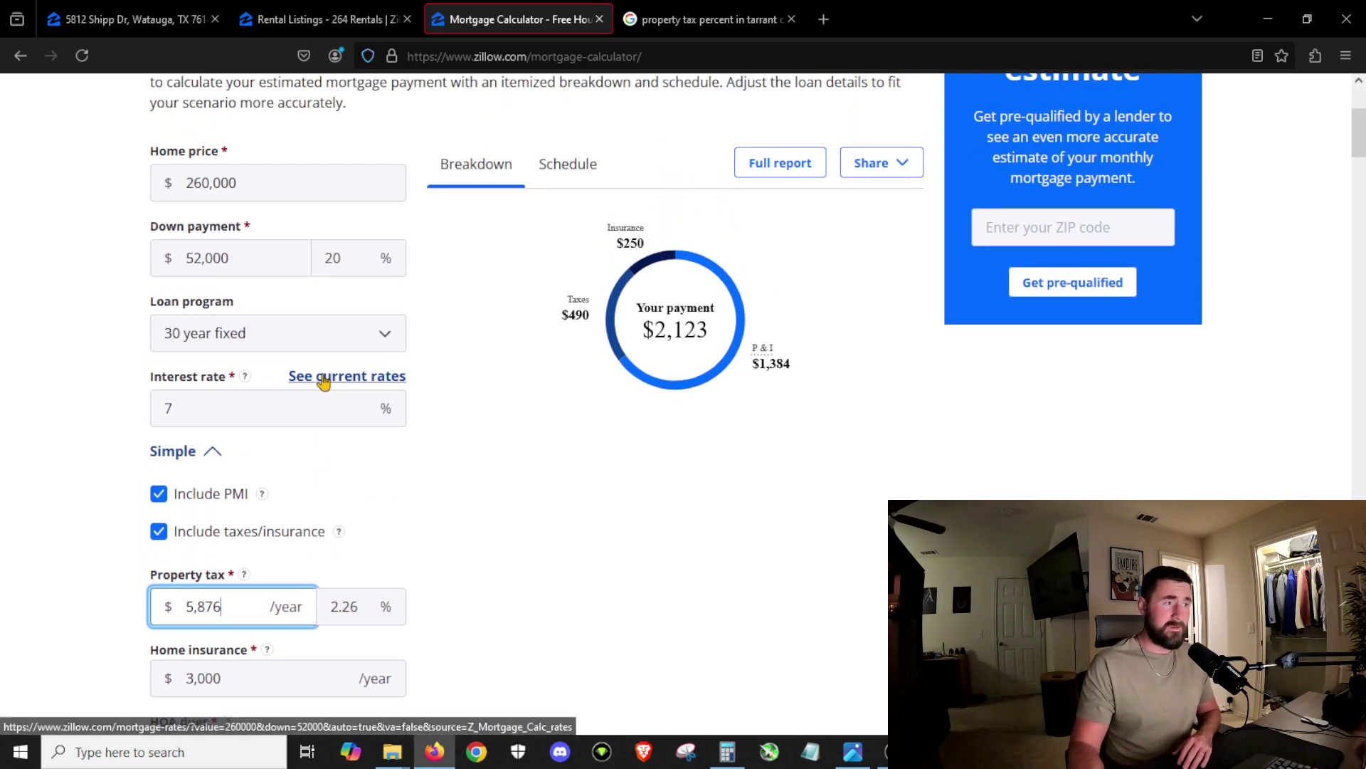
pyautogui.scroll(-3, 321, 387)
pyautogui.scroll(1, 322, 393)
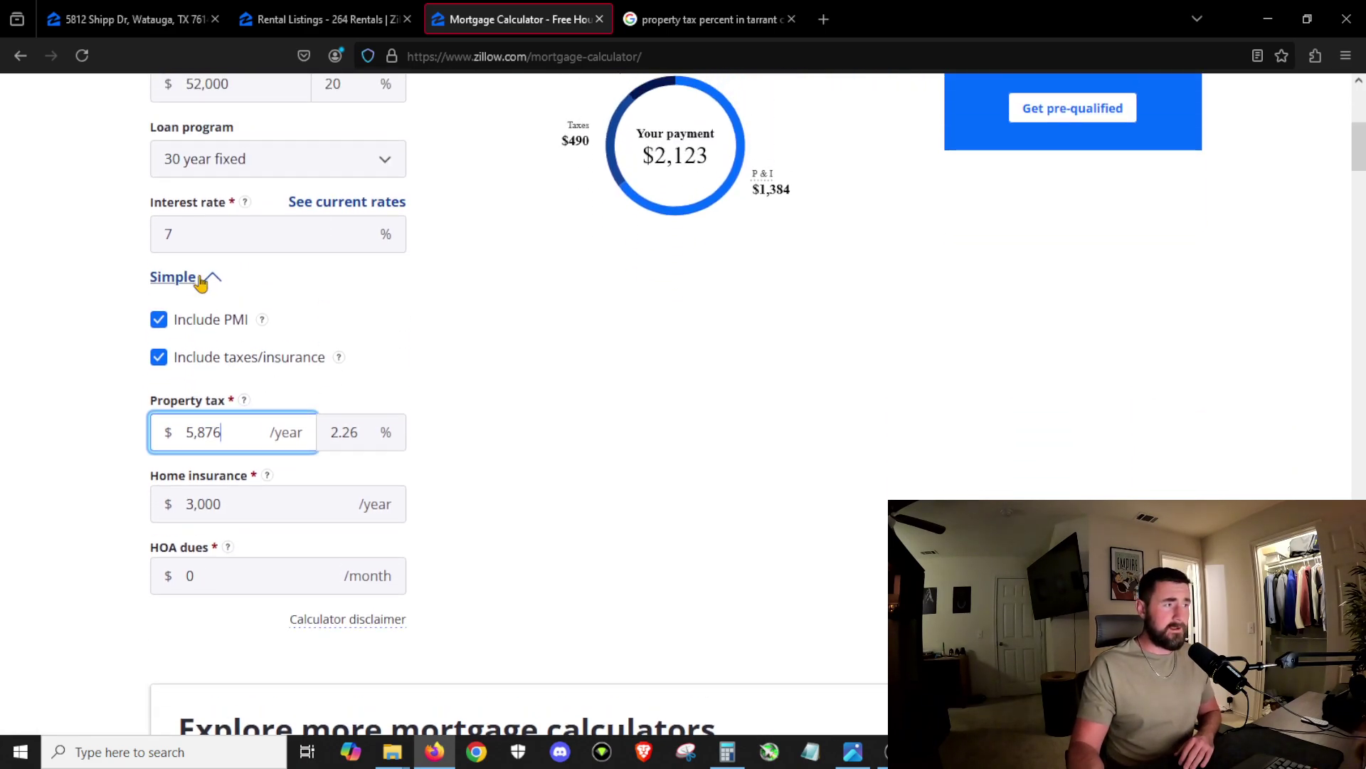
# Step: Collapse and re-expand the advanced cost fields, focus Home insurance, then show the Rental Listings map
pyautogui.click(199, 285)
pyautogui.scroll(1, 334, 306)
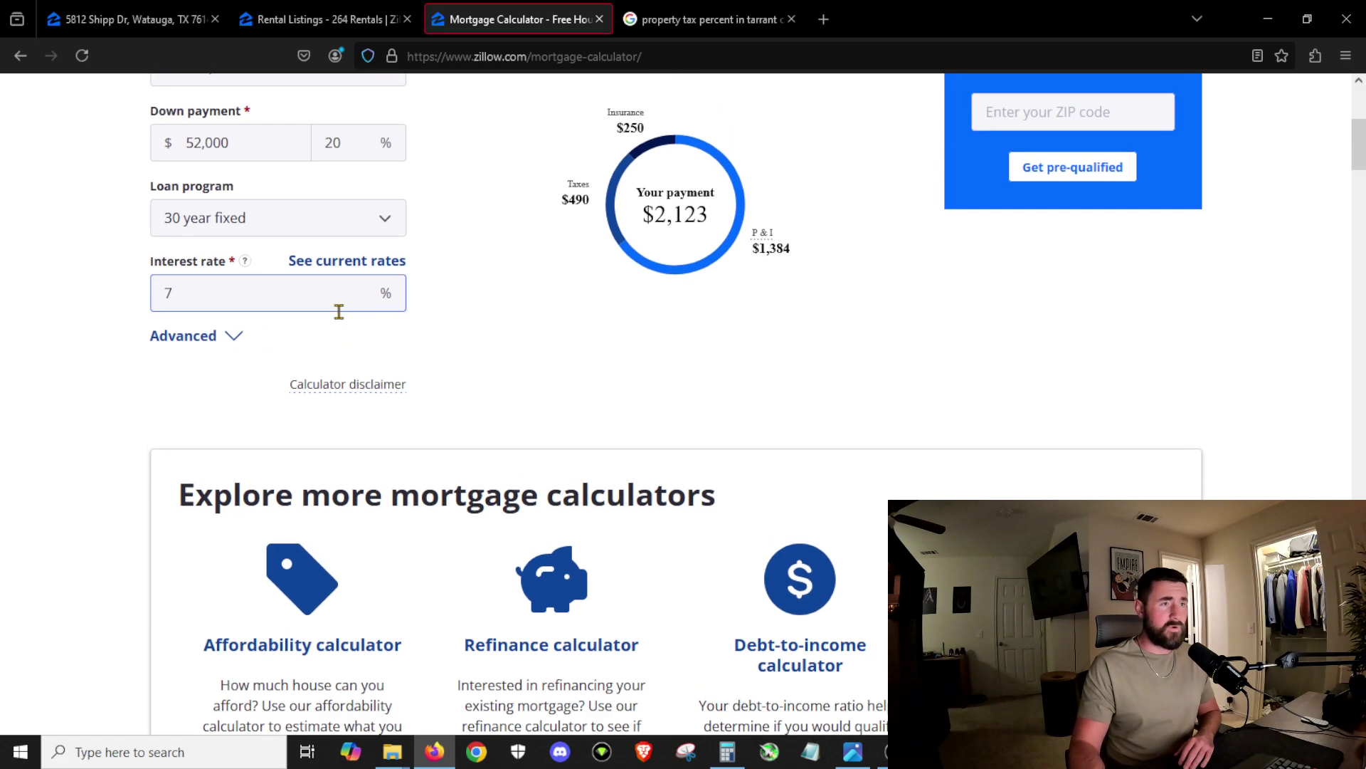
pyautogui.click(202, 367)
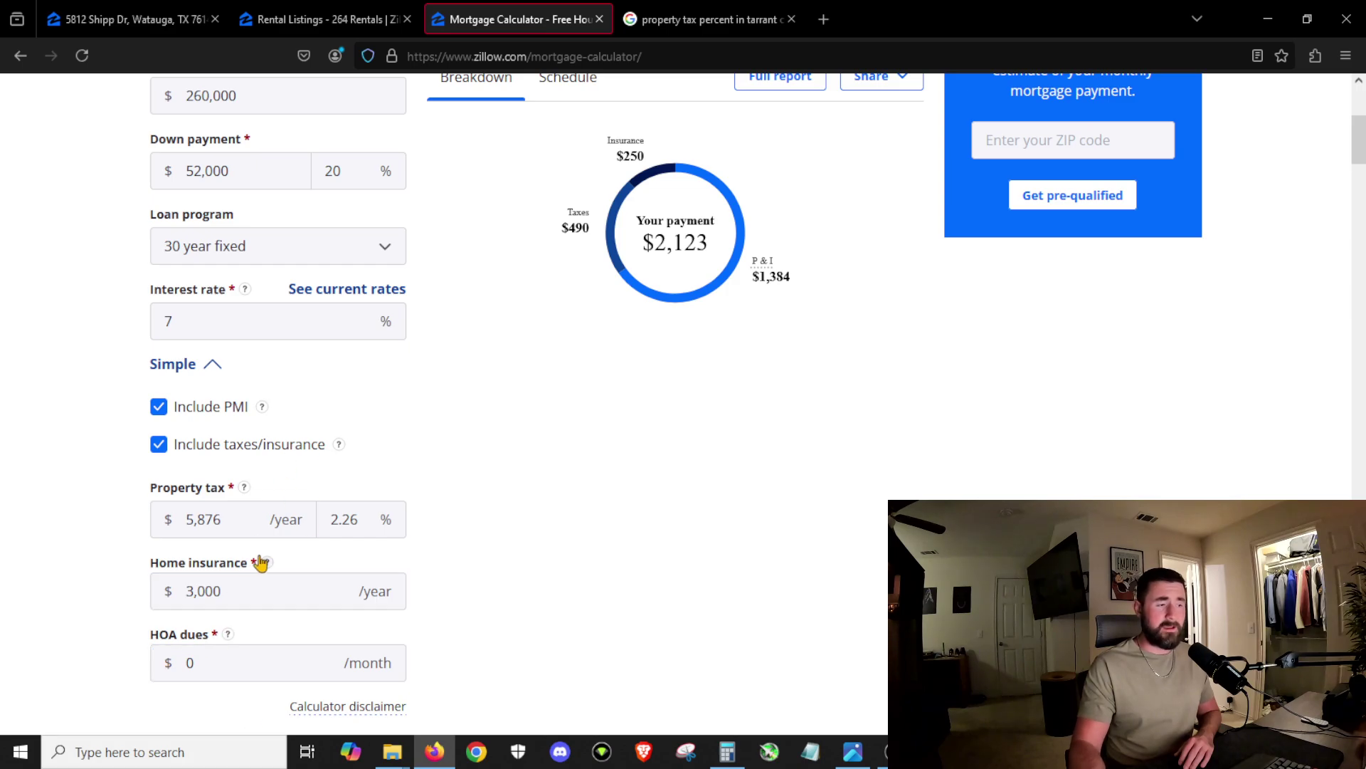
pyautogui.click(189, 363)
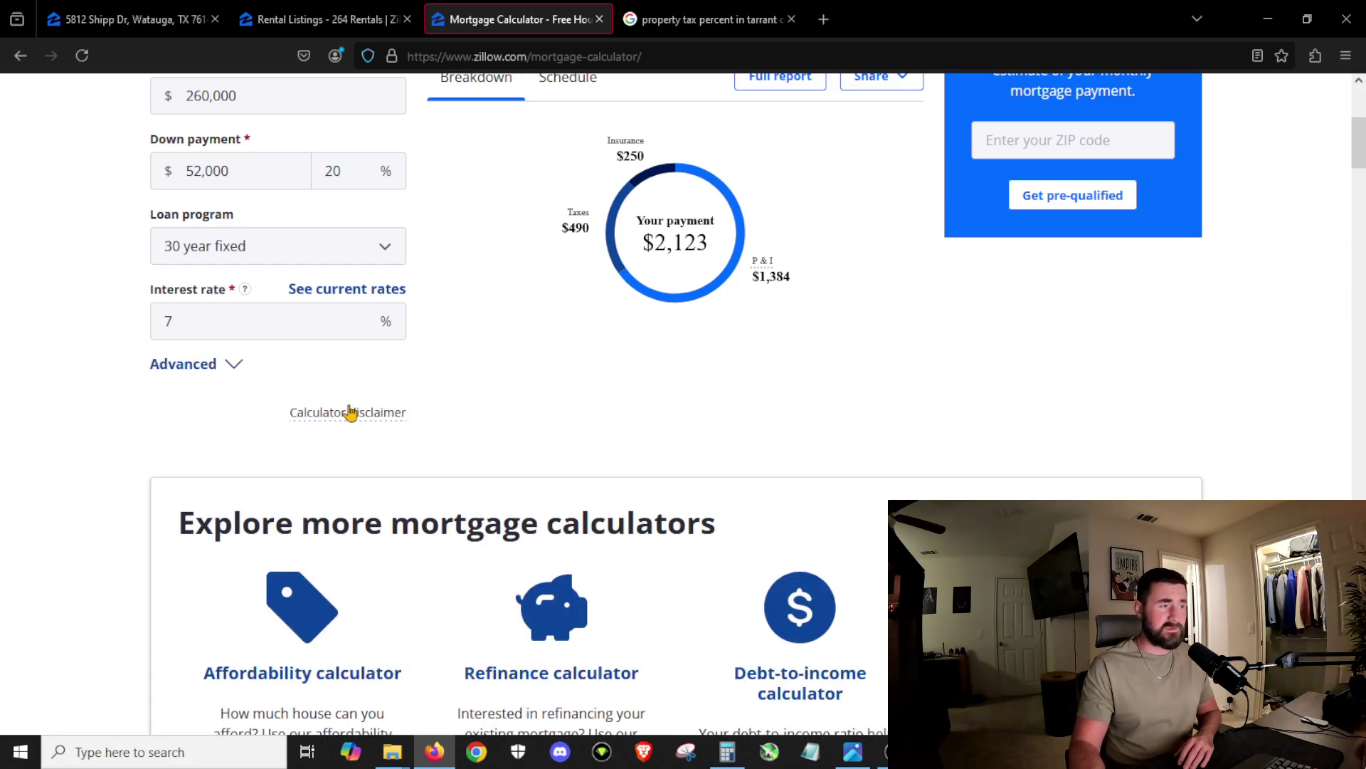
pyautogui.scroll(2, 1087, 143)
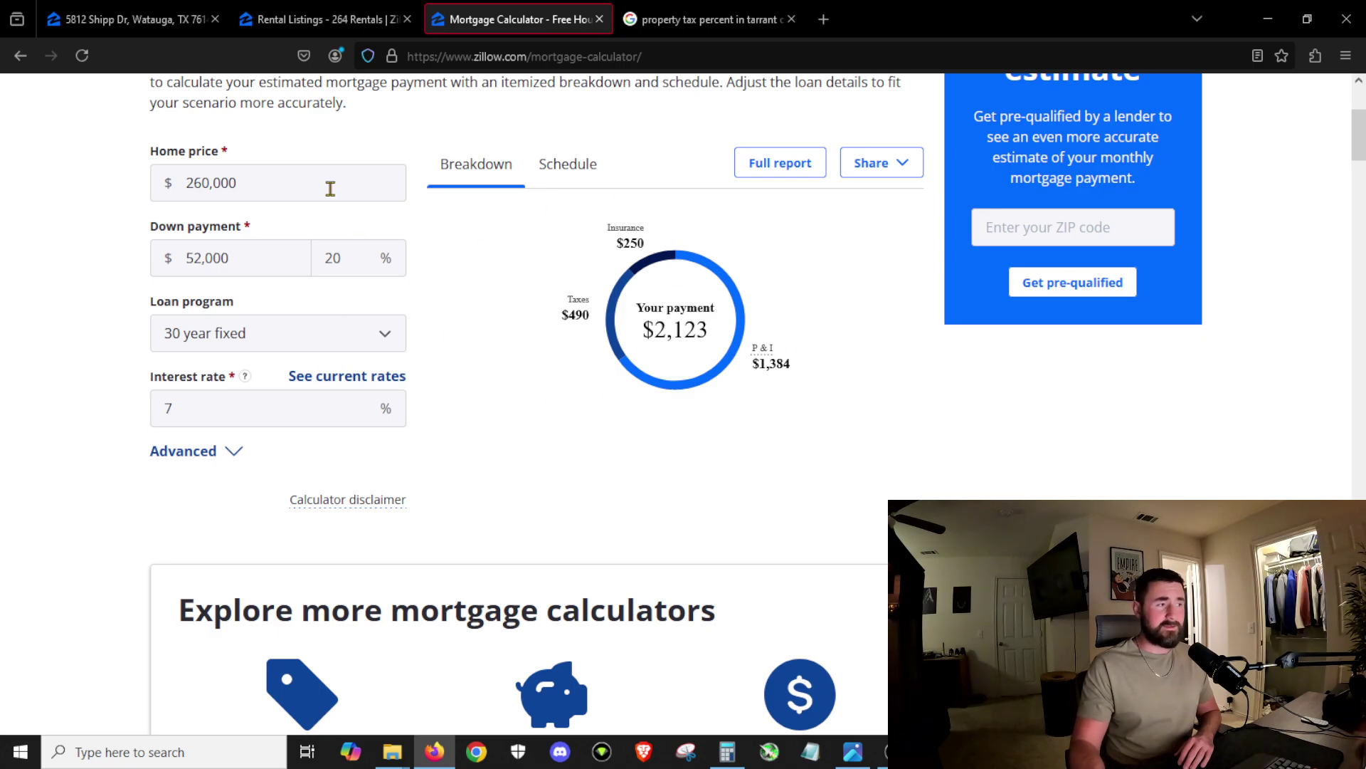
pyautogui.click(210, 455)
pyautogui.scroll(-2, 497, 530)
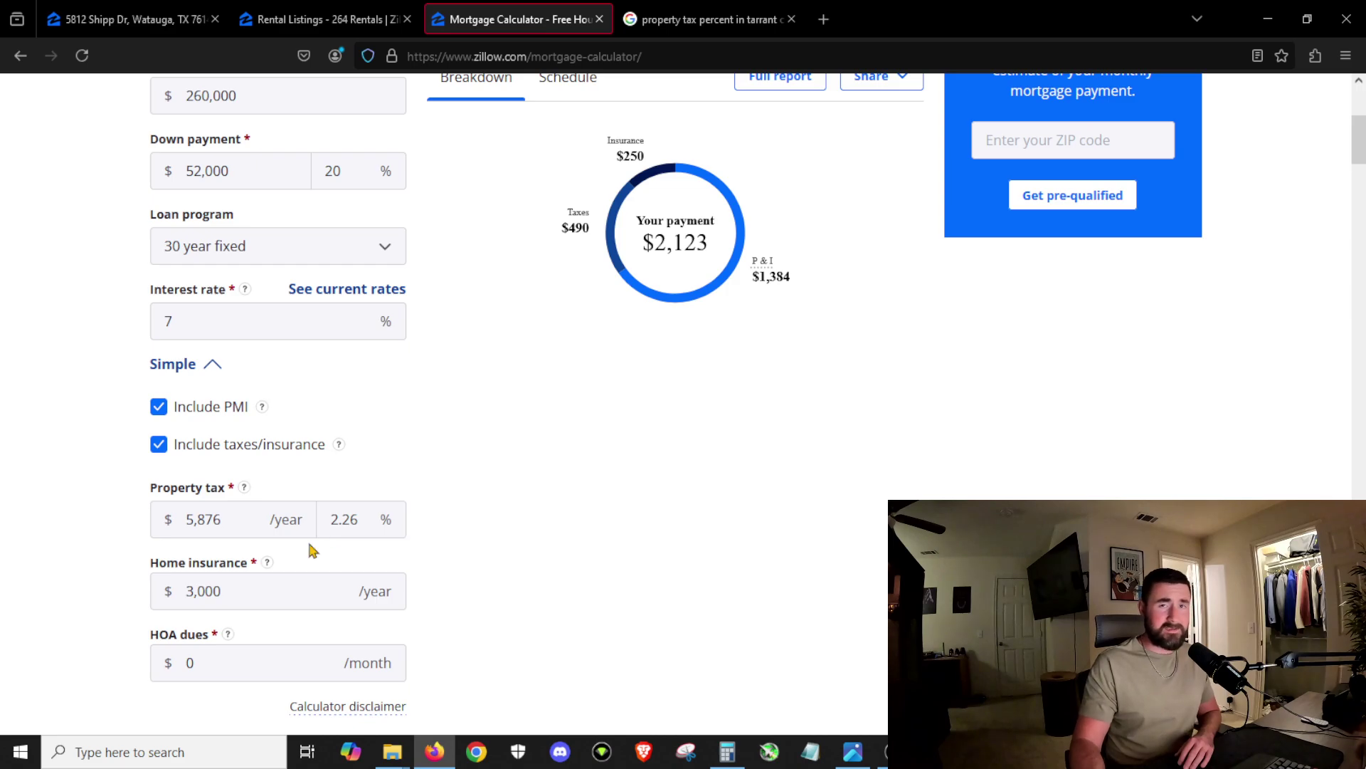
pyautogui.scroll(-4, 312, 549)
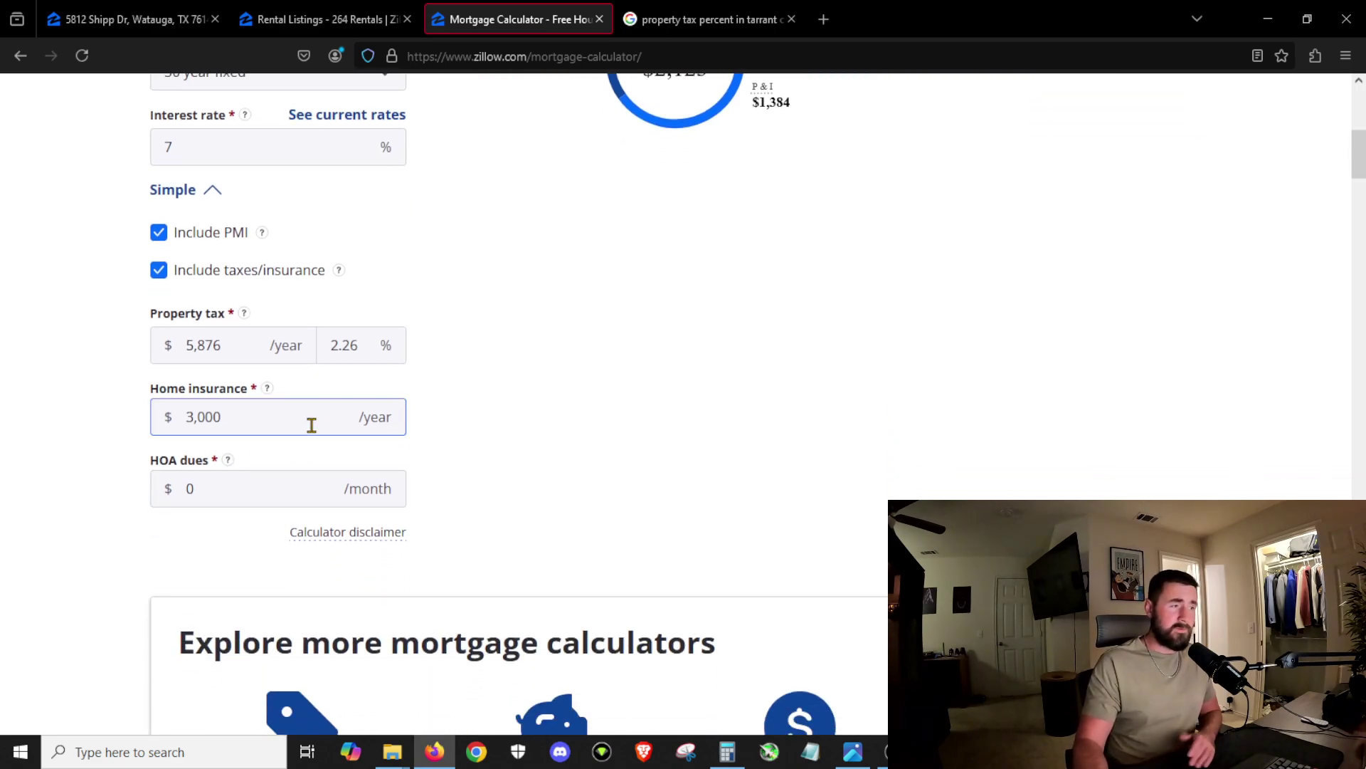
pyautogui.scroll(2, 308, 424)
pyautogui.click(247, 513)
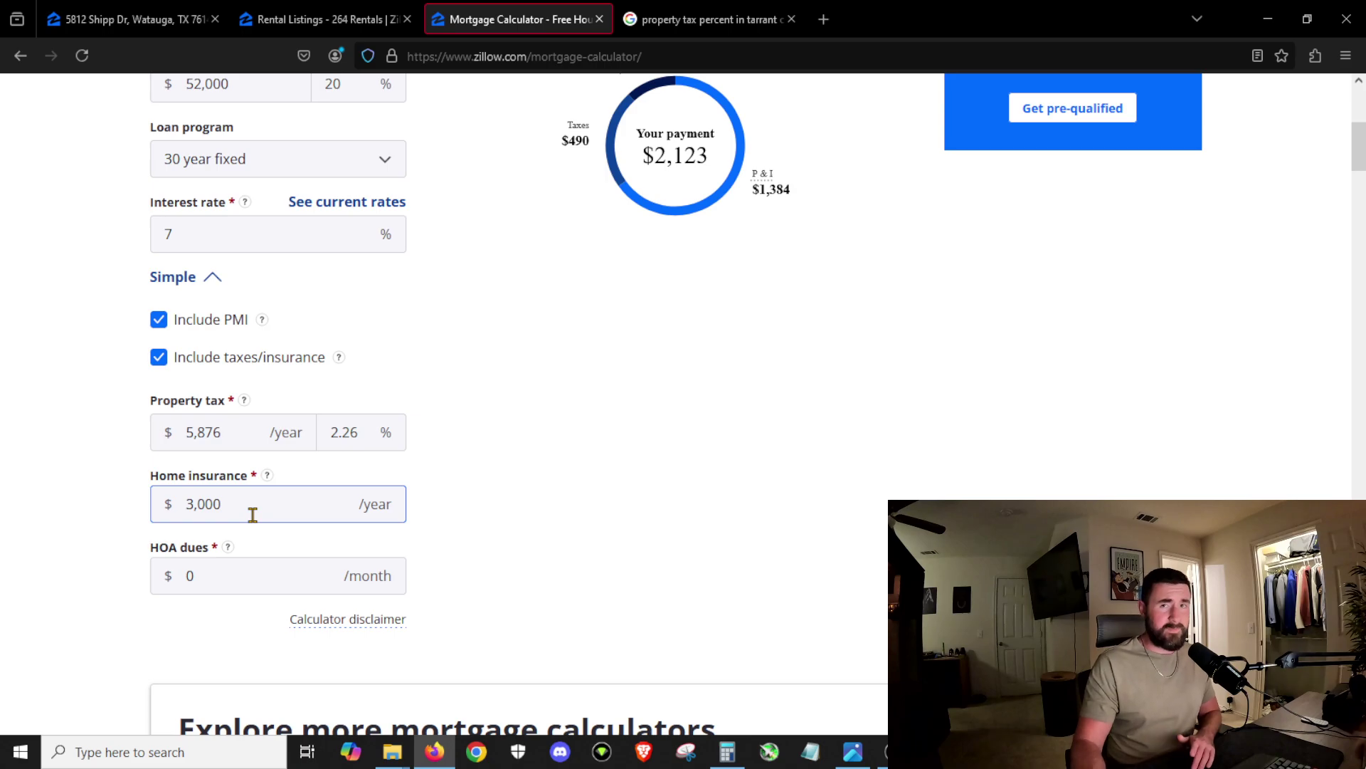
pyautogui.click(360, 17)
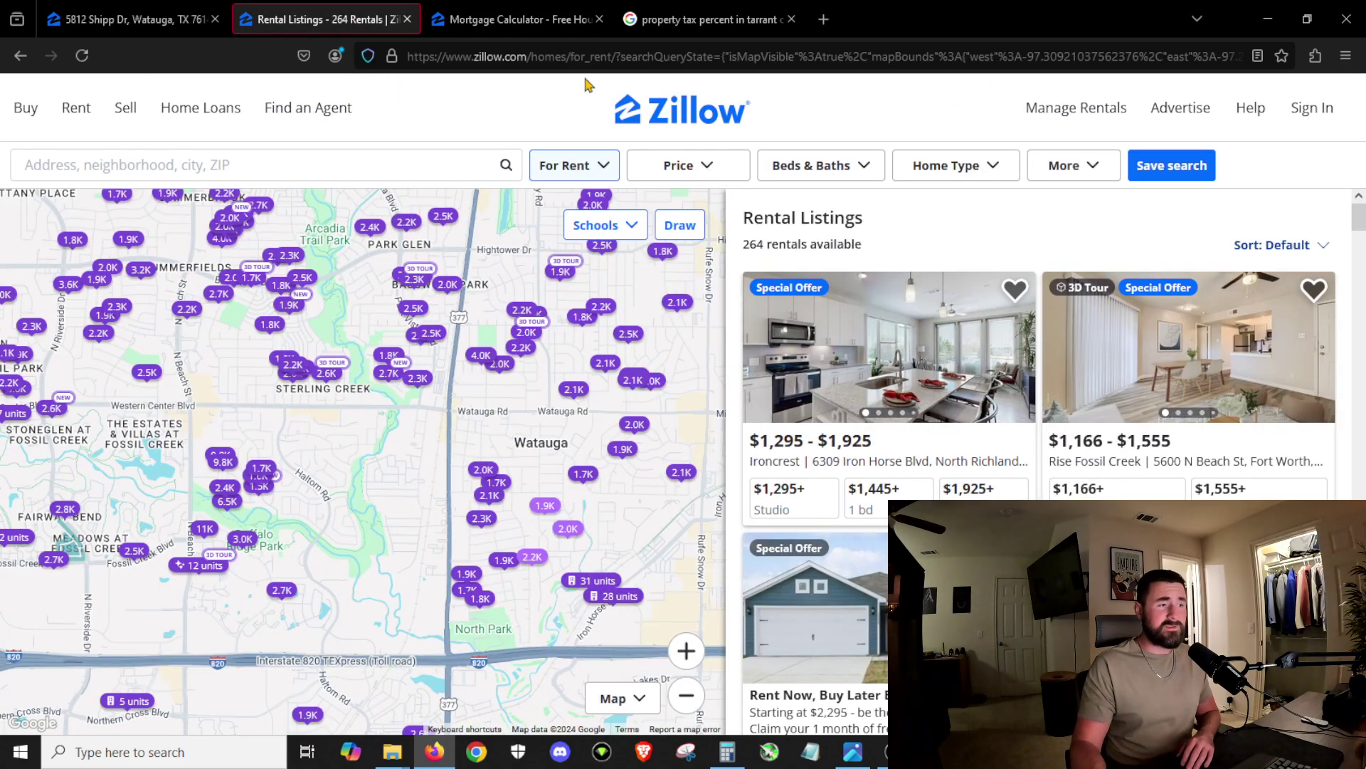
pyautogui.click(435, 10)
pyautogui.click(128, 19)
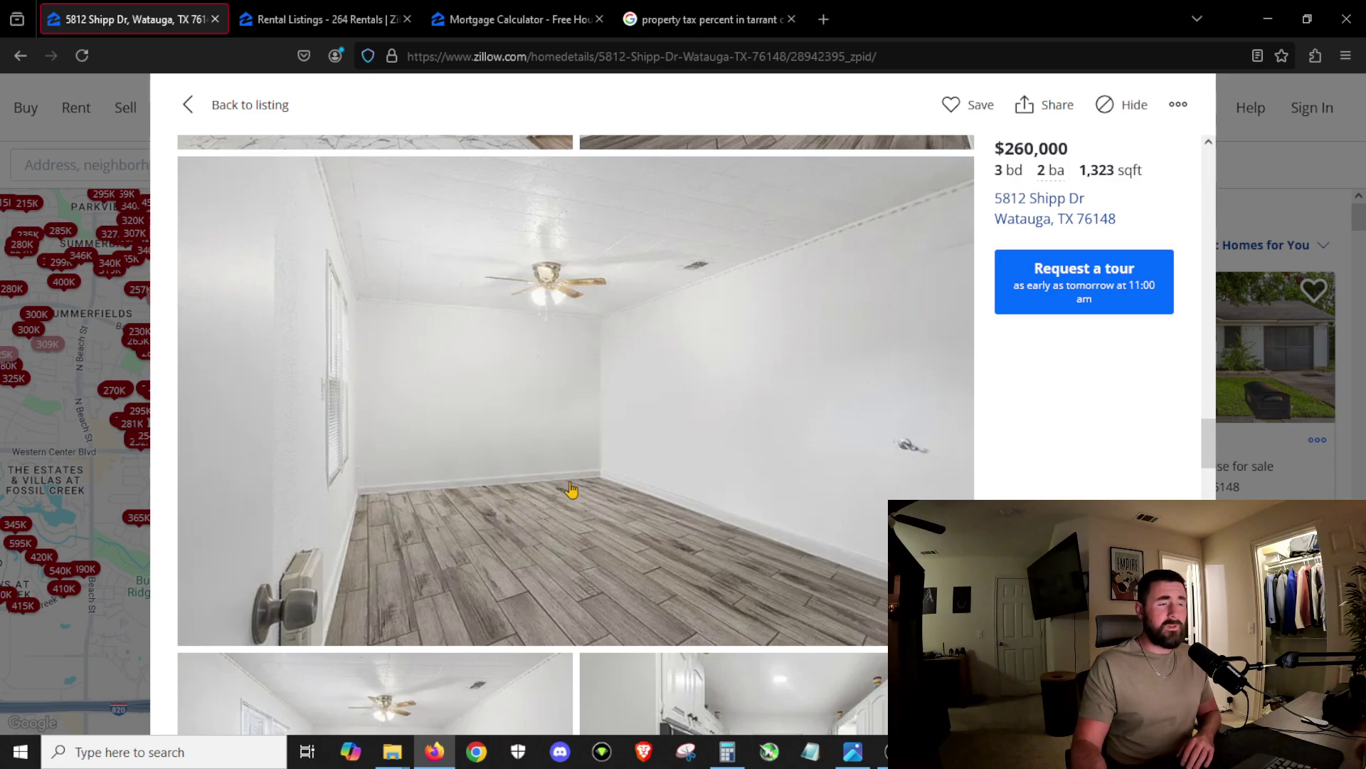
pyautogui.scroll(15, 569, 486)
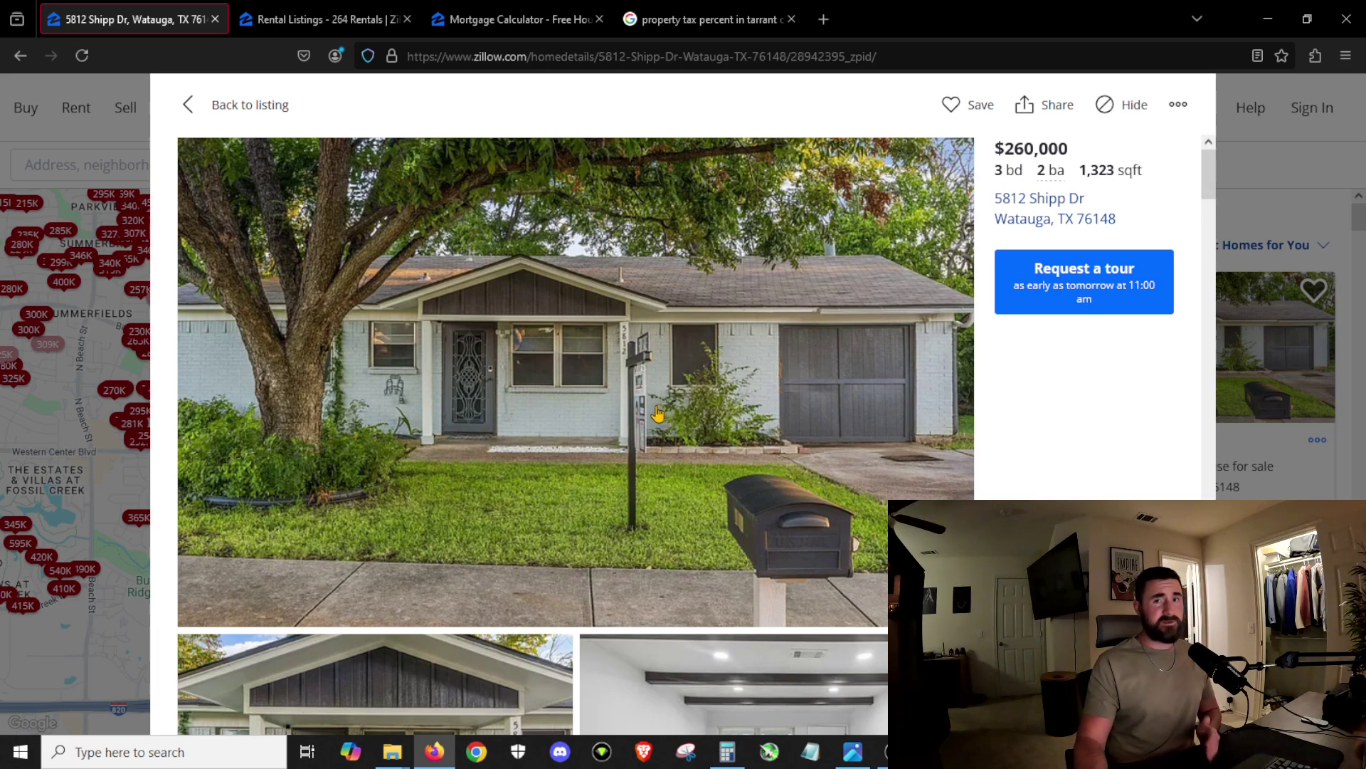
pyautogui.click(531, 26)
pyautogui.scroll(5, 813, 385)
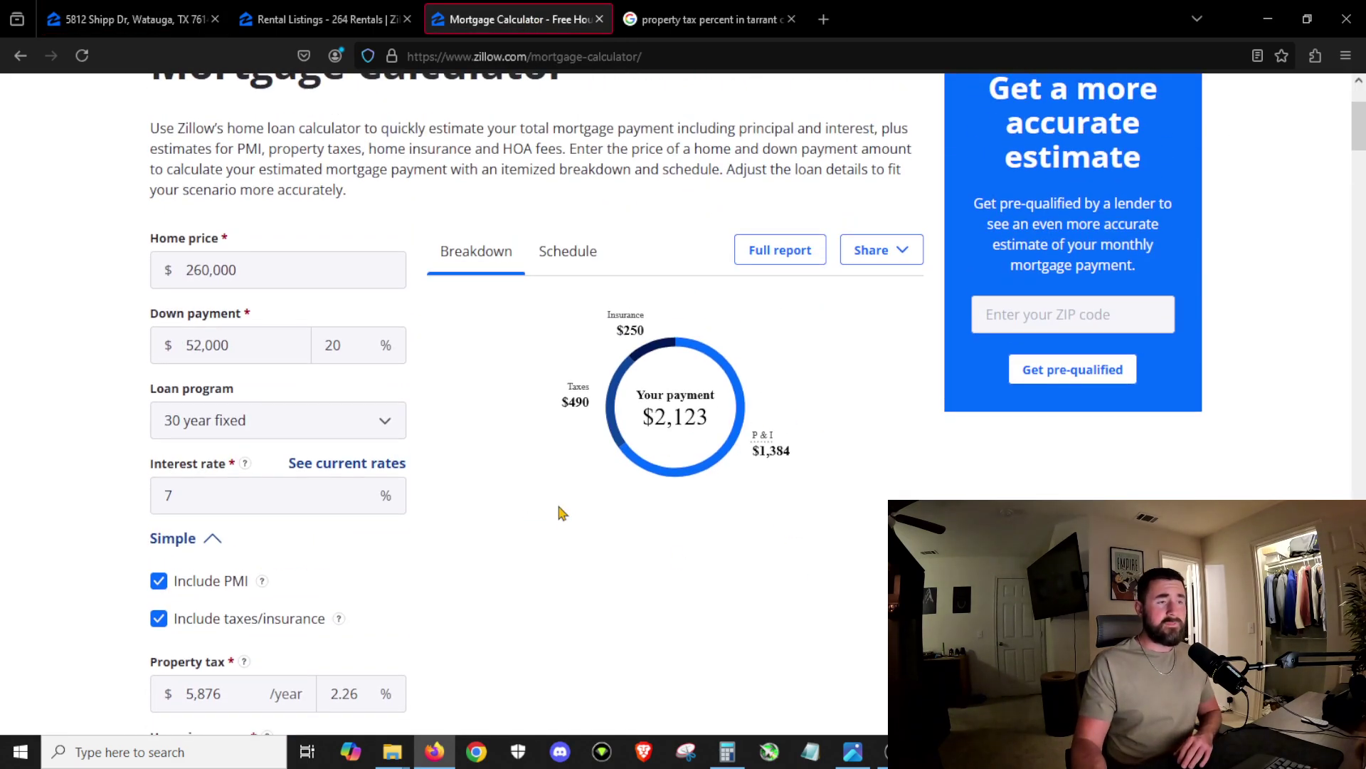
pyautogui.click(127, 12)
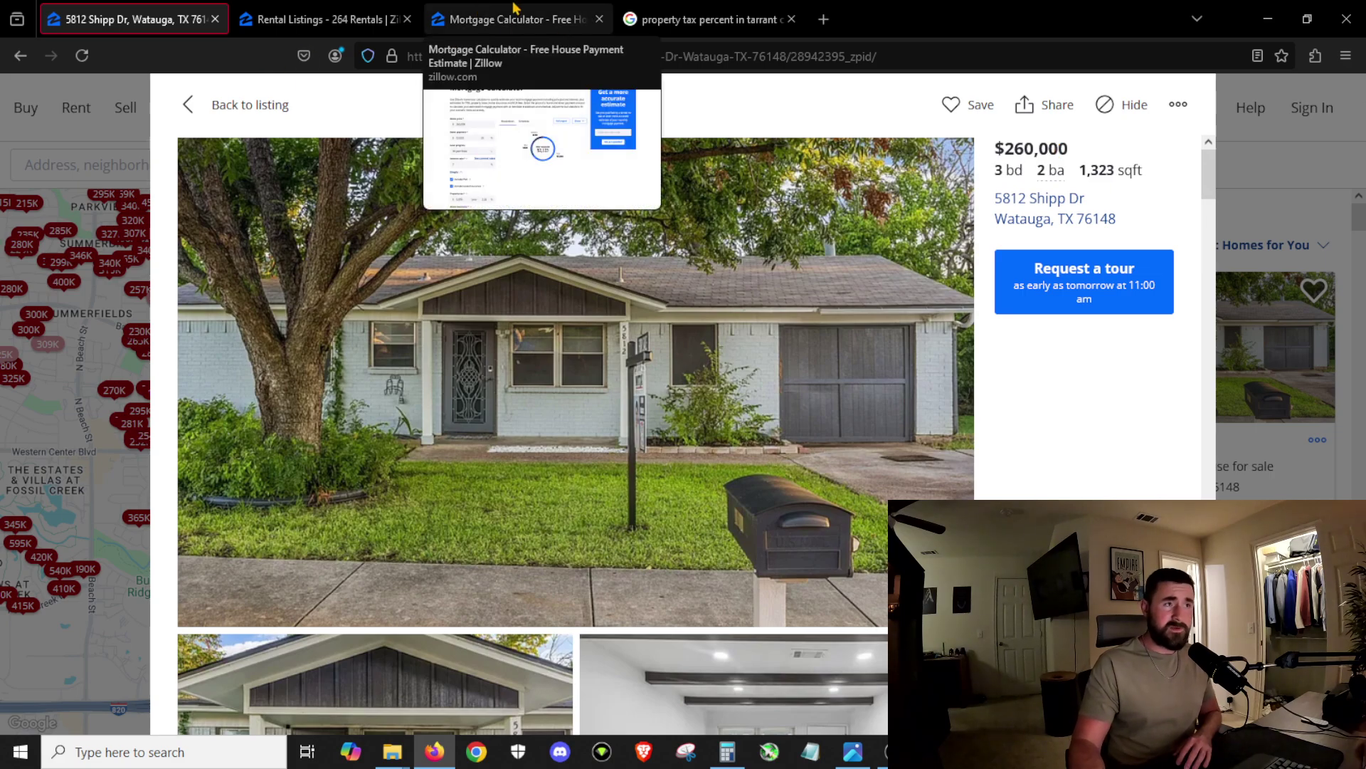
pyautogui.click(480, 29)
# Step: Change the calculator's home price from 260,000 to 250,000
pyautogui.click(200, 269)
pyautogui.press('BackSpace')
pyautogui.write('50,000')
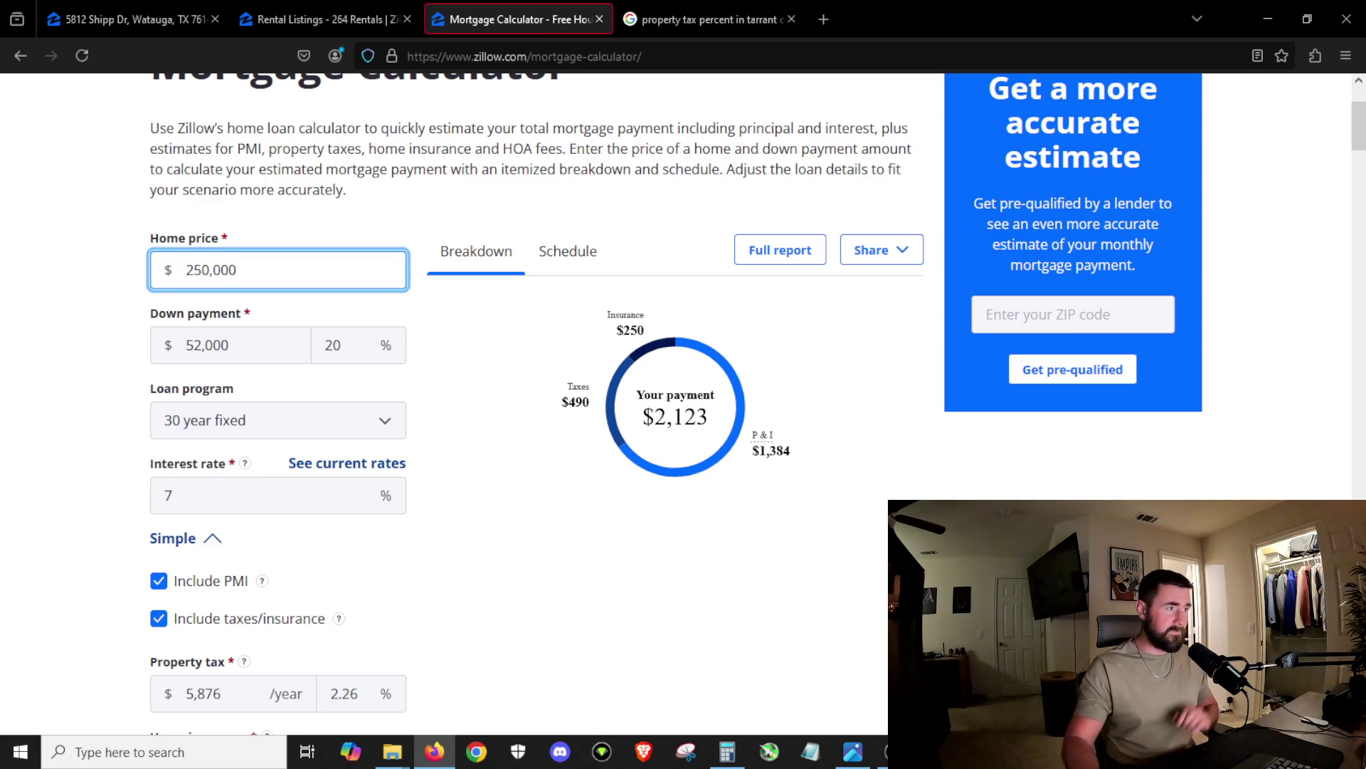
pyautogui.press('Tab')
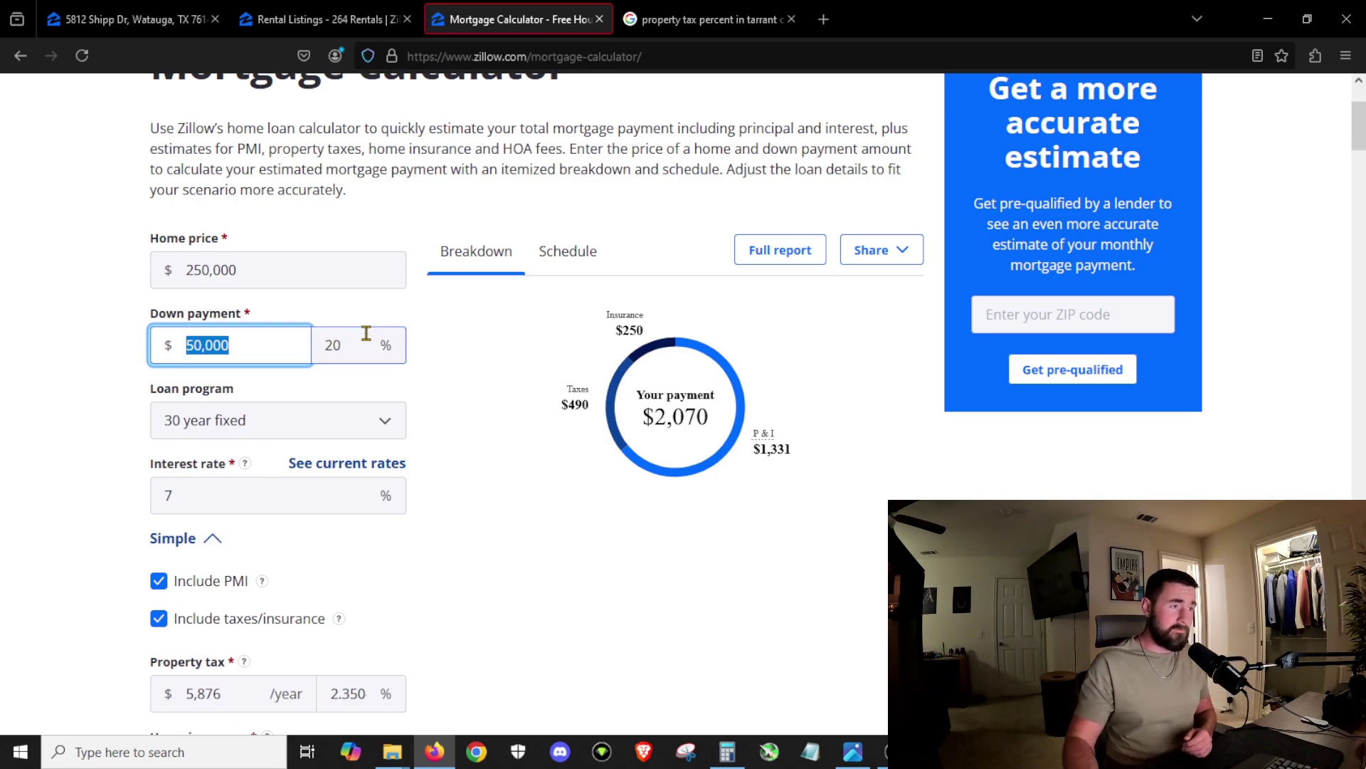
# Step: Try a 3% down payment, then set it back to 20% for a $2,070 payment
pyautogui.press('Tab')
pyautogui.write('3')
pyautogui.press('Tab')
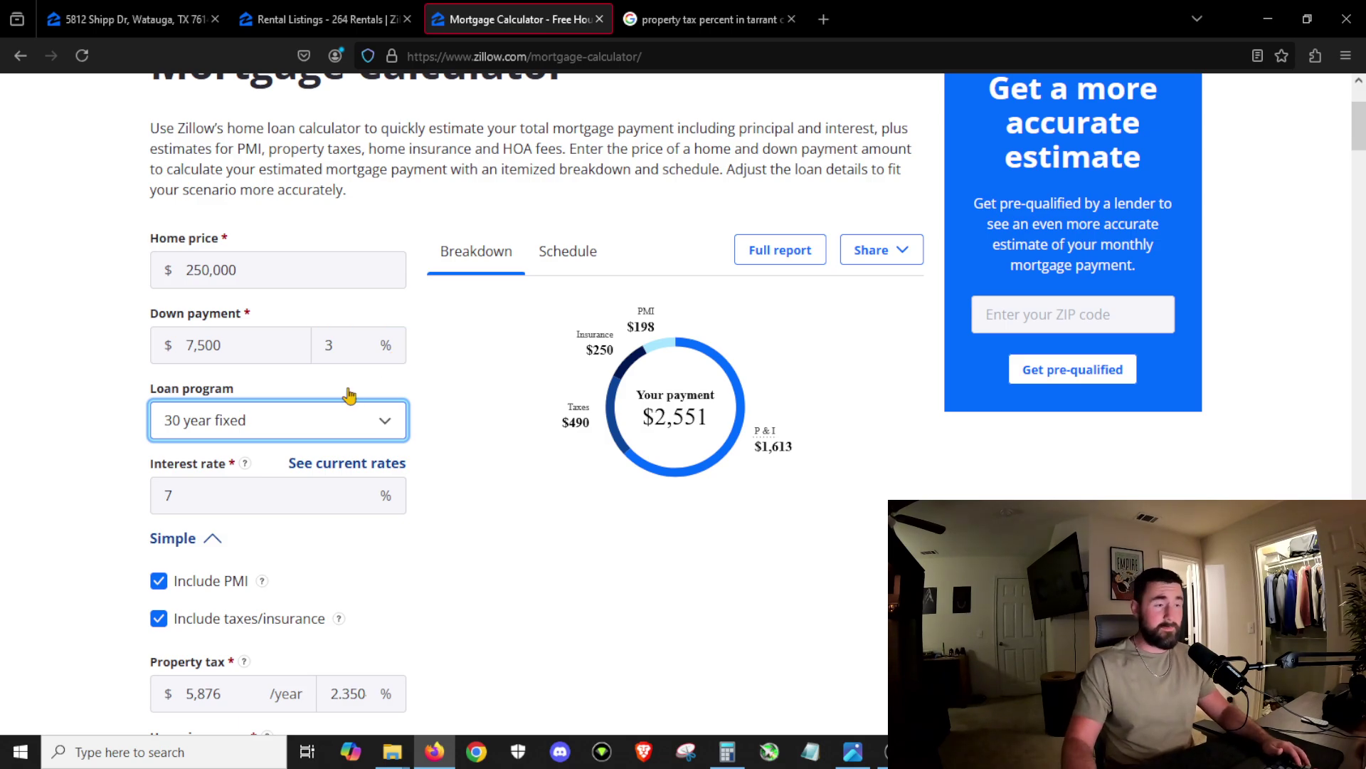
pyautogui.doubleClick(327, 342)
pyautogui.write('20')
pyautogui.press('Tab')
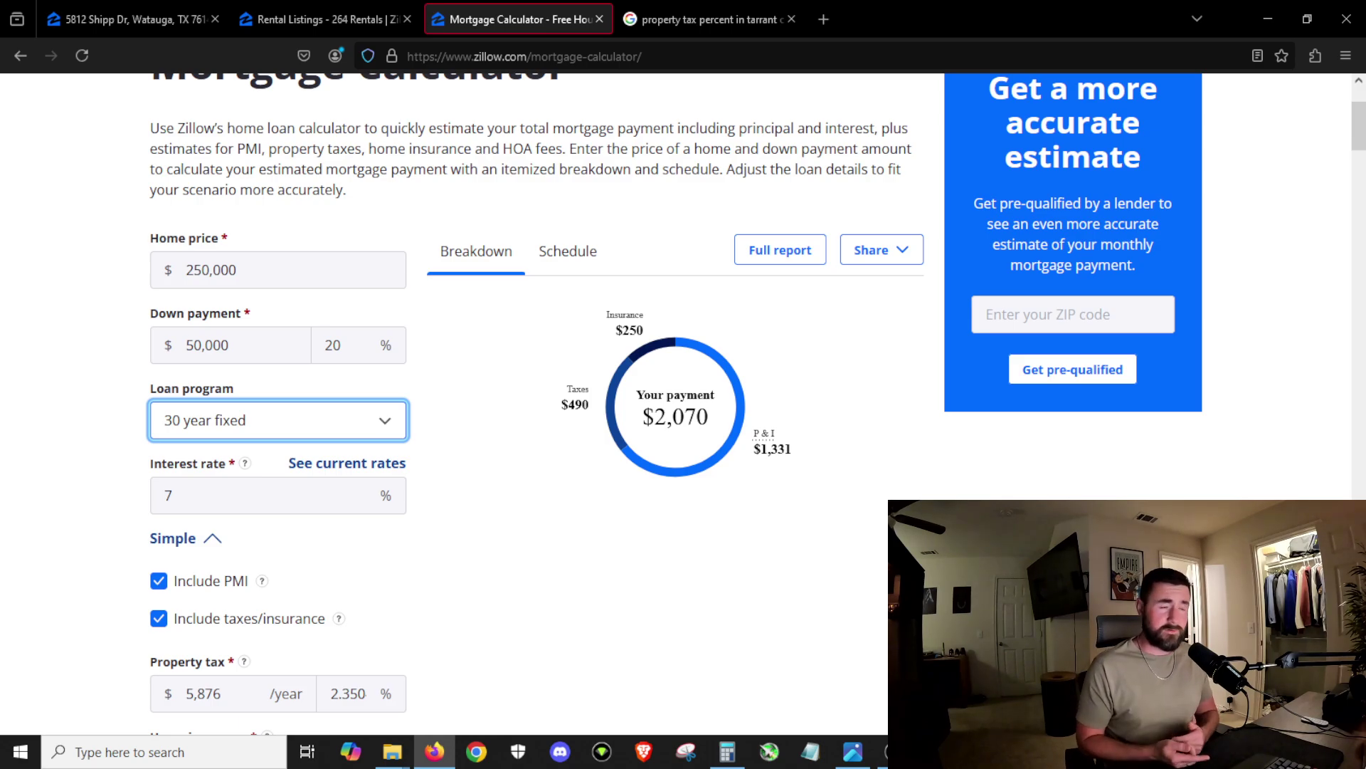
# Step: Glance at the Shipp Dr listing, then return to the calculator's Home price field
pyautogui.moveTo(302, 11)
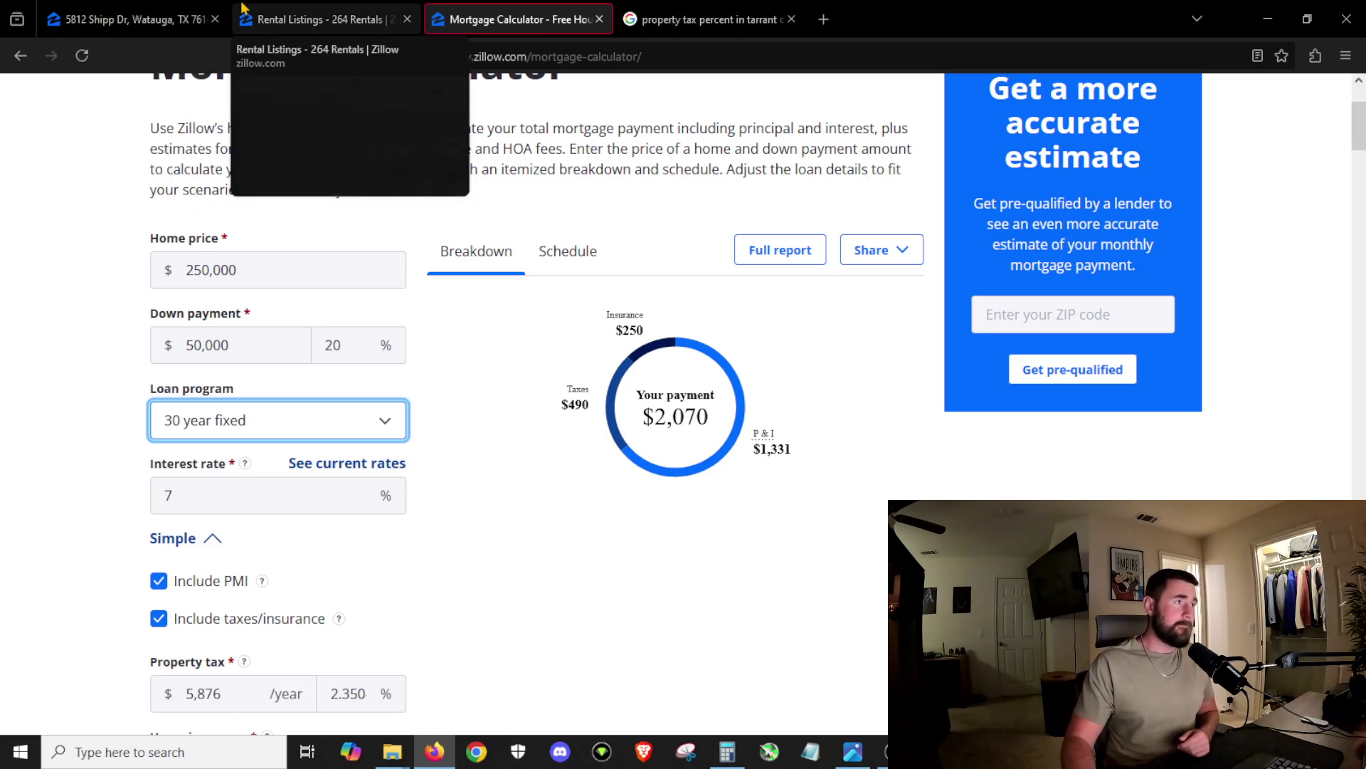
pyautogui.click(107, 20)
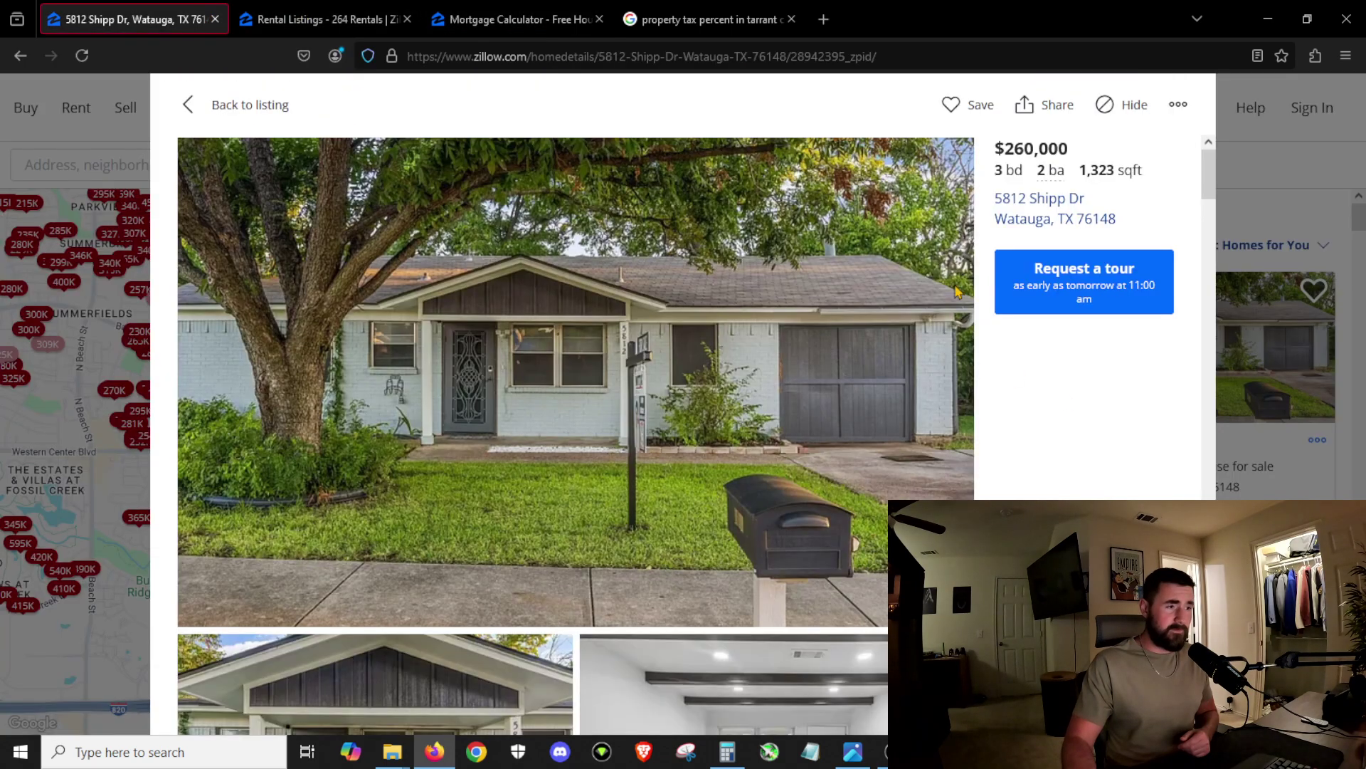
pyautogui.click(523, 27)
pyautogui.click(202, 271)
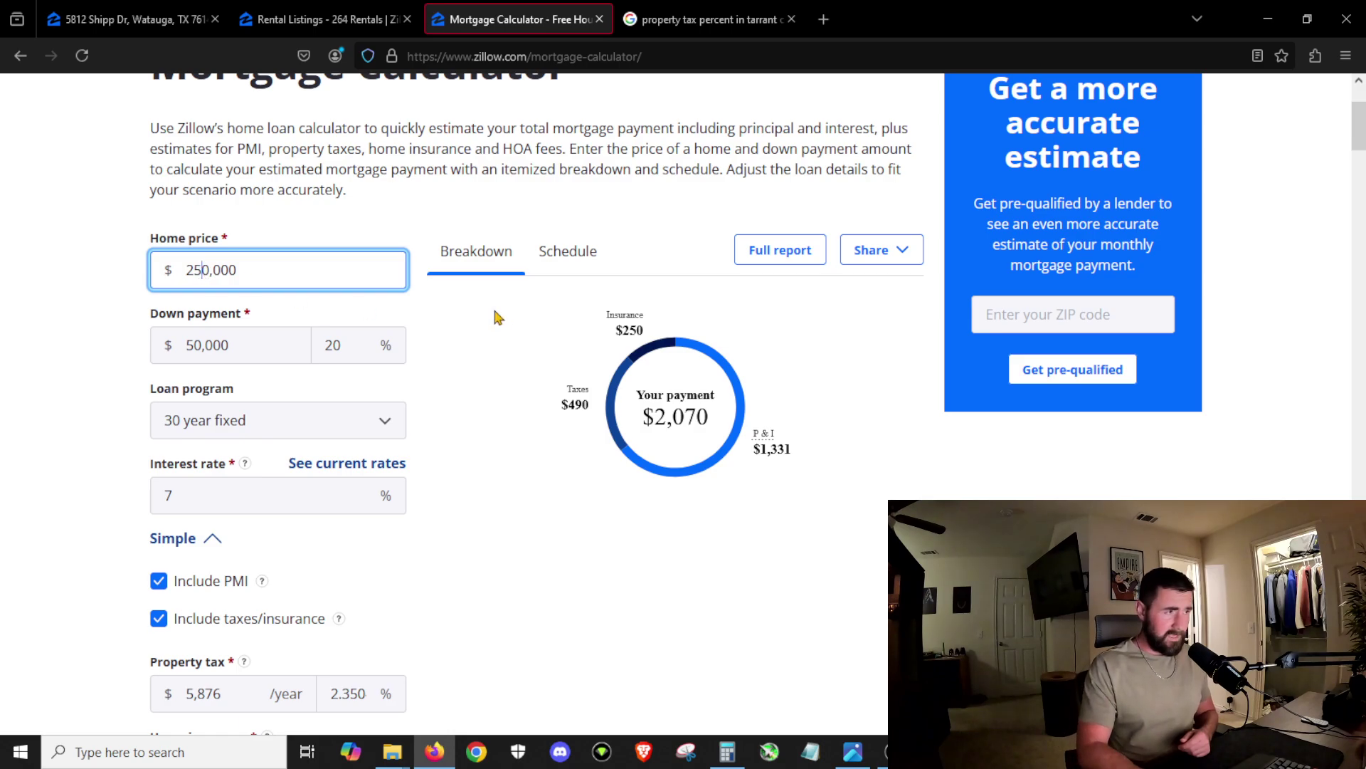
# Step: Change the home price to 240,000 for a $2,017 payment, then return to the Shipp Dr listing
pyautogui.press('BackSpace')
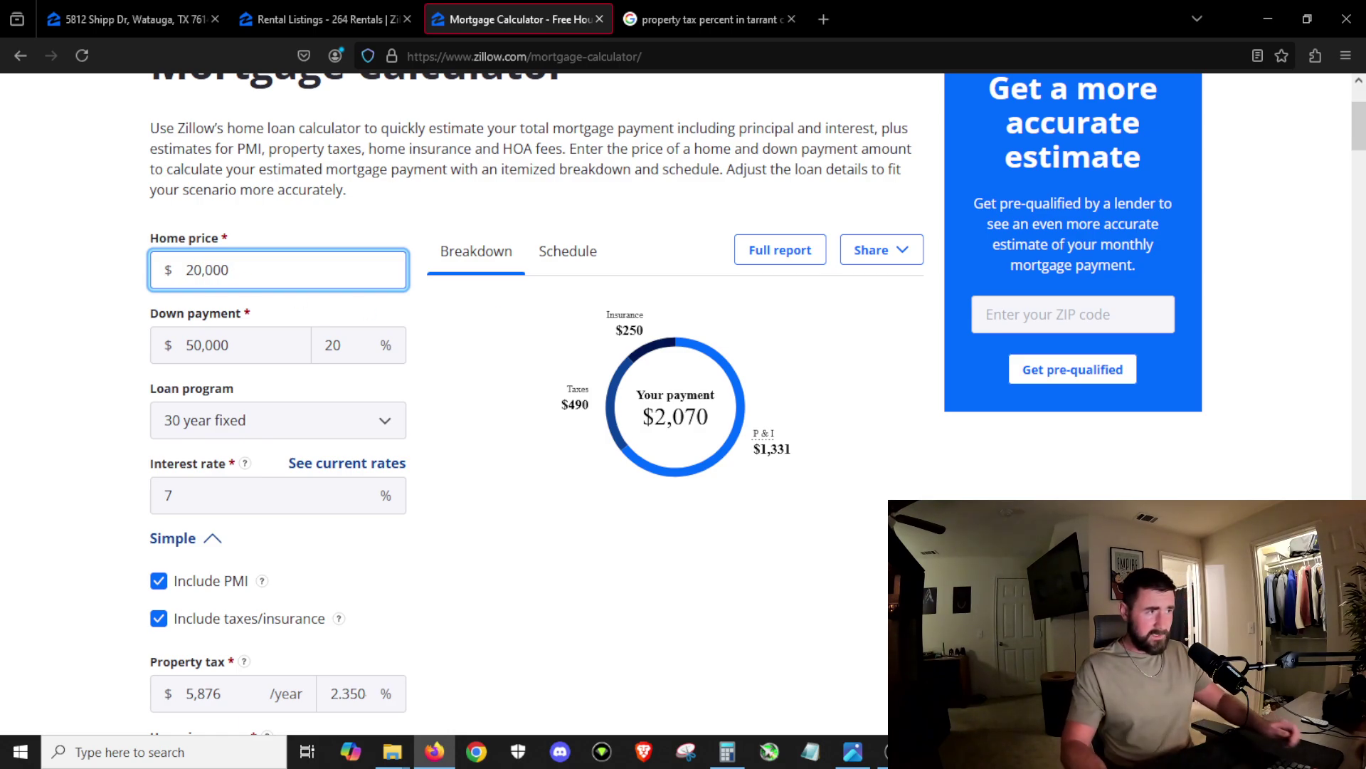
pyautogui.write('5')
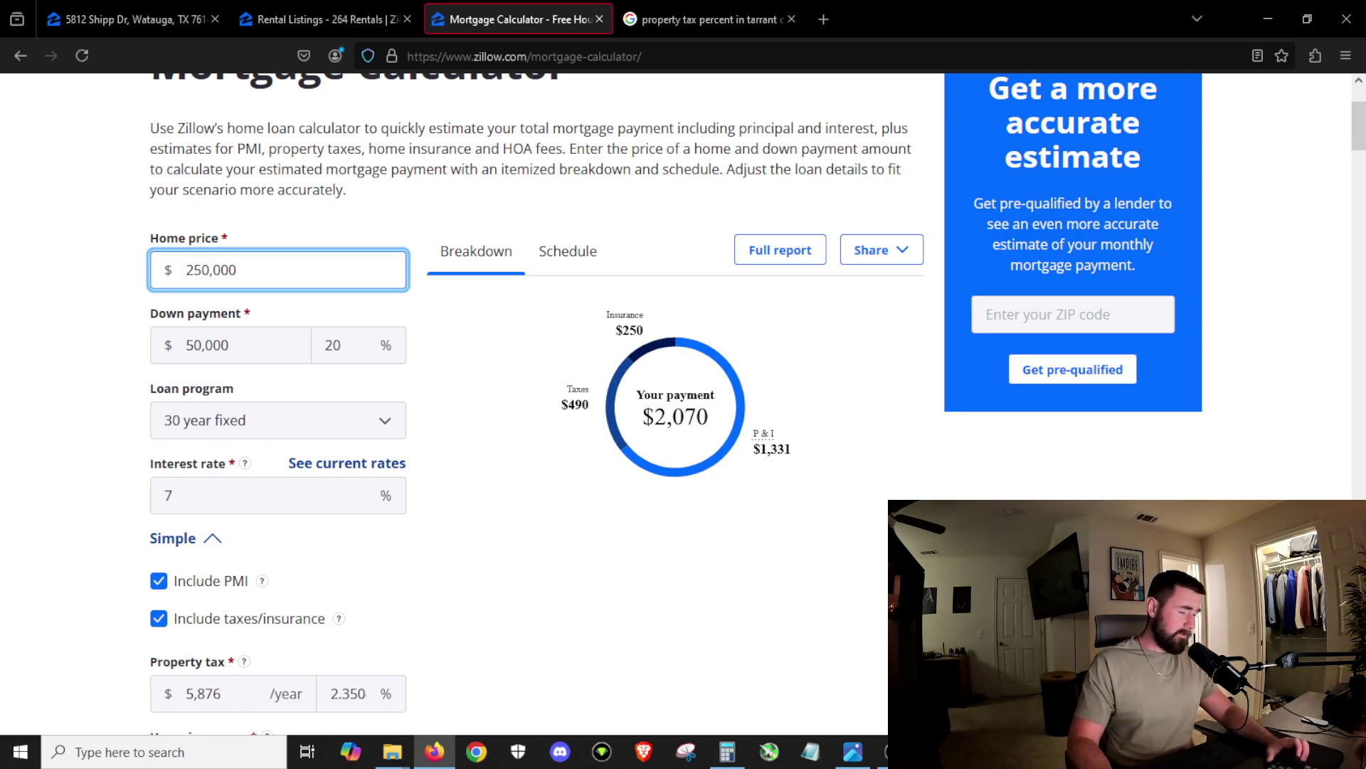
pyautogui.press('BackSpace')
pyautogui.write('4')
pyautogui.press('Tab')
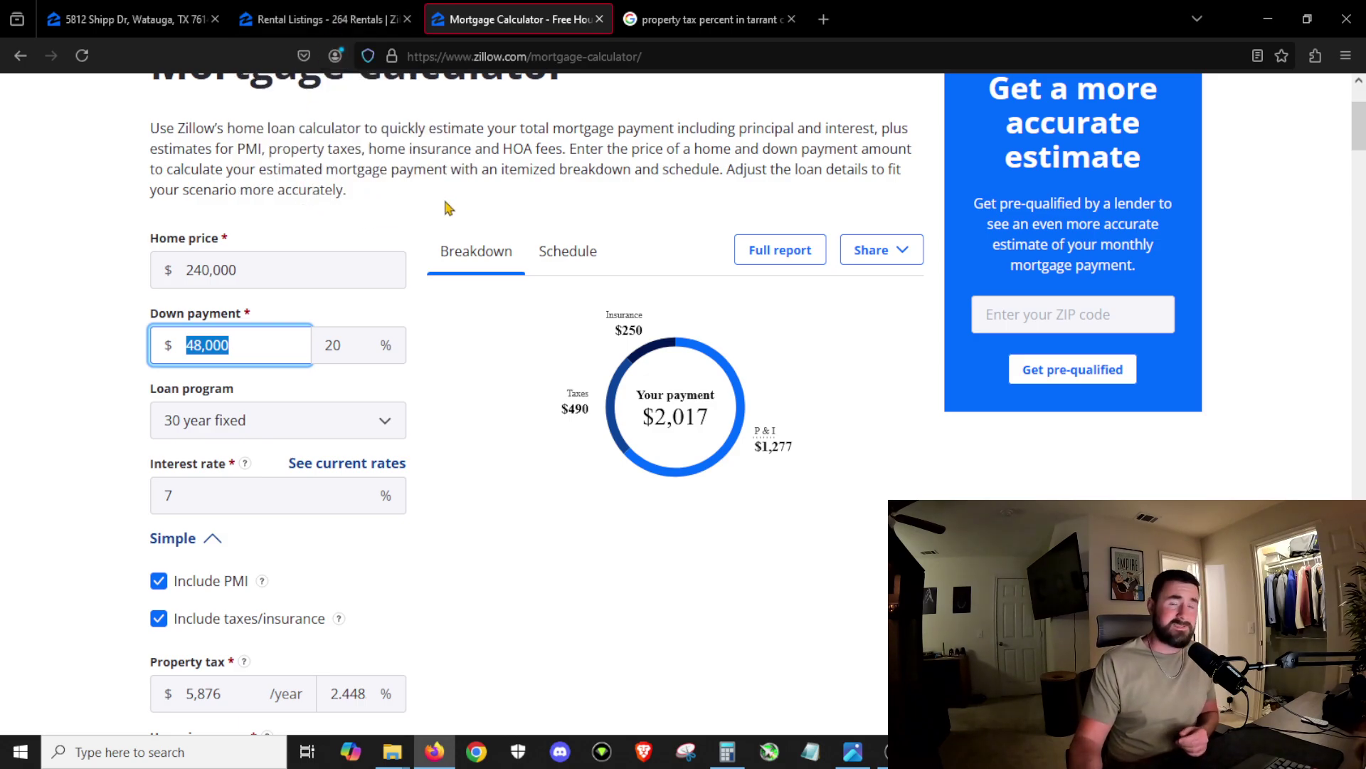
pyautogui.click(135, 19)
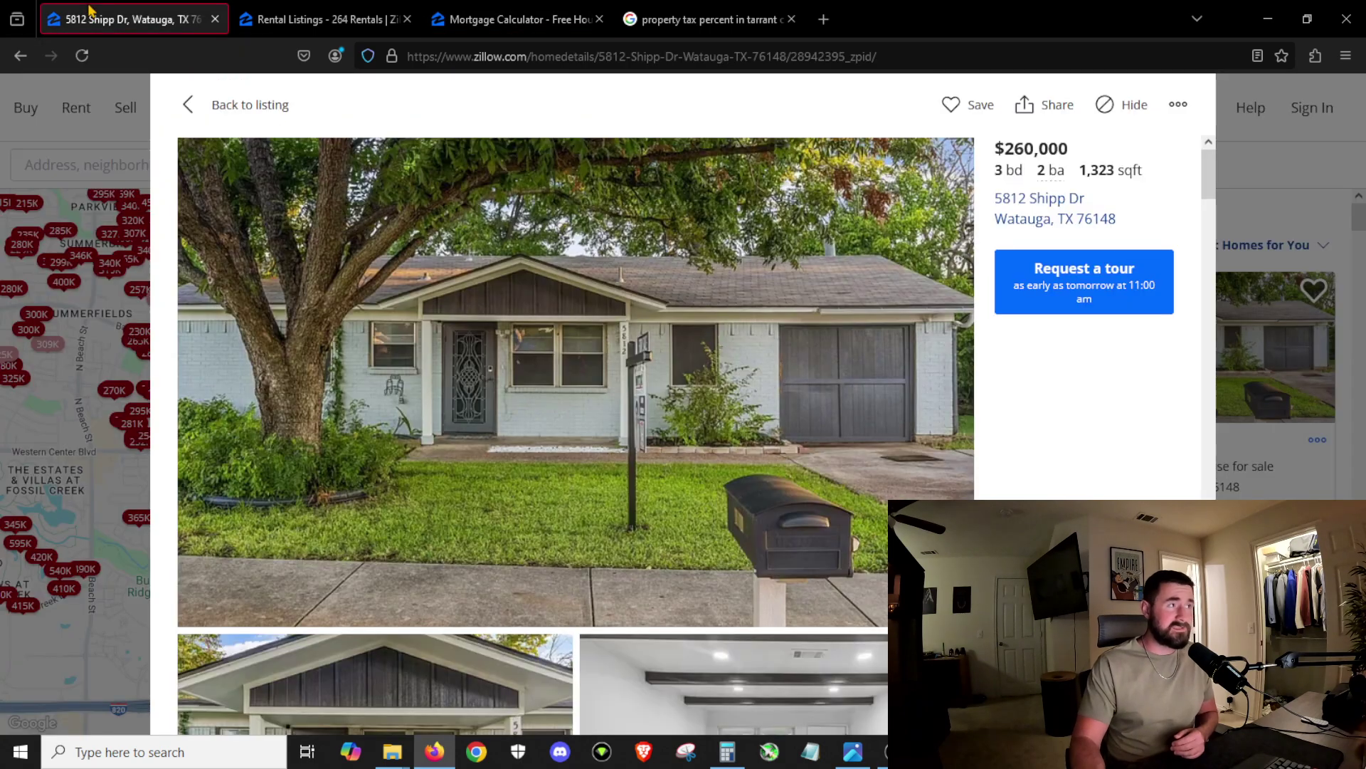
# Step: Close the Shipp Dr gallery, scroll the listing to What's special, and return to the mortgage calculator
pyautogui.scroll(-10, 512, 279)
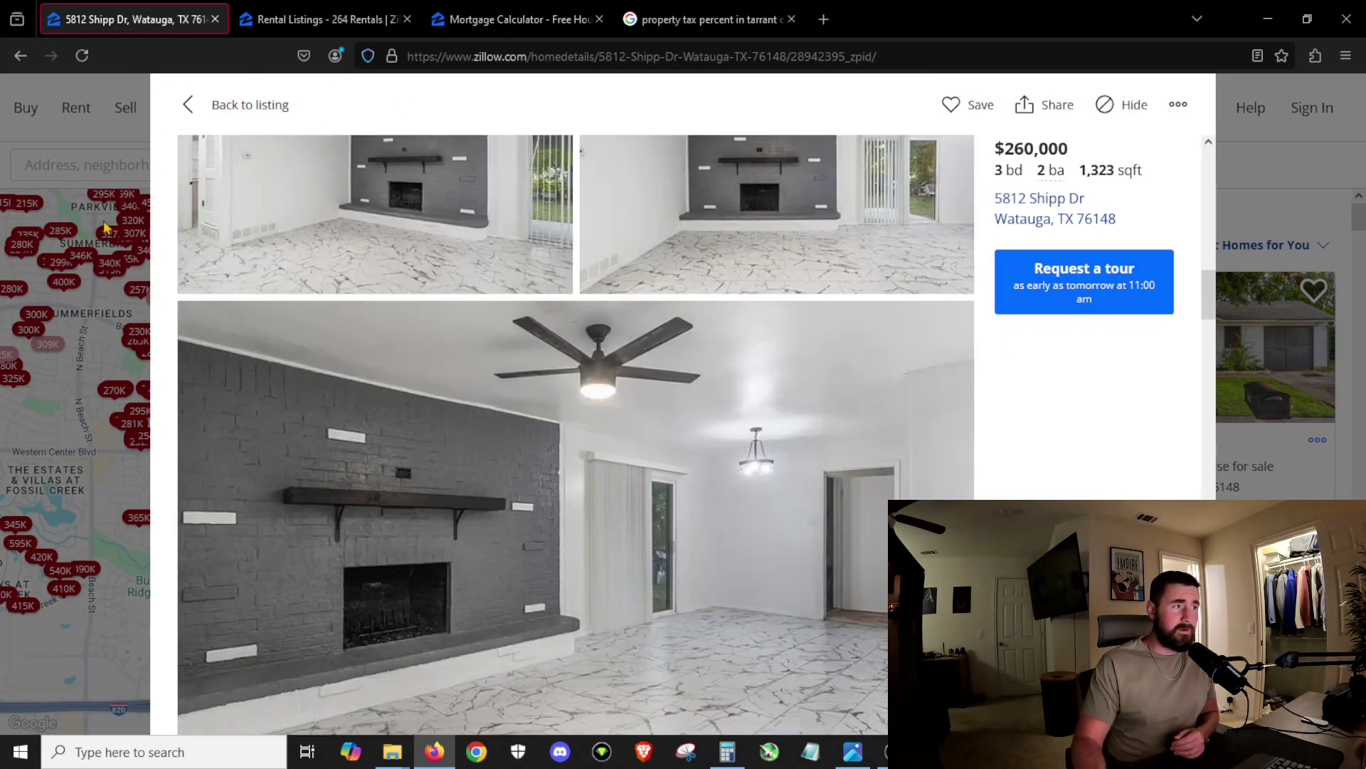
pyautogui.click(202, 104)
pyautogui.scroll(-5, 405, 569)
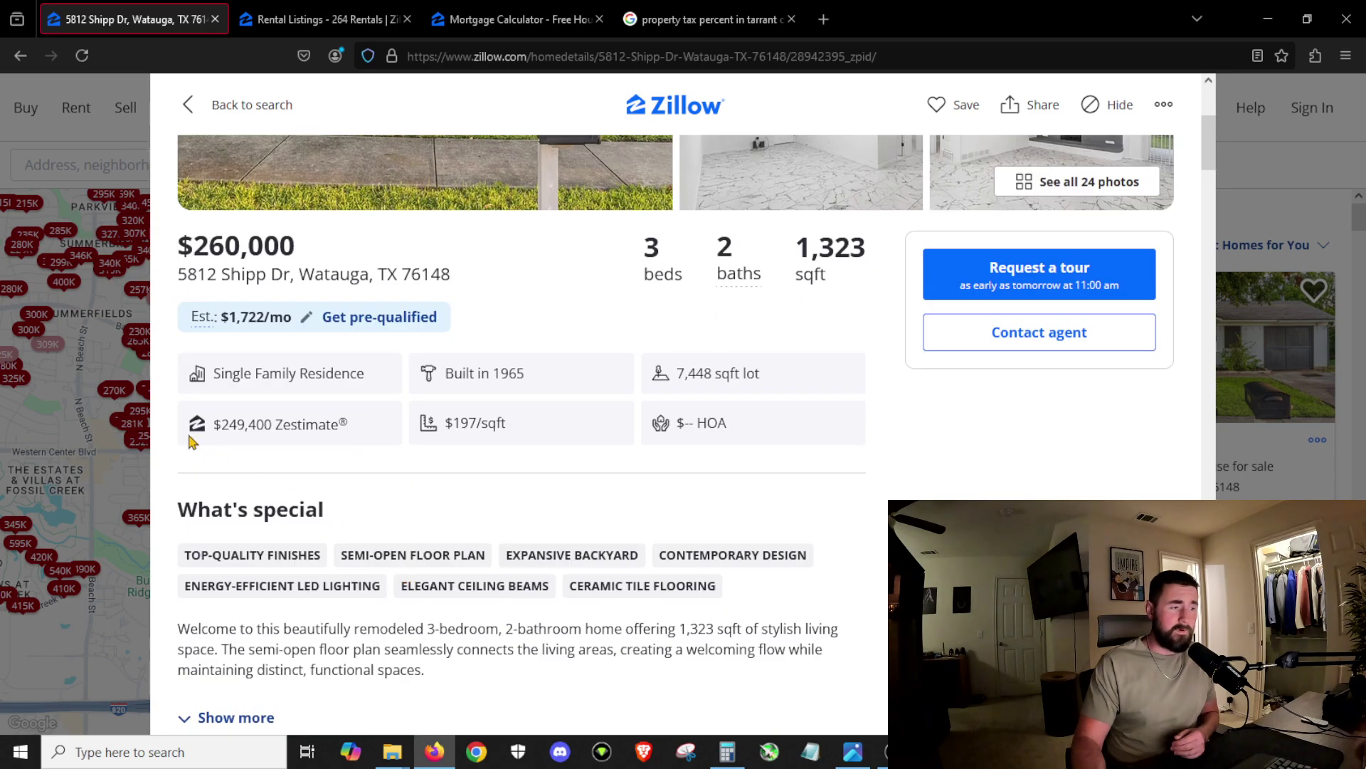
pyautogui.scroll(-3, 407, 528)
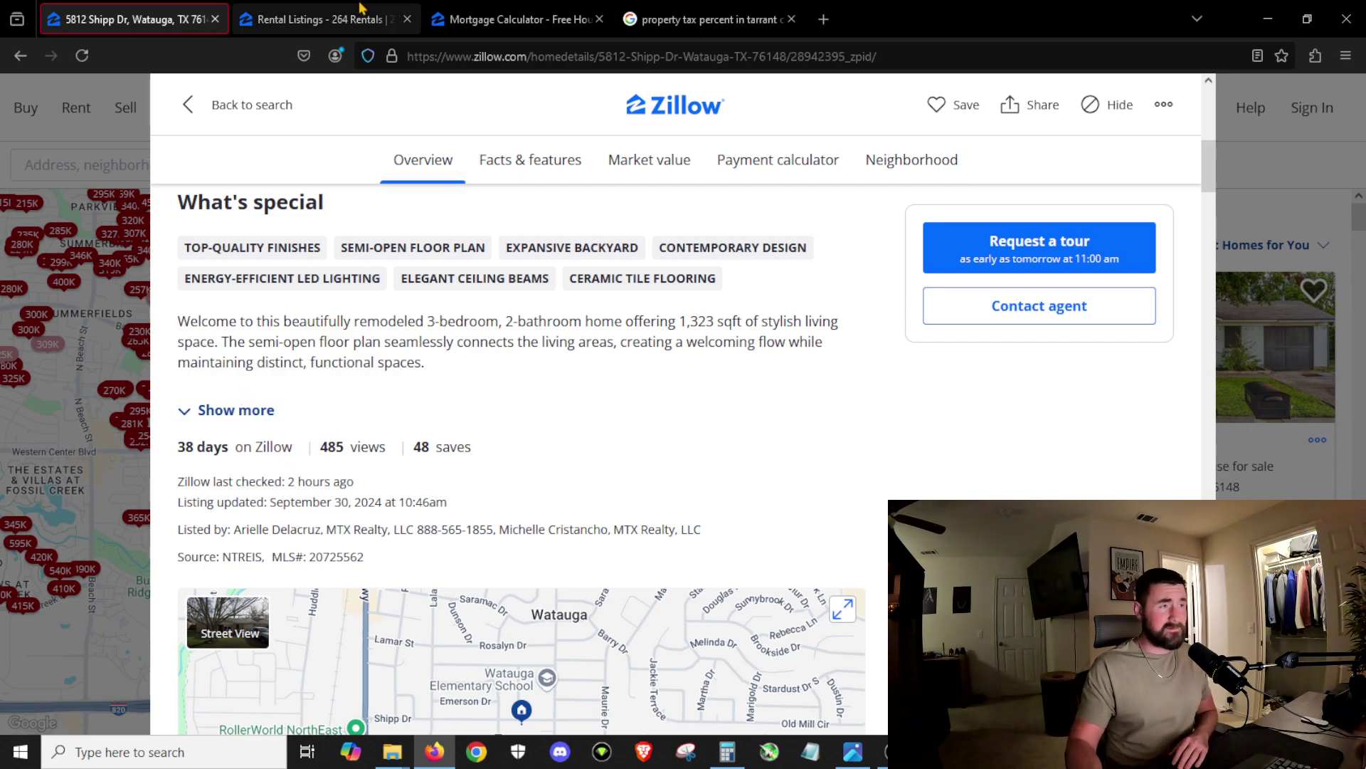
pyautogui.click(496, 10)
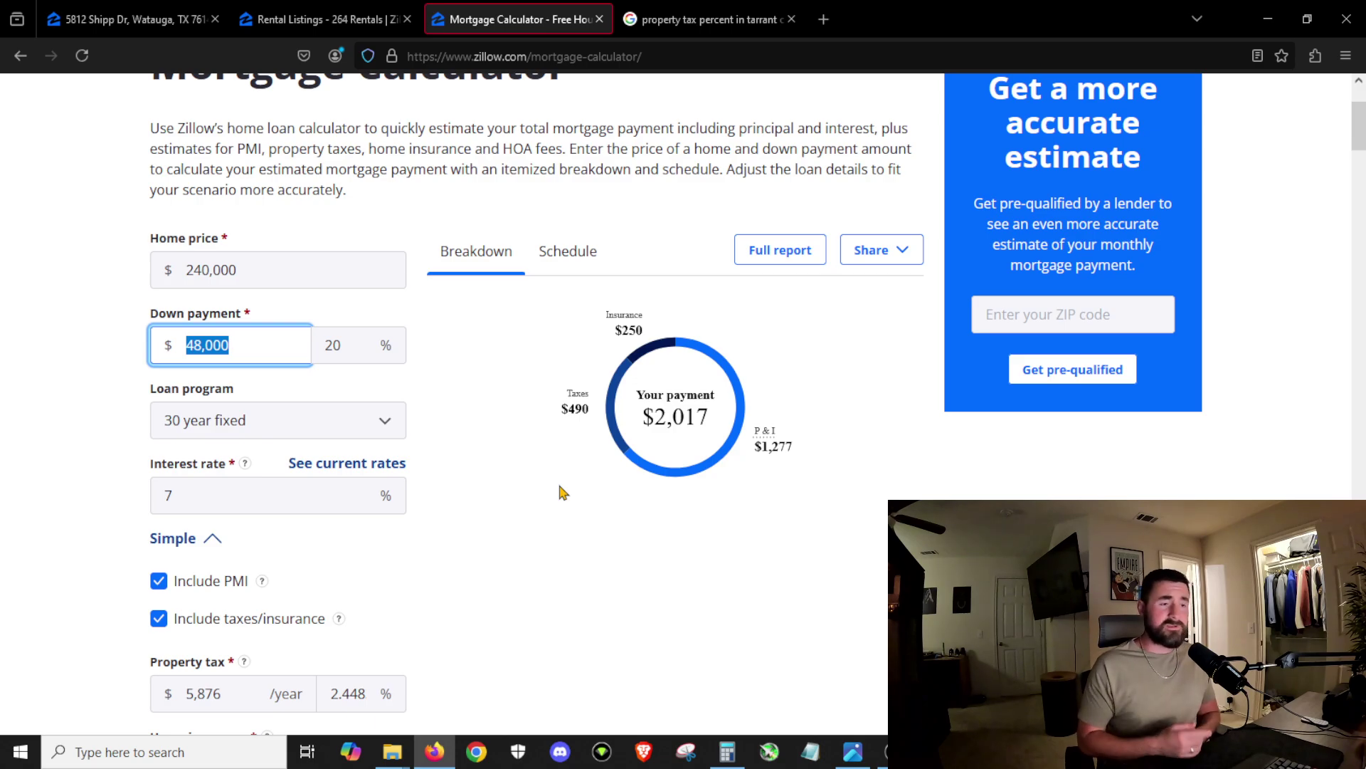
# Step: Change the mortgage interest rate from 7% to 5.5% and recalculate
pyautogui.click(211, 500)
pyautogui.write('5.5')
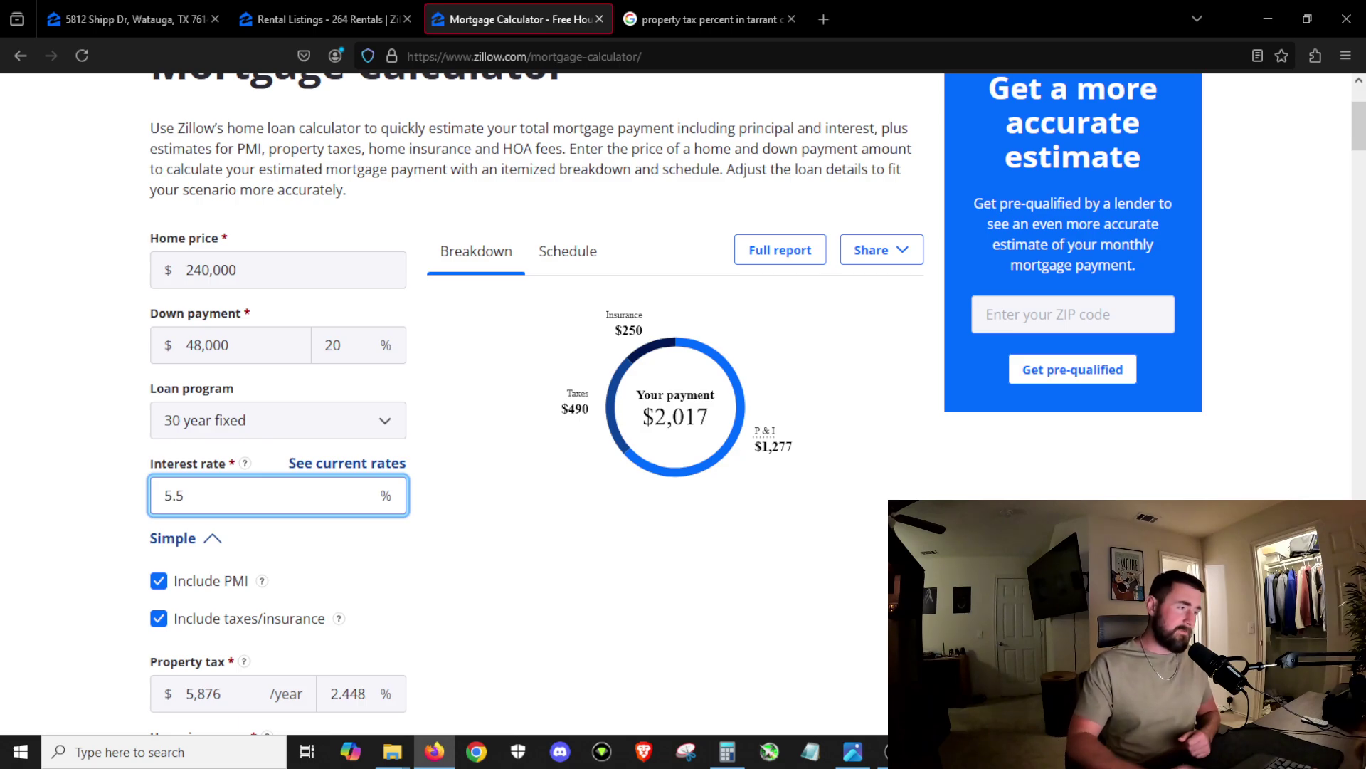
pyautogui.press('Tab')
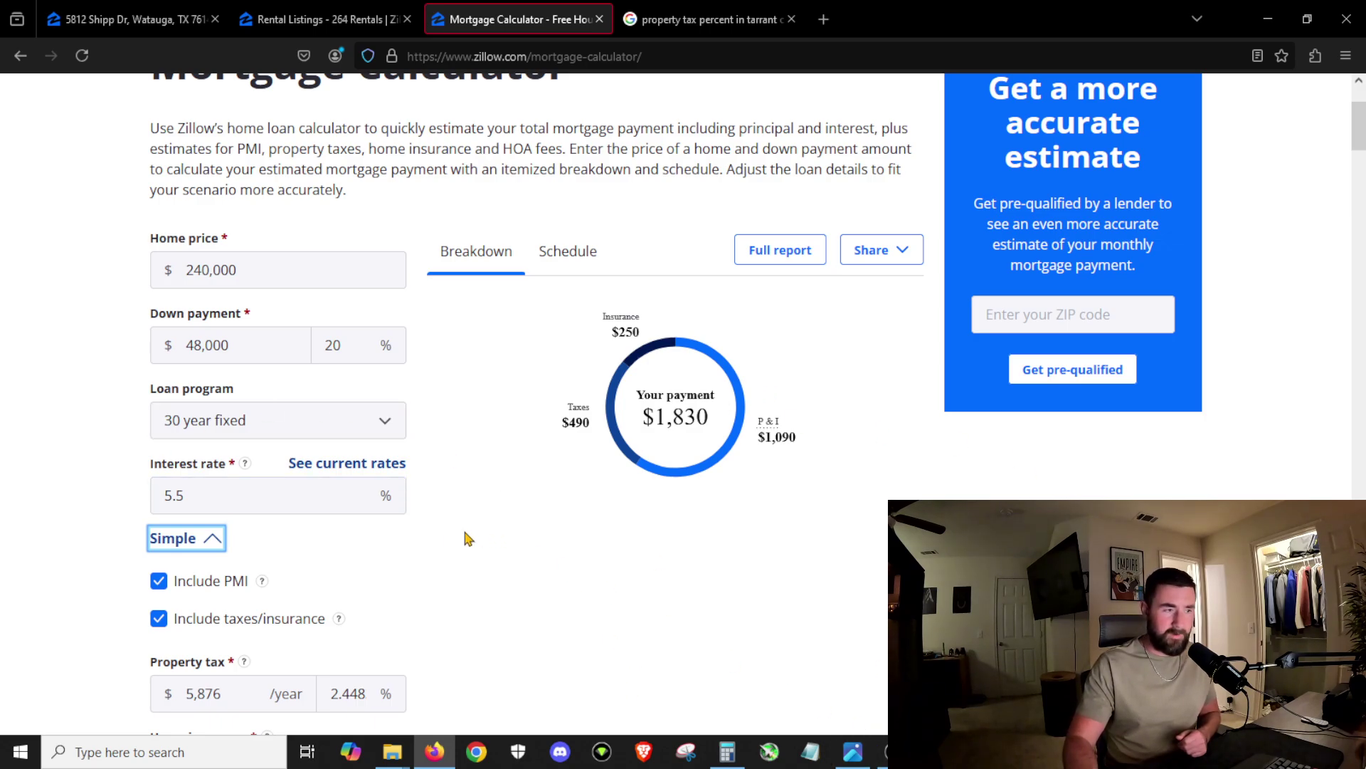
# Step: Lower the home price from 240,000 to 230,000 to get $1,784 monthly, then launch Windows Calculator
pyautogui.click(373, 286)
pyautogui.moveTo(269, 269); pyautogui.dragTo(191, 267)
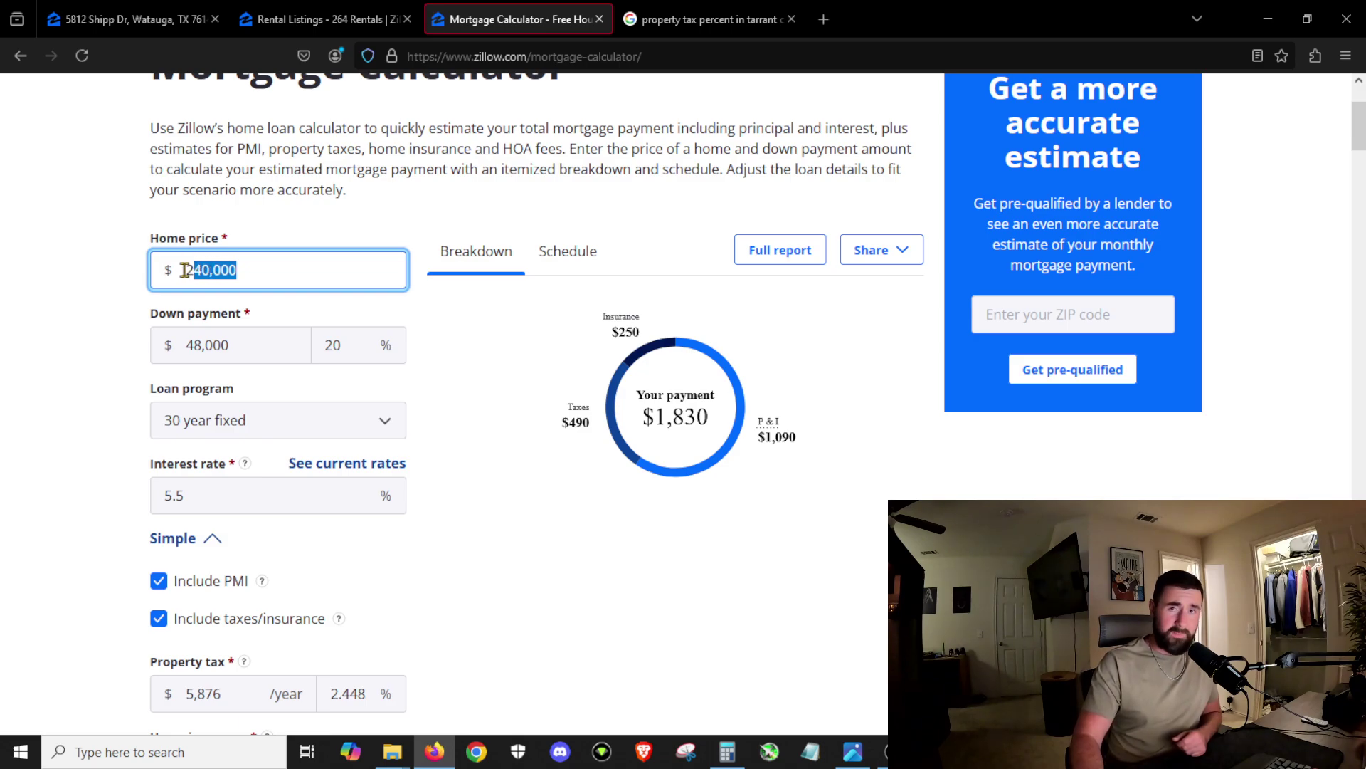
pyautogui.click(270, 270)
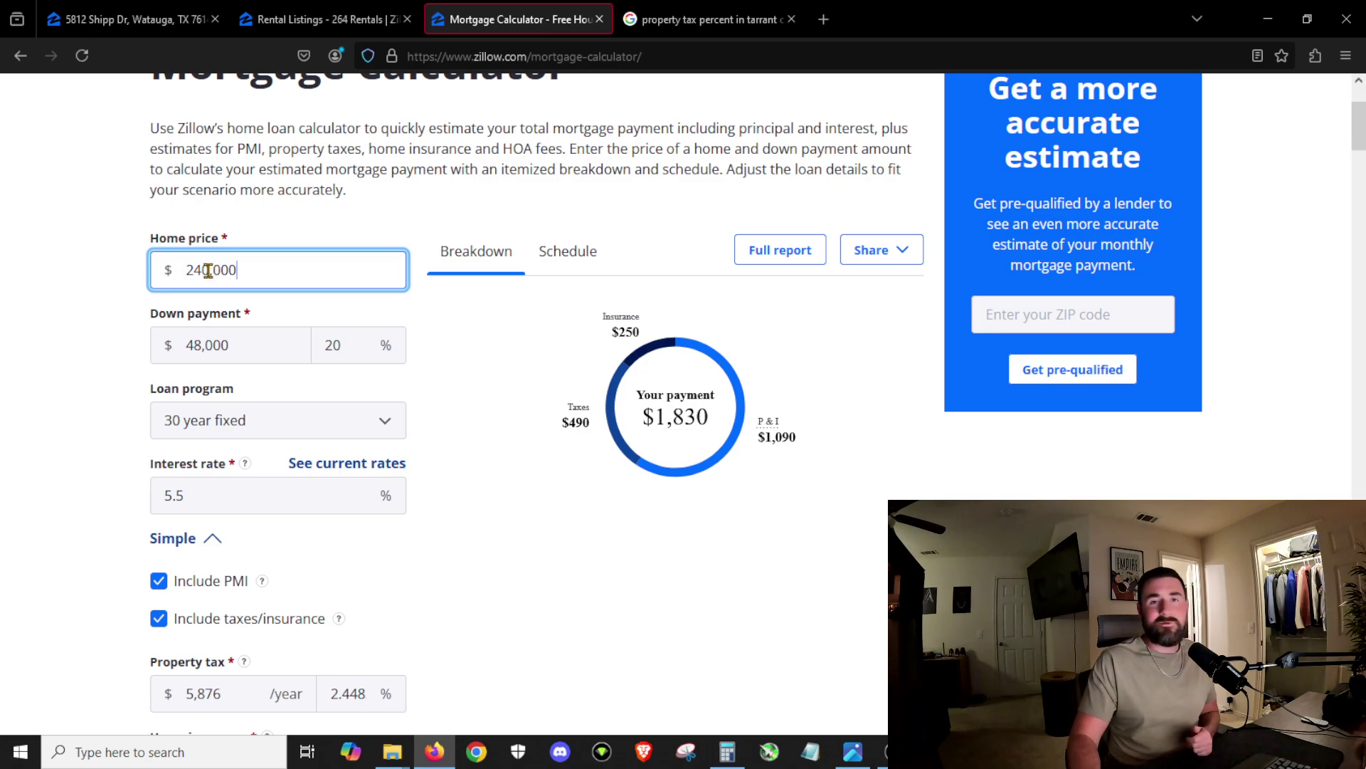
pyautogui.click(203, 272)
pyautogui.press('BackSpace')
pyautogui.write('3')
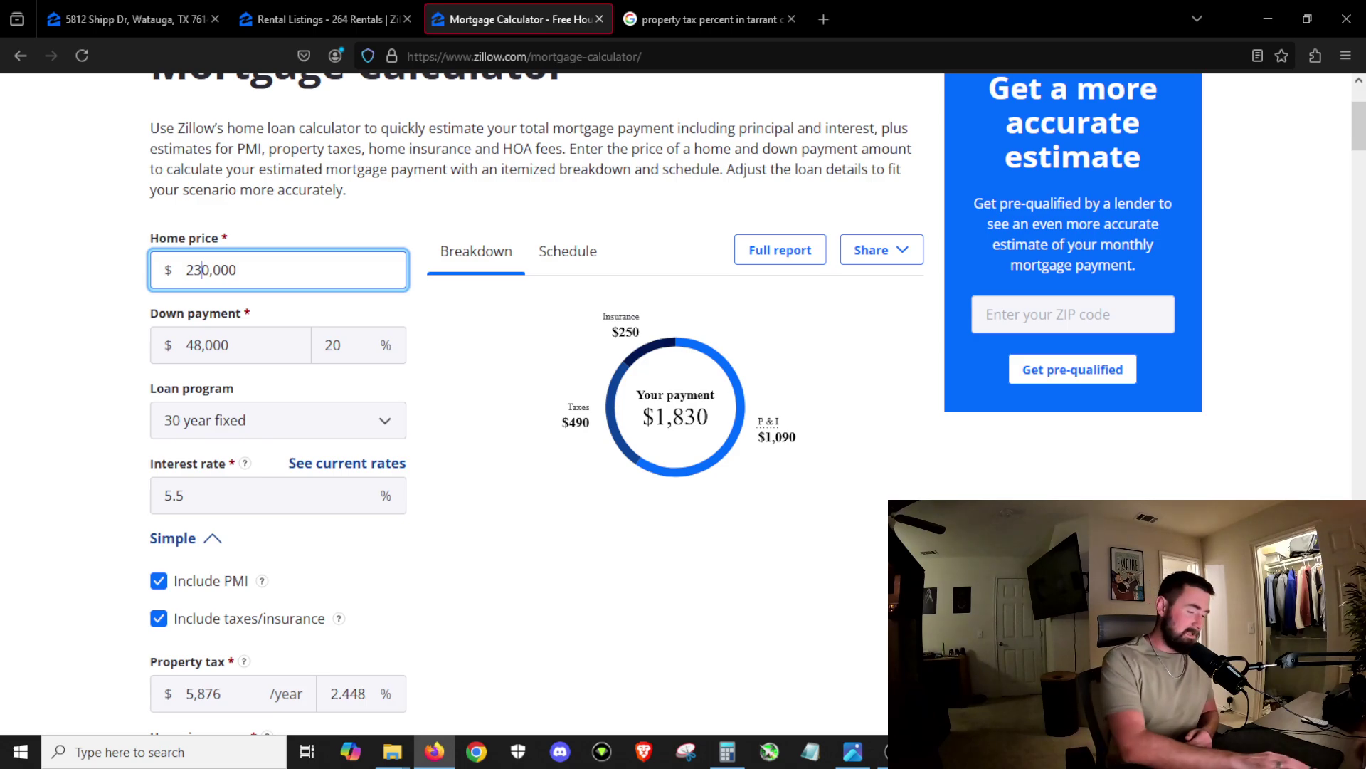
pyautogui.press('Tab')
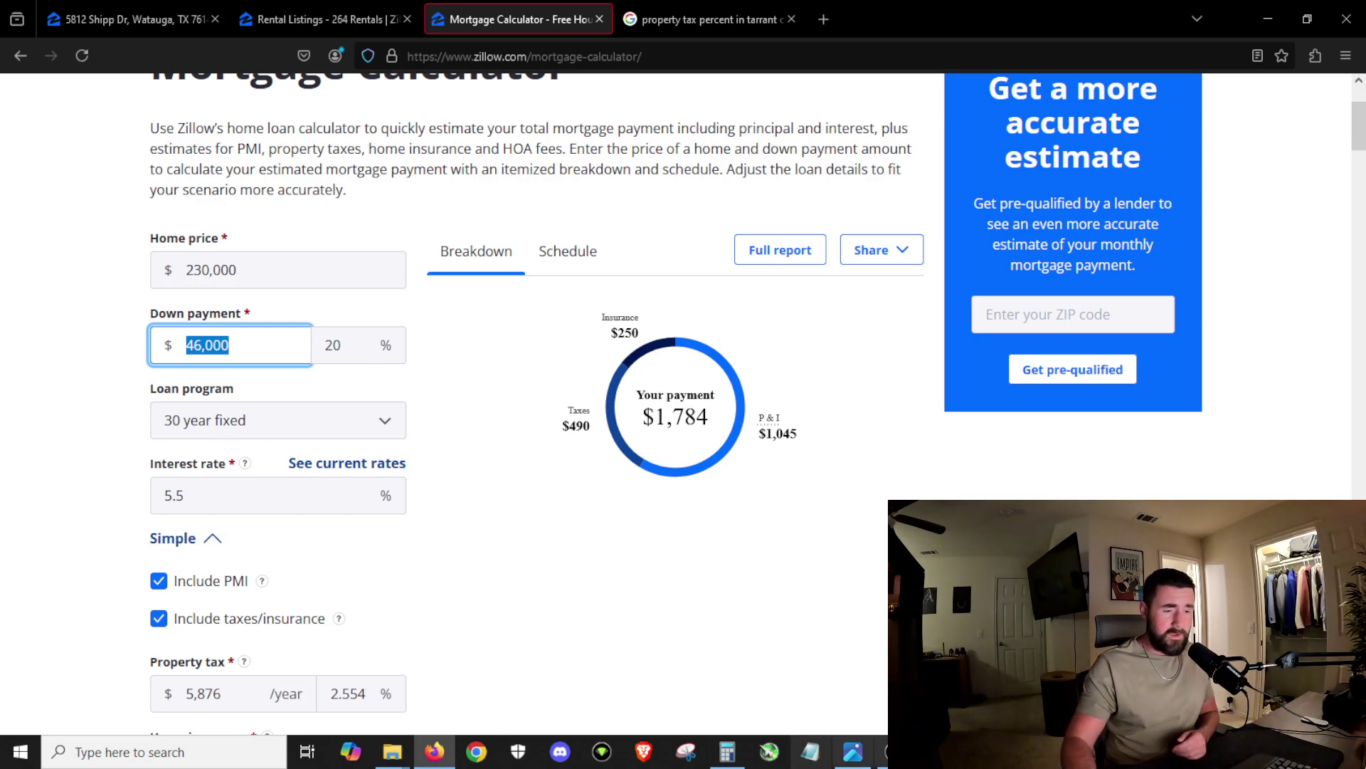
pyautogui.click(727, 751)
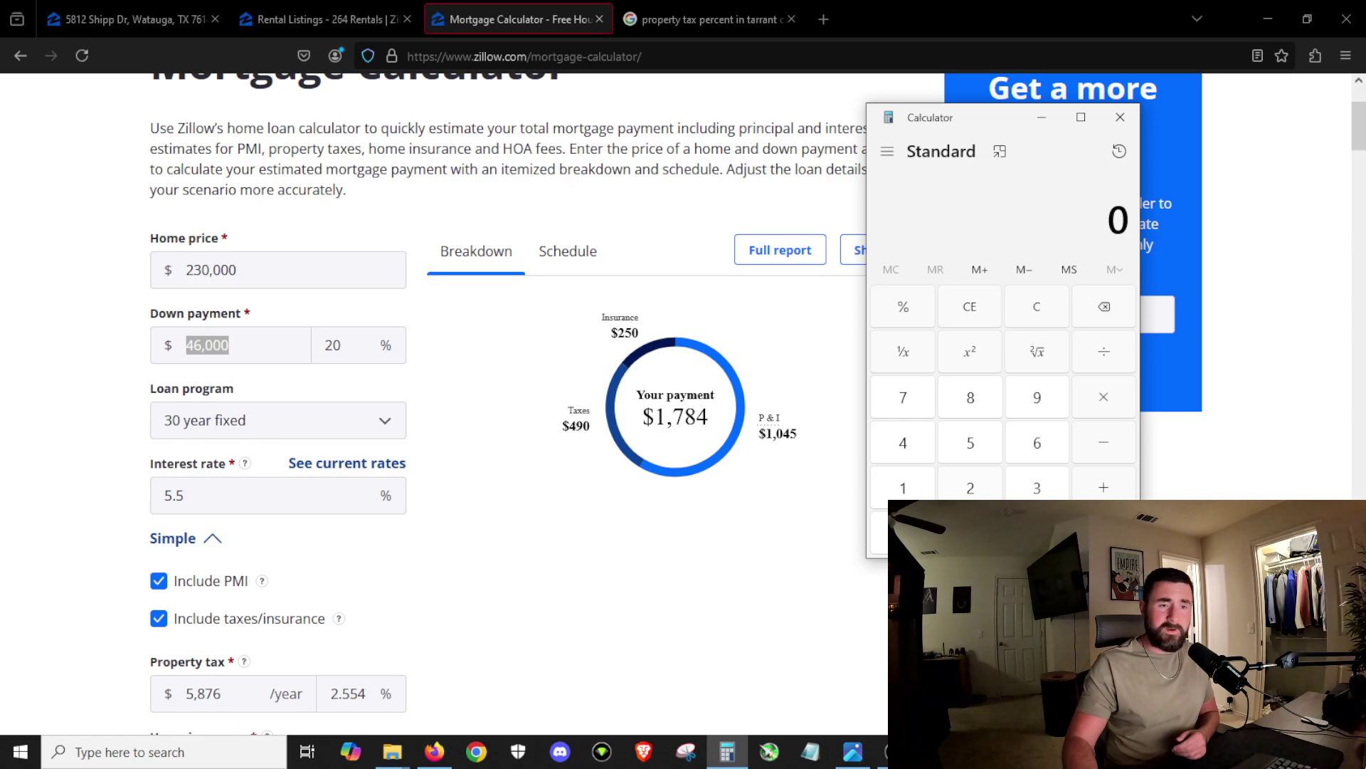
# Step: Compute 2450 − 1784 (666) in Windows Calculator, then clear it
pyautogui.click(970, 488)
pyautogui.click(903, 443)
pyautogui.click(970, 443)
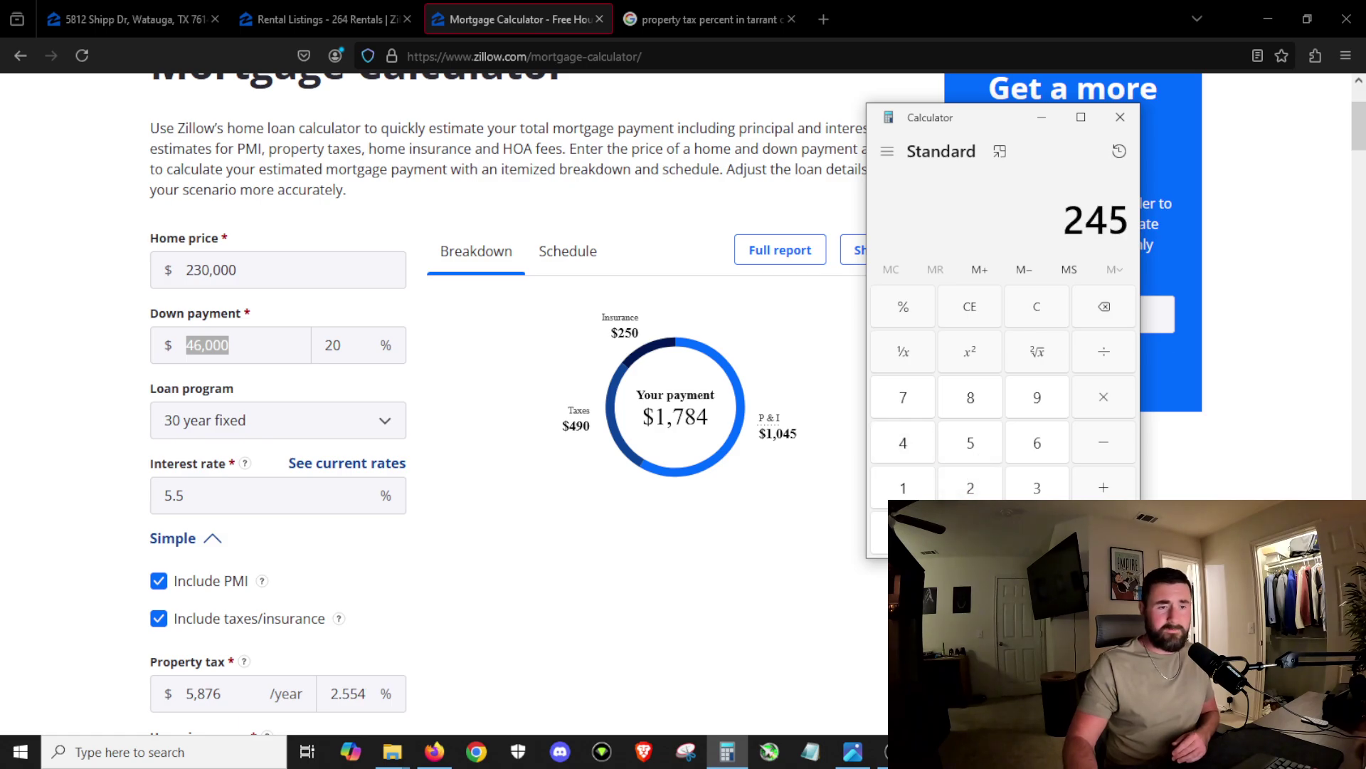
pyautogui.click(970, 533)
pyautogui.click(1093, 459)
pyautogui.click(917, 489)
pyautogui.click(914, 399)
pyautogui.click(975, 399)
pyautogui.click(904, 443)
pyautogui.click(1104, 533)
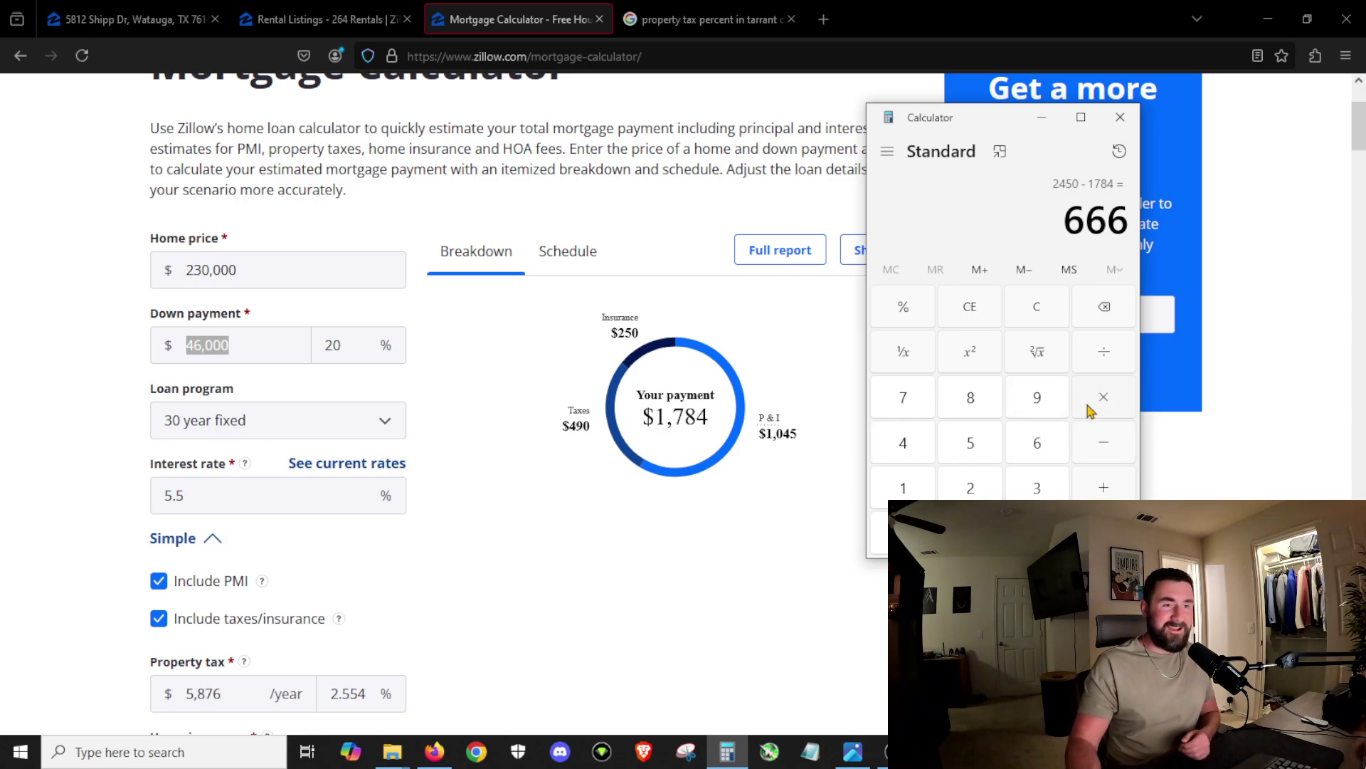
pyautogui.click(1029, 322)
# Step: Compute the monthly difference 2440 − 1784 = 656
pyautogui.click(970, 488)
pyautogui.click(916, 458)
pyautogui.click(917, 457)
pyautogui.click(970, 533)
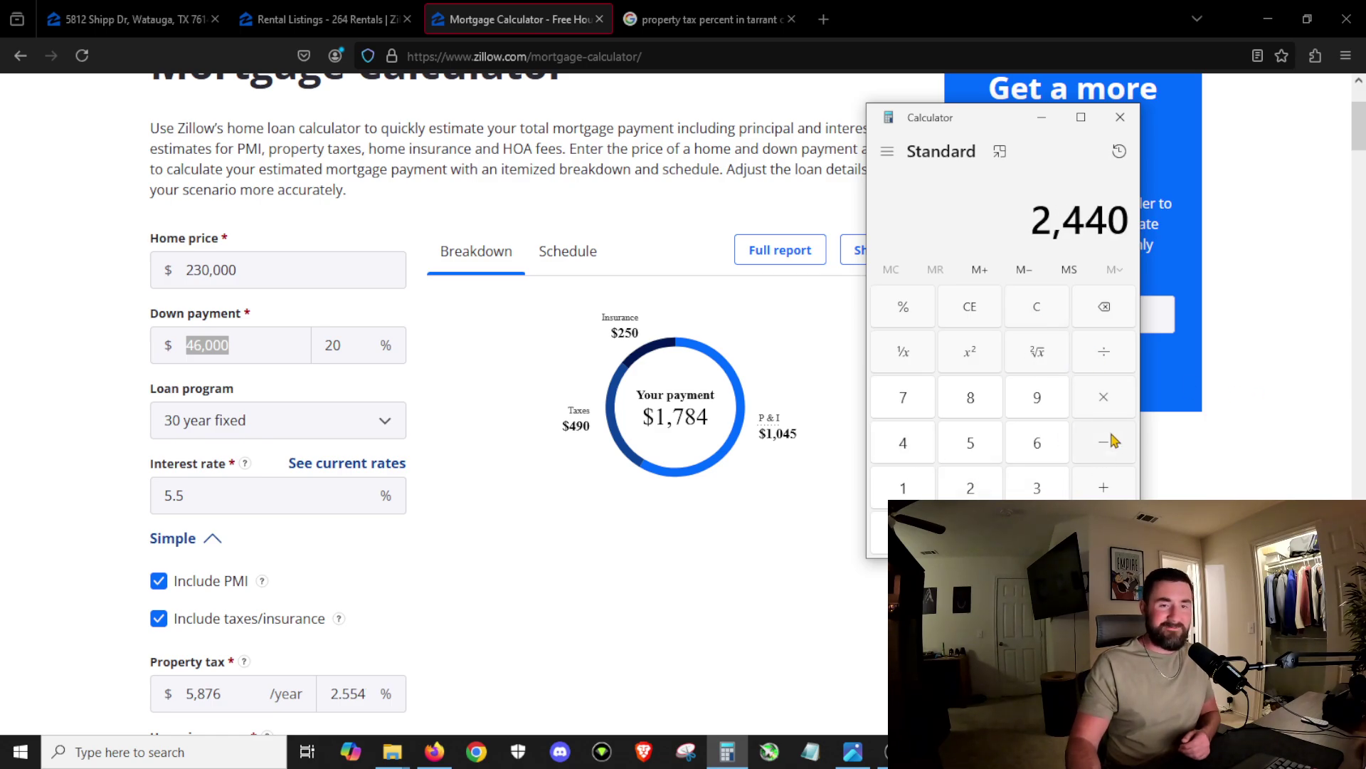
pyautogui.click(1111, 455)
pyautogui.click(903, 483)
pyautogui.click(922, 400)
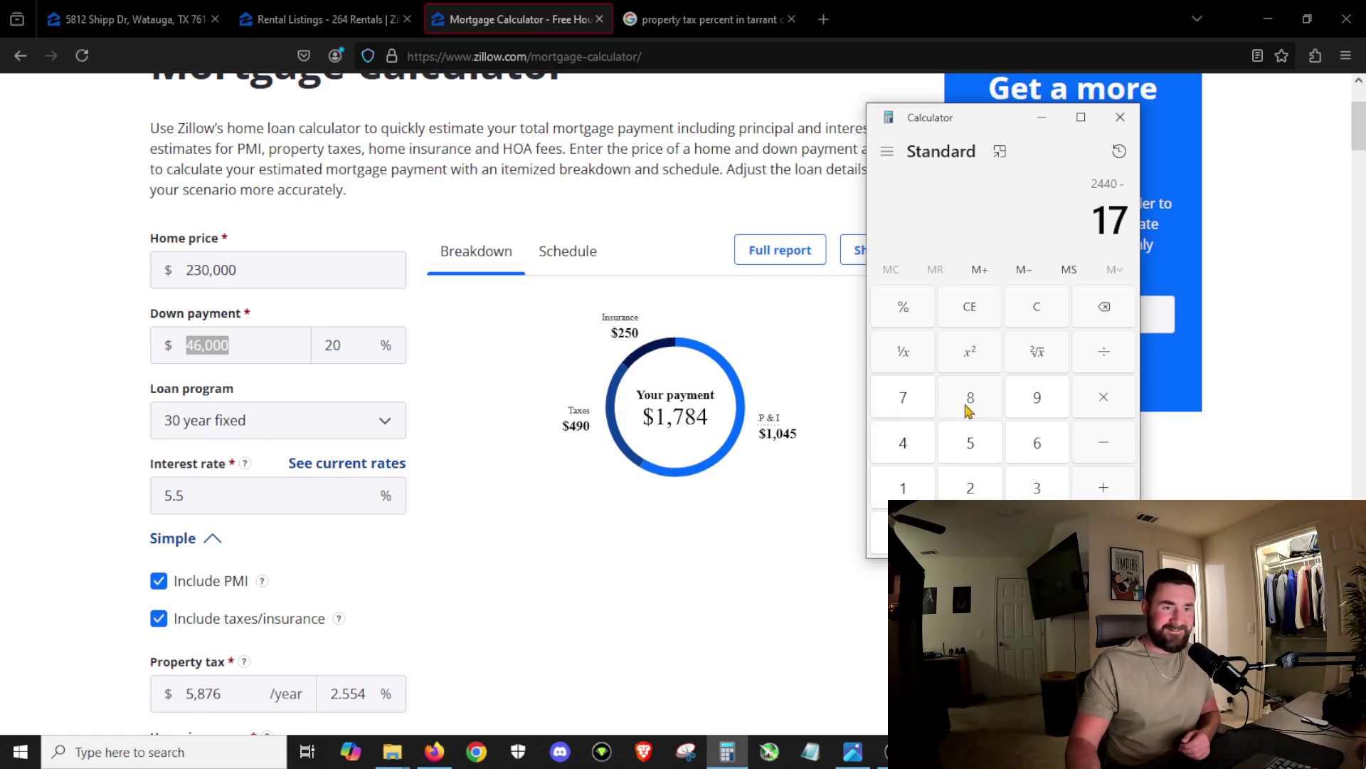
pyautogui.click(969, 410)
pyautogui.click(903, 442)
pyautogui.click(1104, 533)
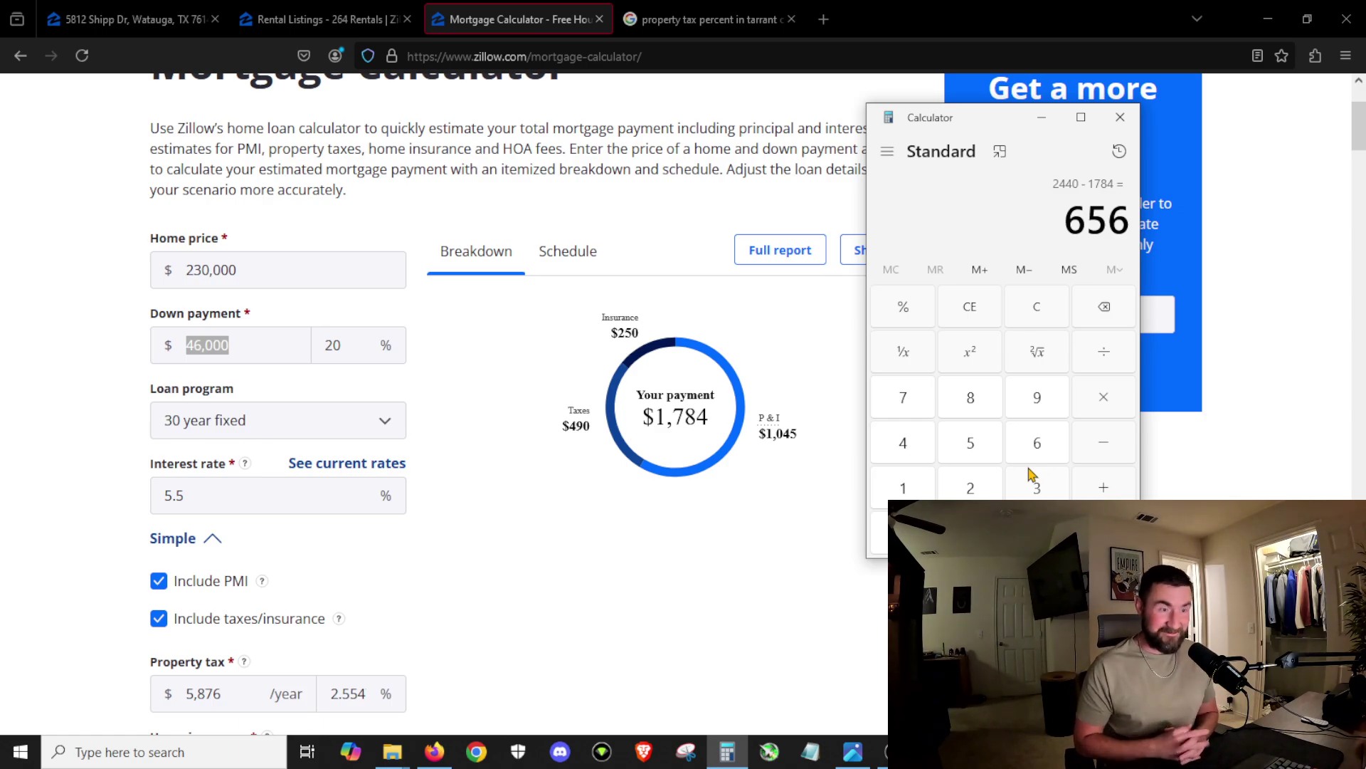
# Step: Multiply 656 by 12 to get the yearly difference of 7,872
pyautogui.click(1102, 398)
pyautogui.click(911, 484)
pyautogui.click(970, 483)
pyautogui.press('Return')
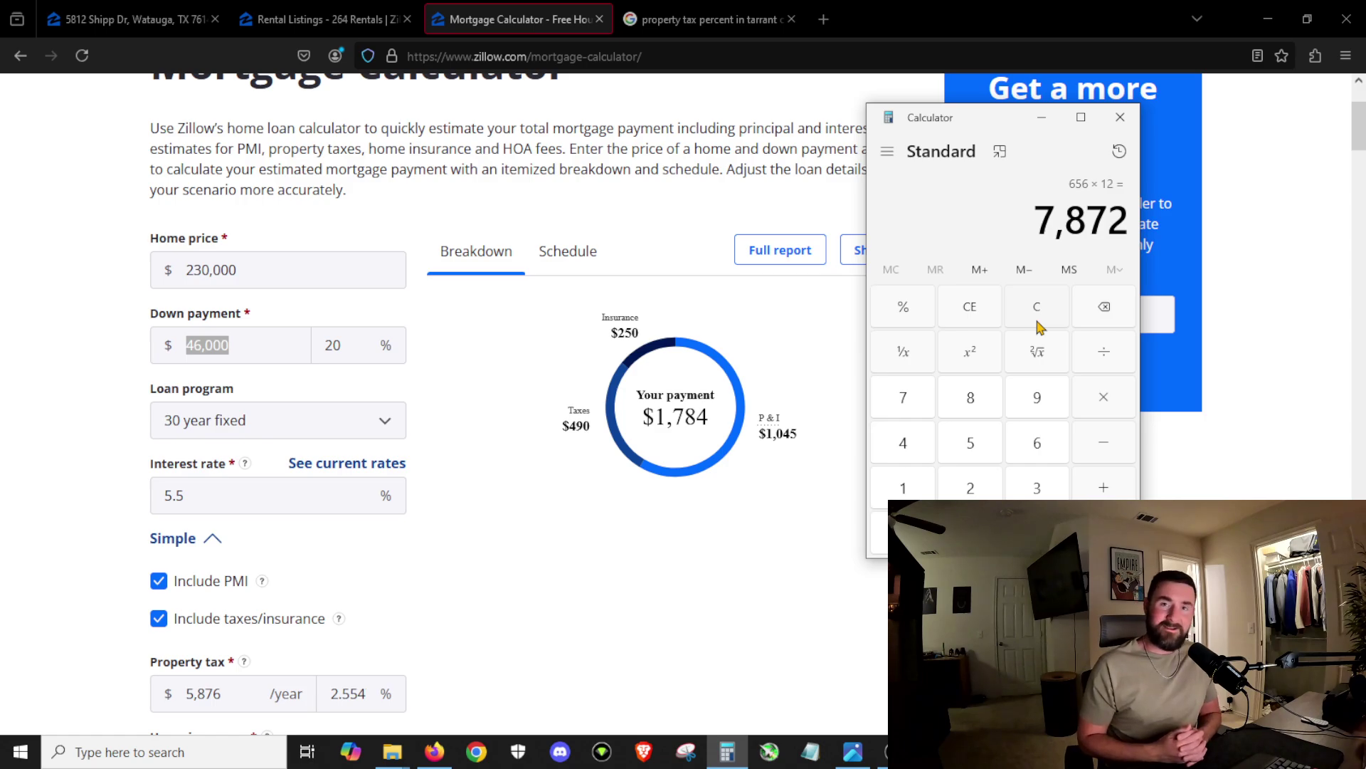
pyautogui.scroll(-1, 787, 351)
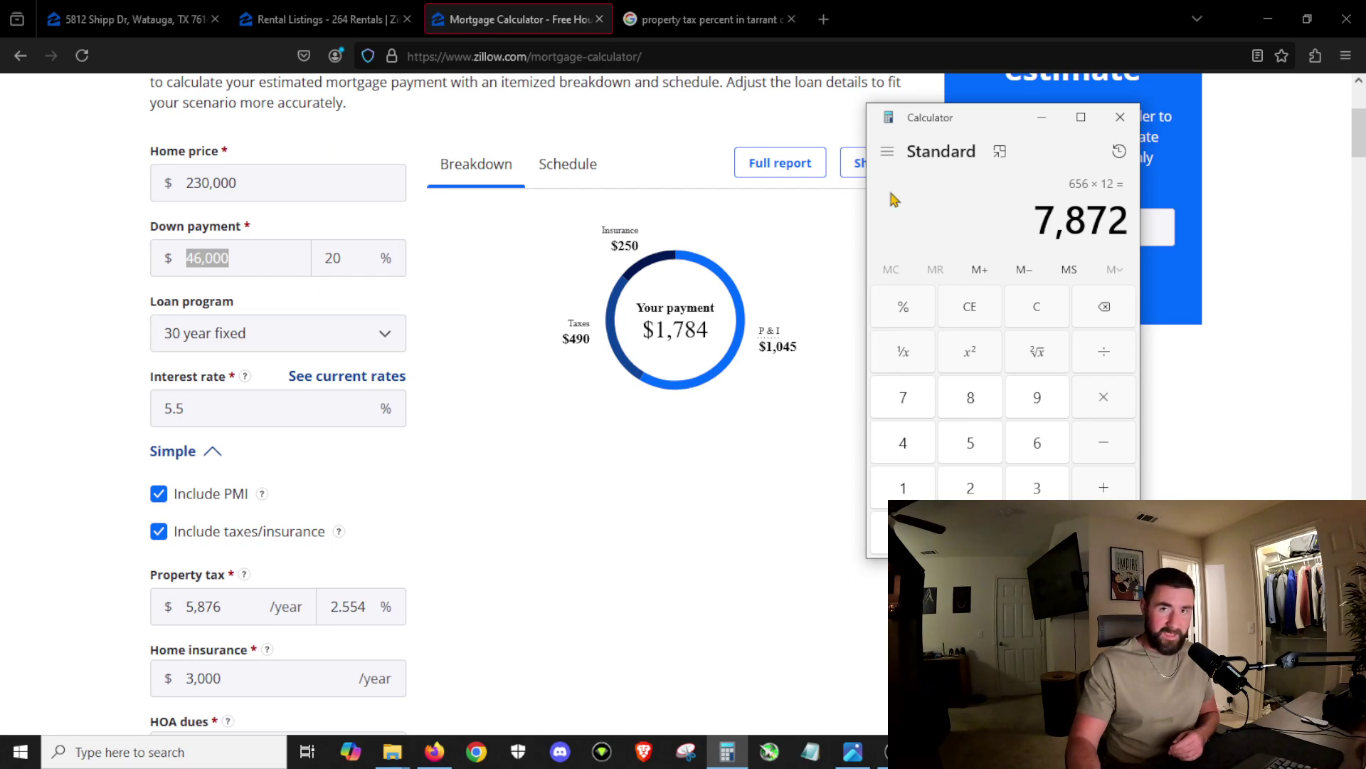
pyautogui.scroll(-1, 269, 623)
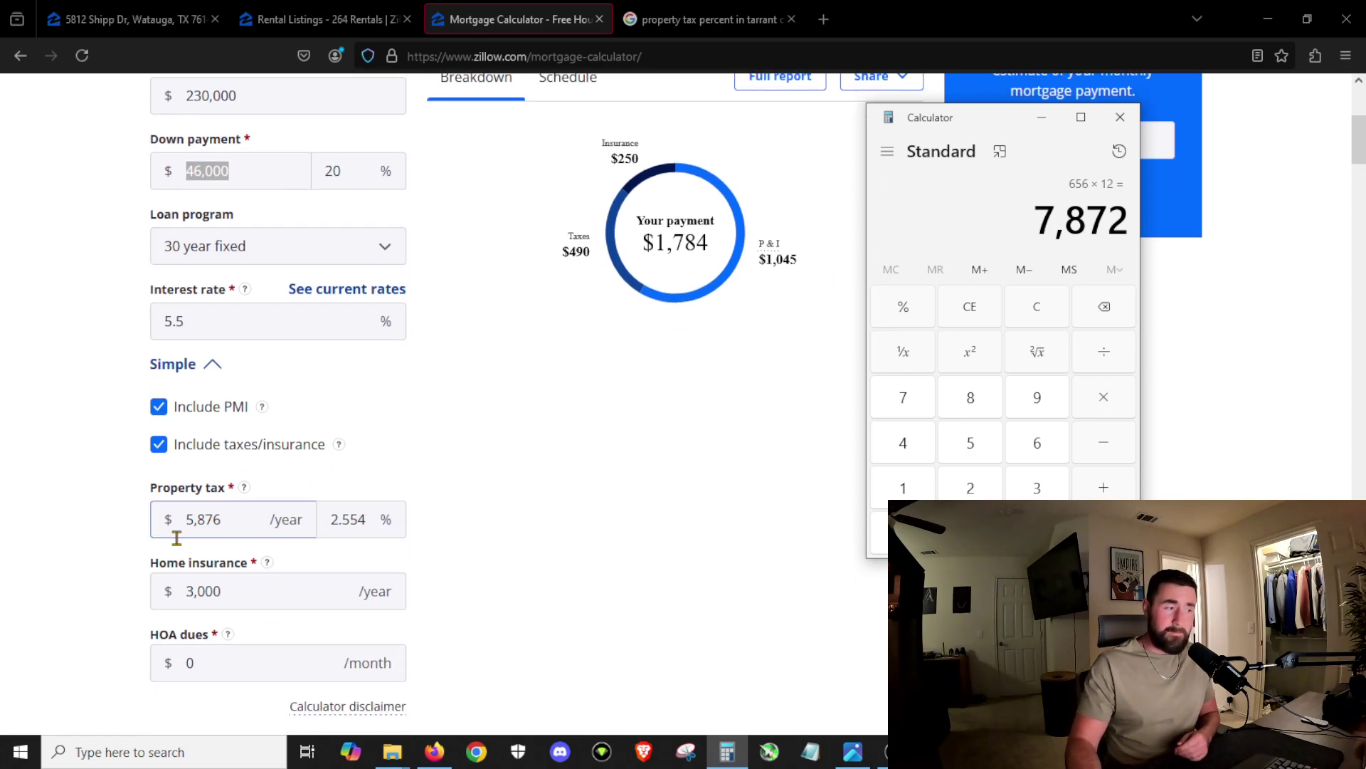
pyautogui.moveTo(239, 523); pyautogui.dragTo(187, 523)
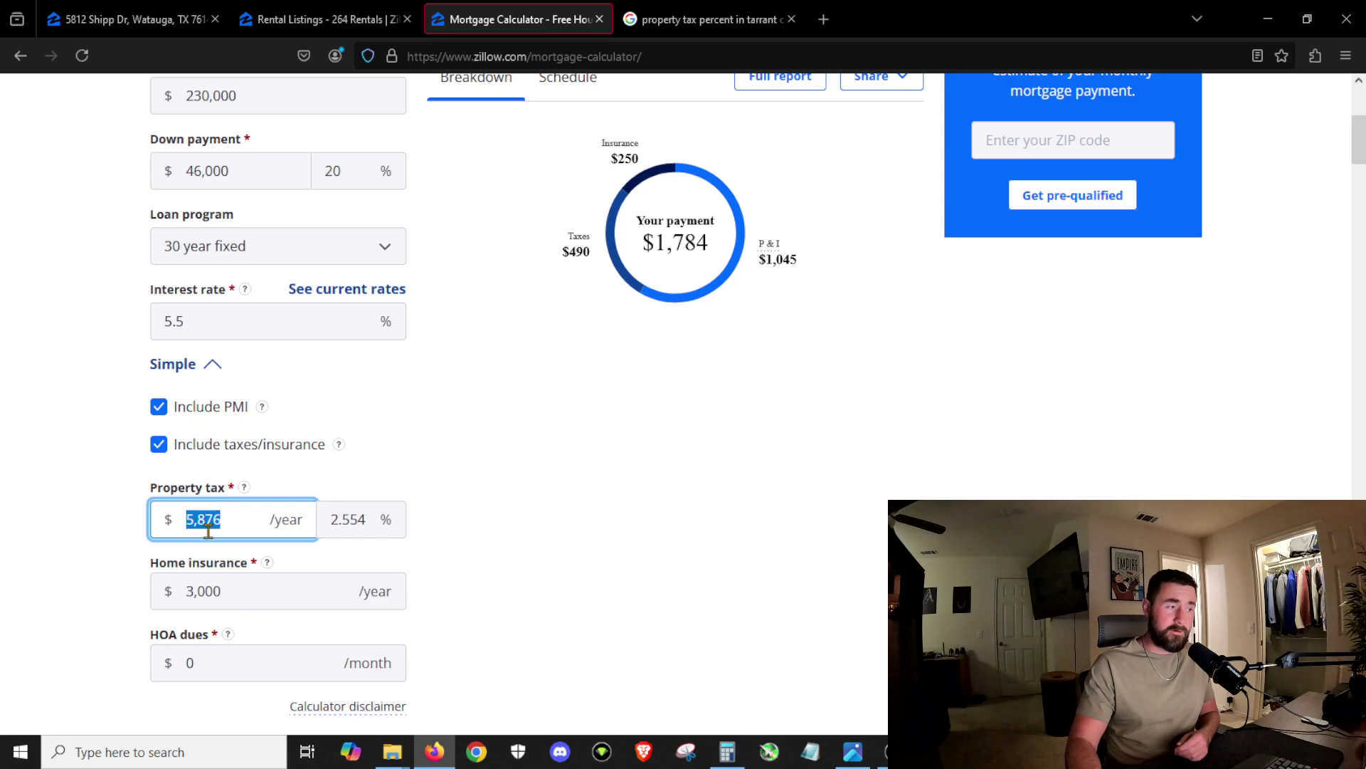
pyautogui.scroll(1, 795, 364)
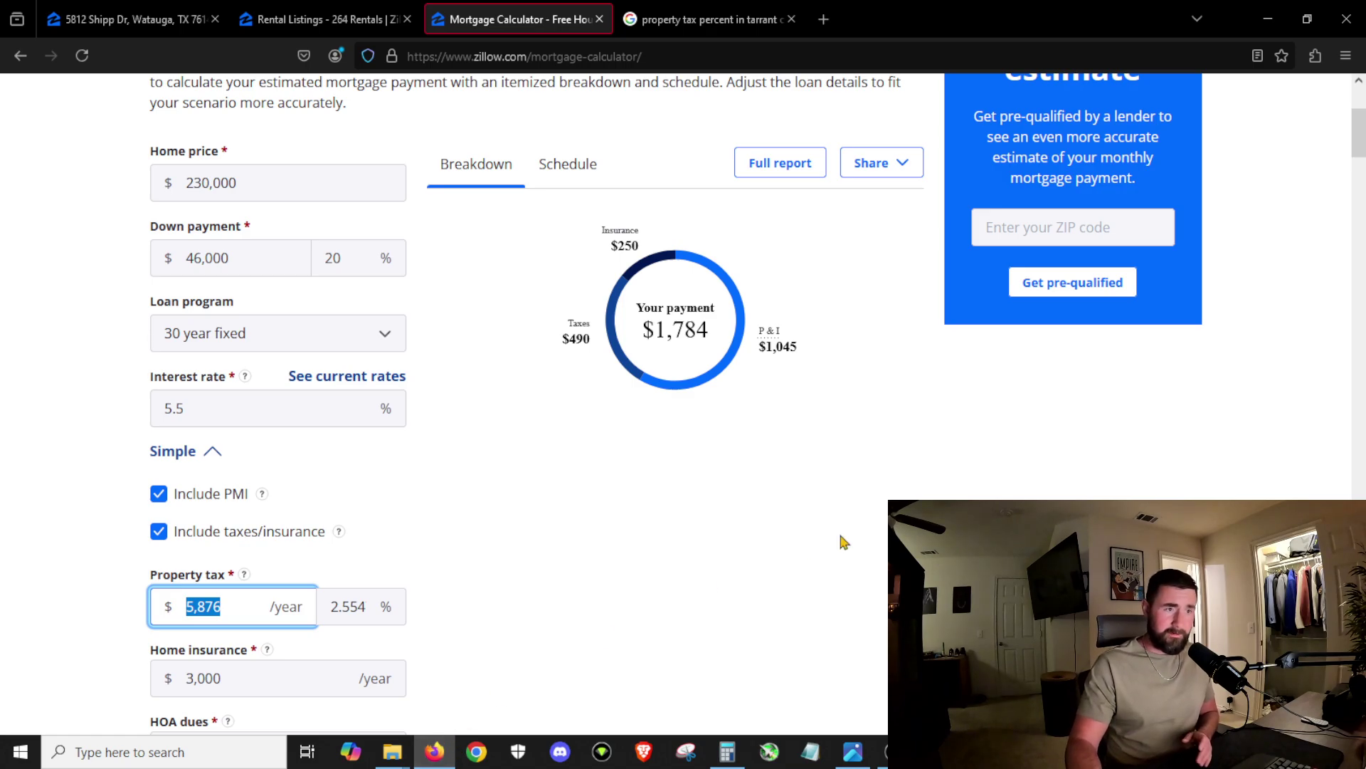
pyautogui.hotkey('ctrl', '1')
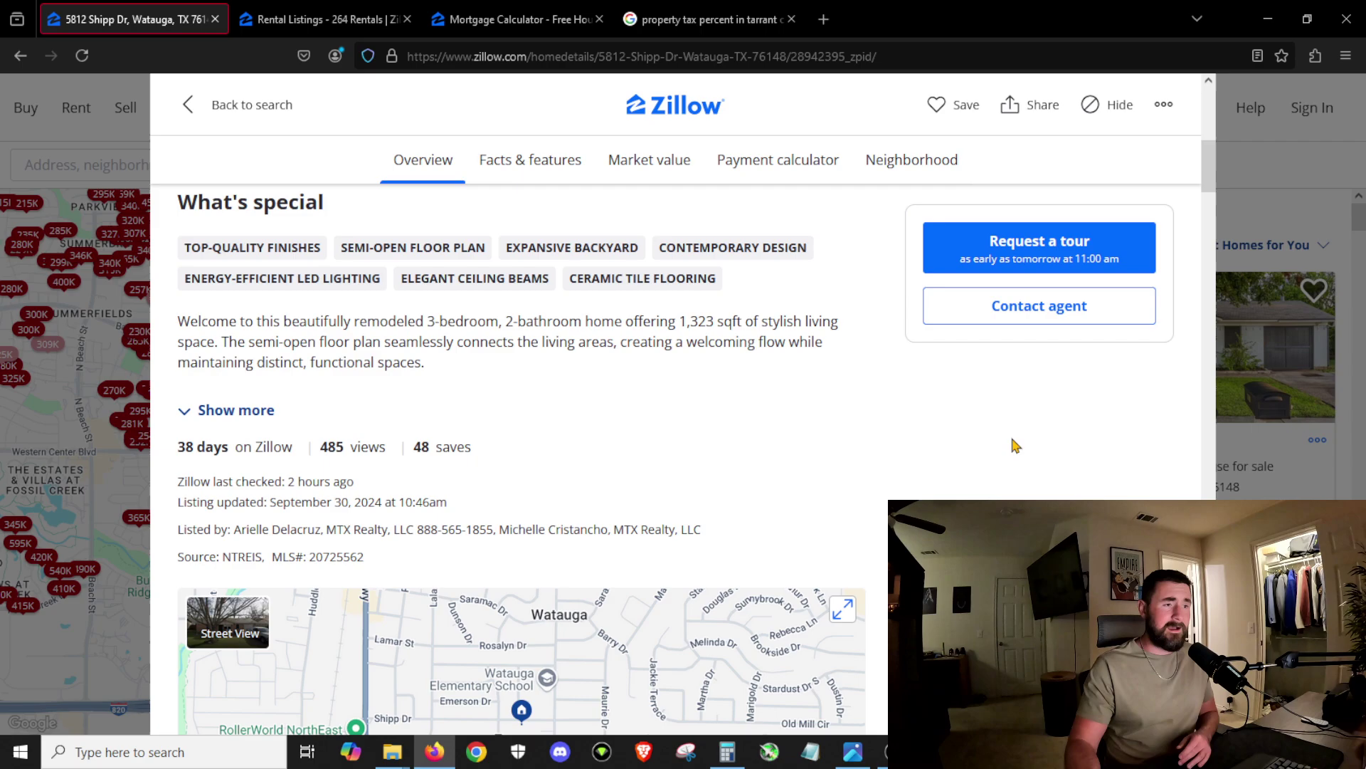
pyautogui.scroll(8, 1072, 439)
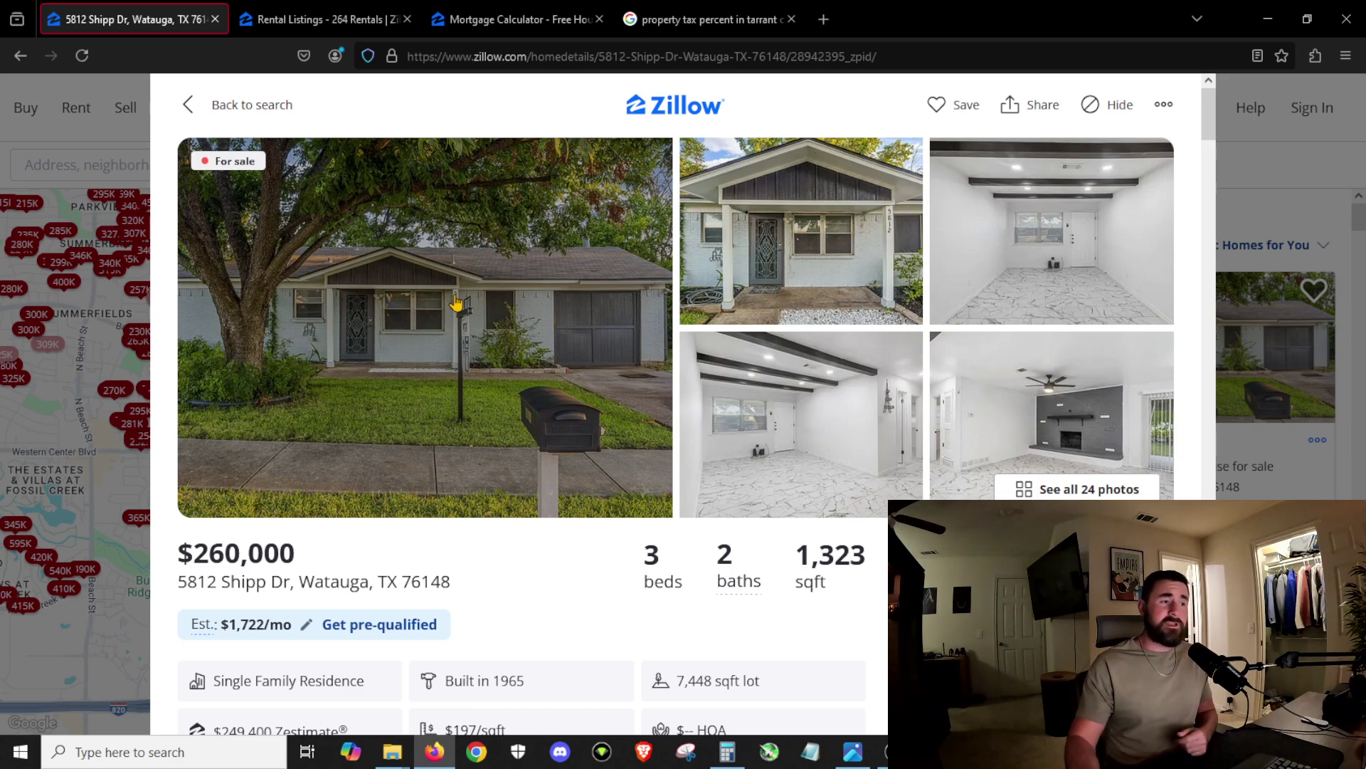
# Step: Close the listing details and switch the Watauga map search from For Sale to For Rent
pyautogui.click(111, 604)
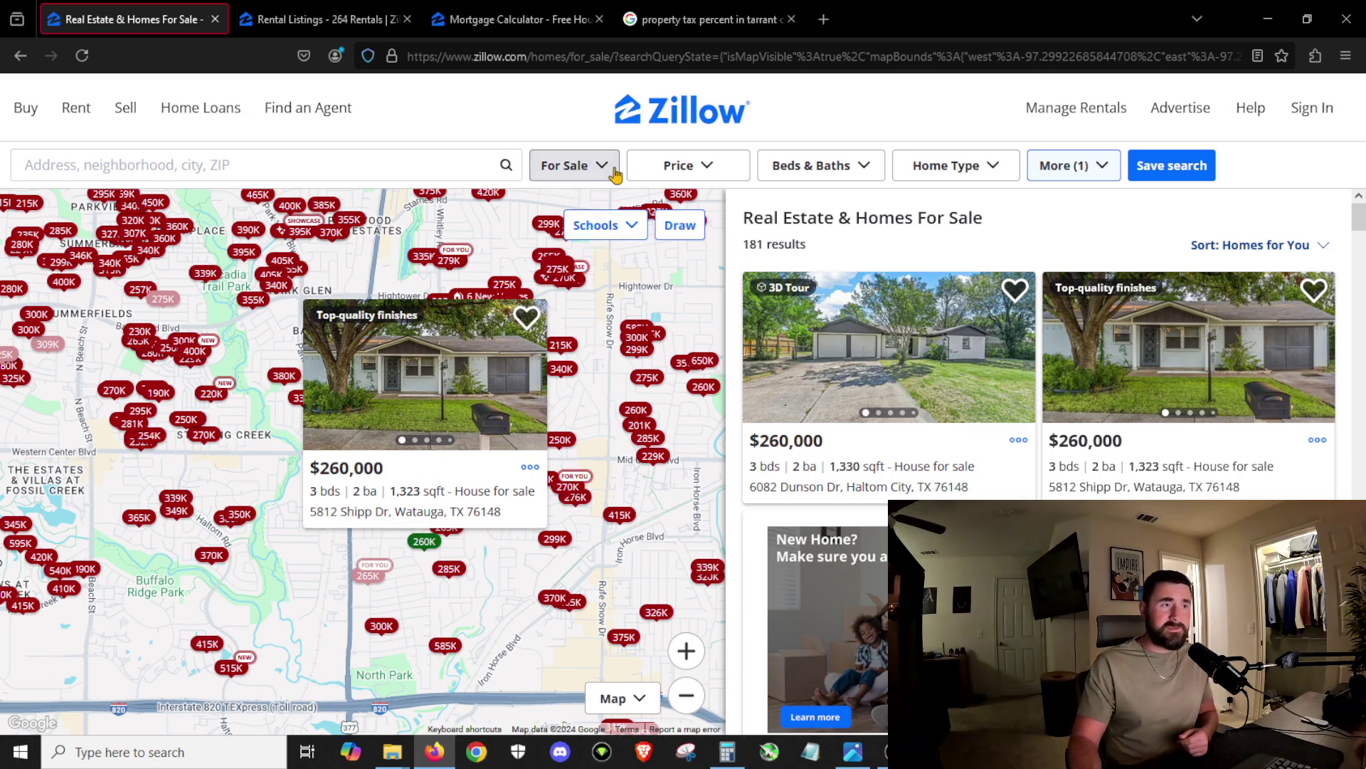
pyautogui.click(612, 170)
pyautogui.click(555, 267)
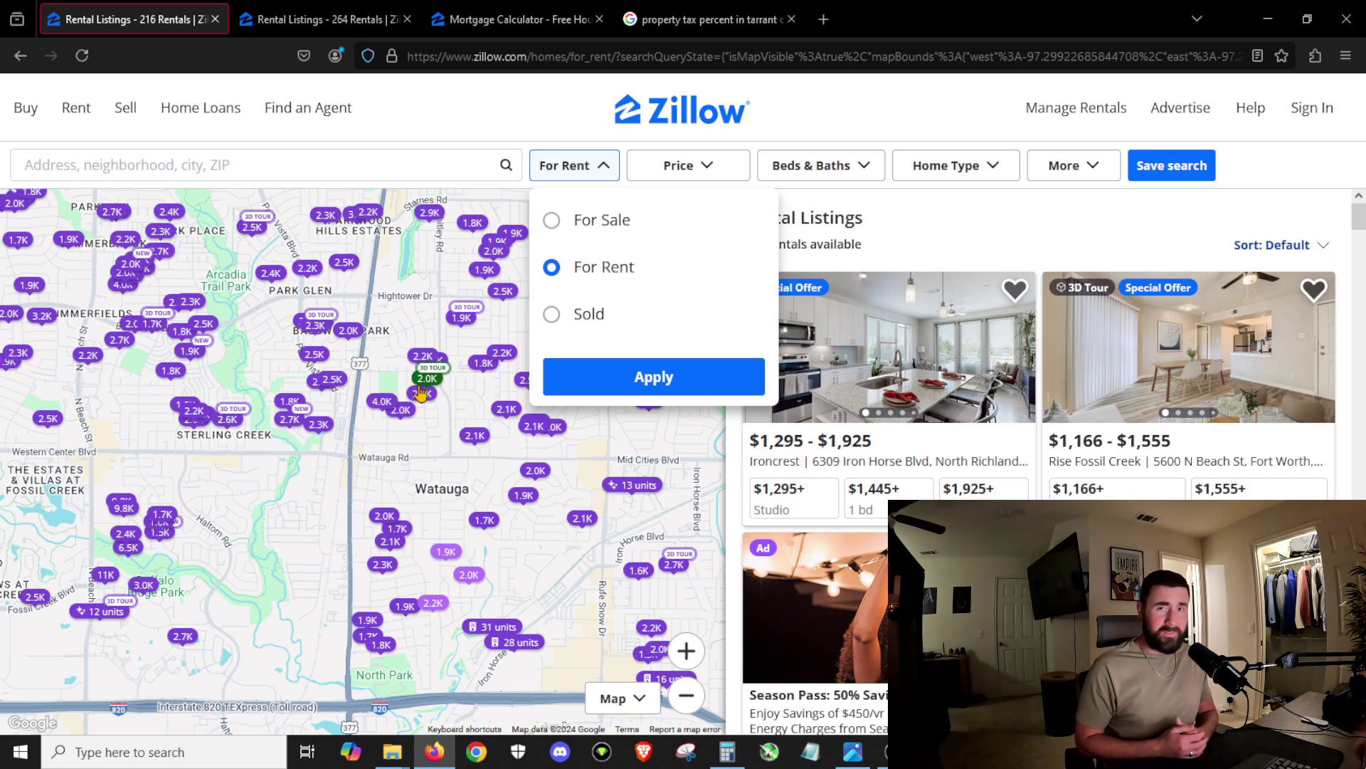
# Step: Return to the Mortgage Calculator tab showing the $230,000 home at $1,784 monthly
pyautogui.click(497, 22)
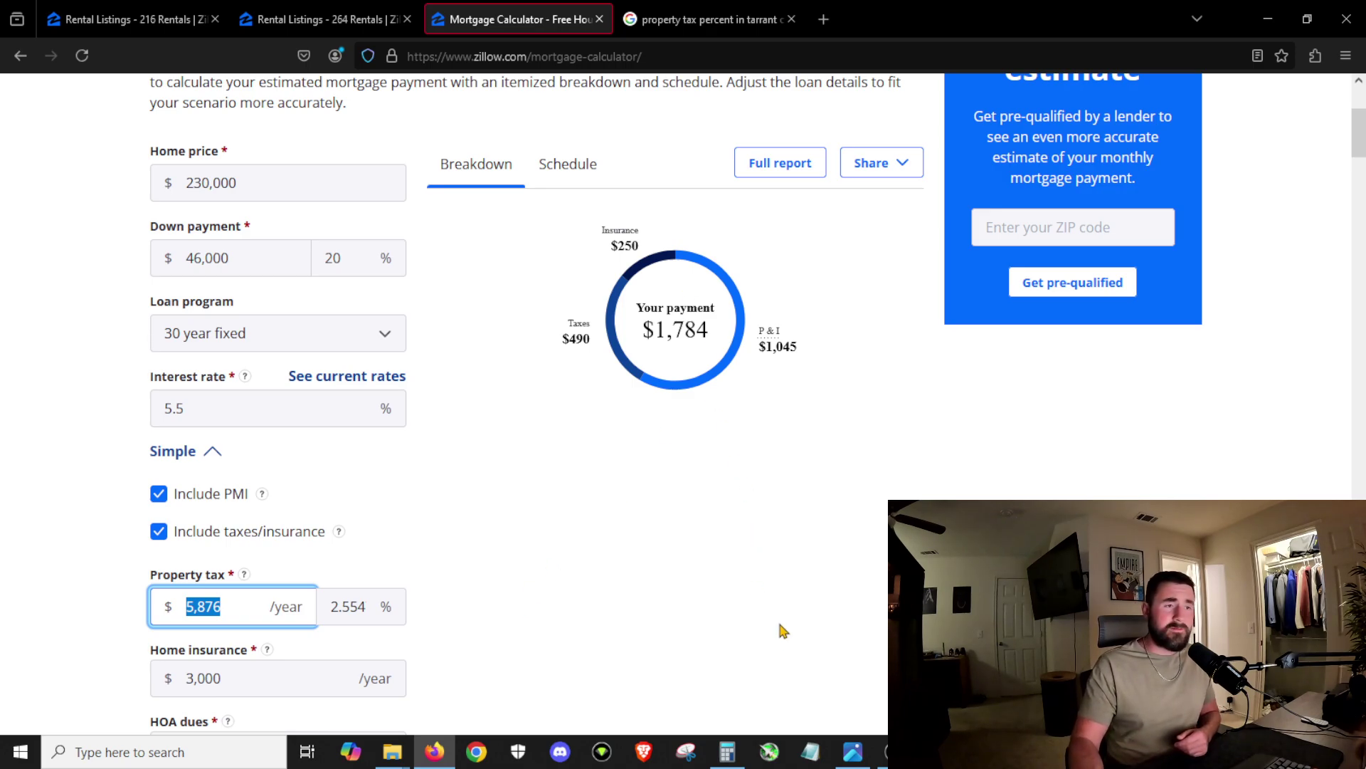
pyautogui.scroll(2, 780, 630)
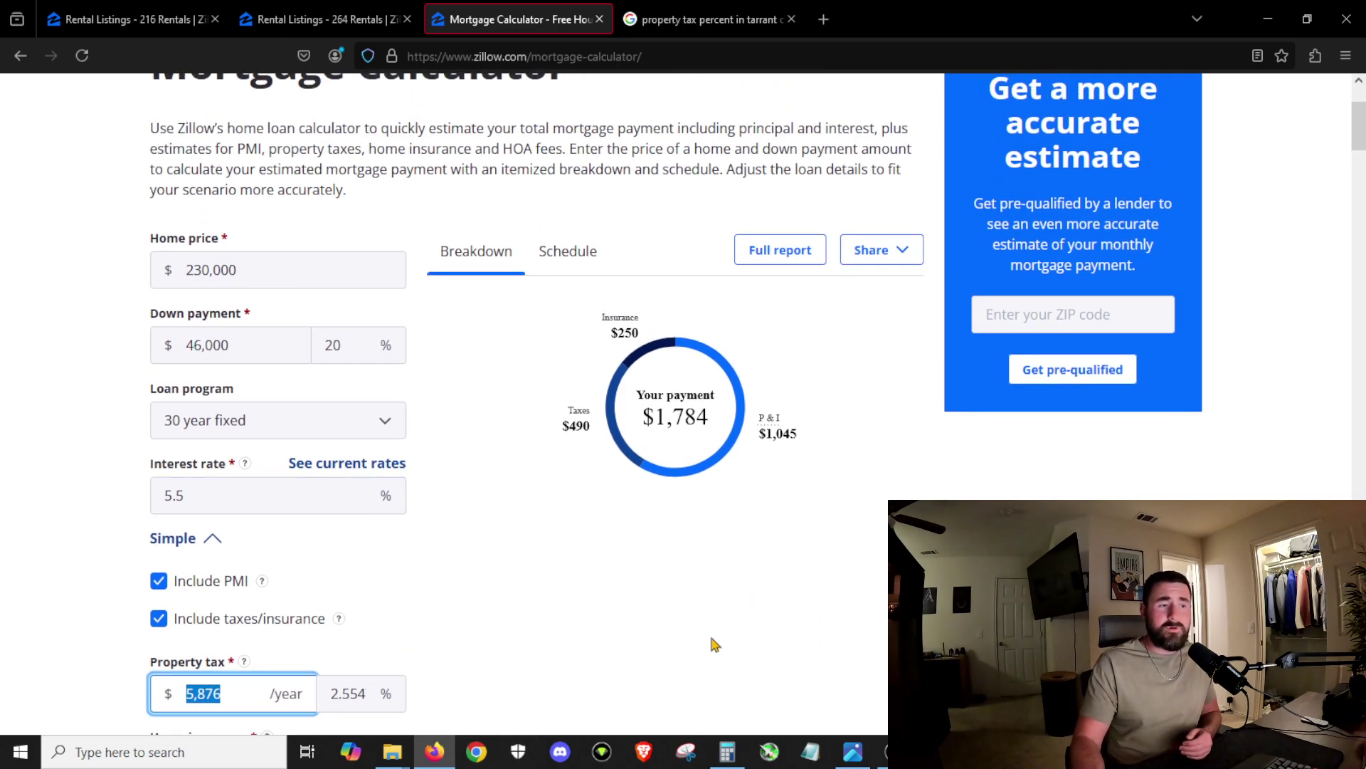
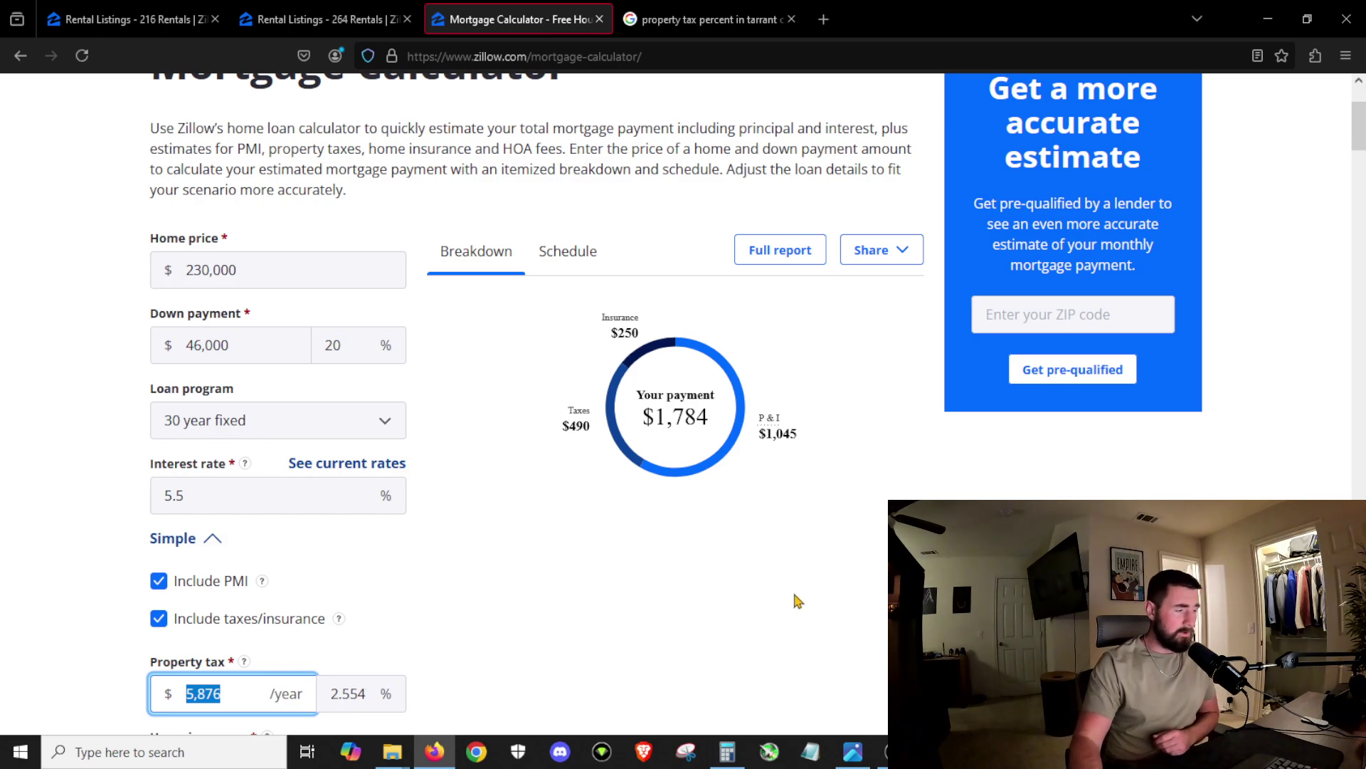
# Step: Compare the 264-rental and 216-rental listing tabs, ending on the 216 rentals around Watauga
pyautogui.scroll(3, 683, 132)
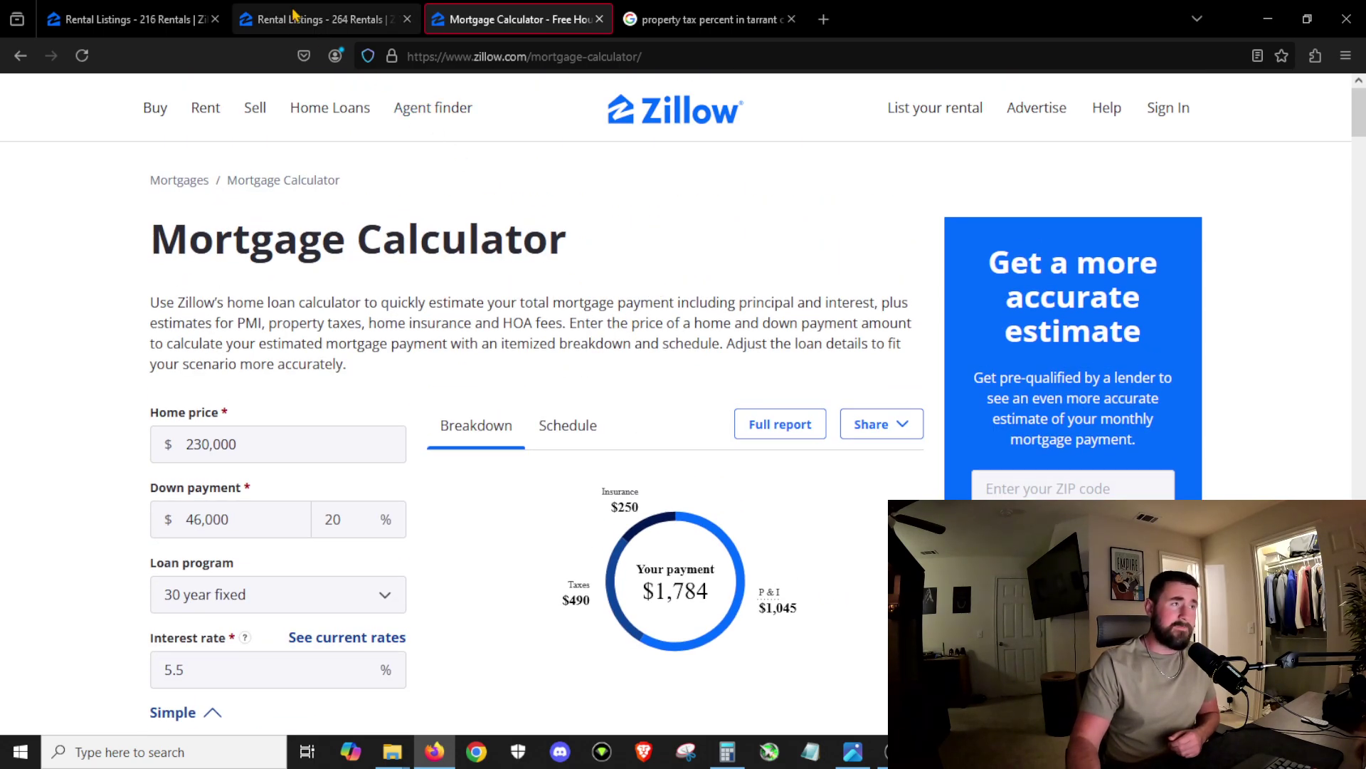
pyautogui.click(293, 17)
pyautogui.click(142, 19)
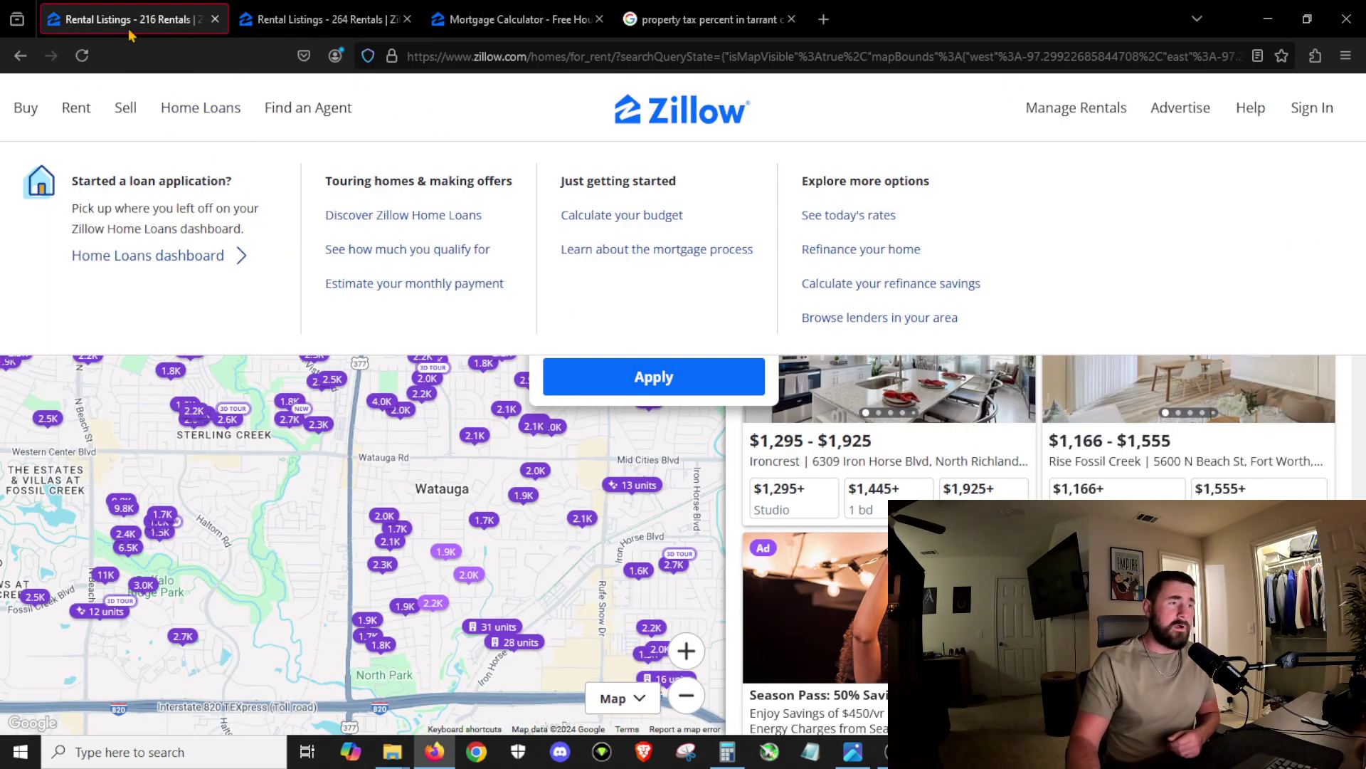
pyautogui.click(365, 21)
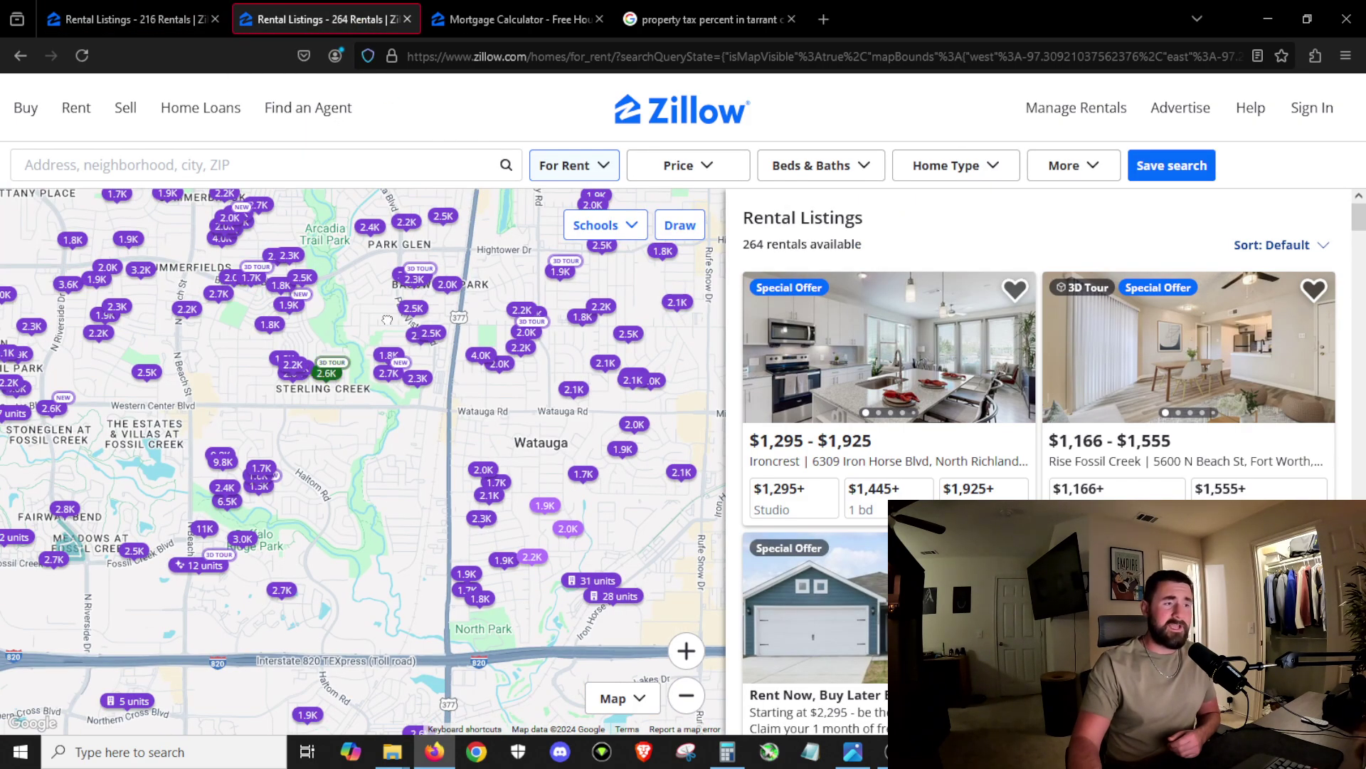
pyautogui.click(178, 19)
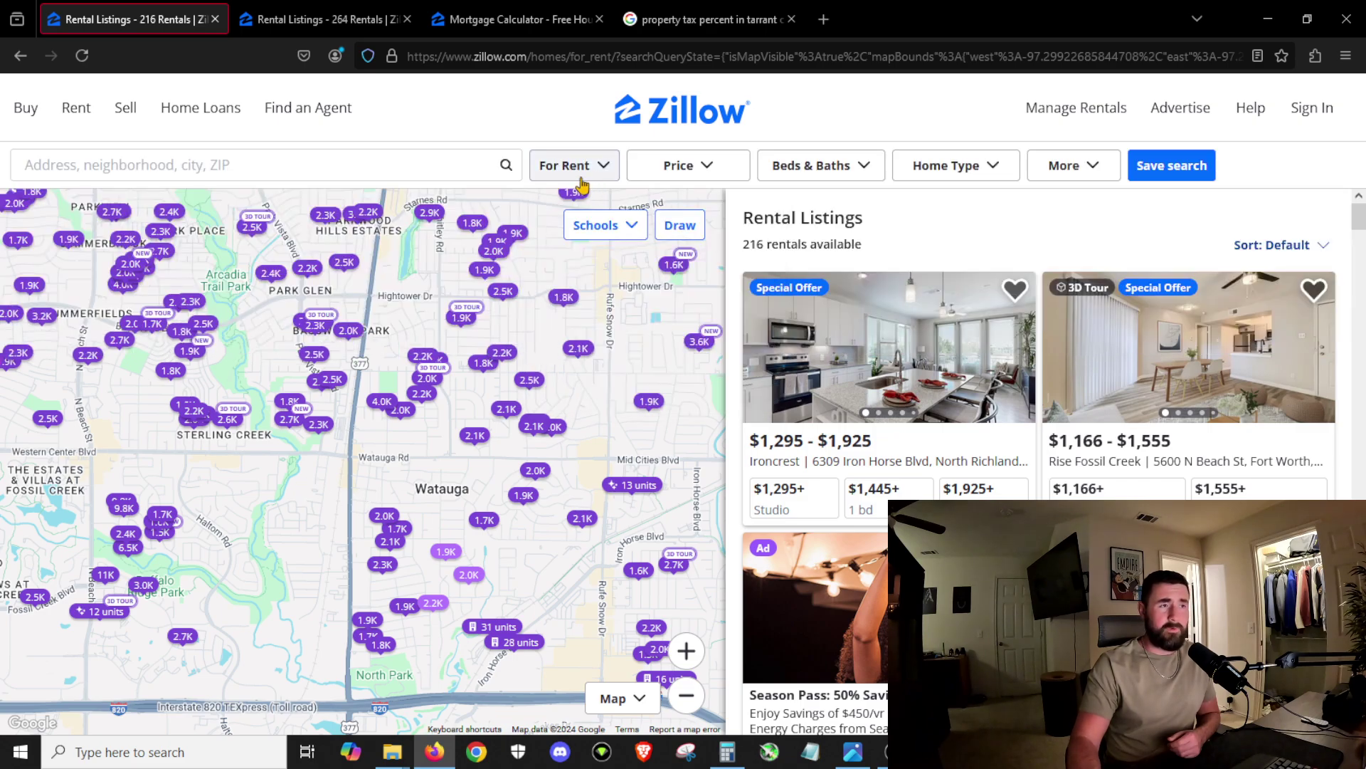
# Step: Switch the Watauga map from For Rent to For Sale and pan around the area
pyautogui.click(581, 185)
pyautogui.click(559, 225)
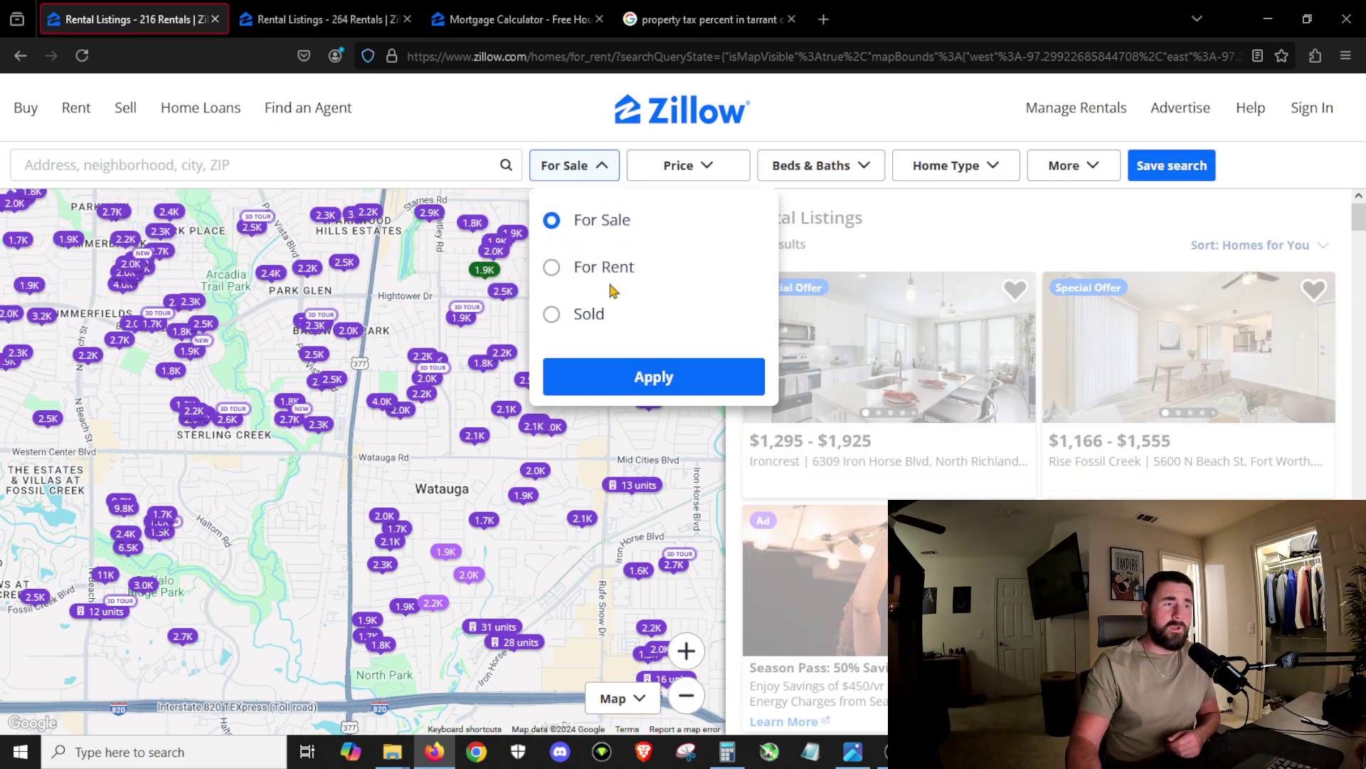
pyautogui.moveTo(508, 487); pyautogui.dragTo(590, 440)
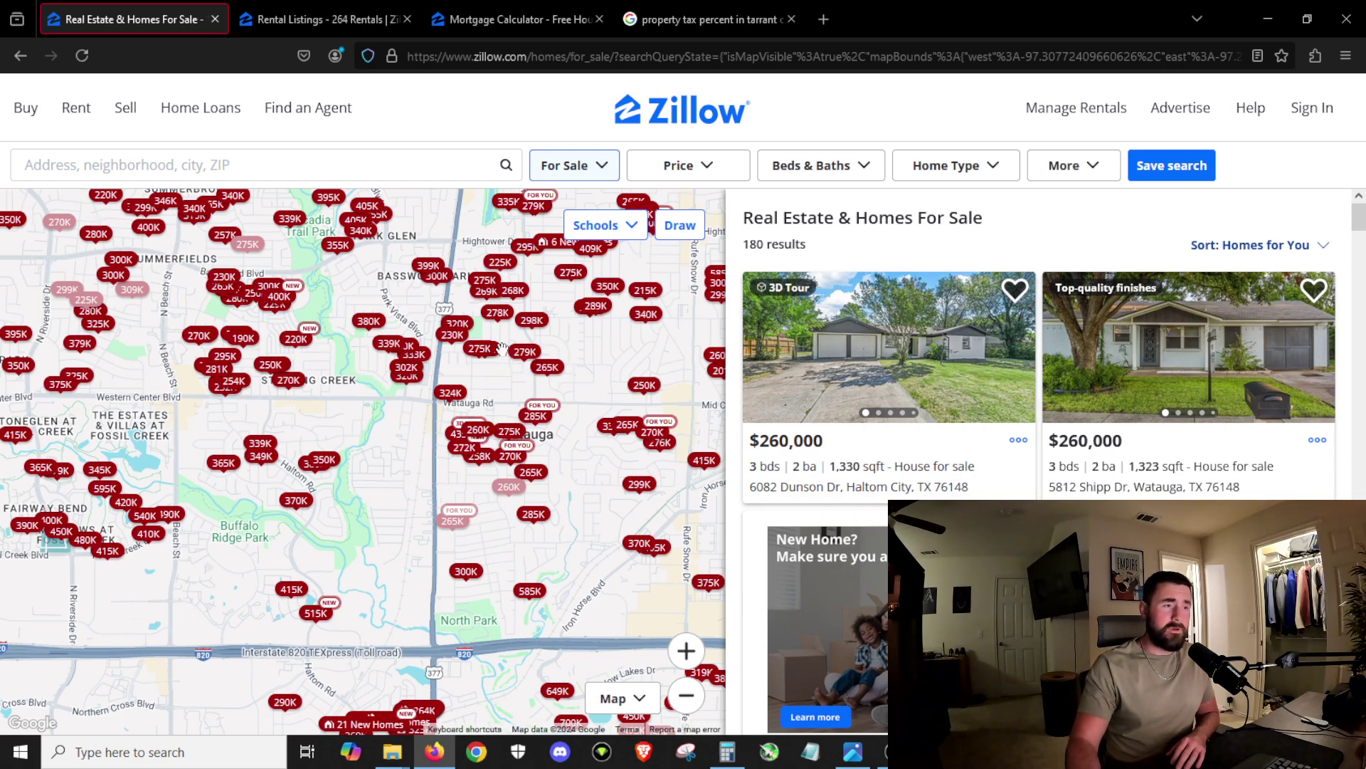
pyautogui.moveTo(478, 380); pyautogui.dragTo(522, 409)
# Step: Zoom and recentre the for-sale map on Watauga, then view the 264-rental listings
pyautogui.scroll(1, 521, 409)
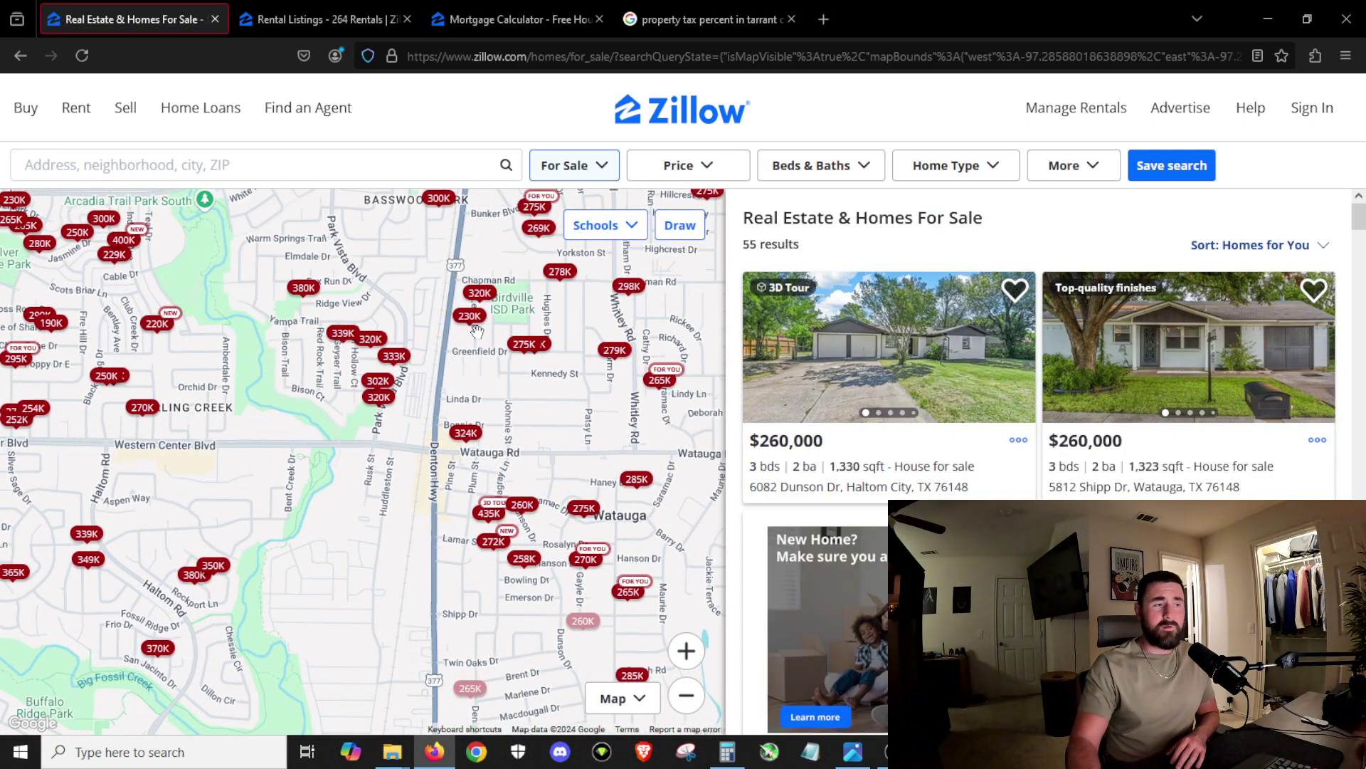
pyautogui.scroll(-1, 477, 336)
pyautogui.moveTo(477, 337); pyautogui.dragTo(418, 400)
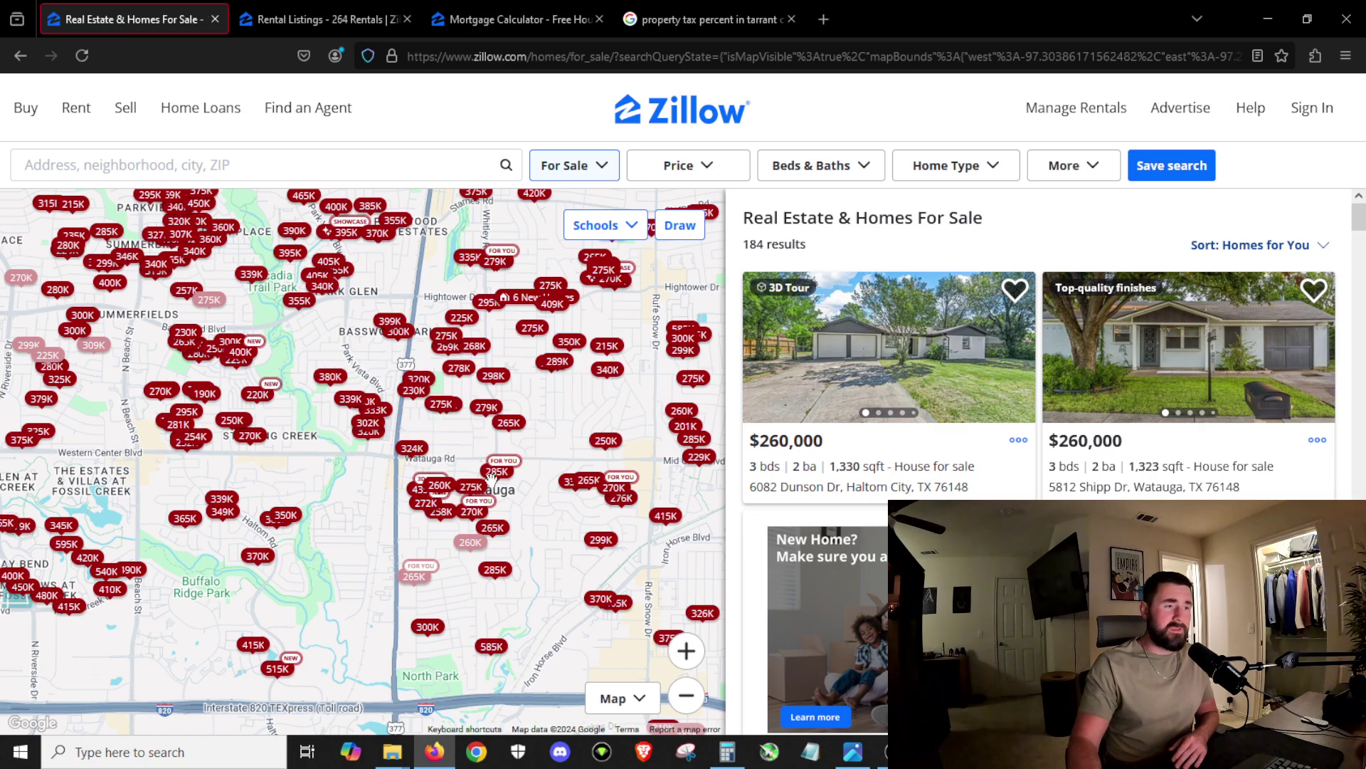
pyautogui.click(320, 16)
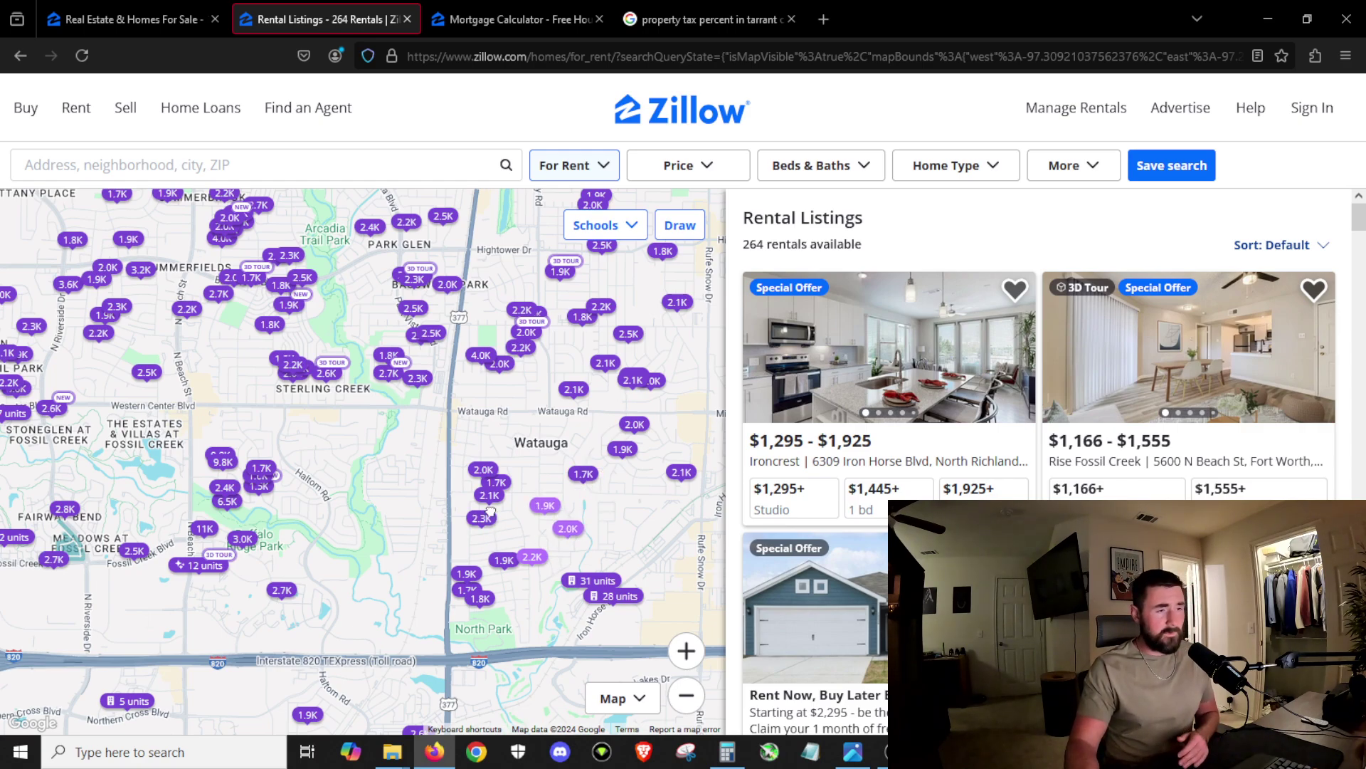
# Step: Set the mortgage calculator's interest rate to 7%
pyautogui.click(520, 19)
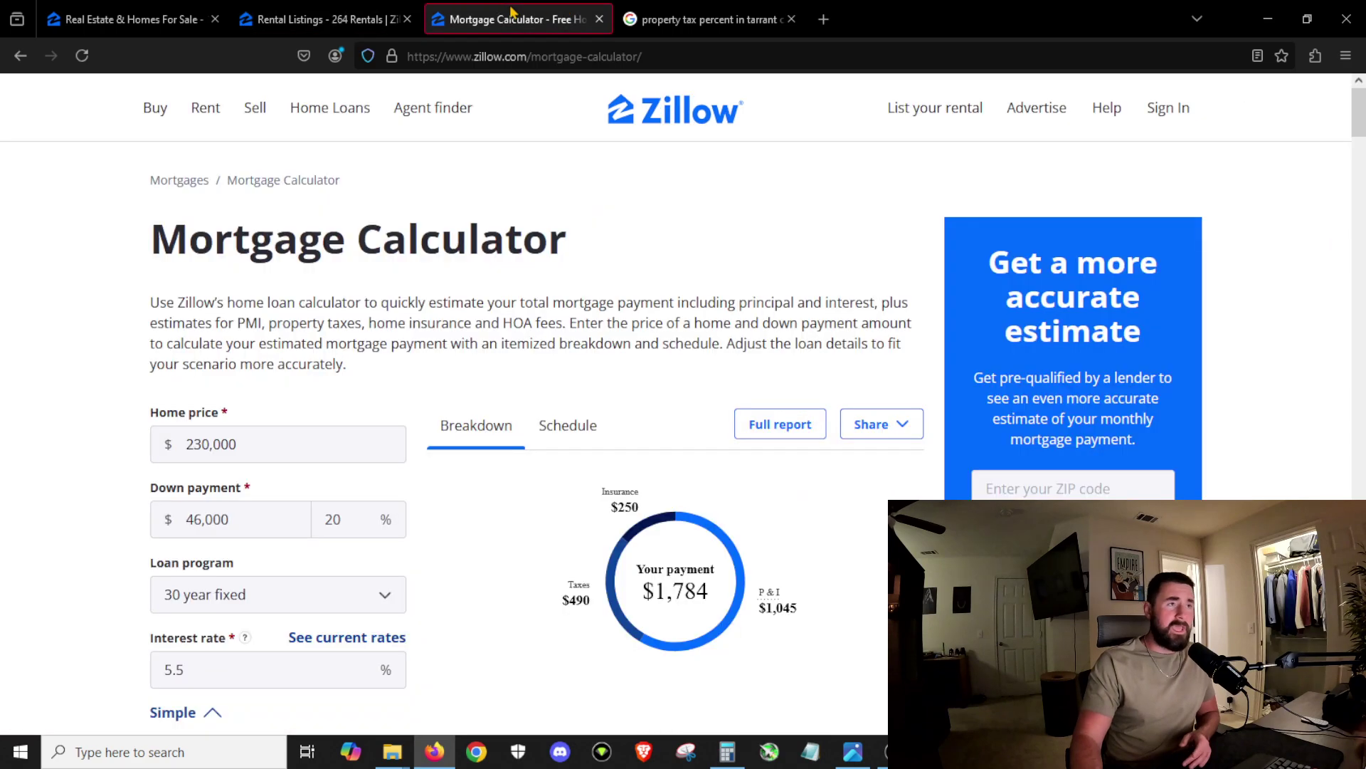
pyautogui.scroll(-2, 795, 514)
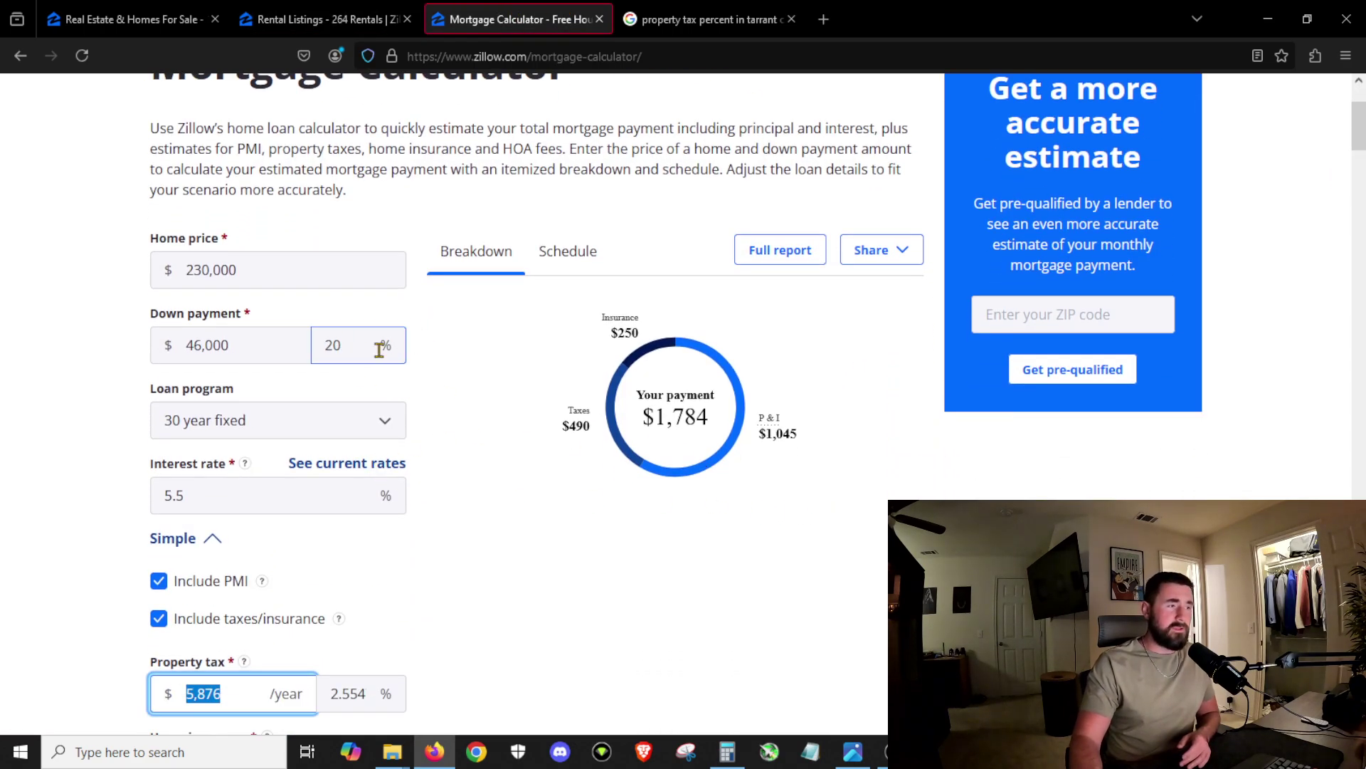
pyautogui.click(199, 494)
pyautogui.write('7')
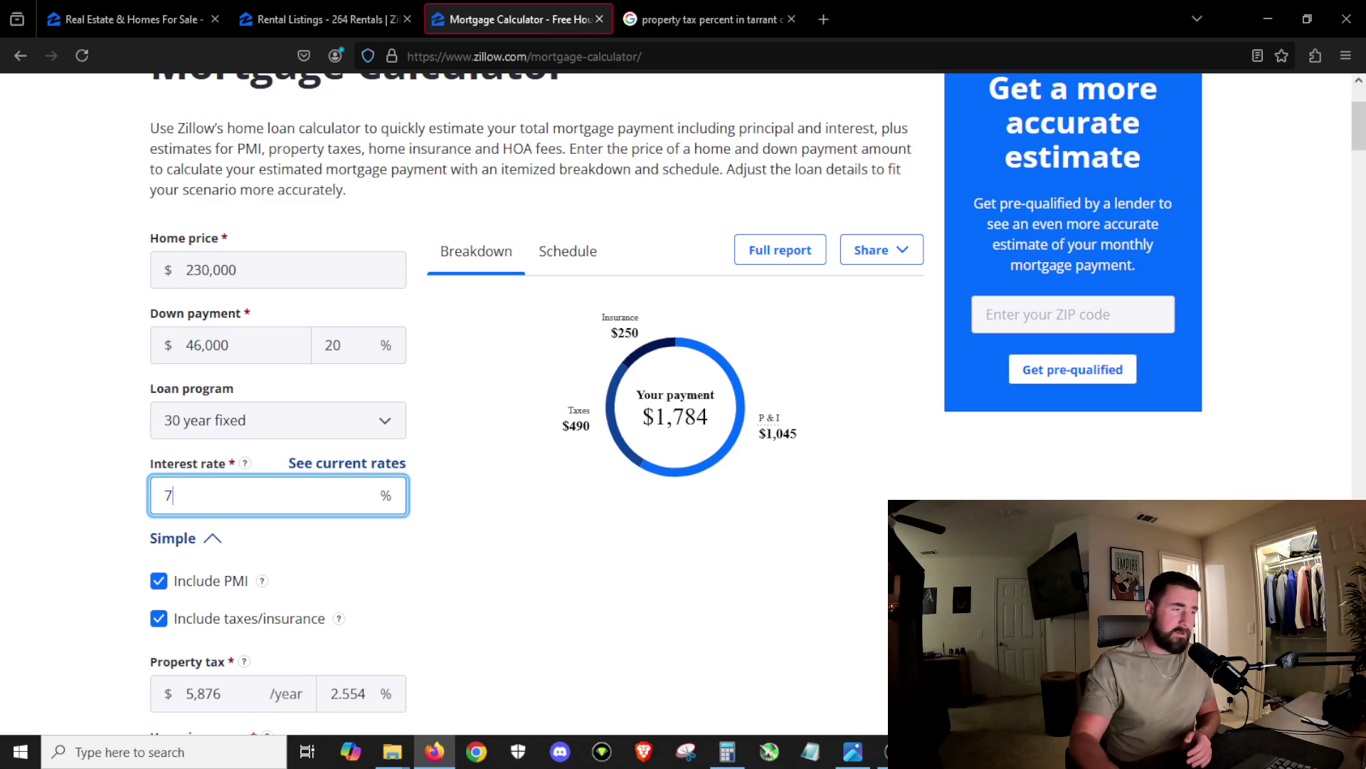
pyautogui.press('Tab')
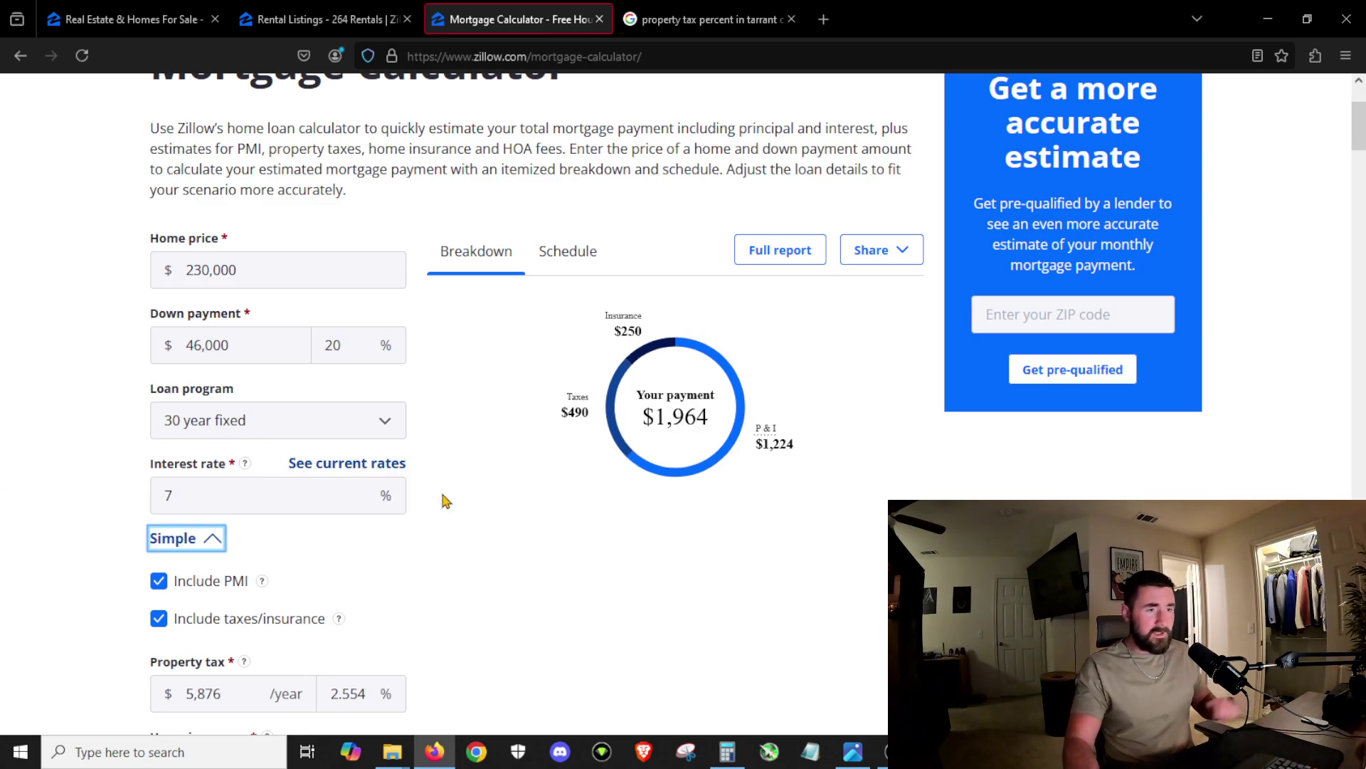
# Step: Change the home price to 240,000, giving a $2,017 monthly payment
pyautogui.click(268, 256)
pyautogui.click(206, 271)
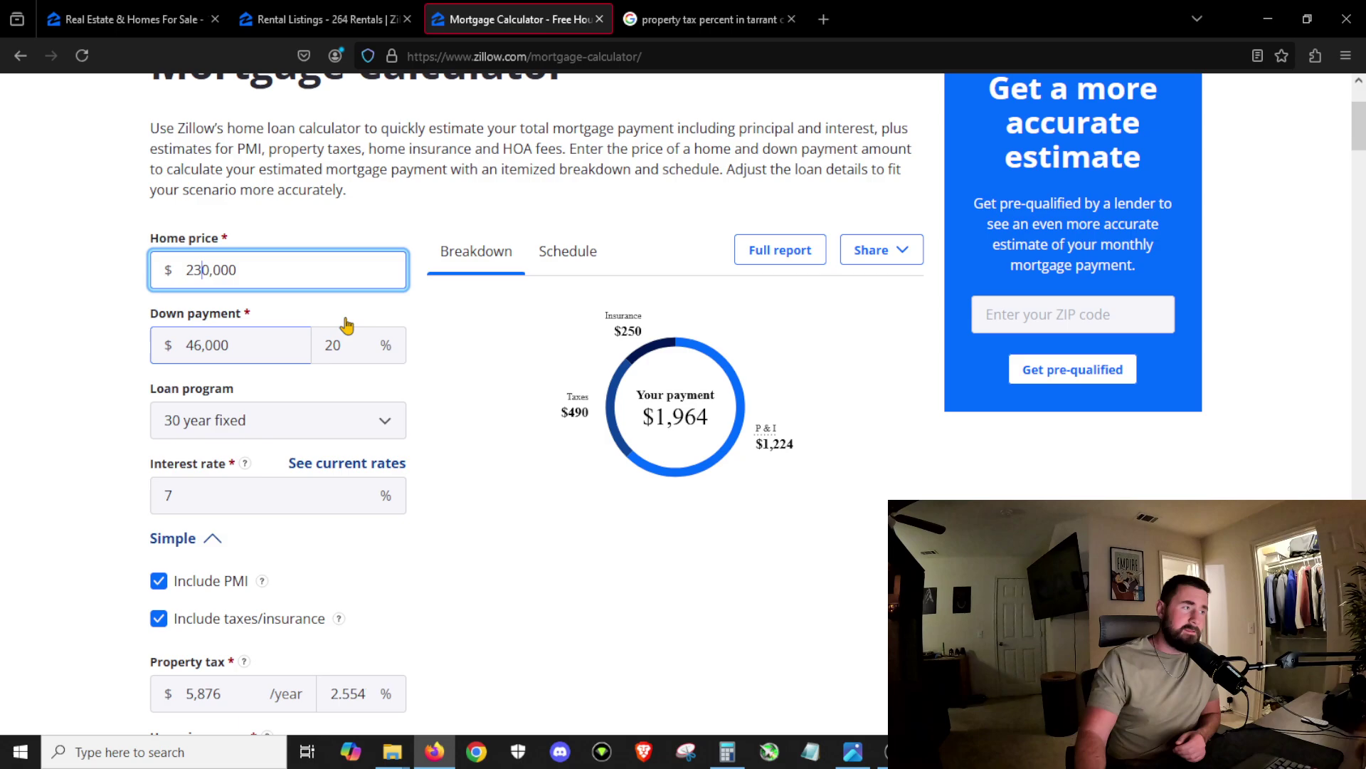
pyautogui.write('4')
pyautogui.press('BackSpace')
pyautogui.press('BackSpace')
pyautogui.write('4')
pyautogui.press('Tab')
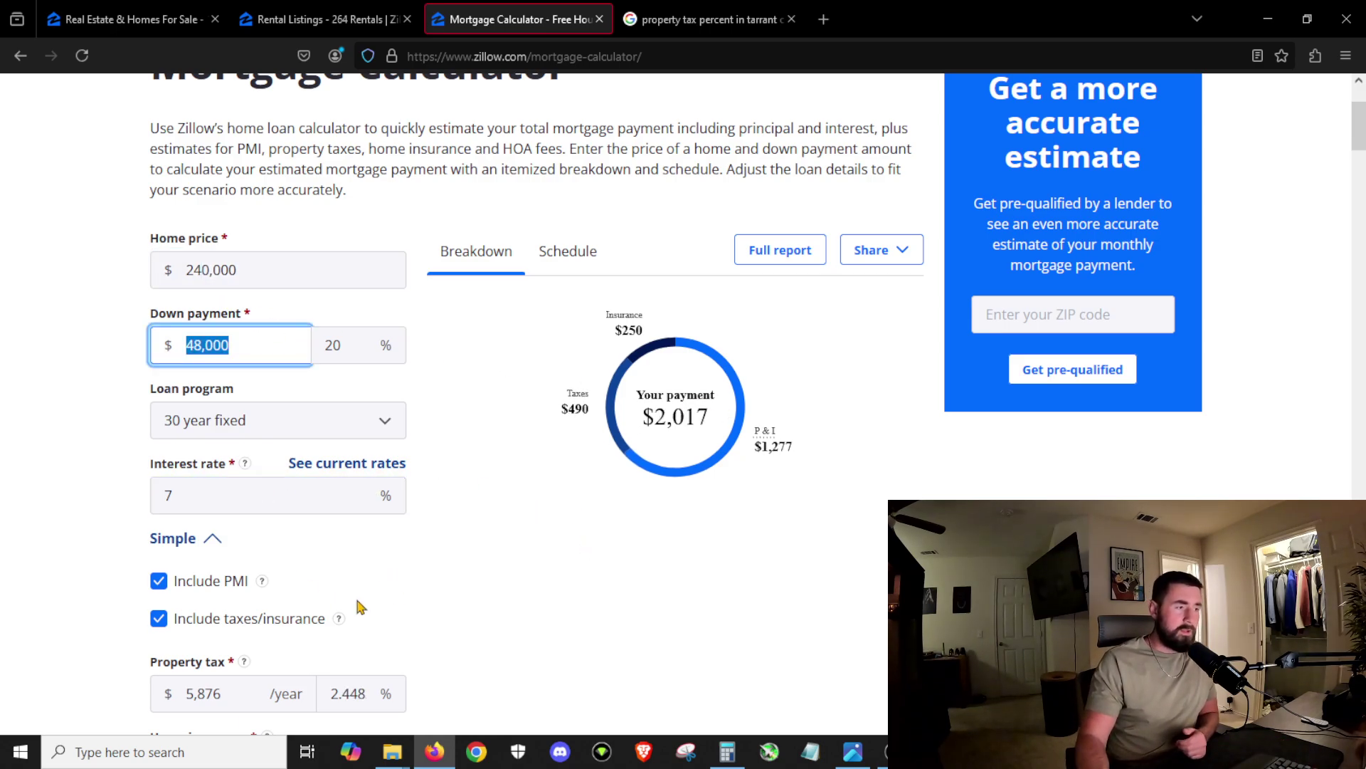
pyautogui.scroll(-2, 358, 605)
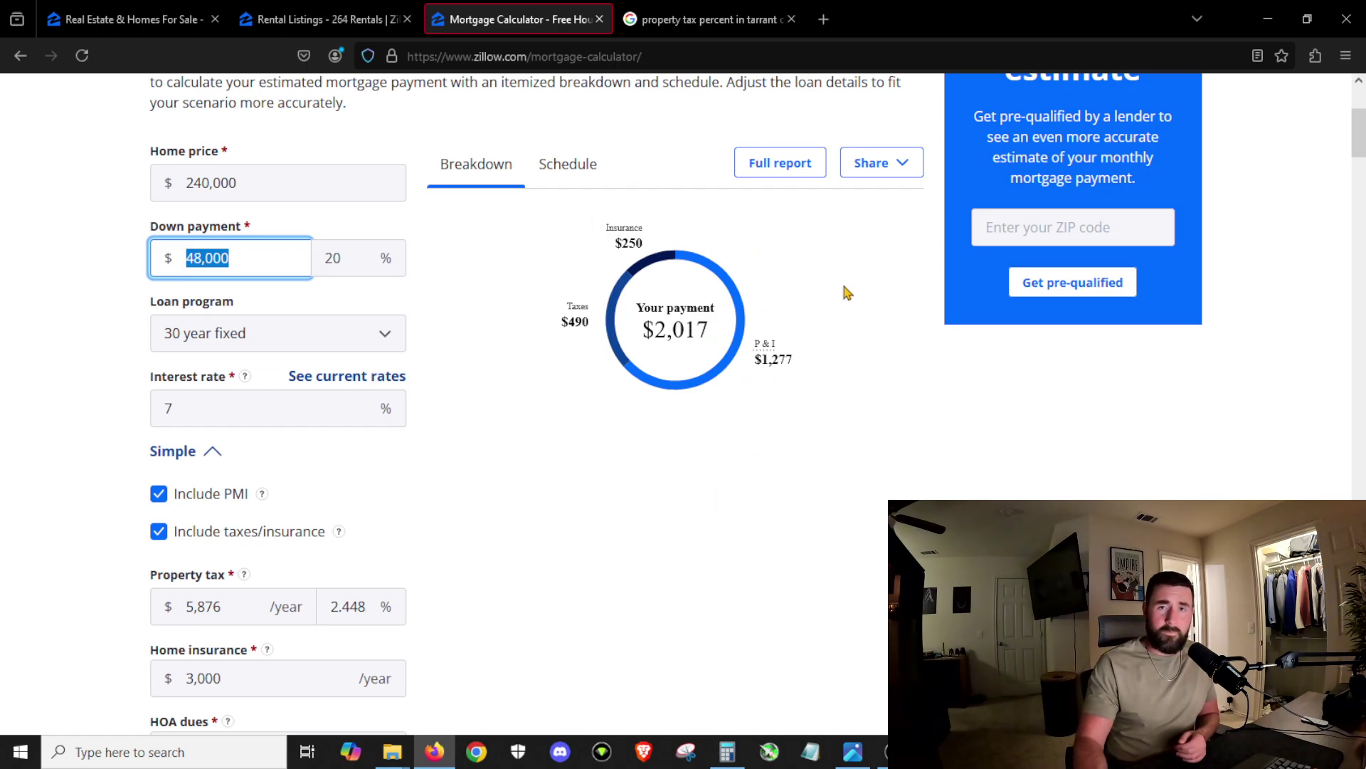
pyautogui.scroll(-3, 783, 320)
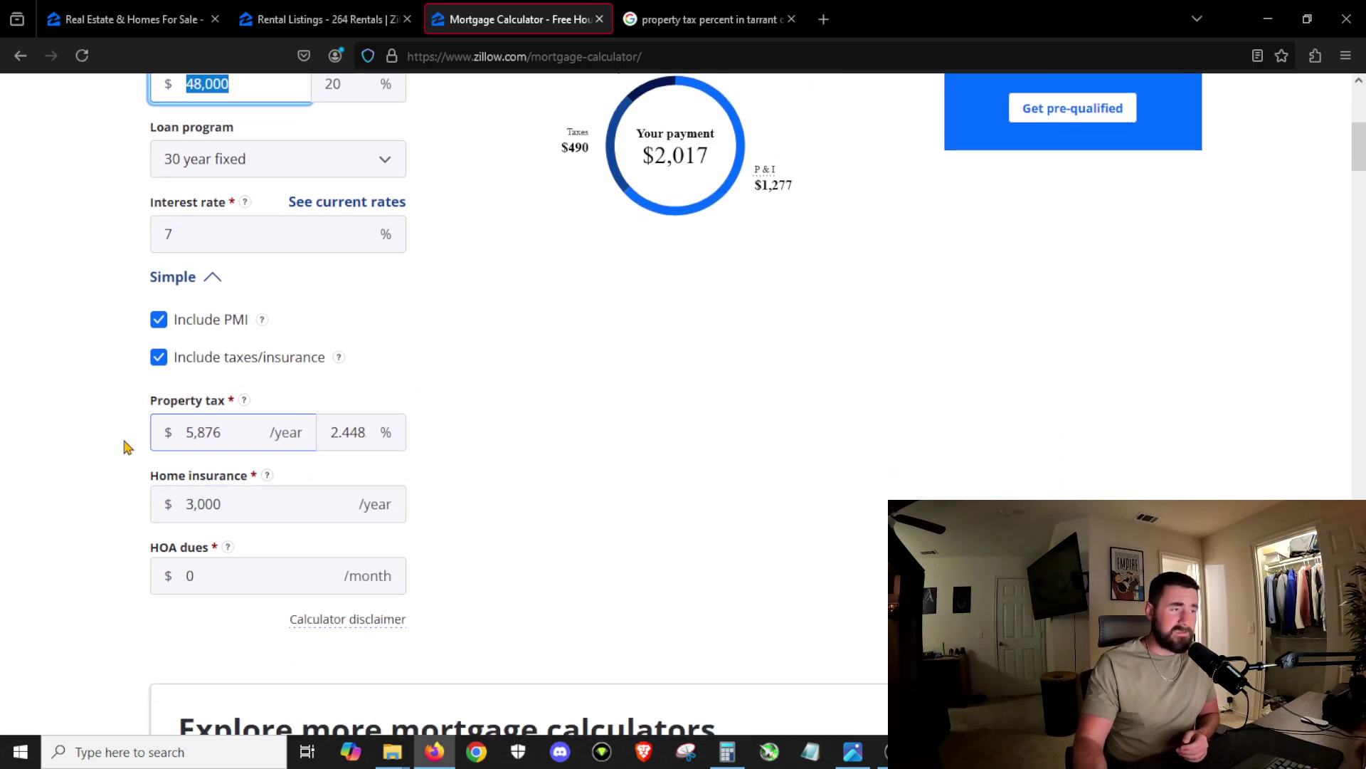
pyautogui.scroll(3, 869, 427)
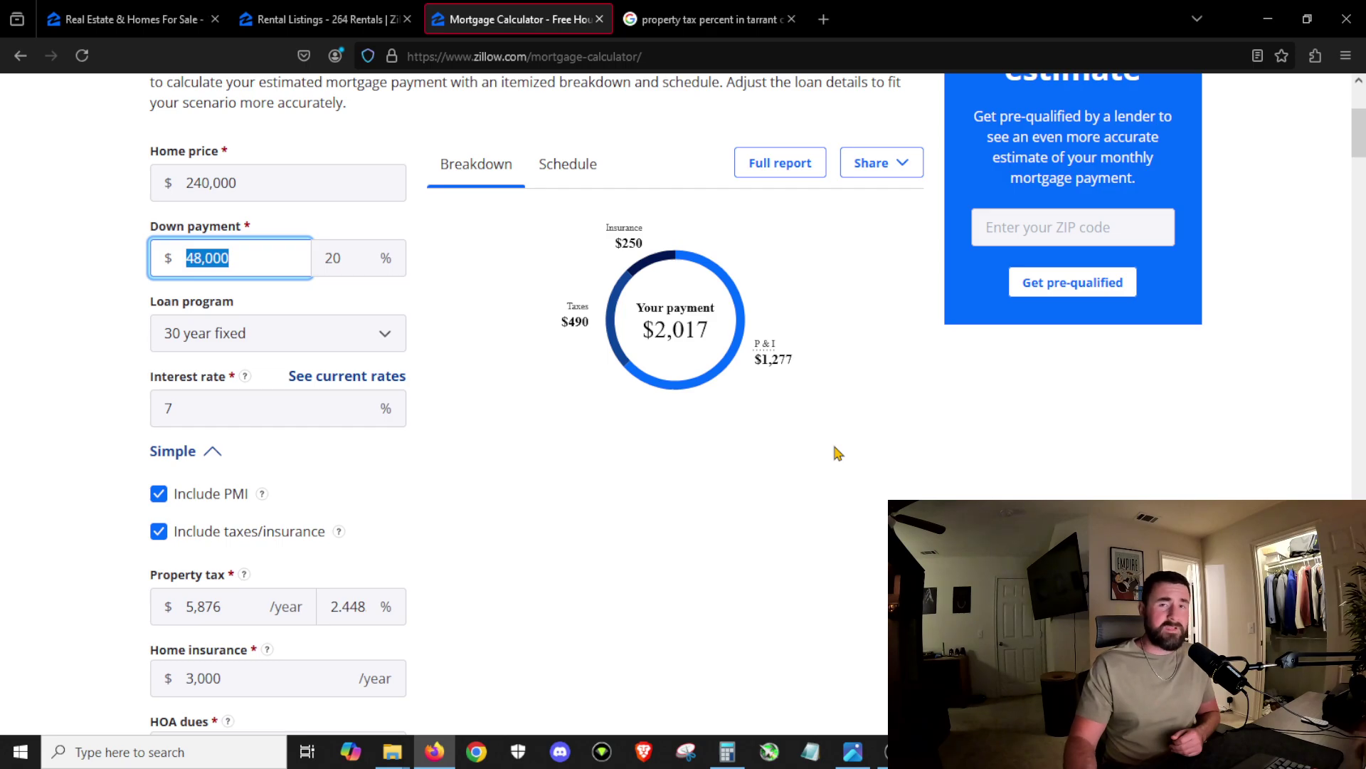
pyautogui.scroll(-1, 642, 549)
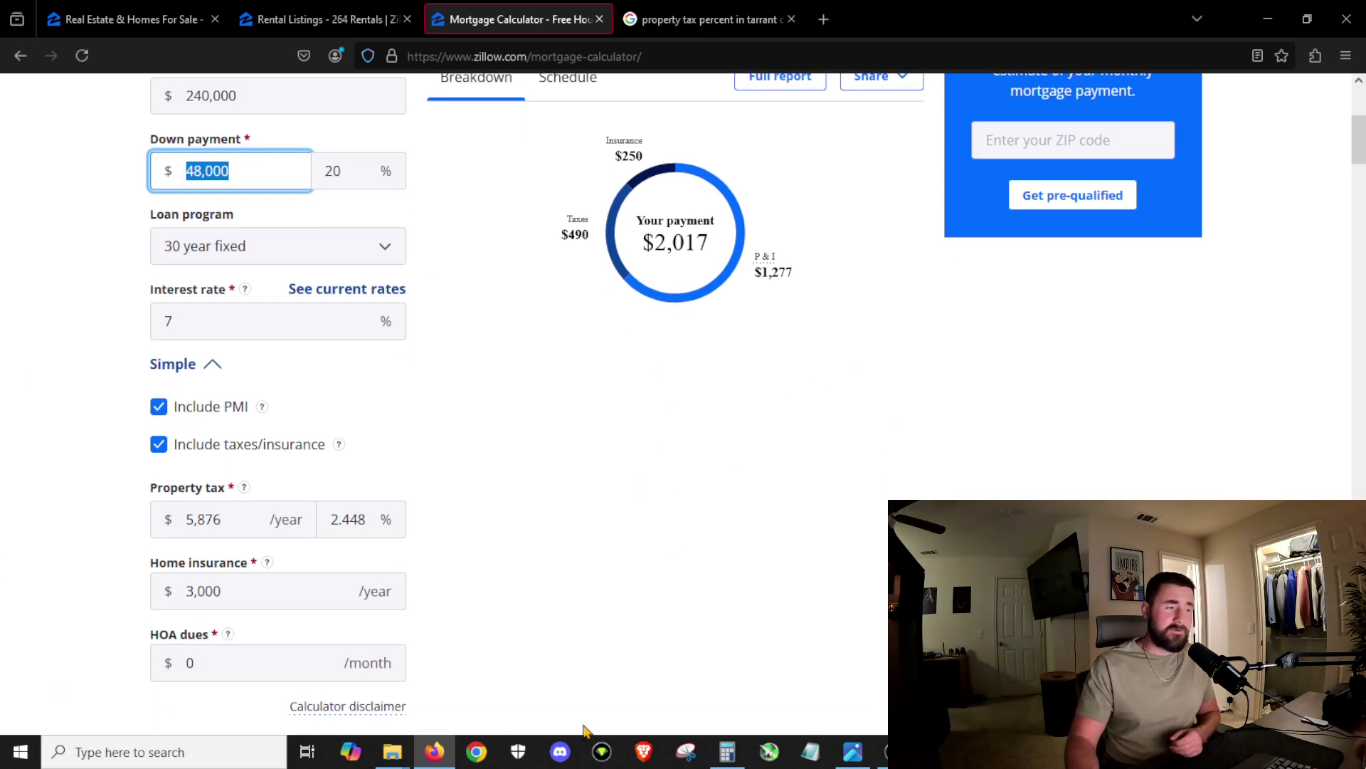
pyautogui.scroll(1, 702, 573)
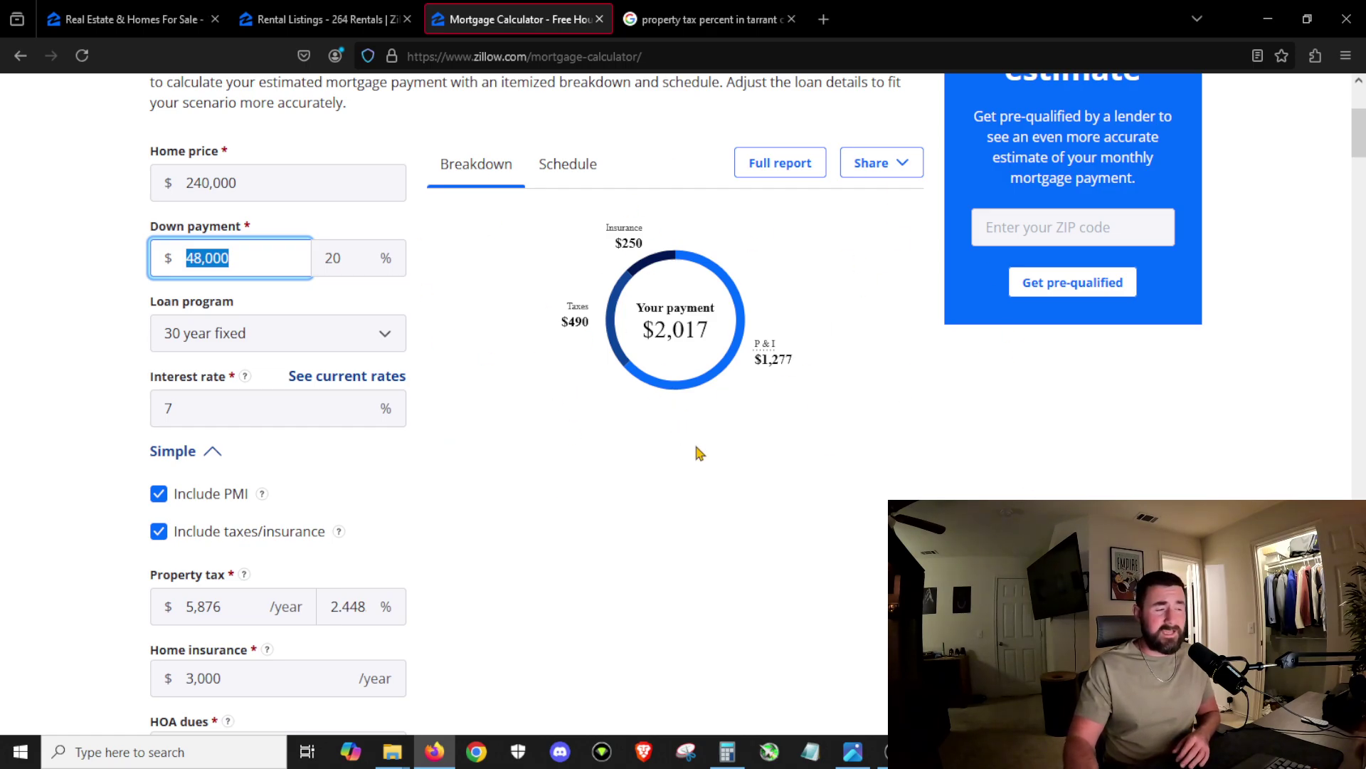
pyautogui.scroll(-1, 683, 446)
pyautogui.click(220, 518)
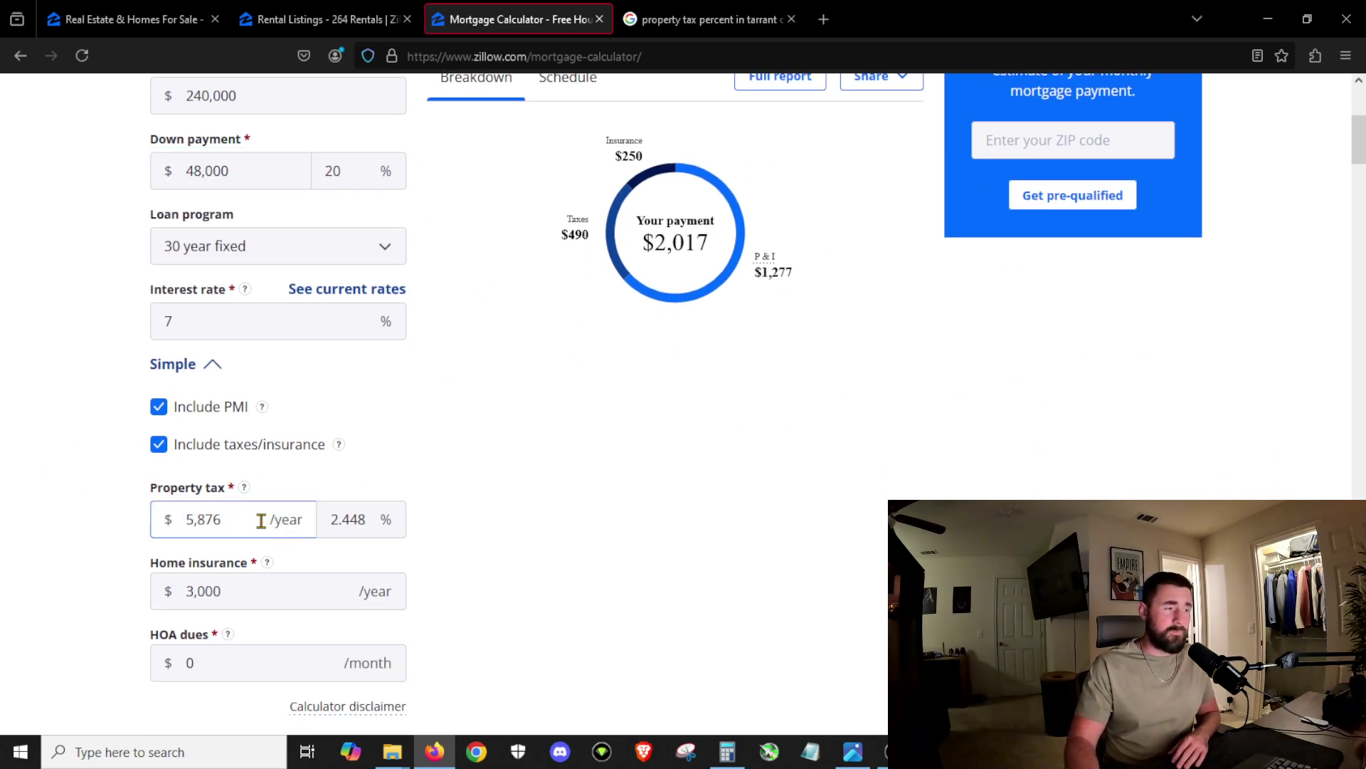
pyautogui.click(170, 522)
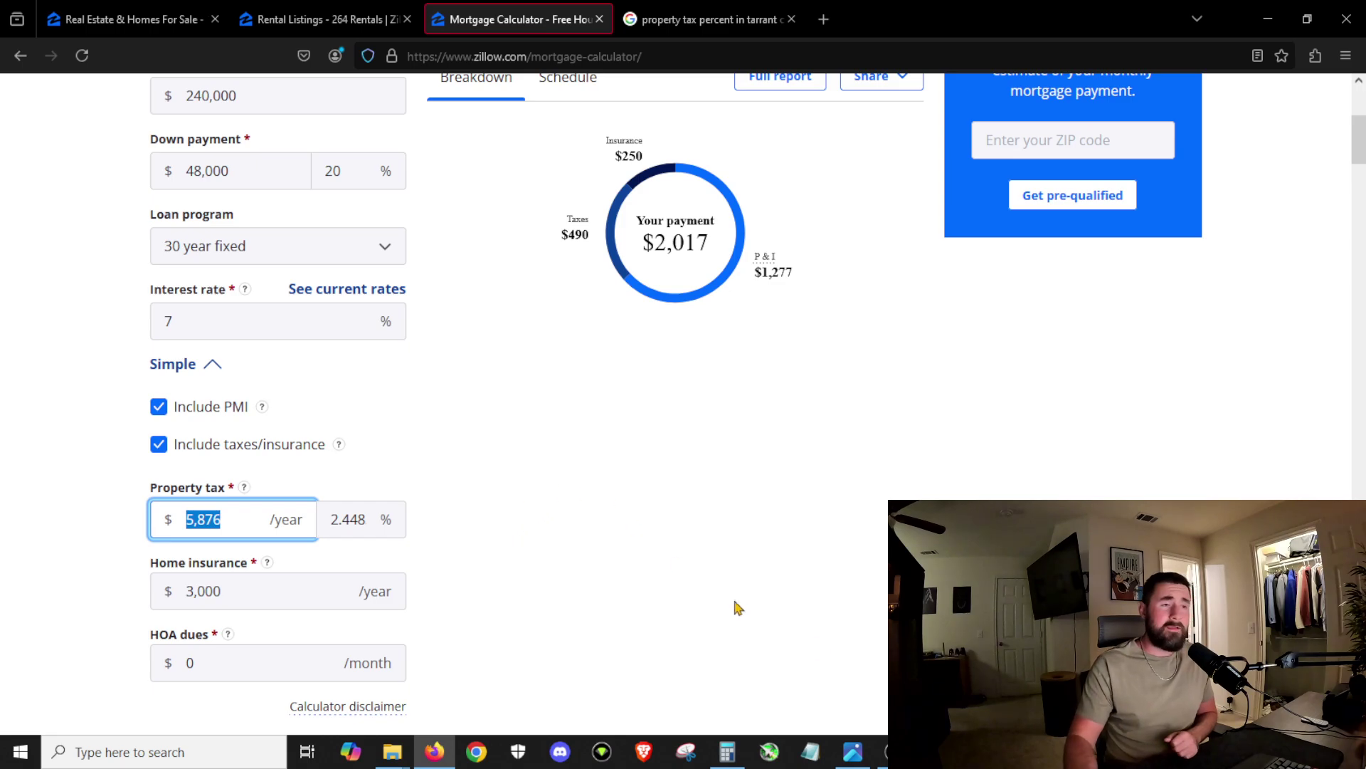
# Step: Select the $240,000 home price in the calculator, then return to the 264-rental listings
pyautogui.scroll(3, 360, 519)
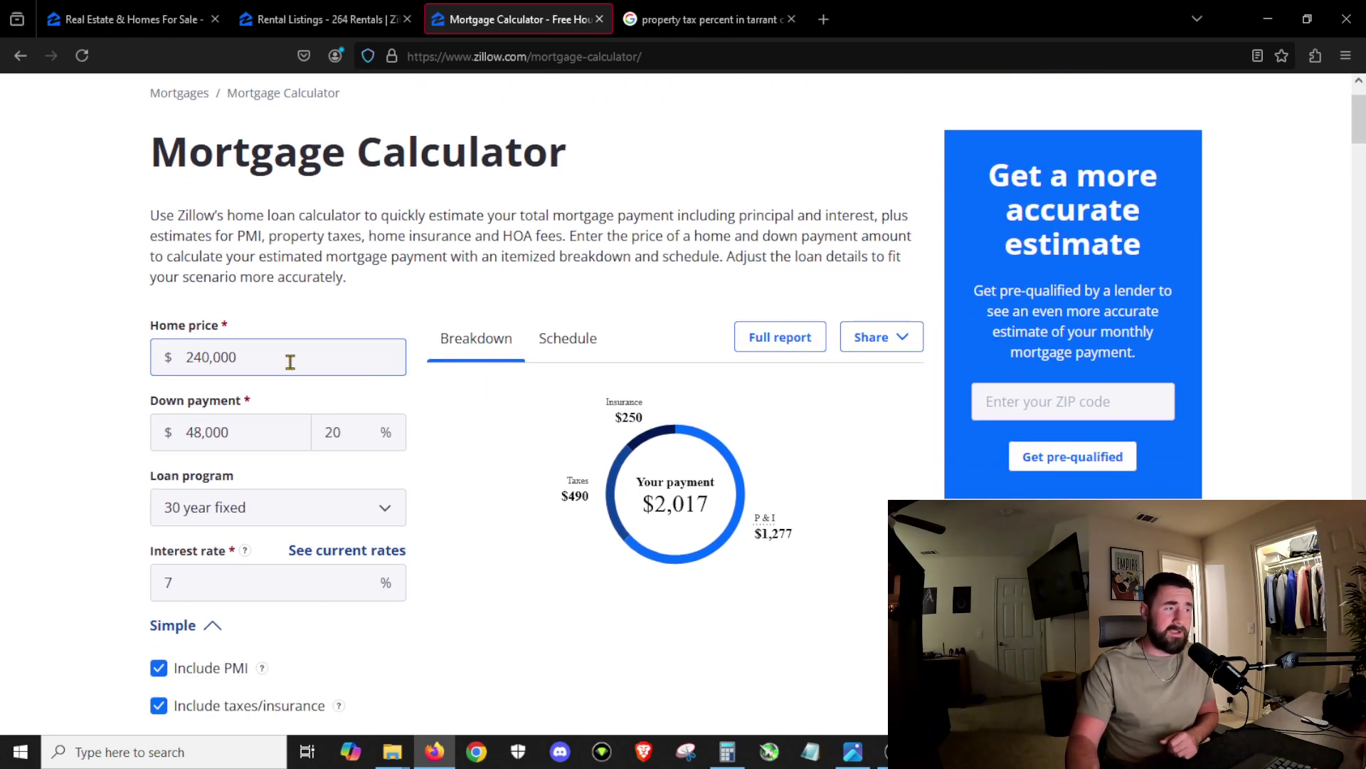
pyautogui.moveTo(289, 357); pyautogui.dragTo(186, 357)
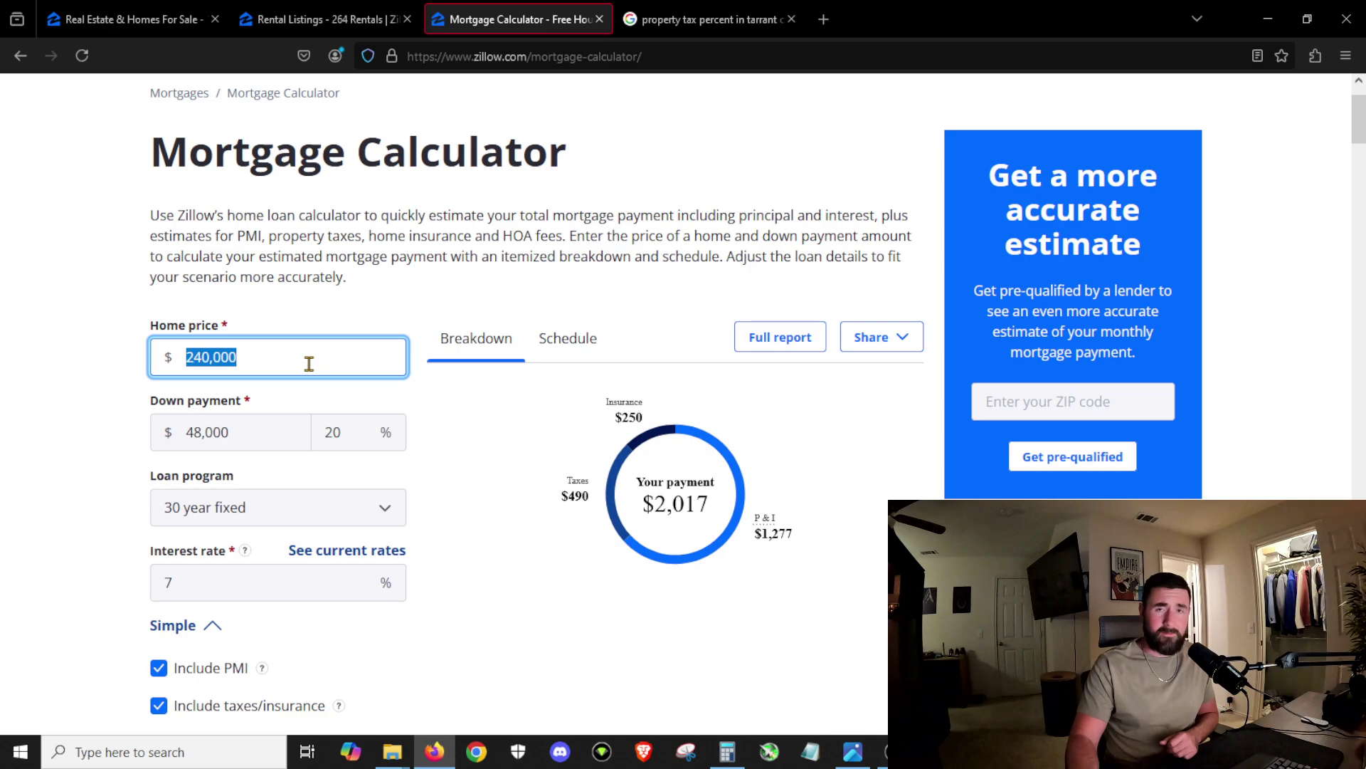
pyautogui.scroll(-1, 775, 665)
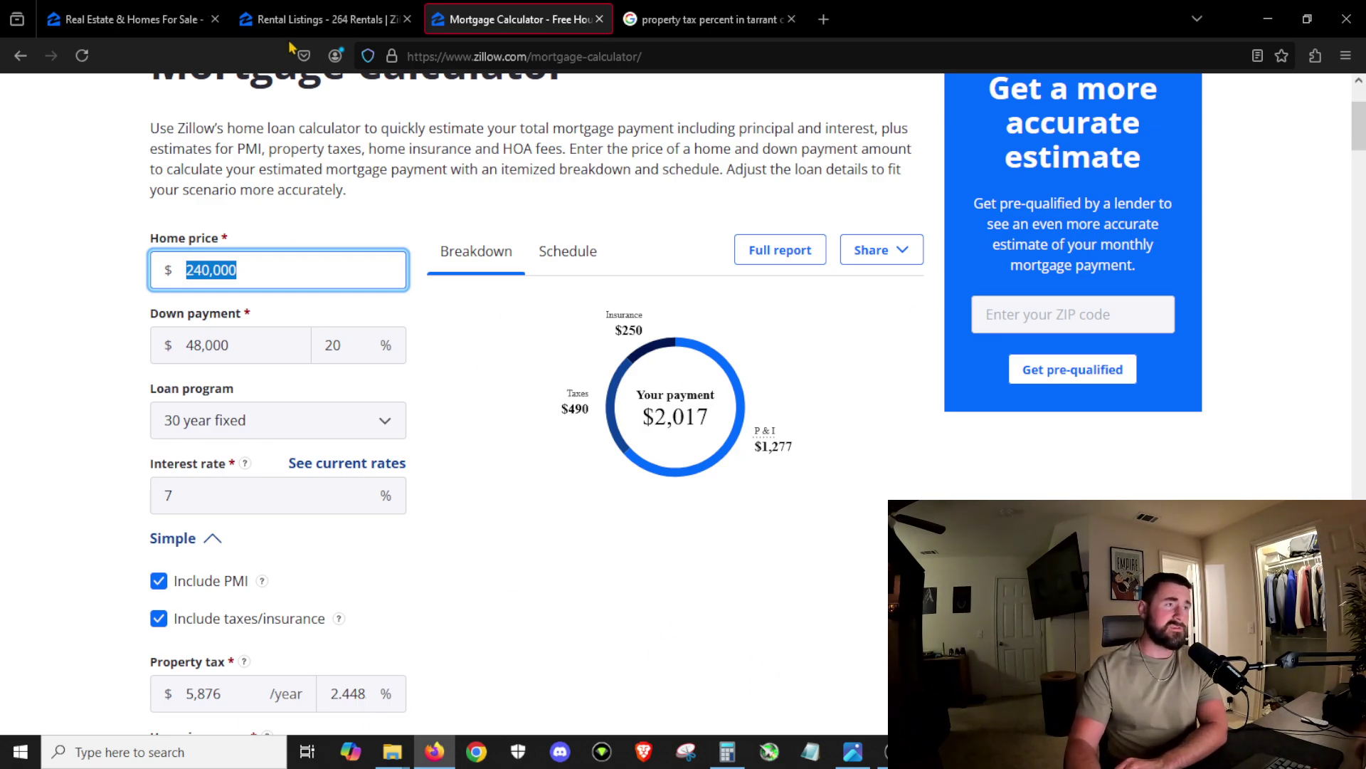
pyautogui.click(321, 19)
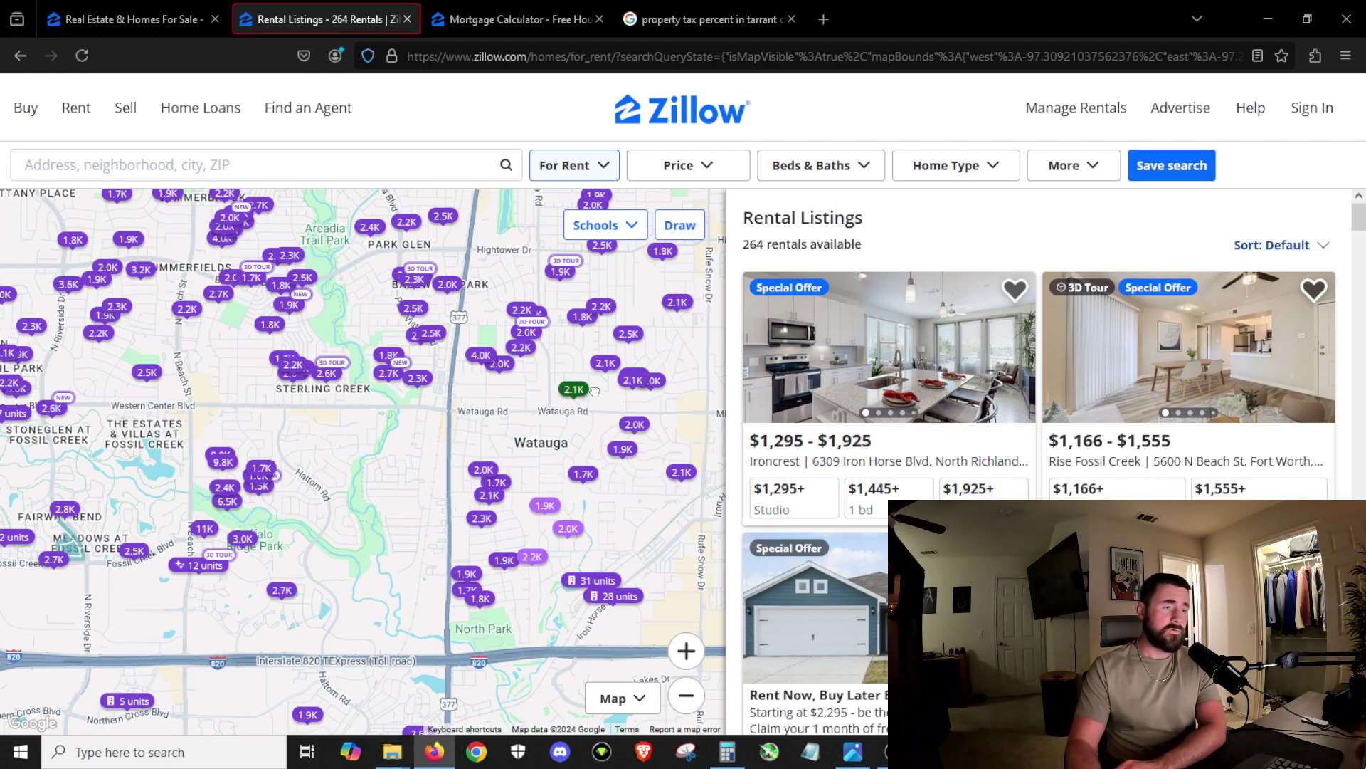
# Step: Zoom the rental map out and back in on Watauga, check the calculator, then return to the 289 rentals
pyautogui.scroll(-2, 661, 399)
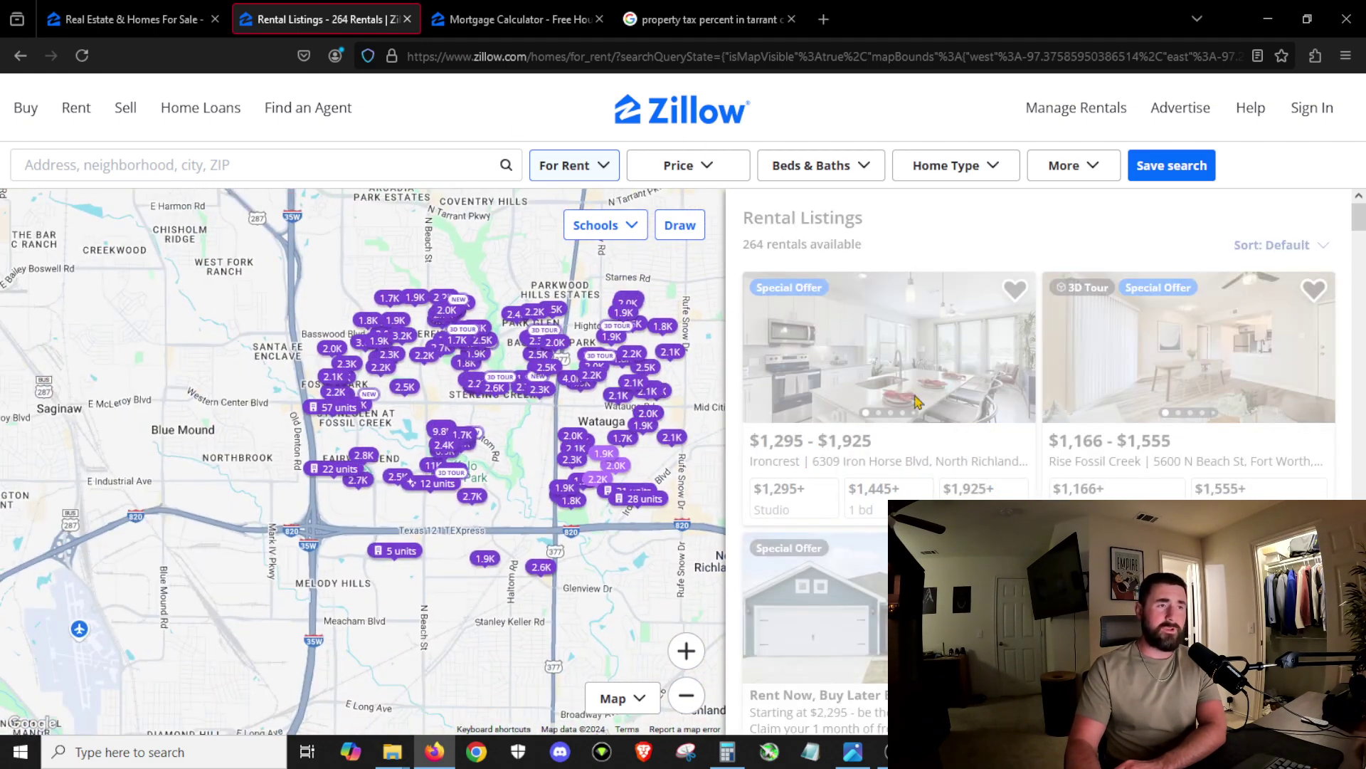
pyautogui.scroll(2, 595, 434)
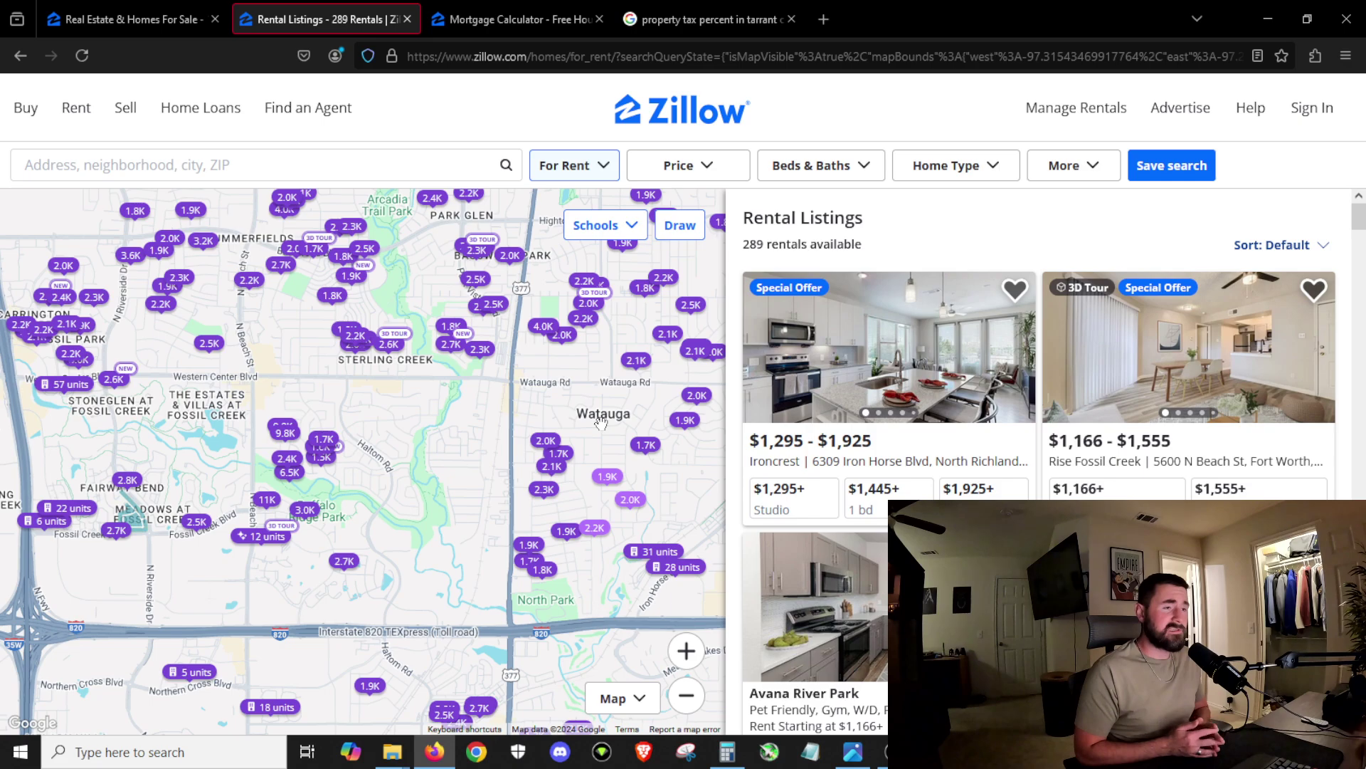
pyautogui.click(512, 19)
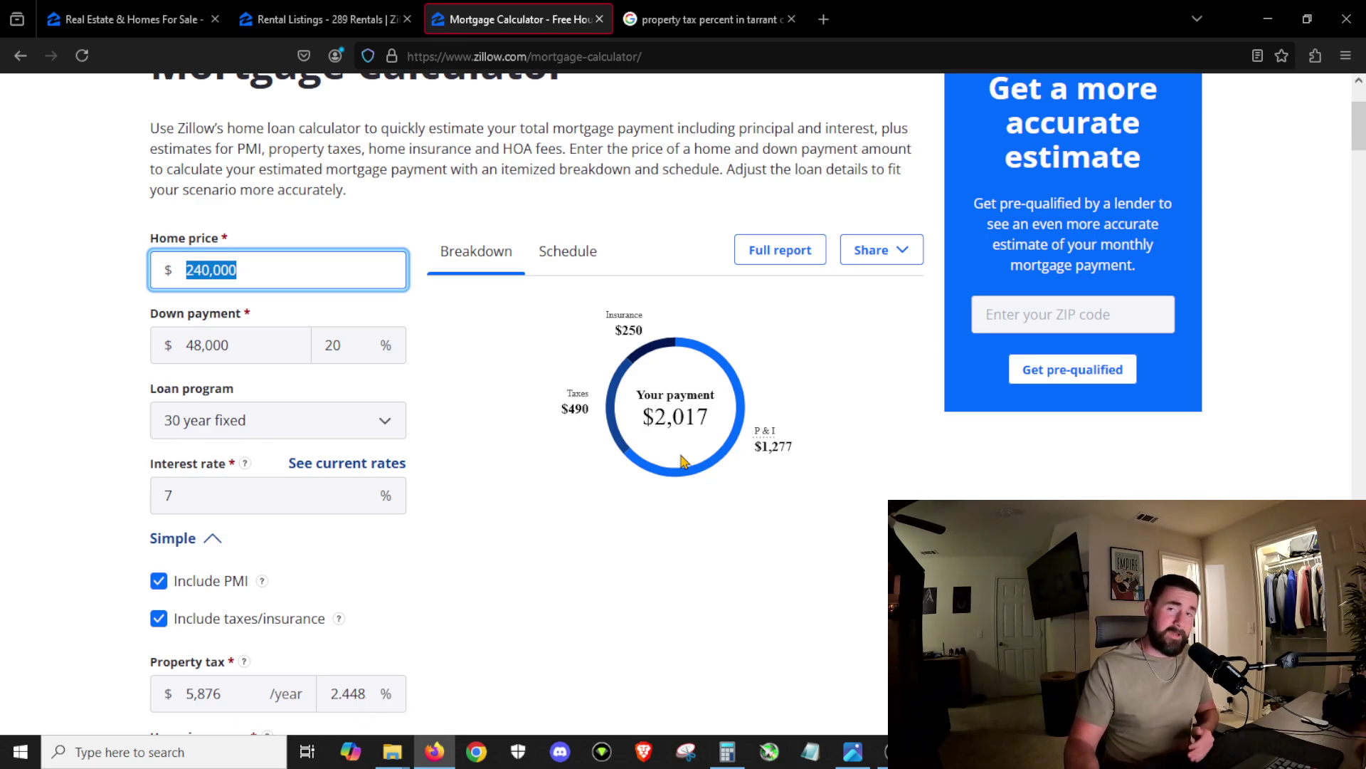
pyautogui.click(321, 19)
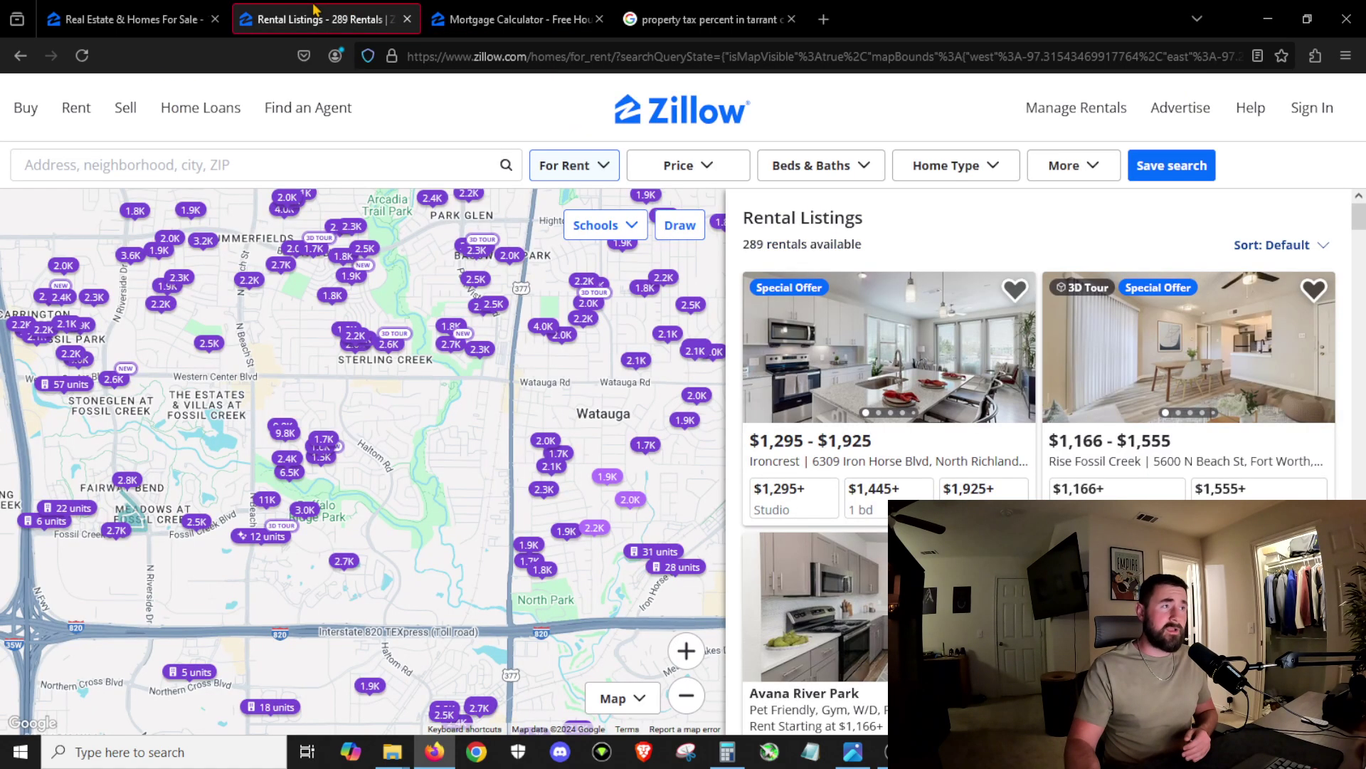